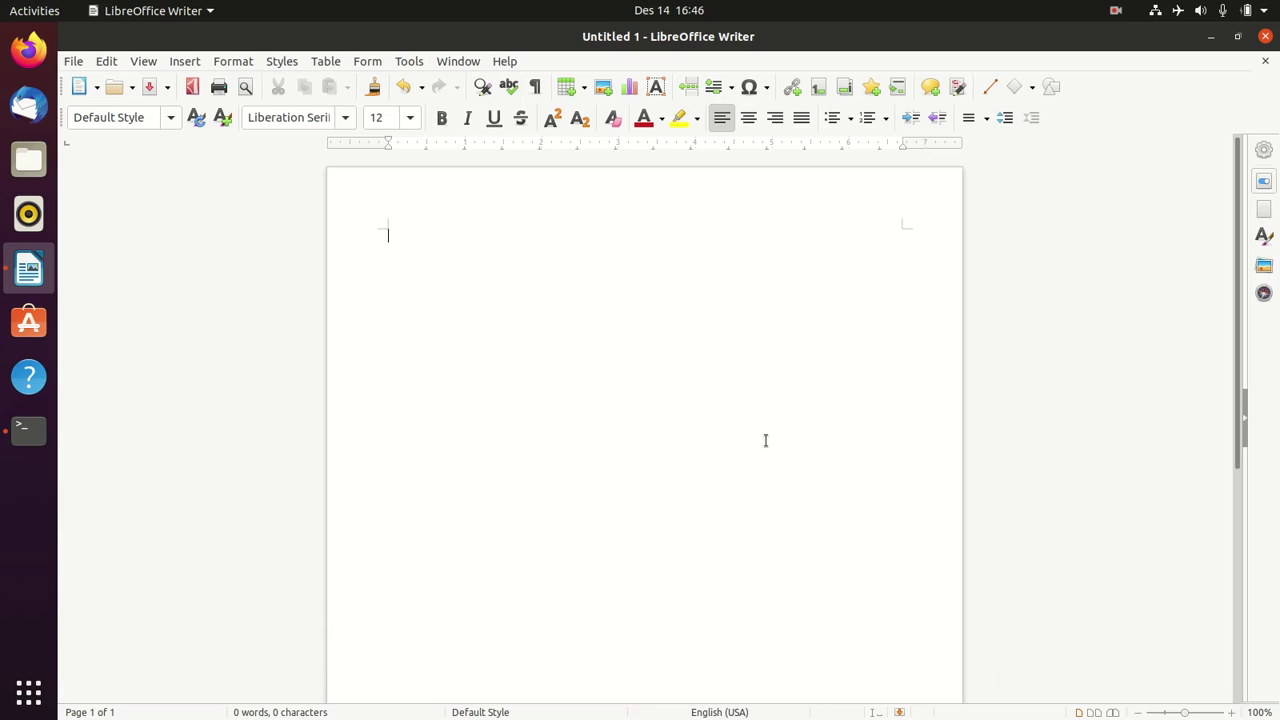
ctrl+scroll(630, 383, up, 5)
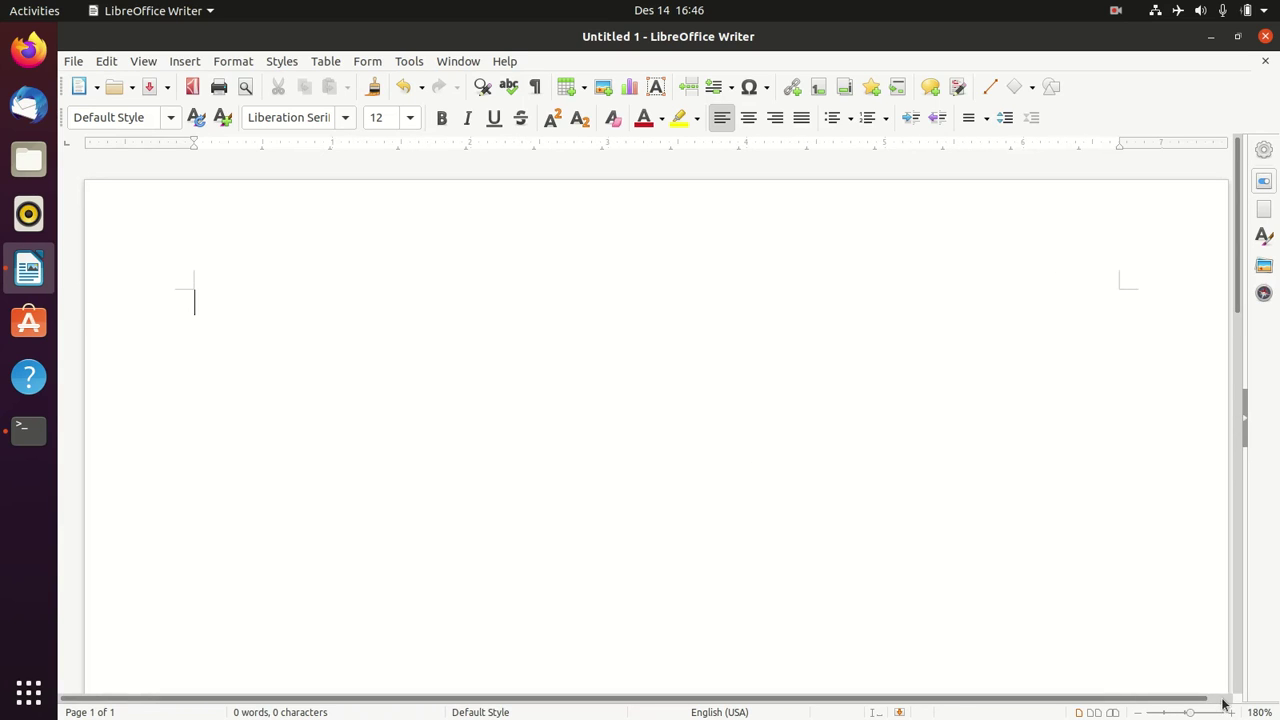
ctrl+scroll(737, 423, down, 4)
ctrl+scroll(714, 403, down, 1)
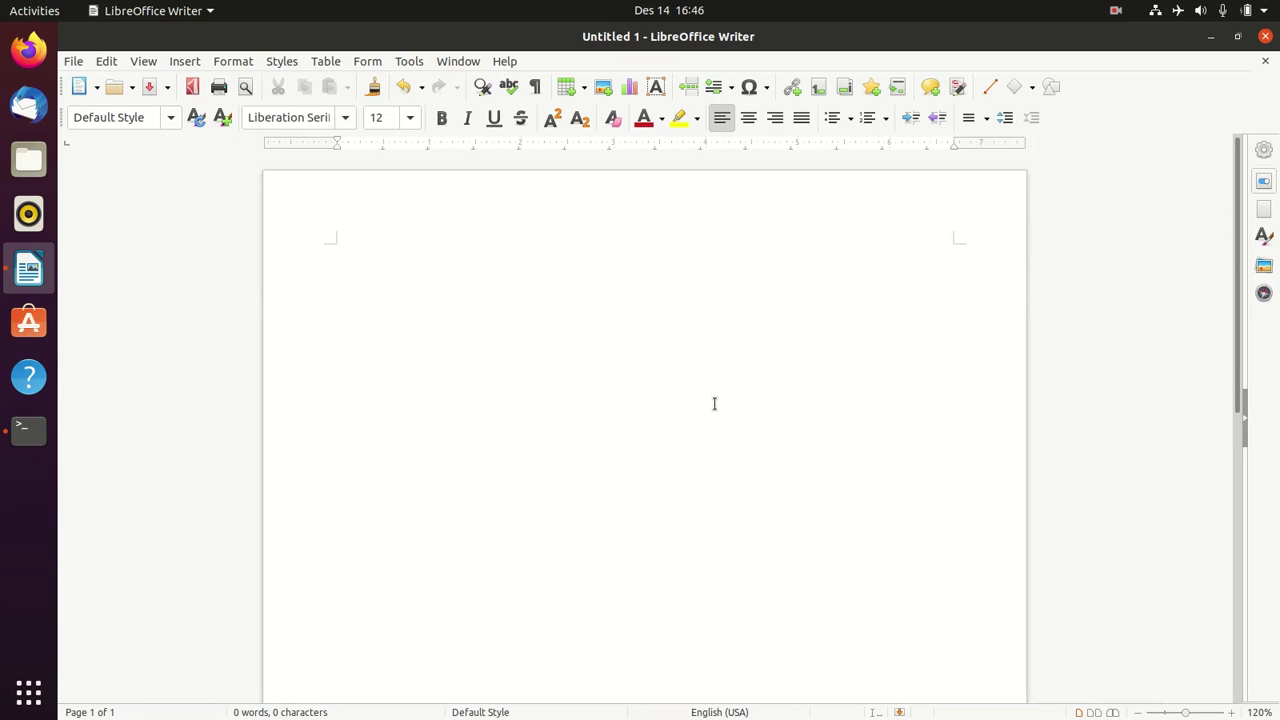
ctrl+scroll(714, 403, down, 1)
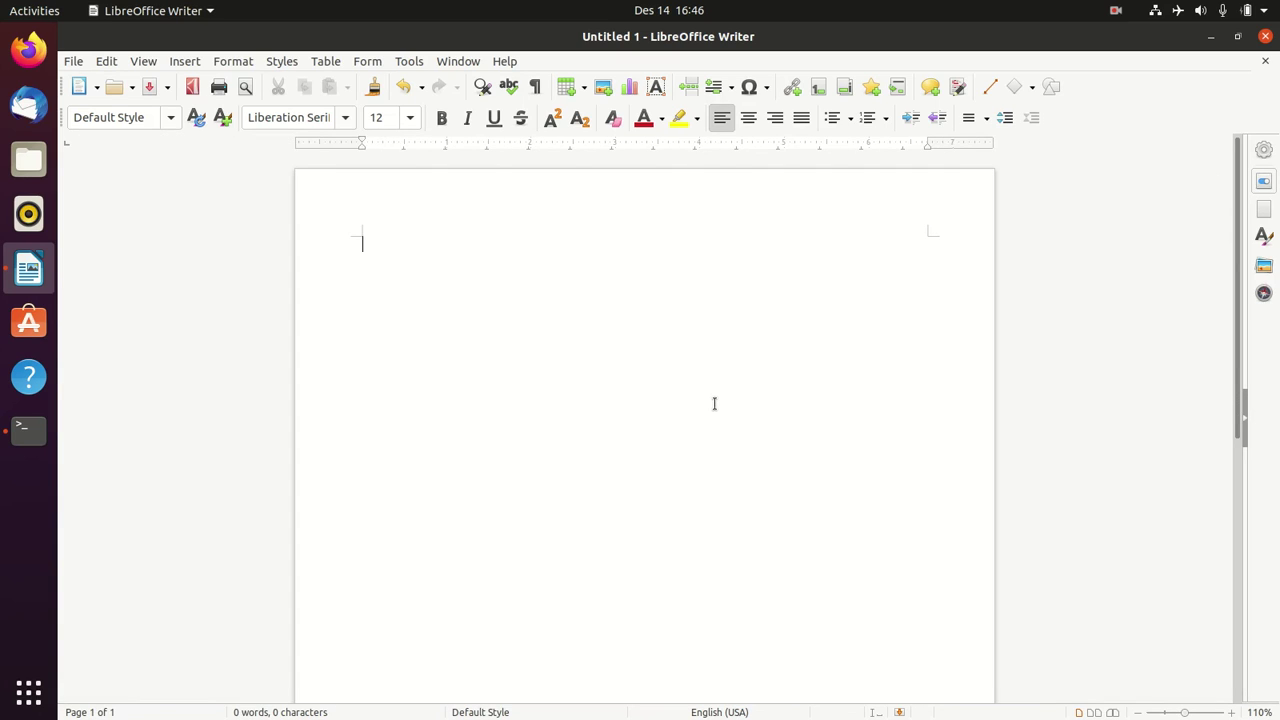
ctrl+scroll(714, 403, down, 1)
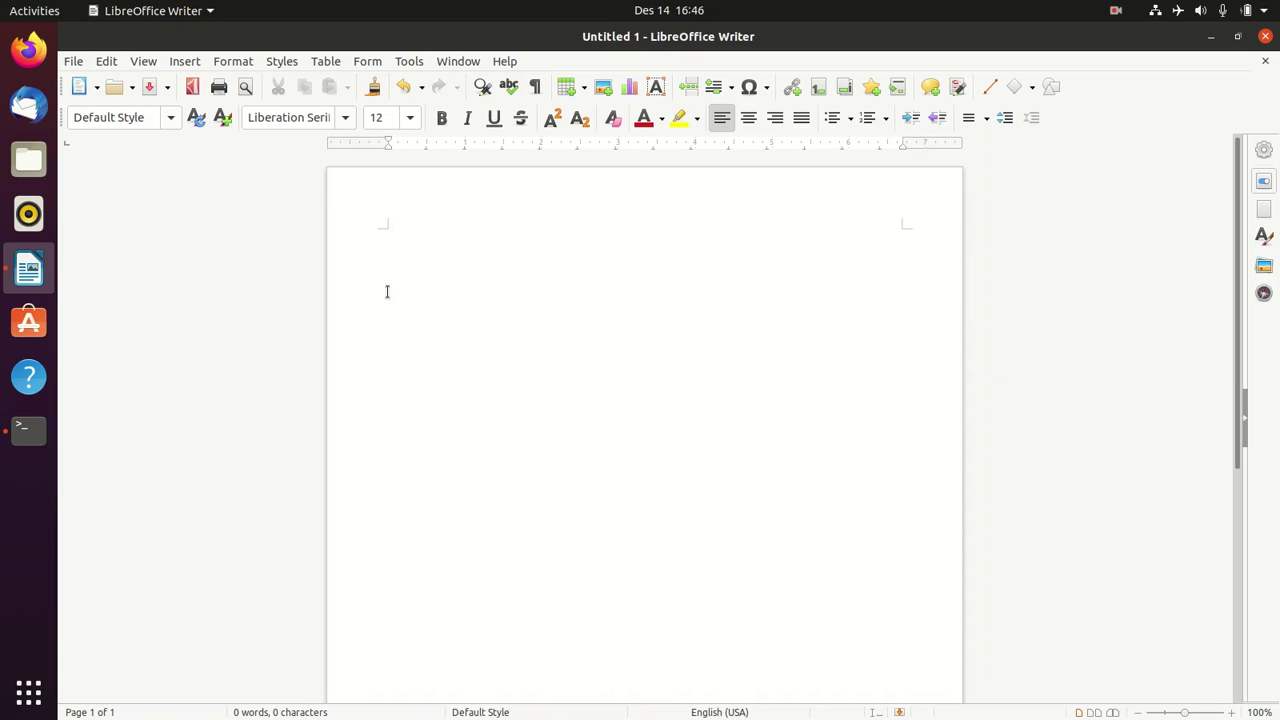
text(1)
key(BackSpace)
click(1262, 152)
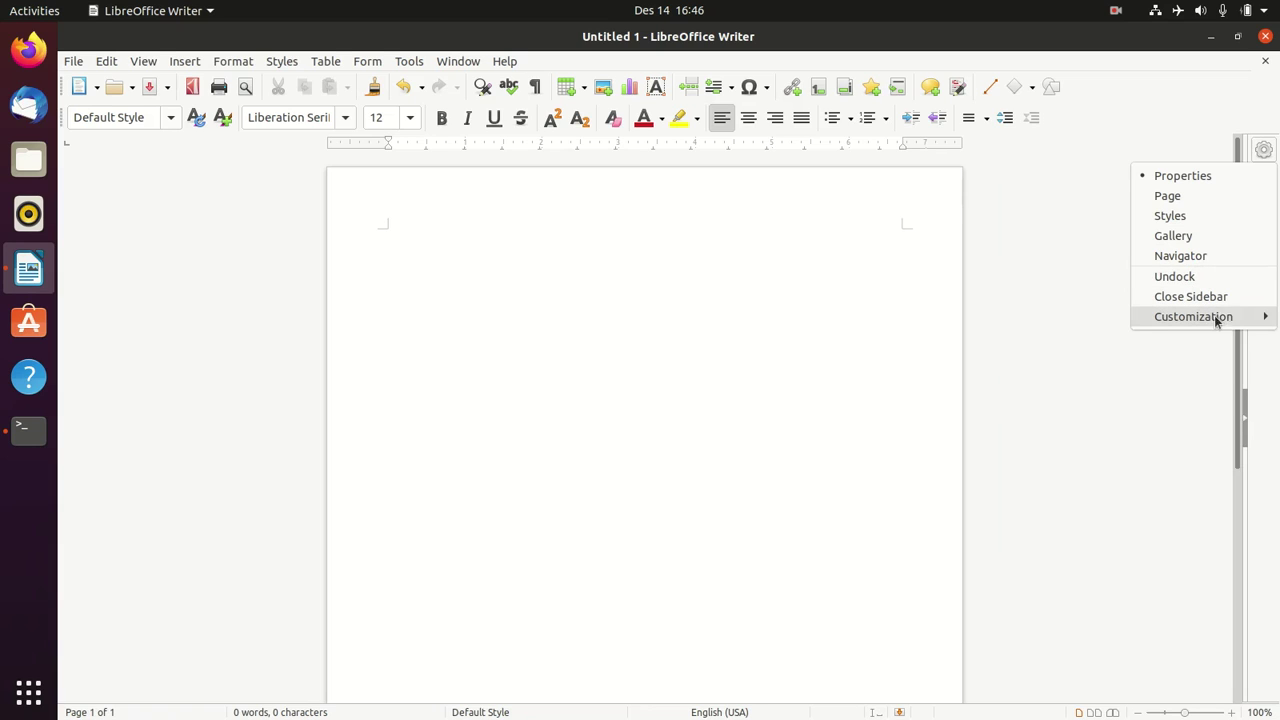
click(1183, 380)
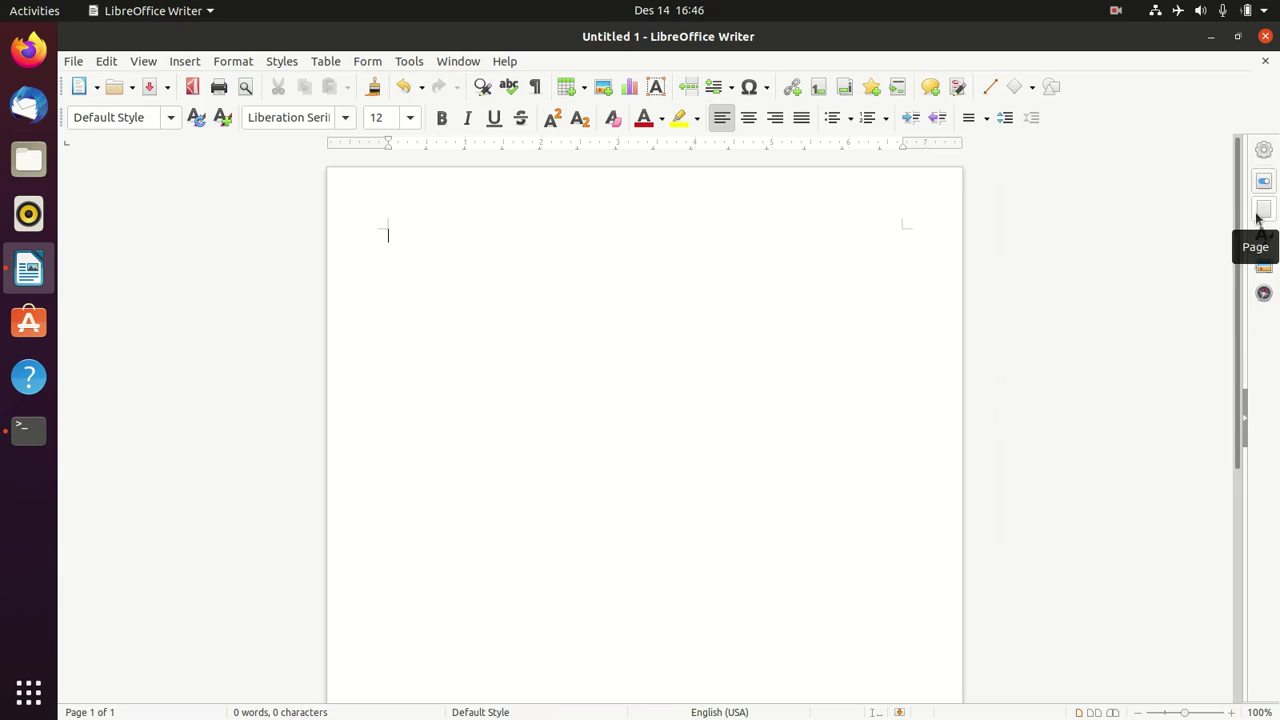
- Examine the sidebar's Properties and Page settings, collapsing and re-expanding the page Format section
click(1262, 180)
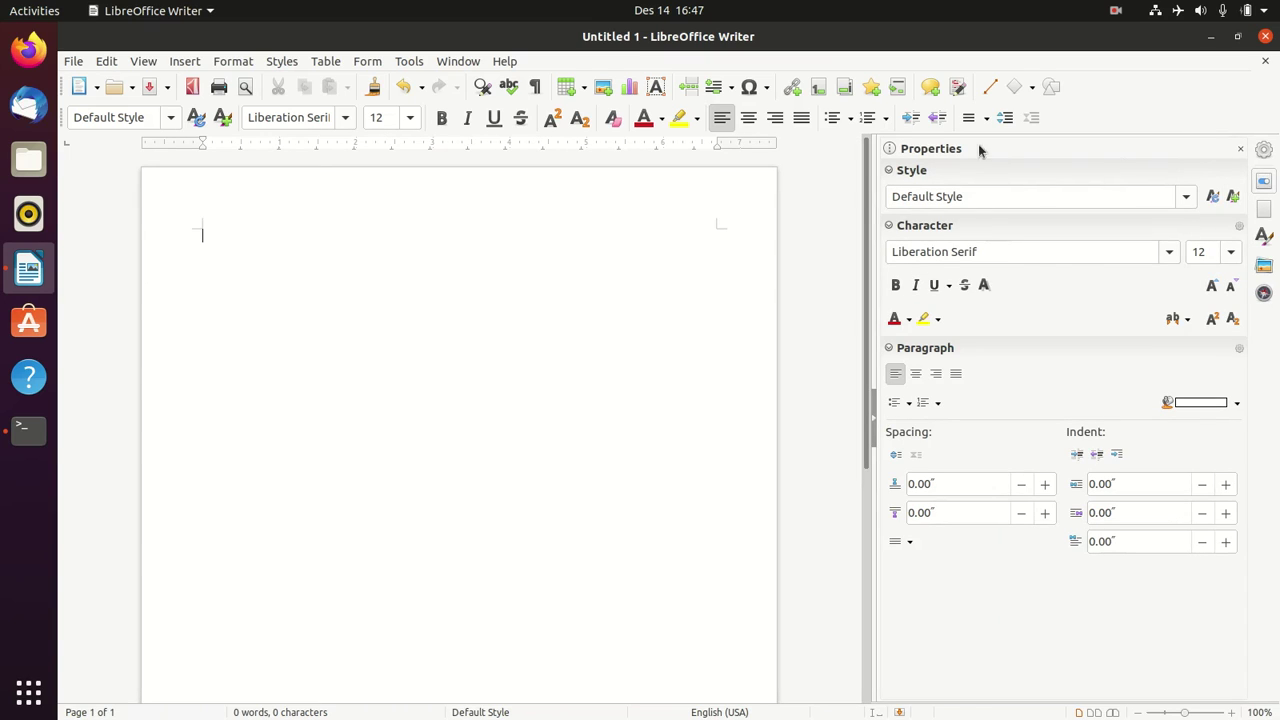
click(1264, 183)
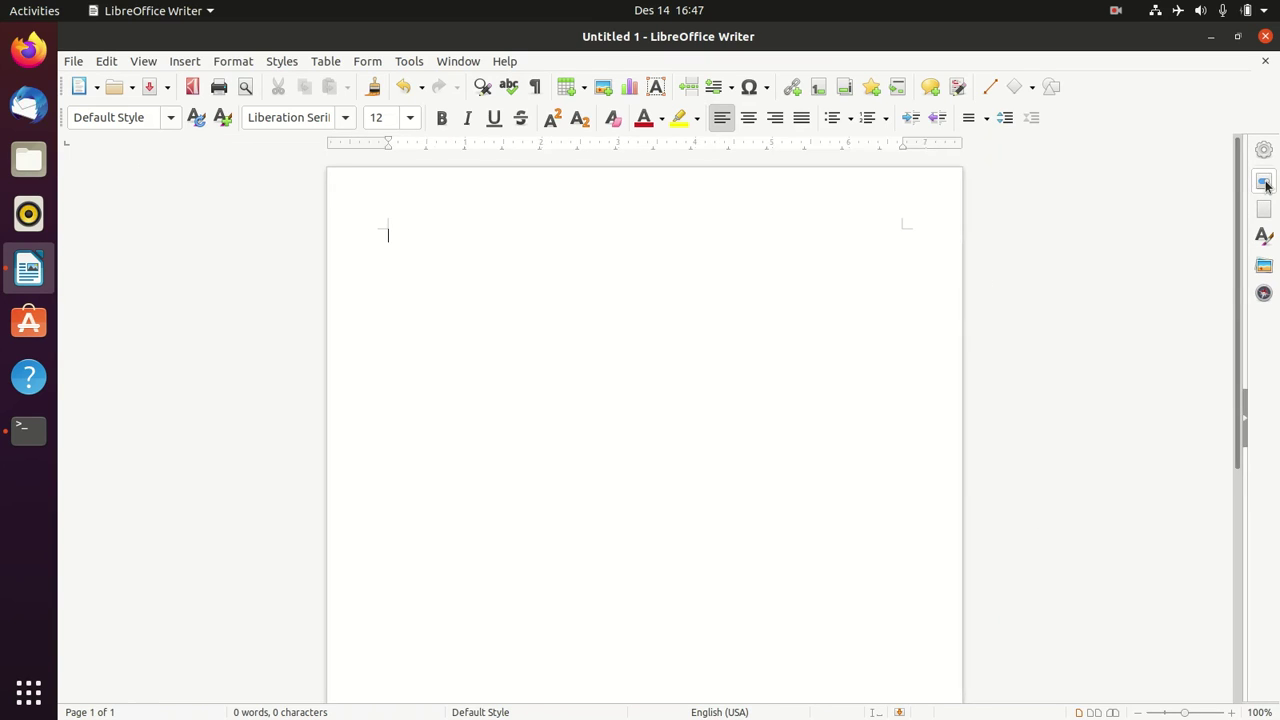
click(1265, 184)
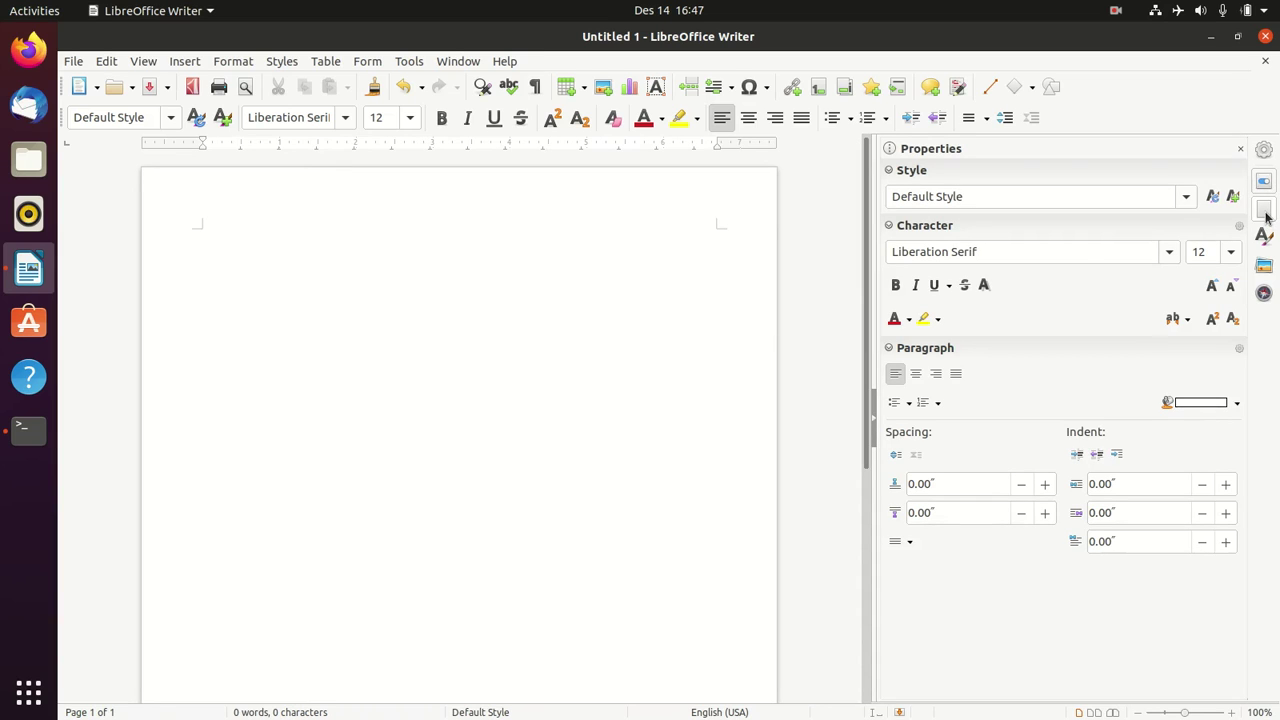
click(1265, 211)
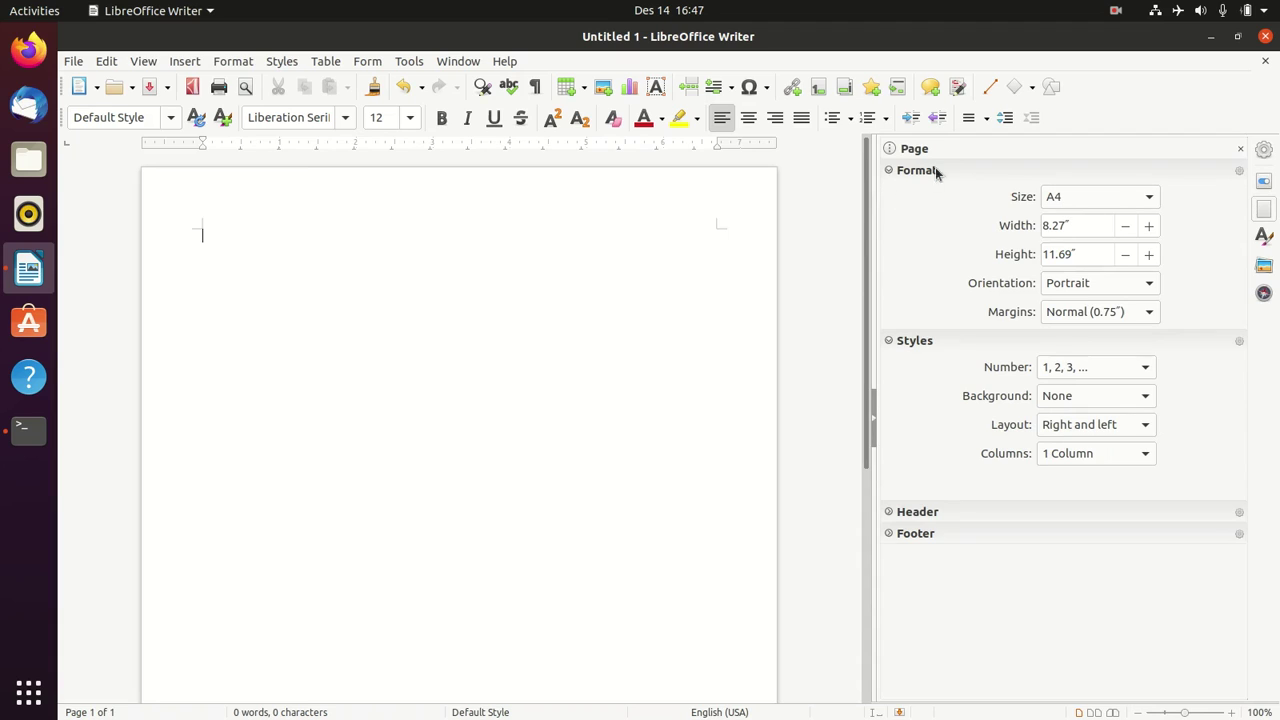
click(886, 171)
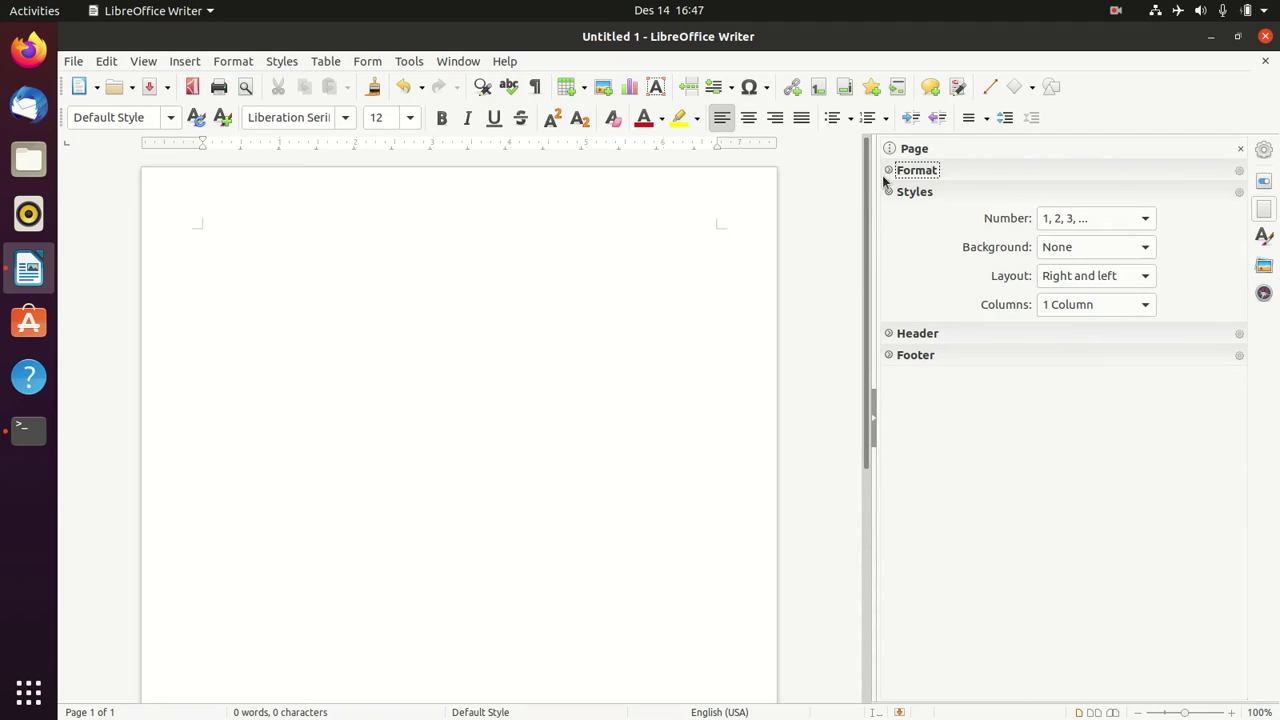
click(887, 171)
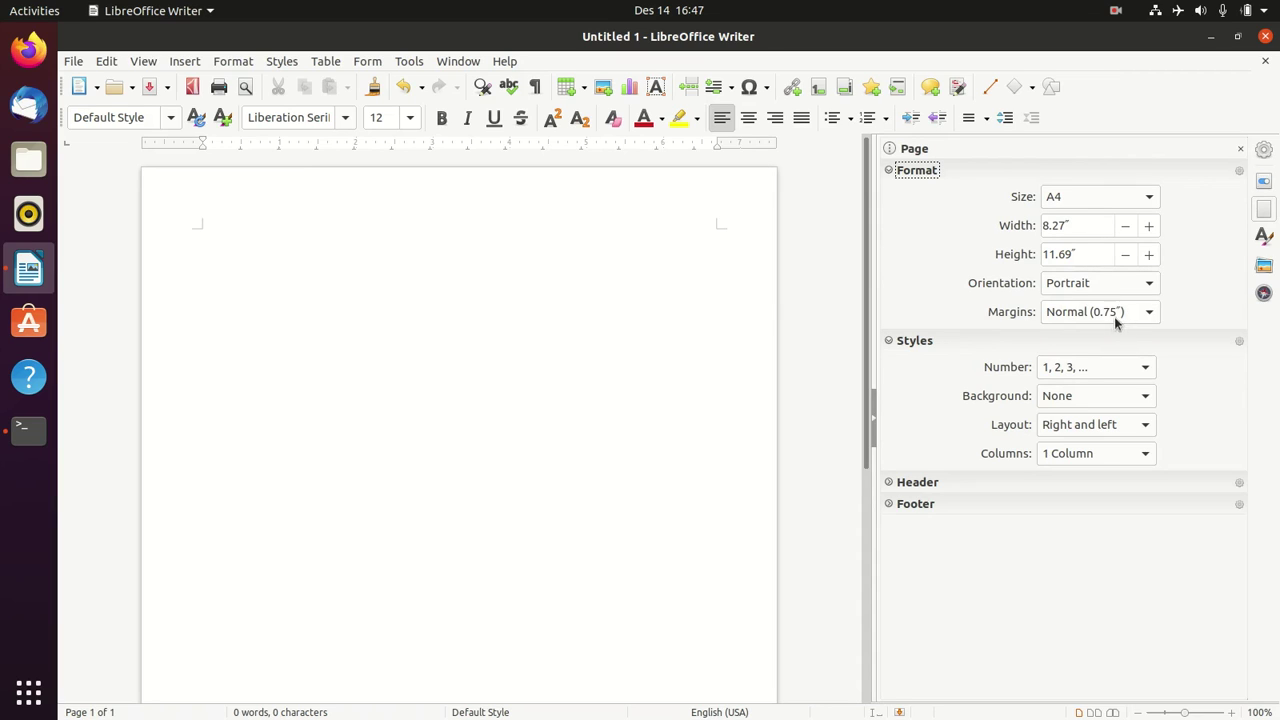
- Browse the Arrows theme in the sidebar Gallery
click(1264, 267)
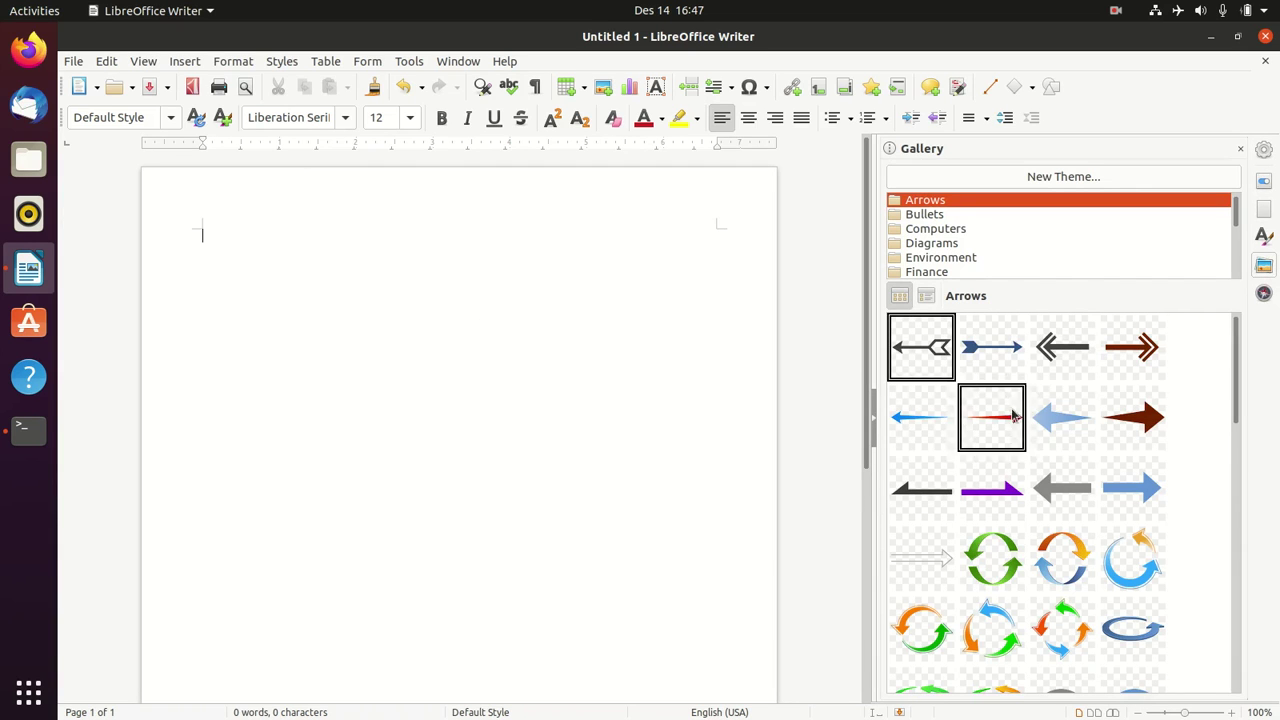
scroll(1007, 402, down, 5)
scroll(1000, 410, down, 8)
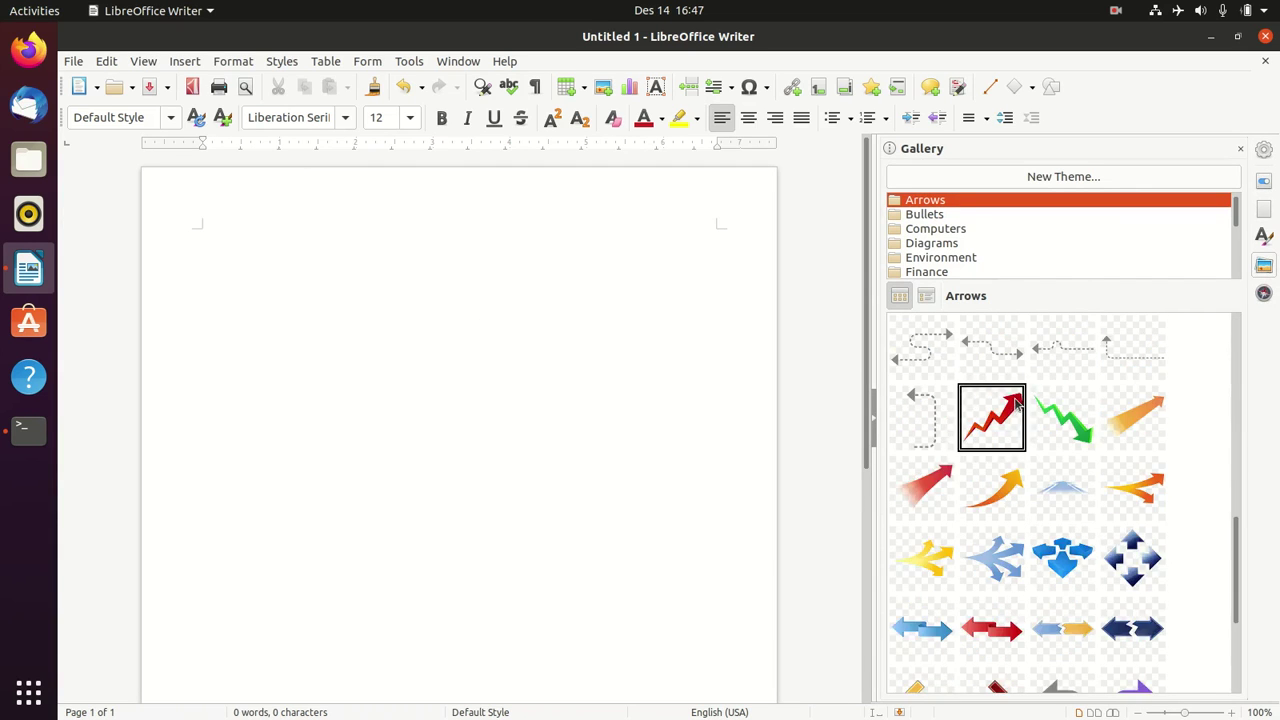
scroll(1040, 484, up, 13)
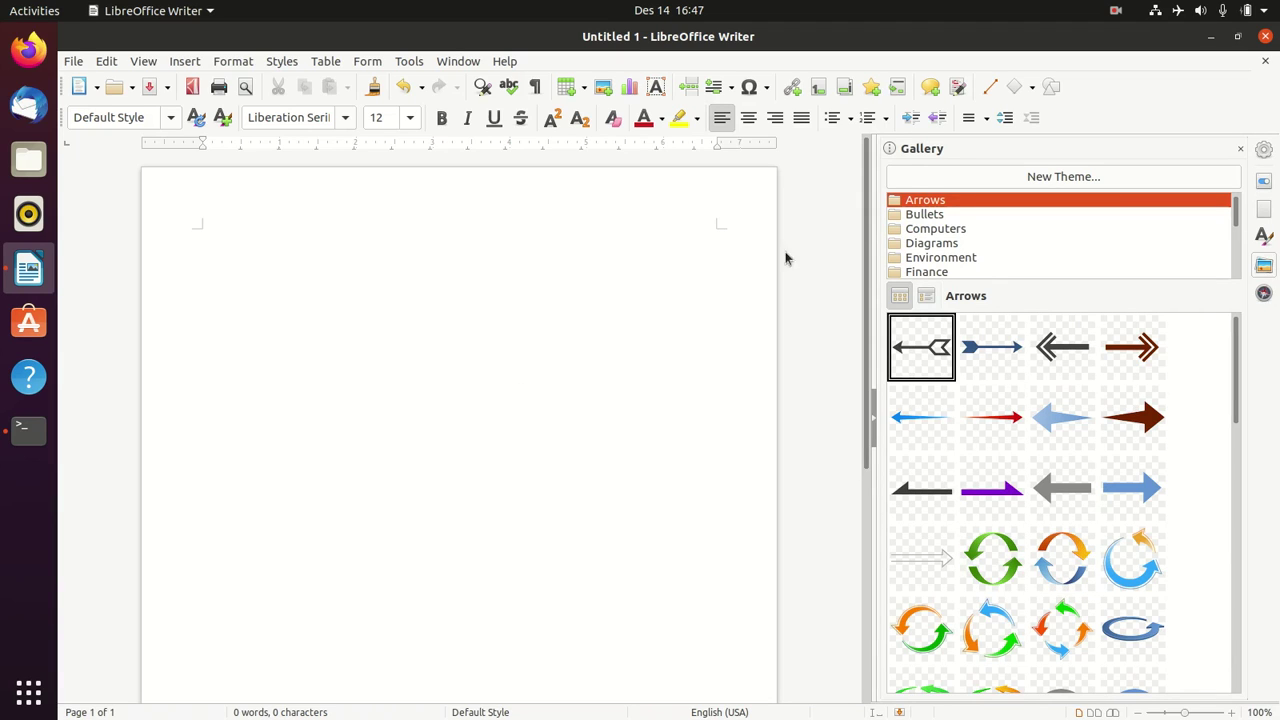
- Look through the Gallery's Bullets, Computers, Diagrams, Environment and Finance themes
click(905, 215)
click(908, 230)
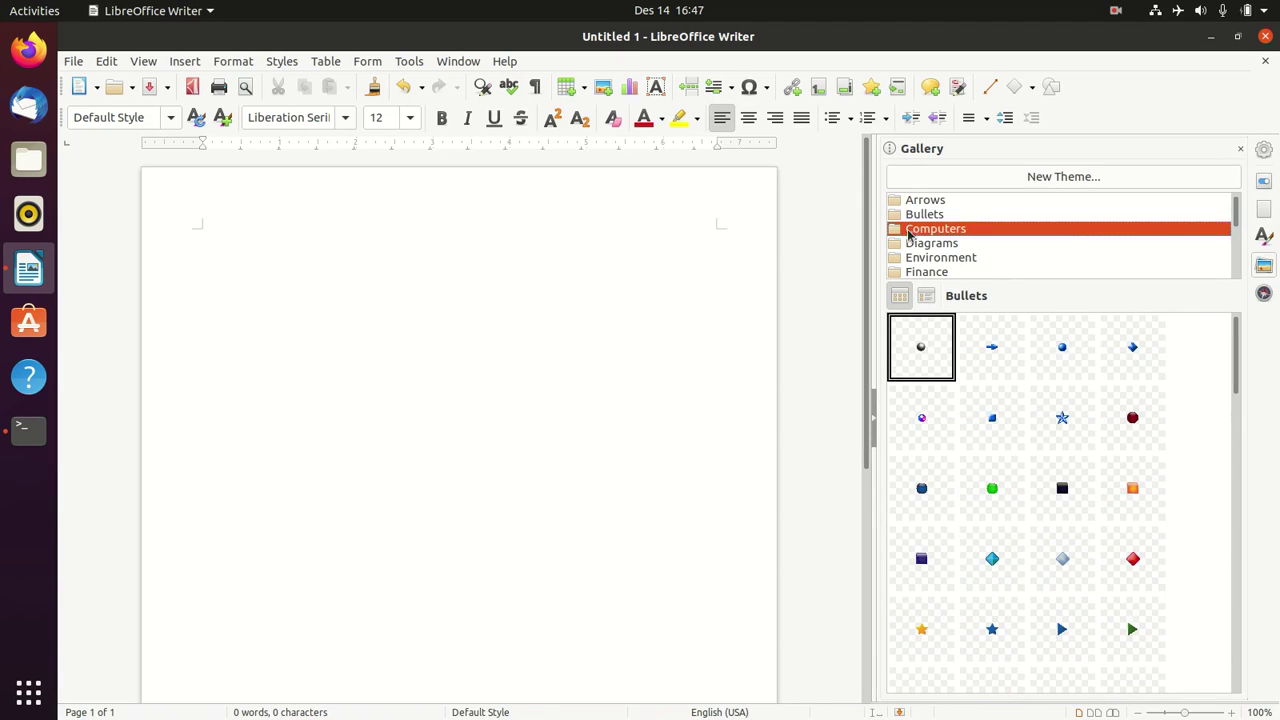
click(911, 245)
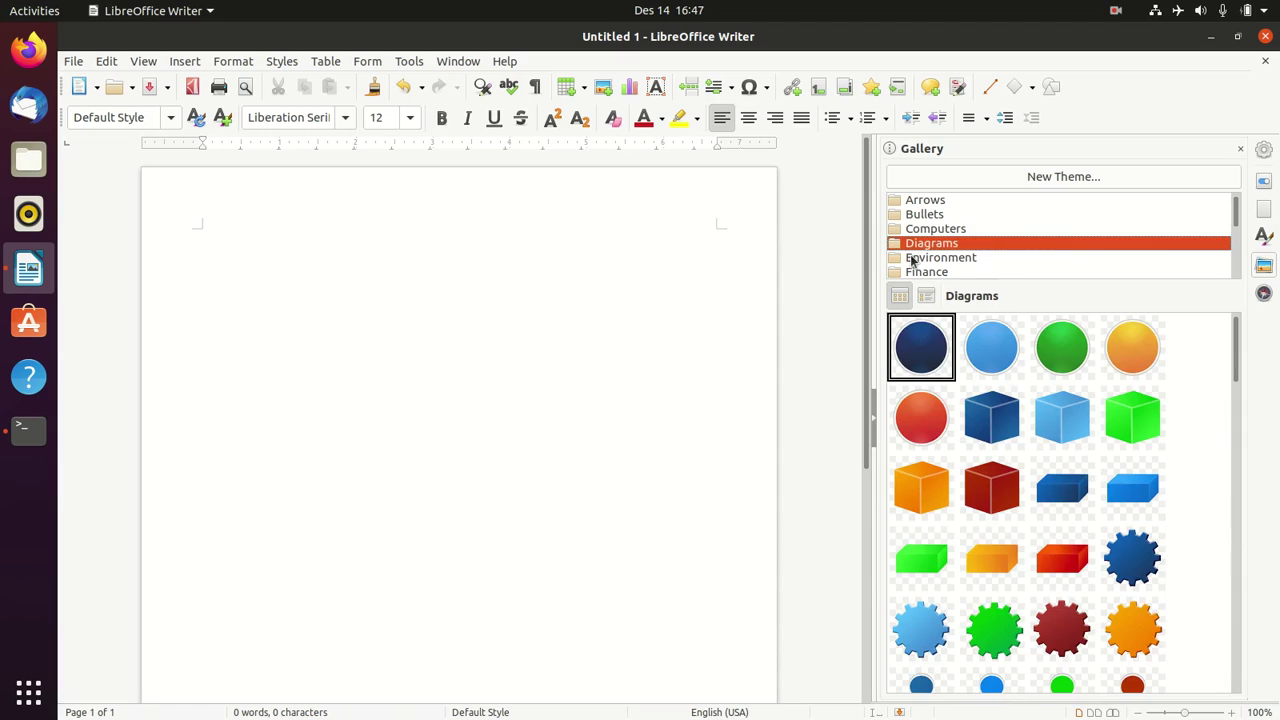
click(910, 258)
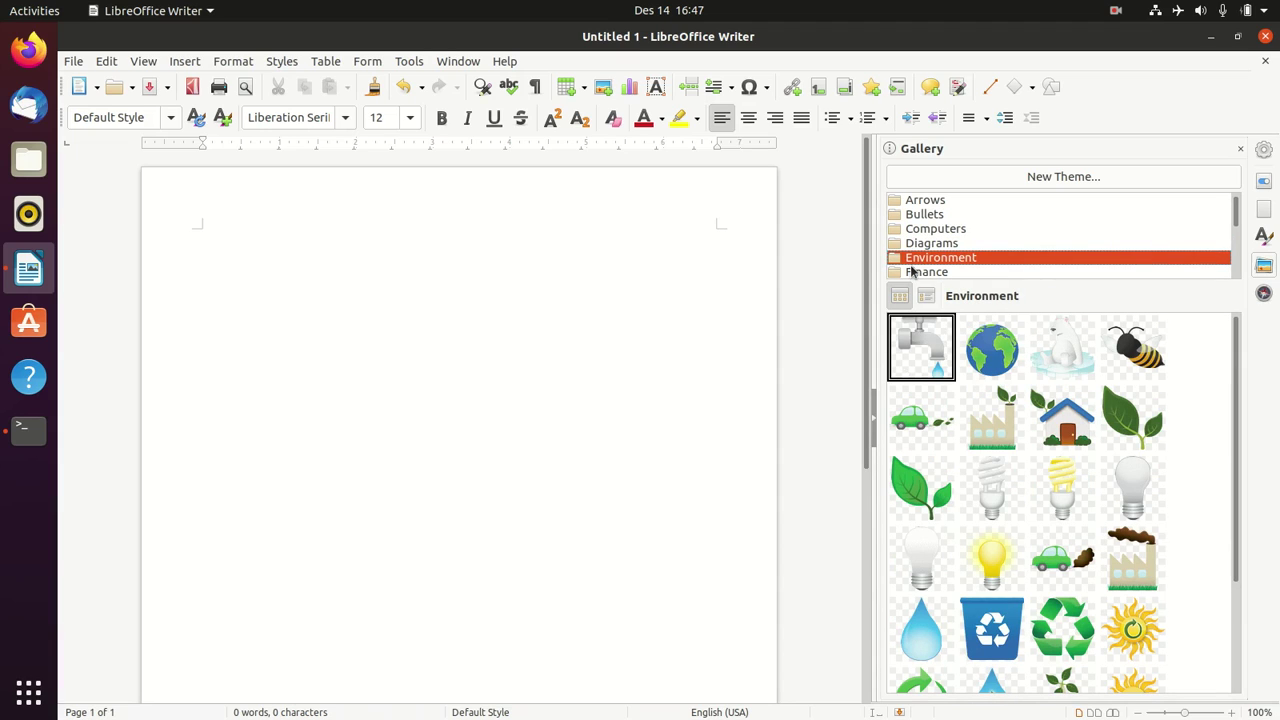
click(912, 272)
scroll(987, 232, down, 4)
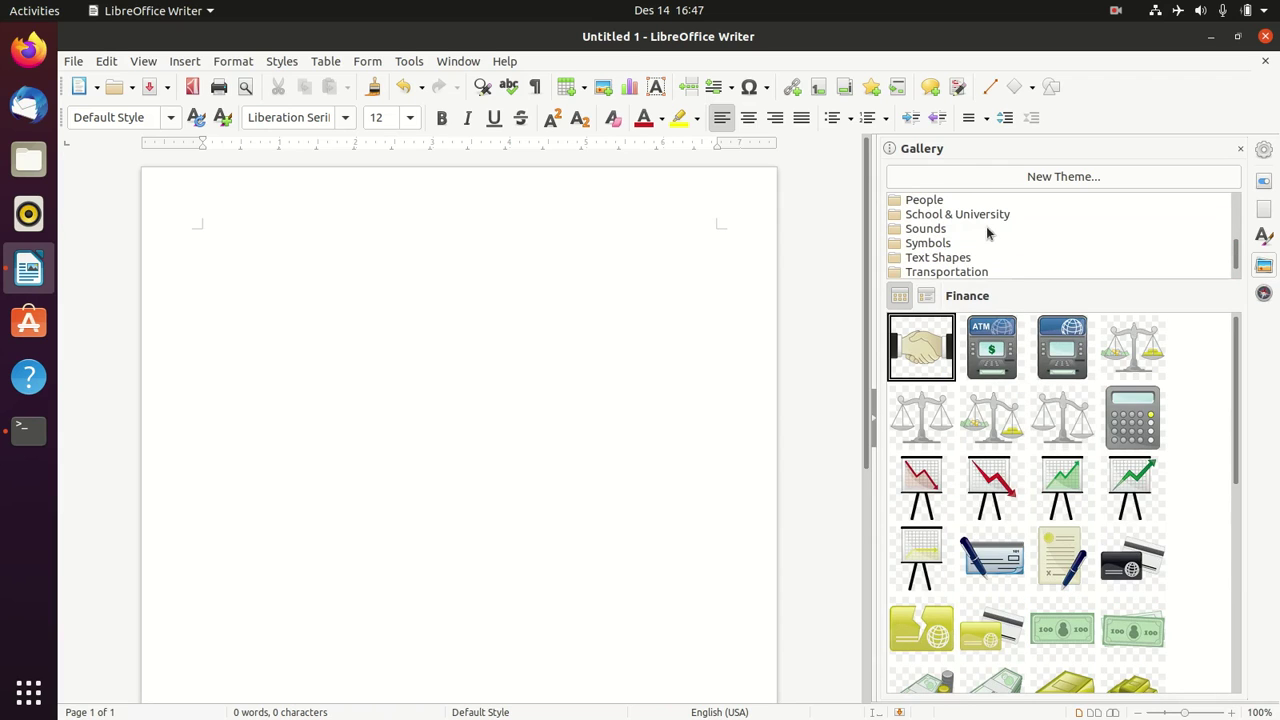
- Look through the Gallery's Symbols, Sounds, Text Shapes and Transportation themes, and close the sidebar deck
click(942, 243)
click(934, 229)
click(935, 260)
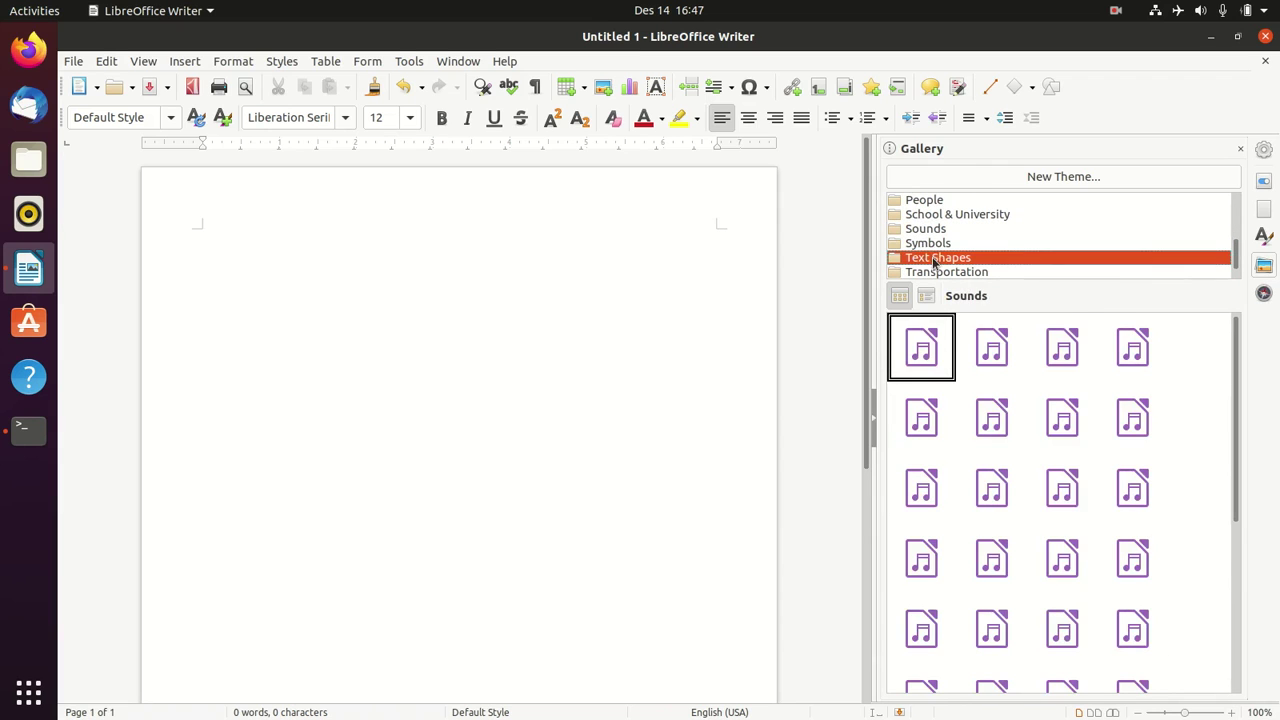
click(934, 274)
click(925, 260)
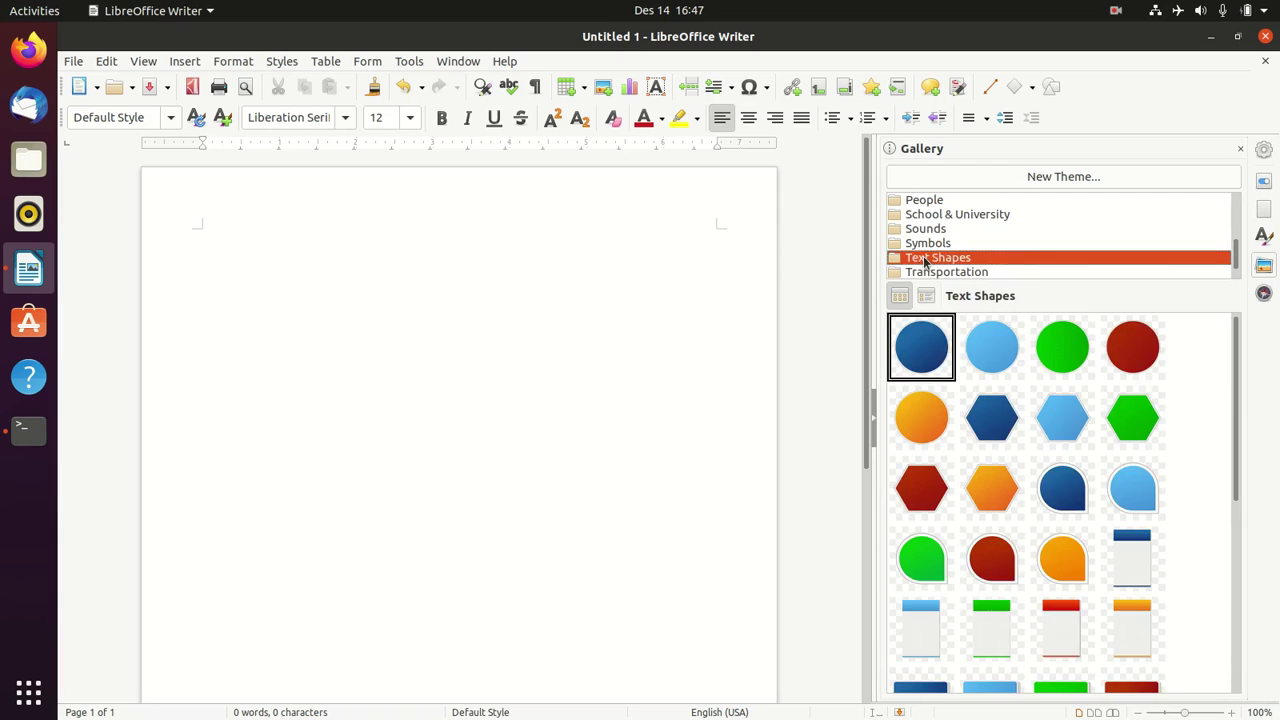
click(926, 245)
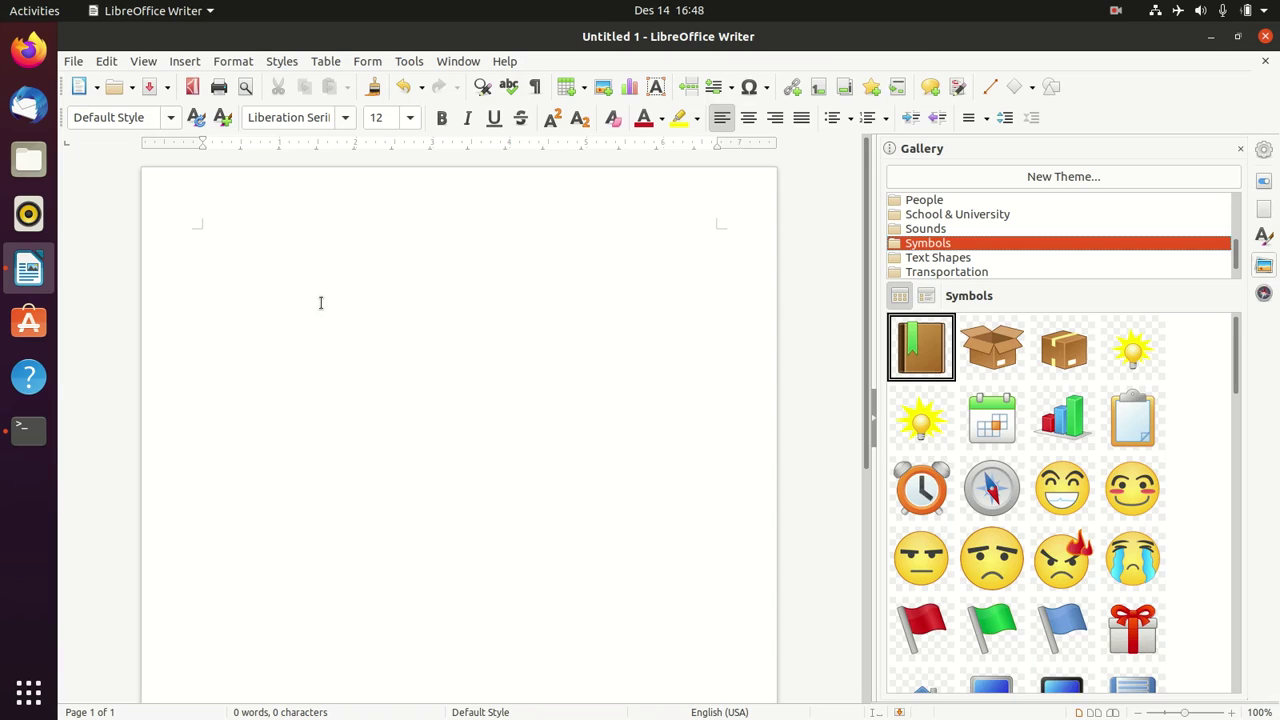
click(206, 218)
click(940, 262)
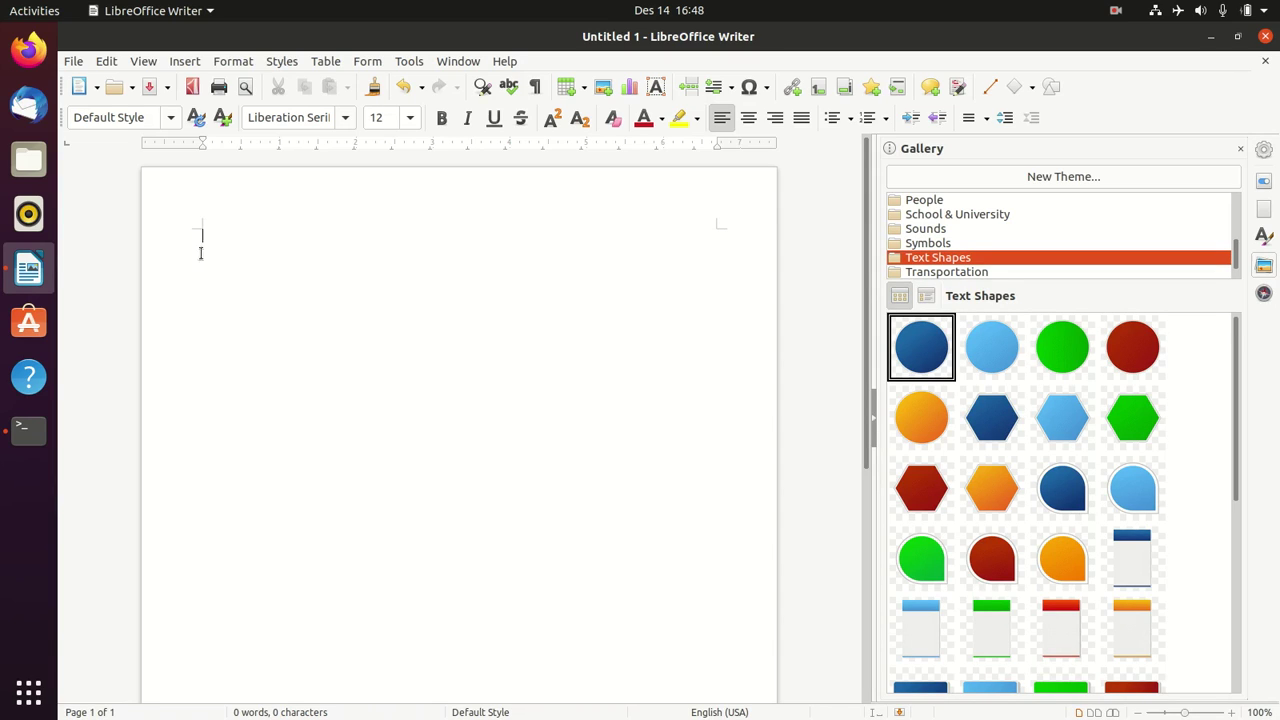
click(1240, 148)
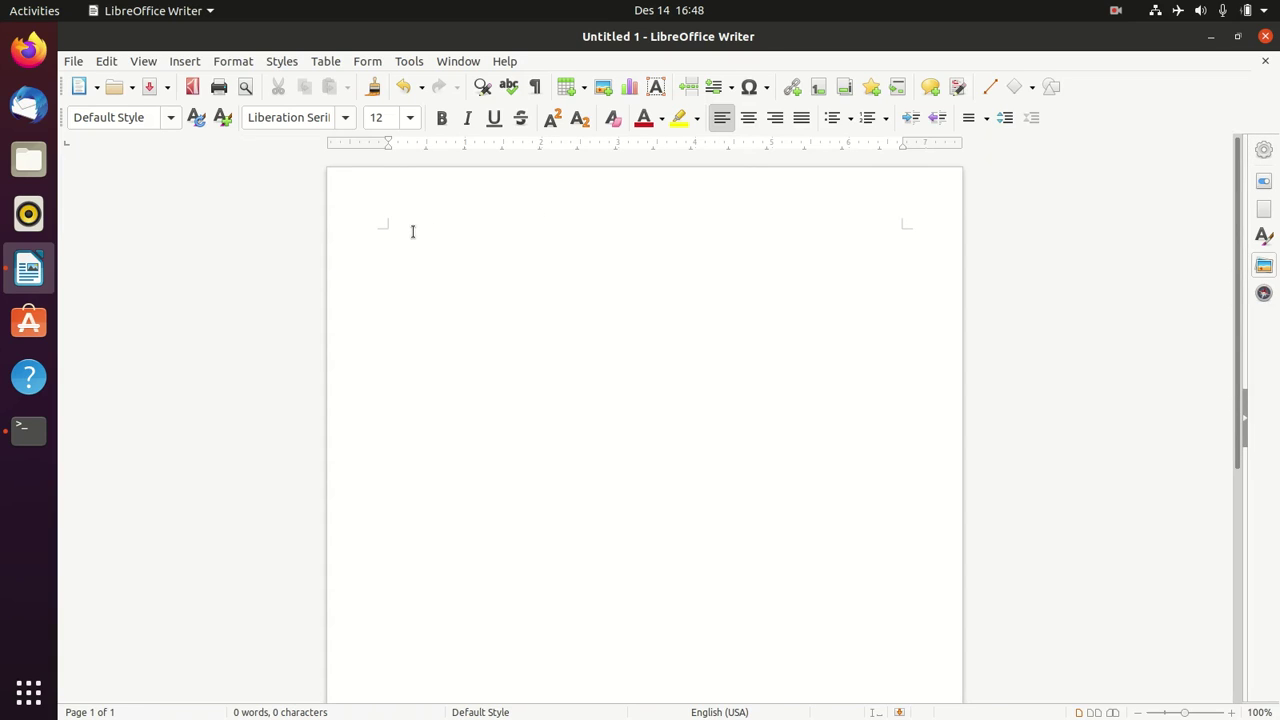
- Enter the title "MODUL LIBRE OFFICE" on the first line and append the version number 6.4.6.2 from the LibreOffice About information
text(MODUL LIBRE OFFICE)
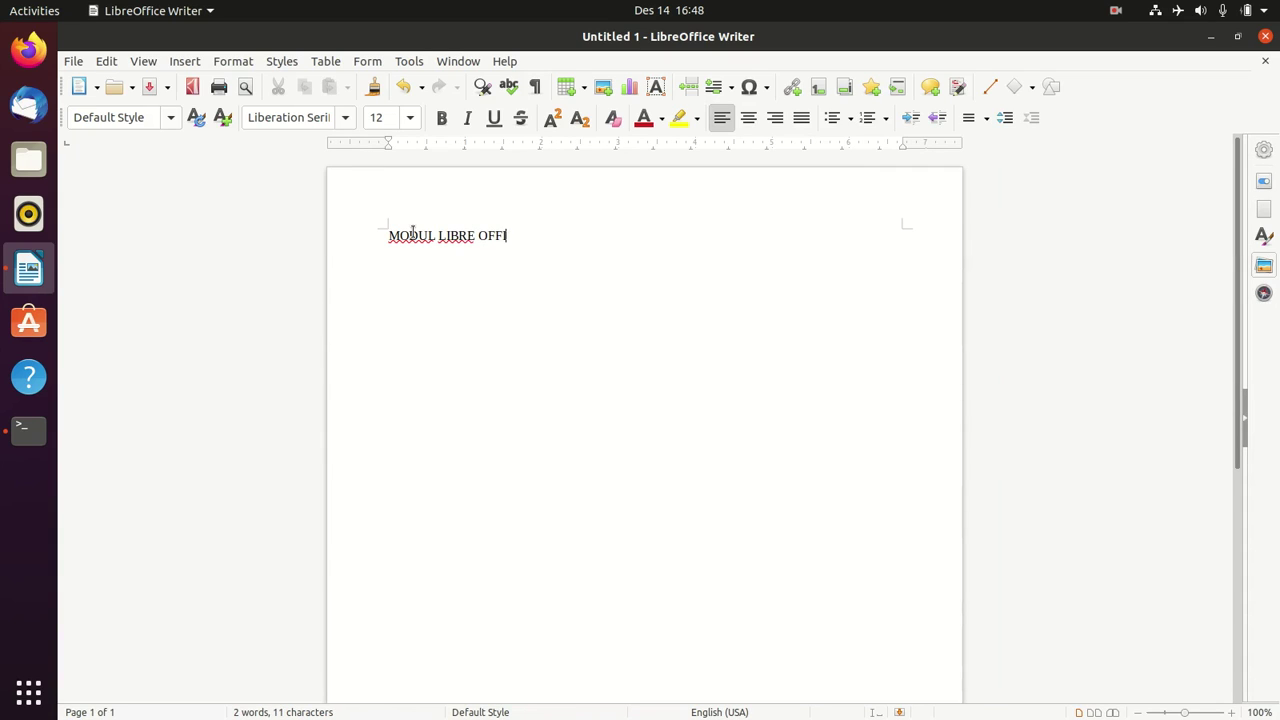
click(507, 64)
click(519, 285)
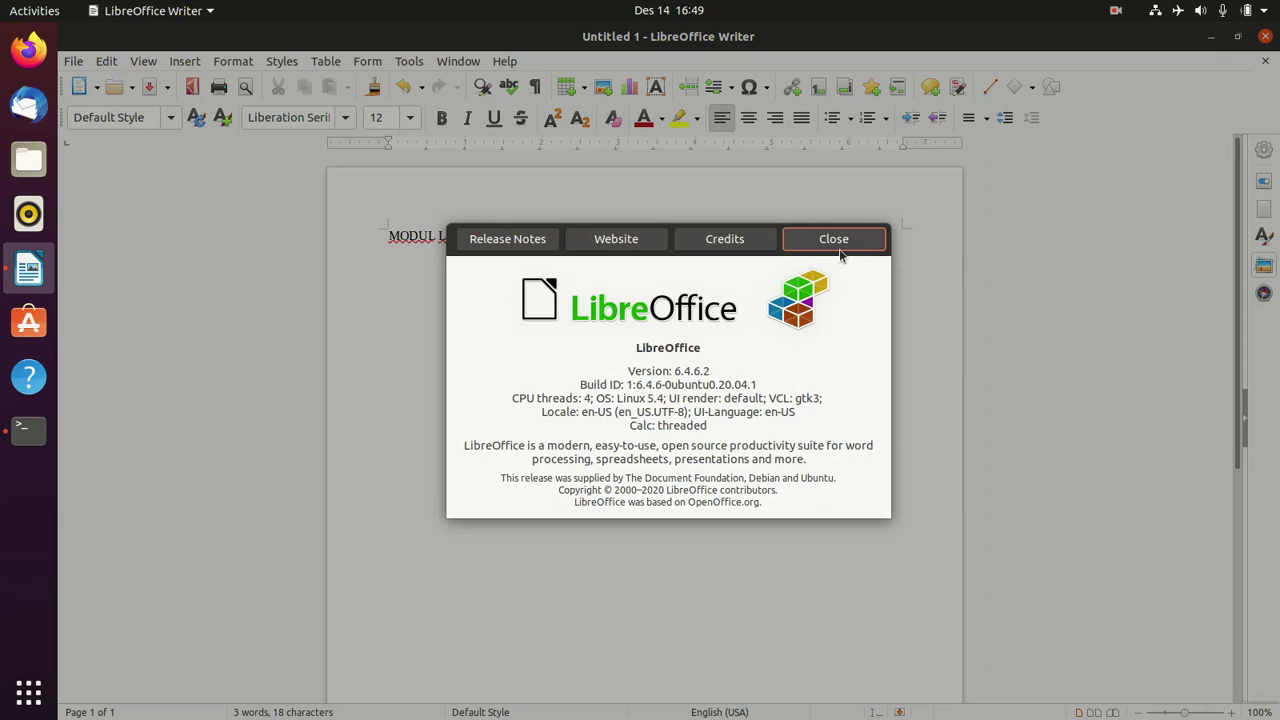
click(858, 247)
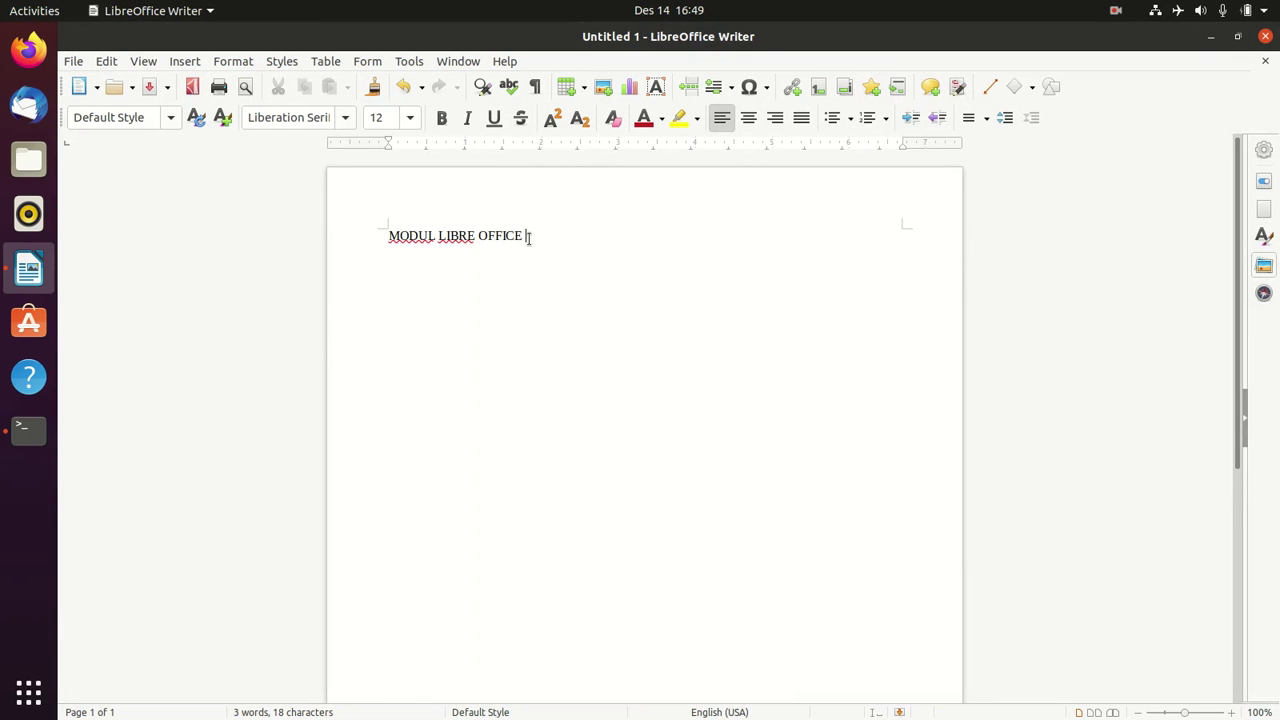
text(6.4.6.2)
- Remove the space inside "LIBRE OFFICE" in the title so it reads "LIBREOFFICE"
click(481, 227)
click(478, 240)
key(BackSpace)
- Append "Pada OS UBUNTU" to the end of the title after the version number
click(581, 234)
text(PADA)
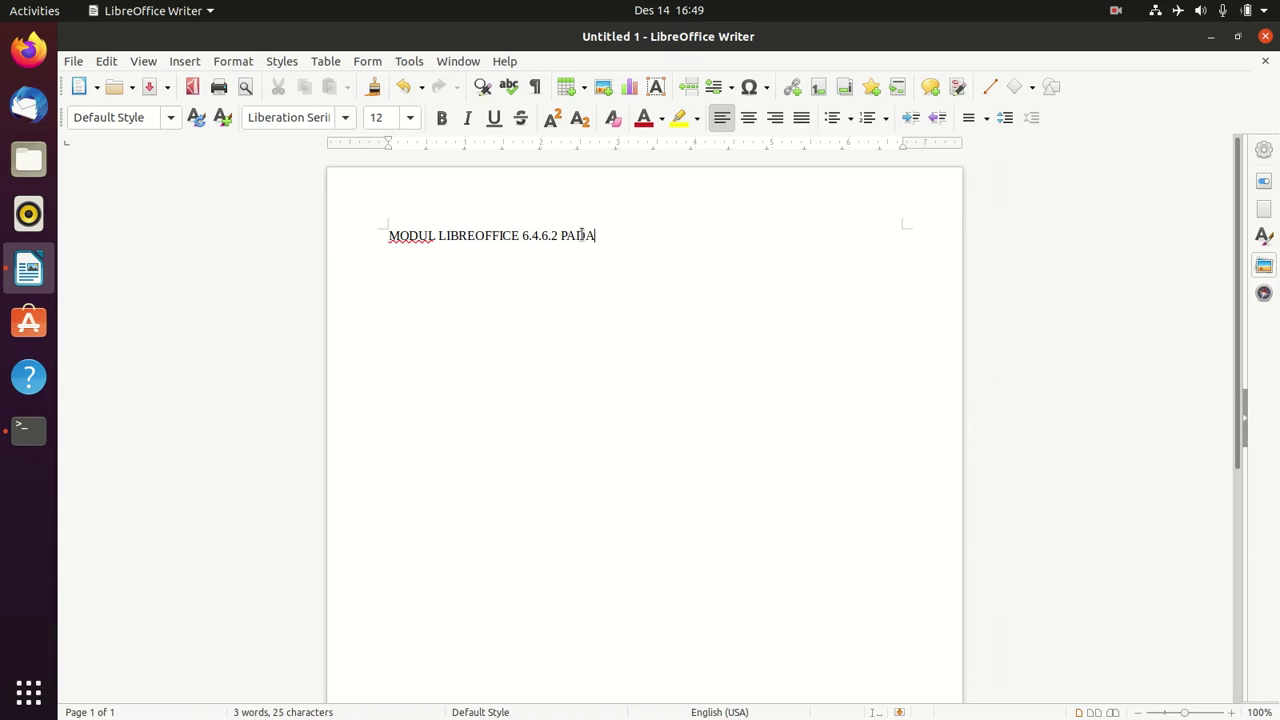
key(BackSpace)
key(BackSpace)
key(BackSpace)
key(BackSpace)
text(DI)
text( LI)
key(BackSpace)
key(BackSpace)
key(BackSpace)
key(BackSpace)
text(P)
key(BackSpace)
key(BackSpace)
text(Pada OS UBUNTU)
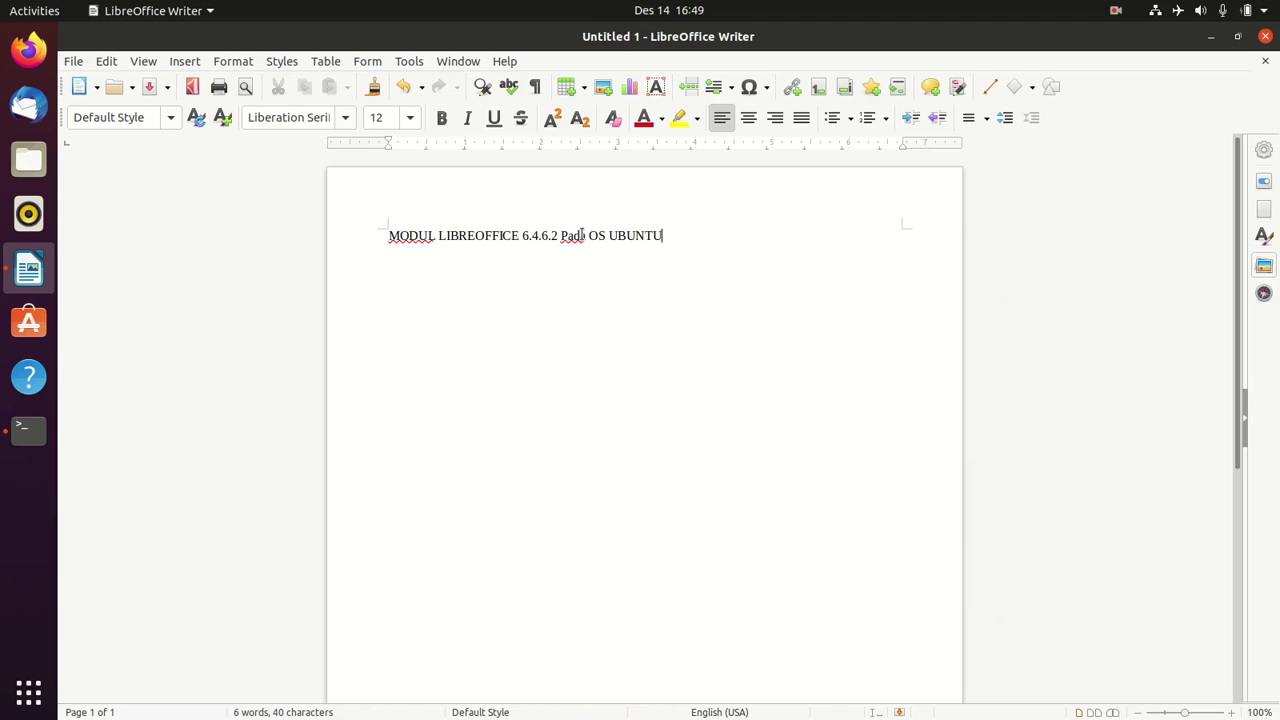
- Switch to the Terminal, run "lsb_release -a" and copy the description "Ubuntu 20.04.1 LTS" from its output
click(23, 447)
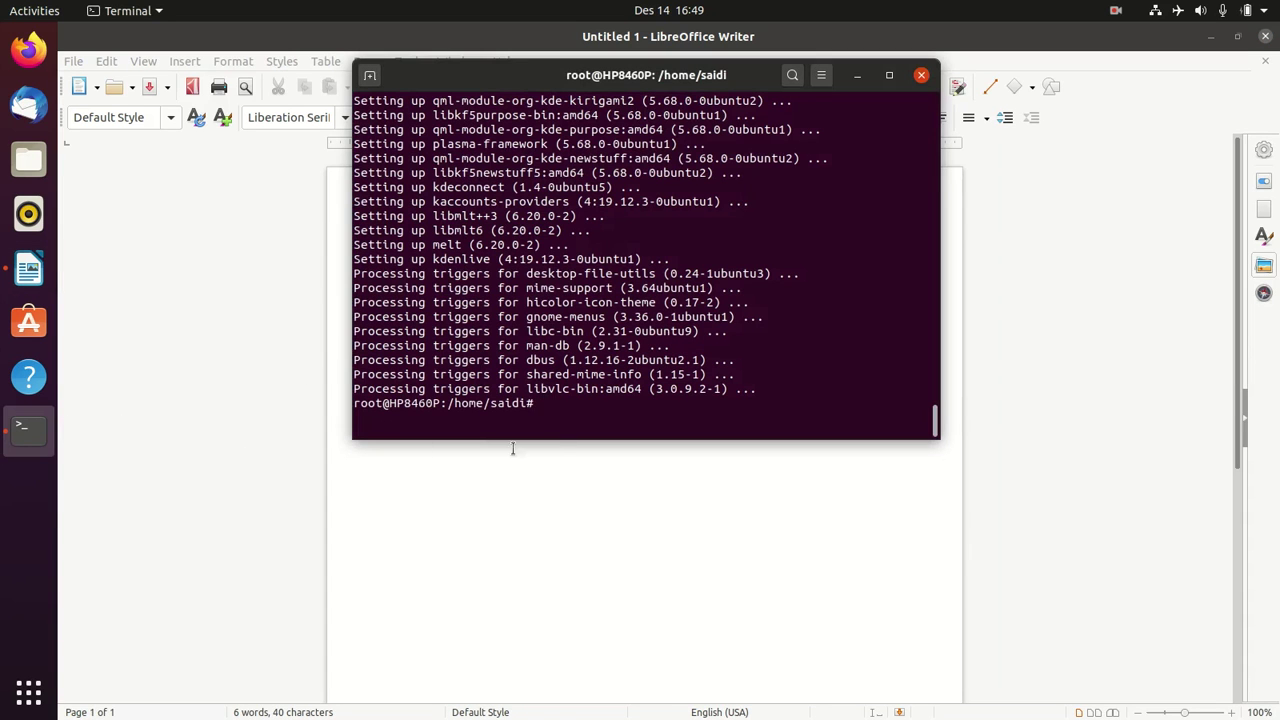
text(lsb_release -a)
key(Return)
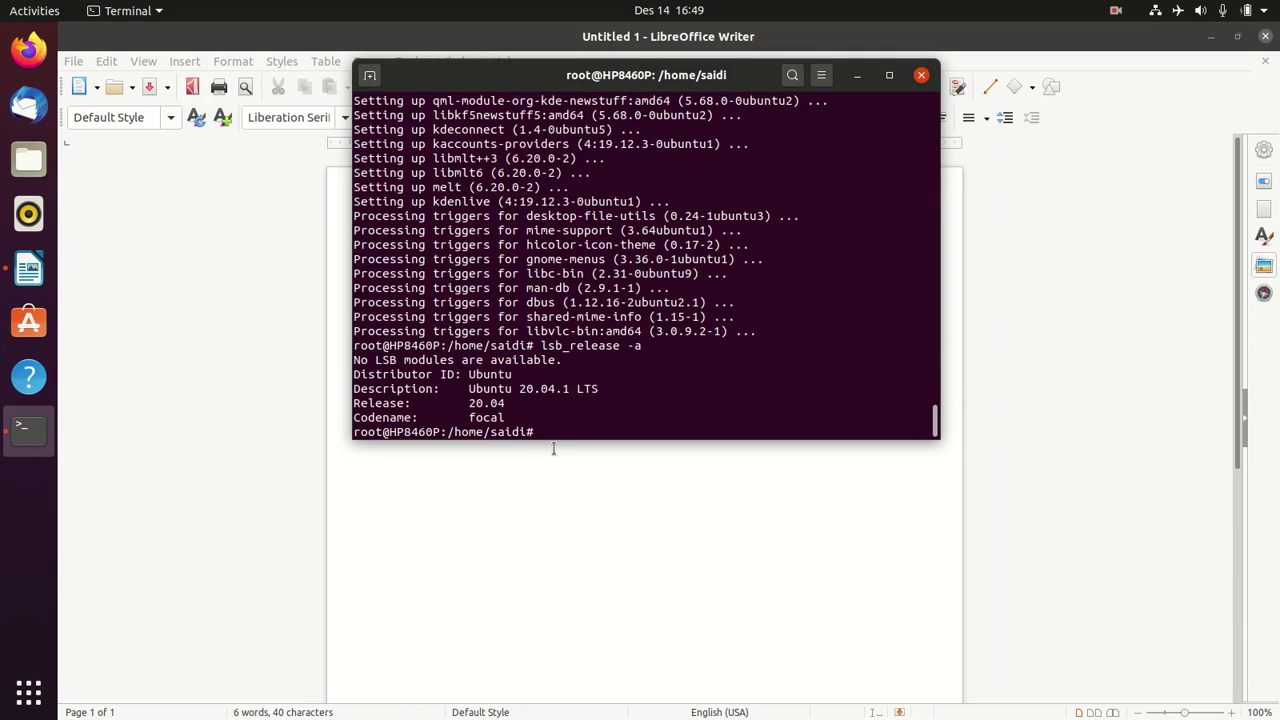
drag(596, 388, 469, 390)
right_click(495, 390)
click(530, 401)
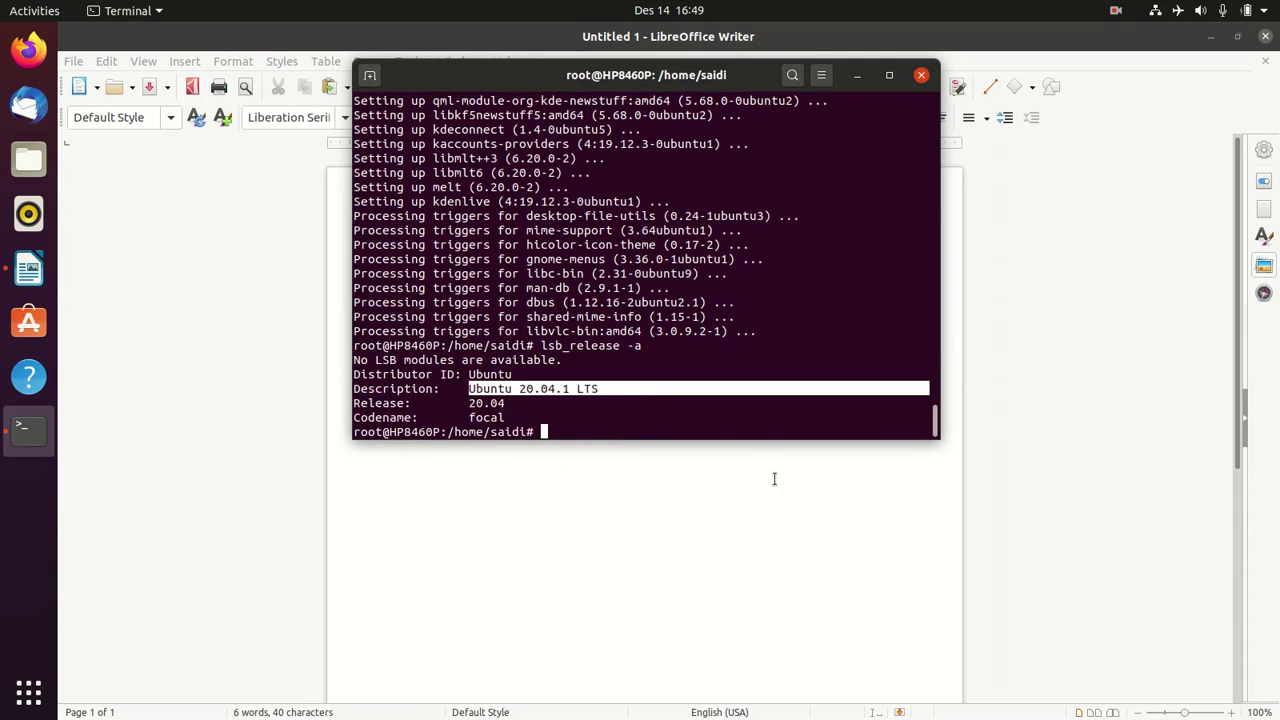
- Back in Writer, replace "UBUNTU" in the title with the copied text "Ubuntu 20.04.1 LTS"
click(774, 477)
drag(667, 228, 613, 238)
key(ctrl+v)
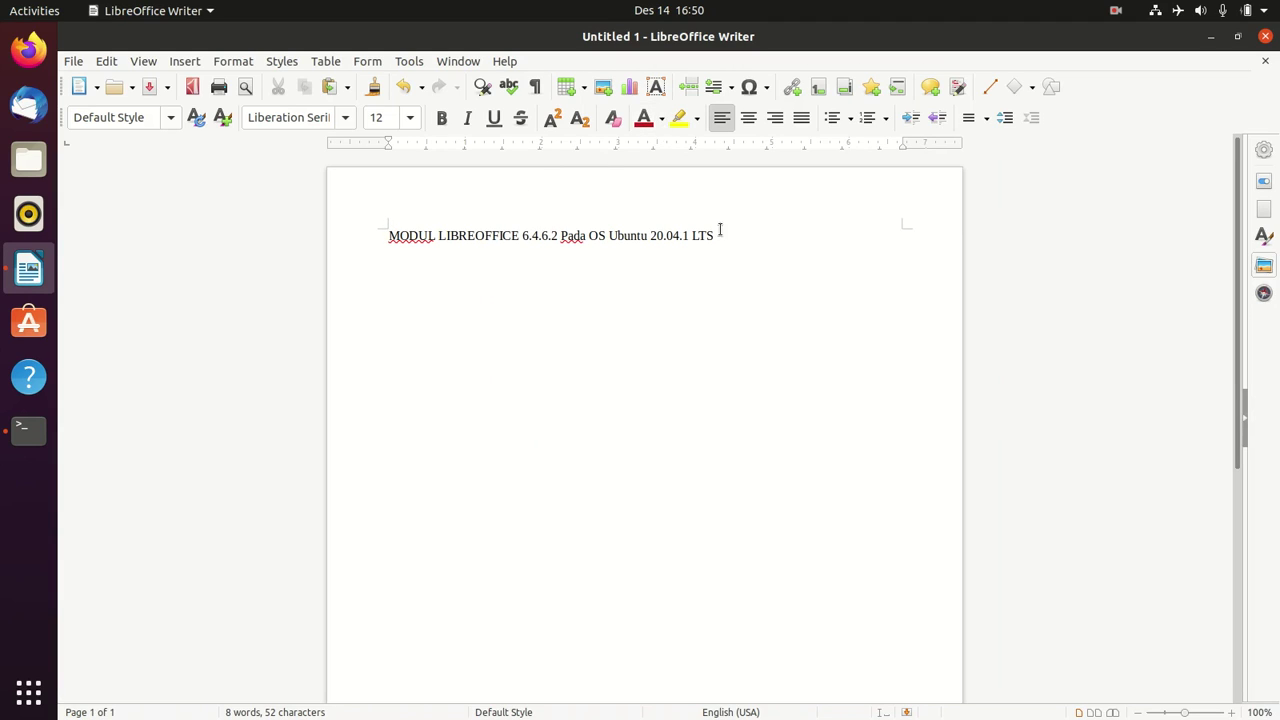
- Make the whole title line bold and place the text cursor at its end
triple_click(430, 240)
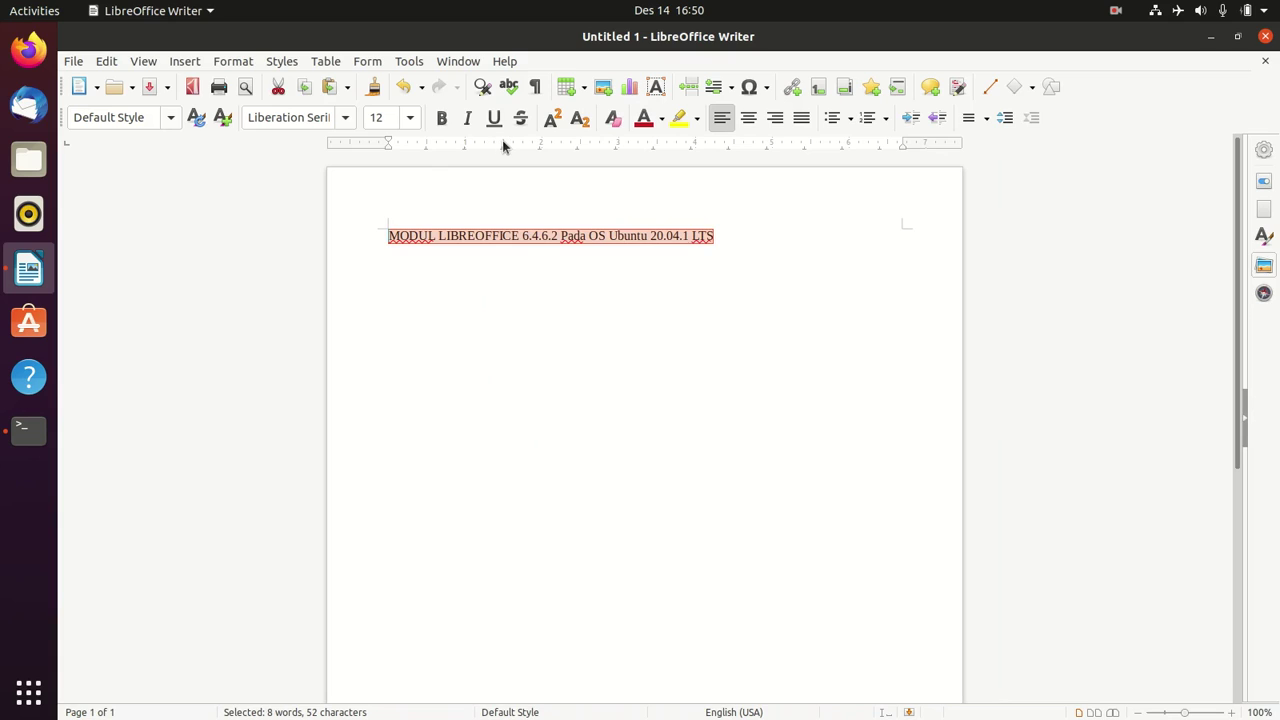
key(ctrl+b)
click(471, 259)
click(739, 235)
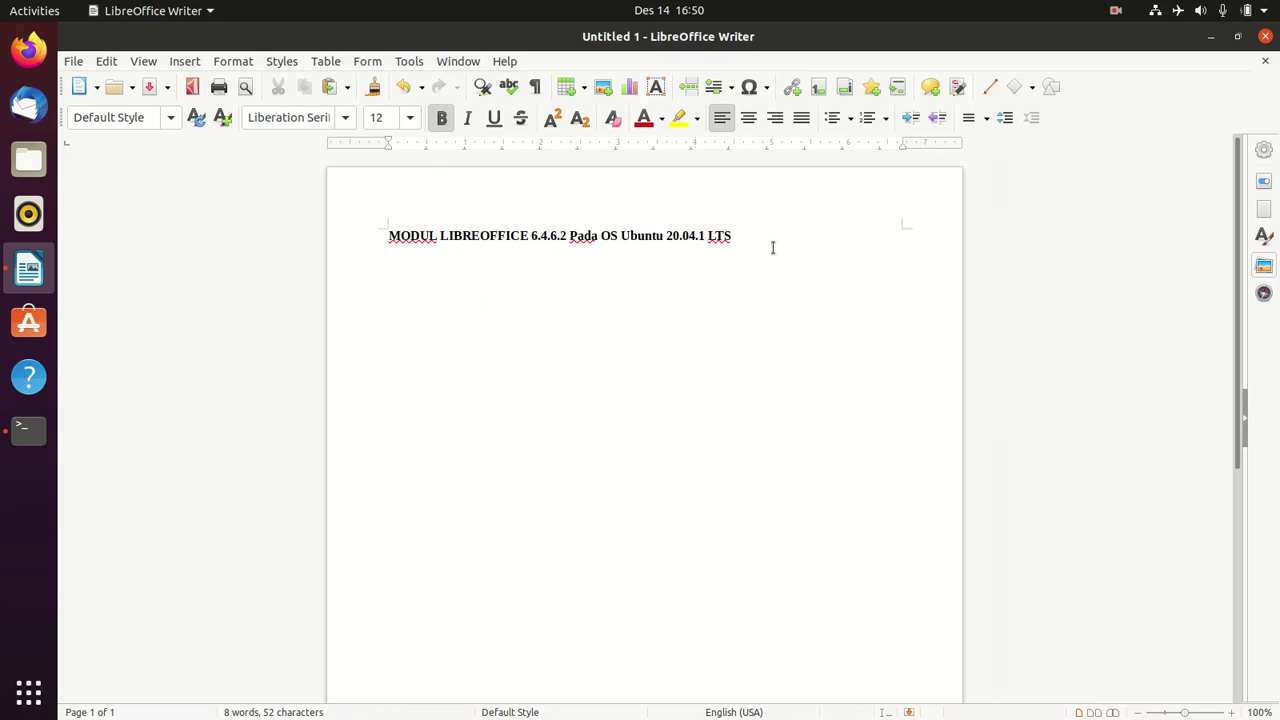
- Add the line "Adapun langkah-langkahnya sebagai berikut :" in a new paragraph below the title
key(Return)
text(Adapun langkah-langka)
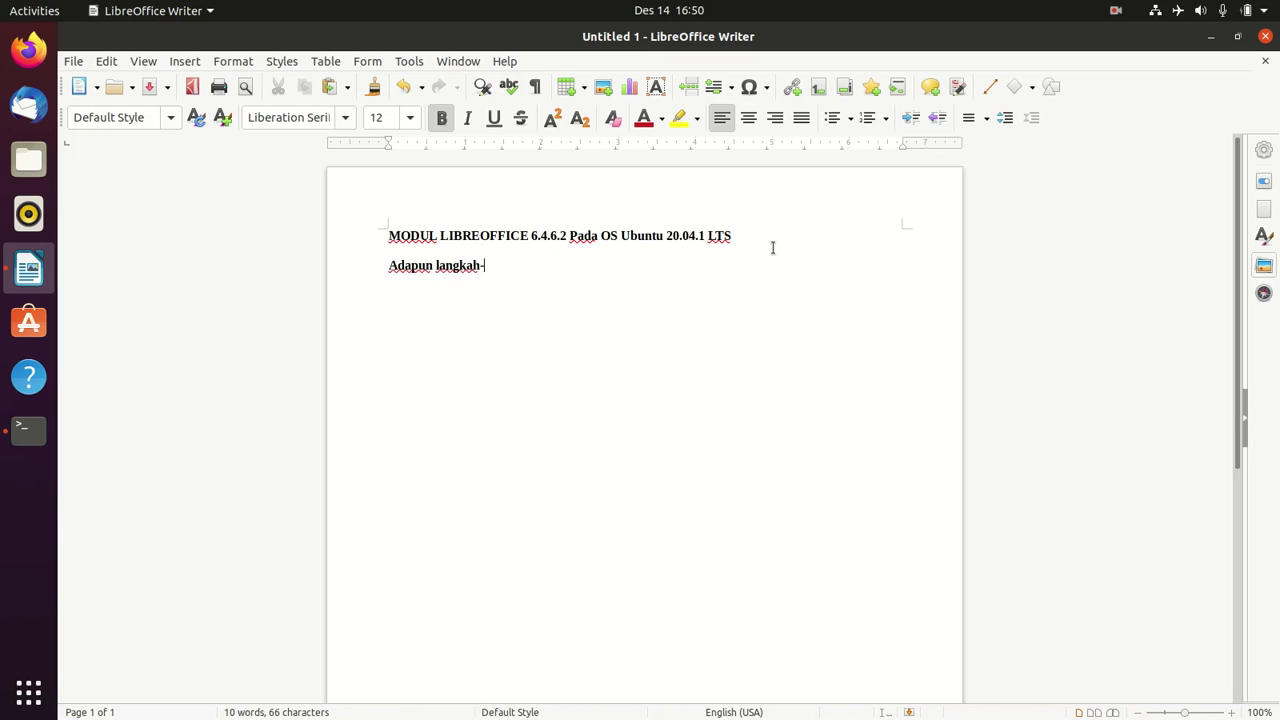
text(hnya seban)
key(BackSpace)
text(gai)
text(be)
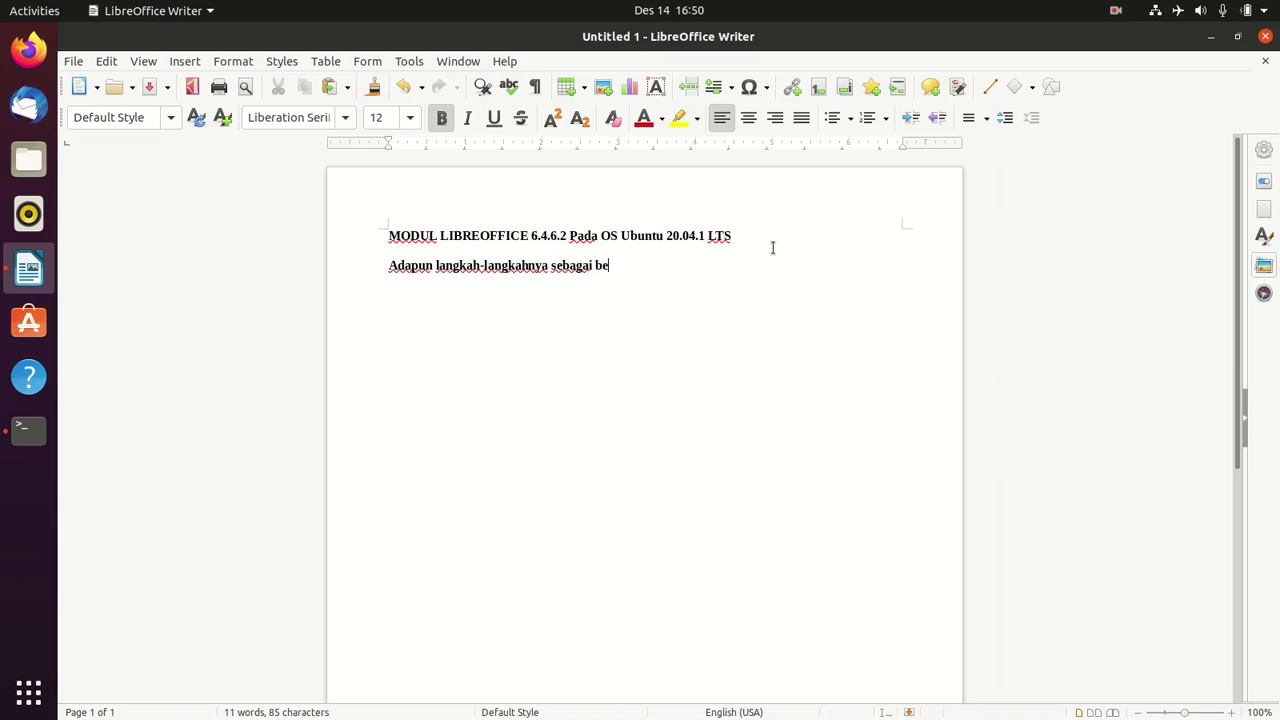
text(rikut :)
- Remove the bold formatting from the "Adapun langkah-langkahnya sebagai berikut :" line and place the text cursor at its end
drag(712, 264, 368, 268)
key(ctrl+b)
click(689, 265)
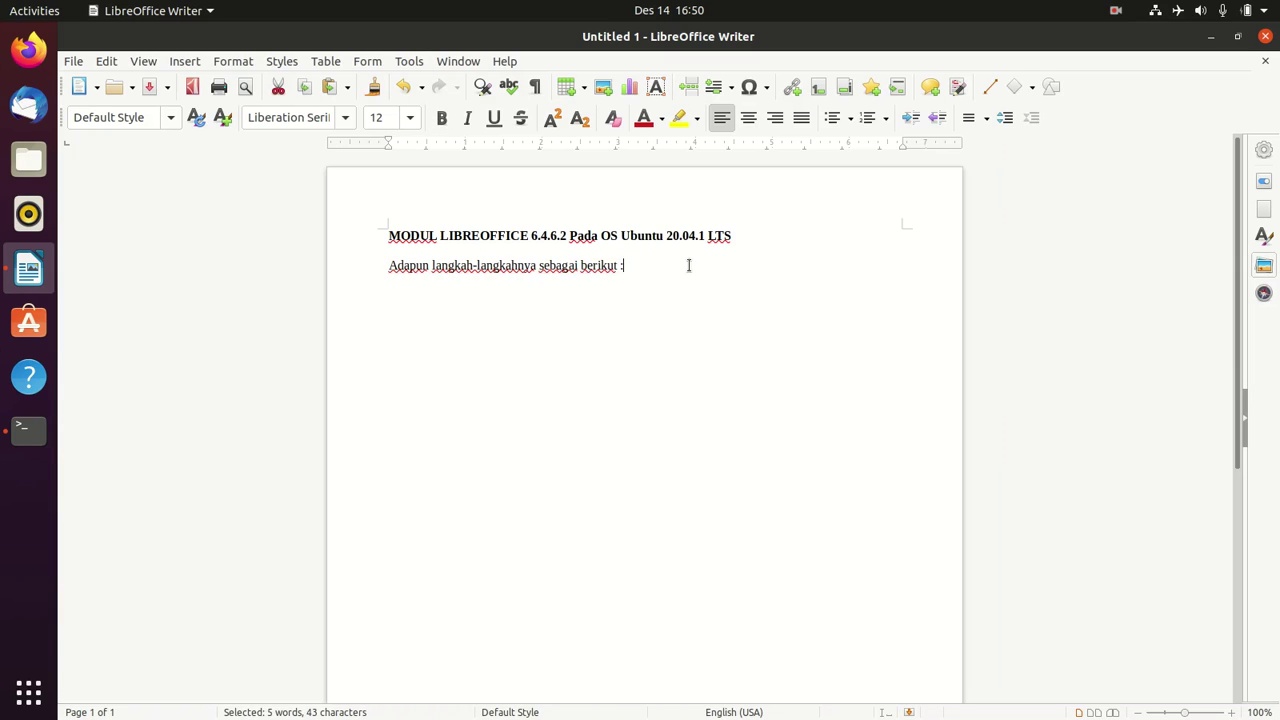
- Add the first instruction "1. Klik show application" on a new line below the introductory sentence
text(1.)
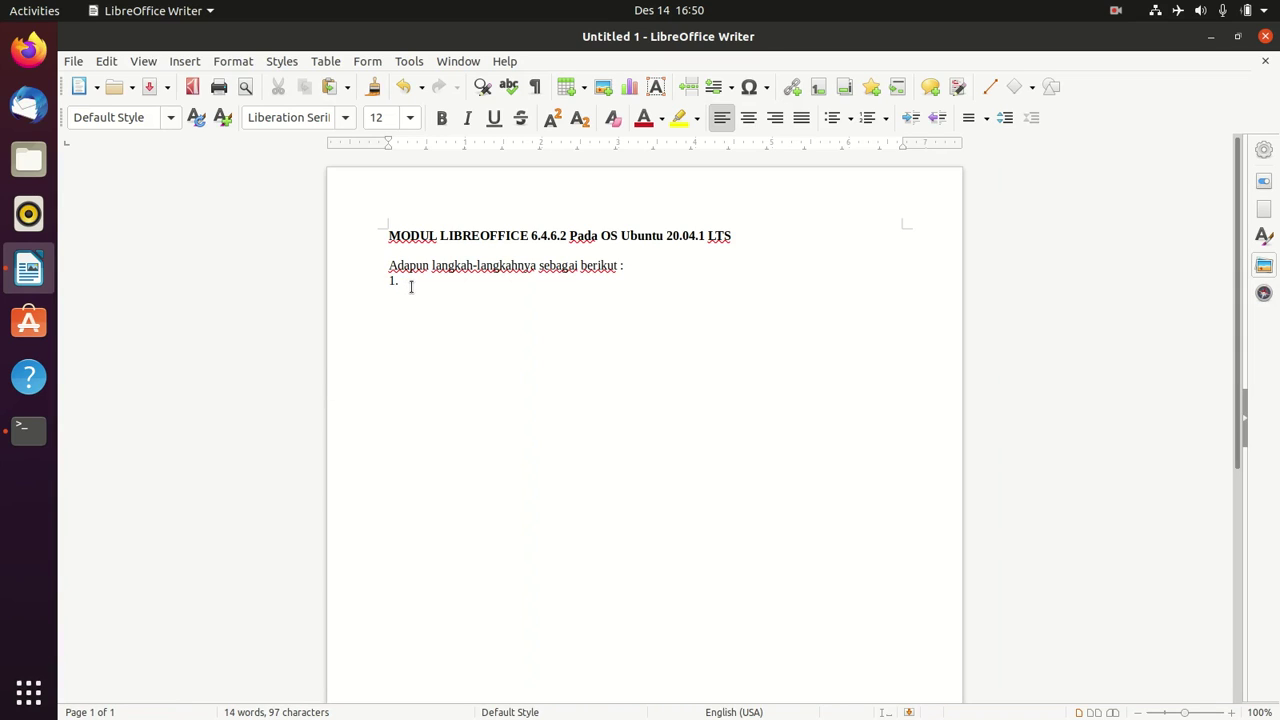
text(of)
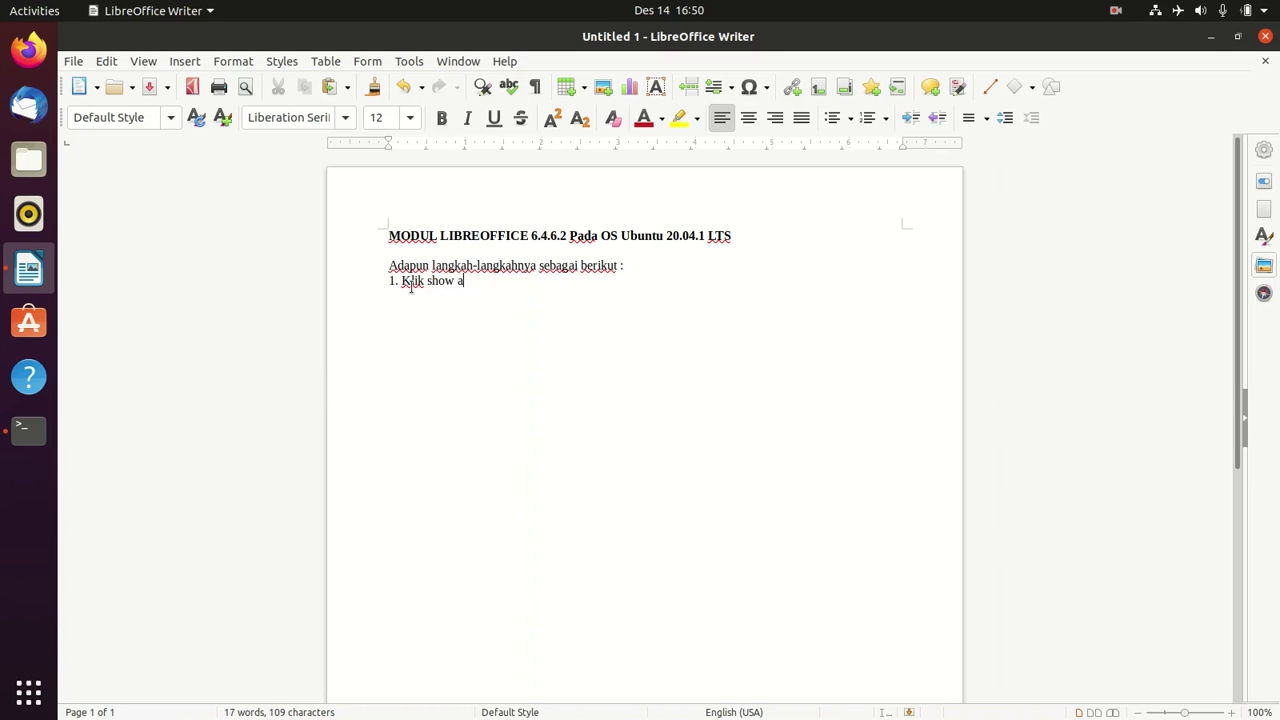
text(cation)
- Copy the 16-51-13 screenshot from the Pictures folder in Files and paste it into the Writer document below the first instruction
click(31, 158)
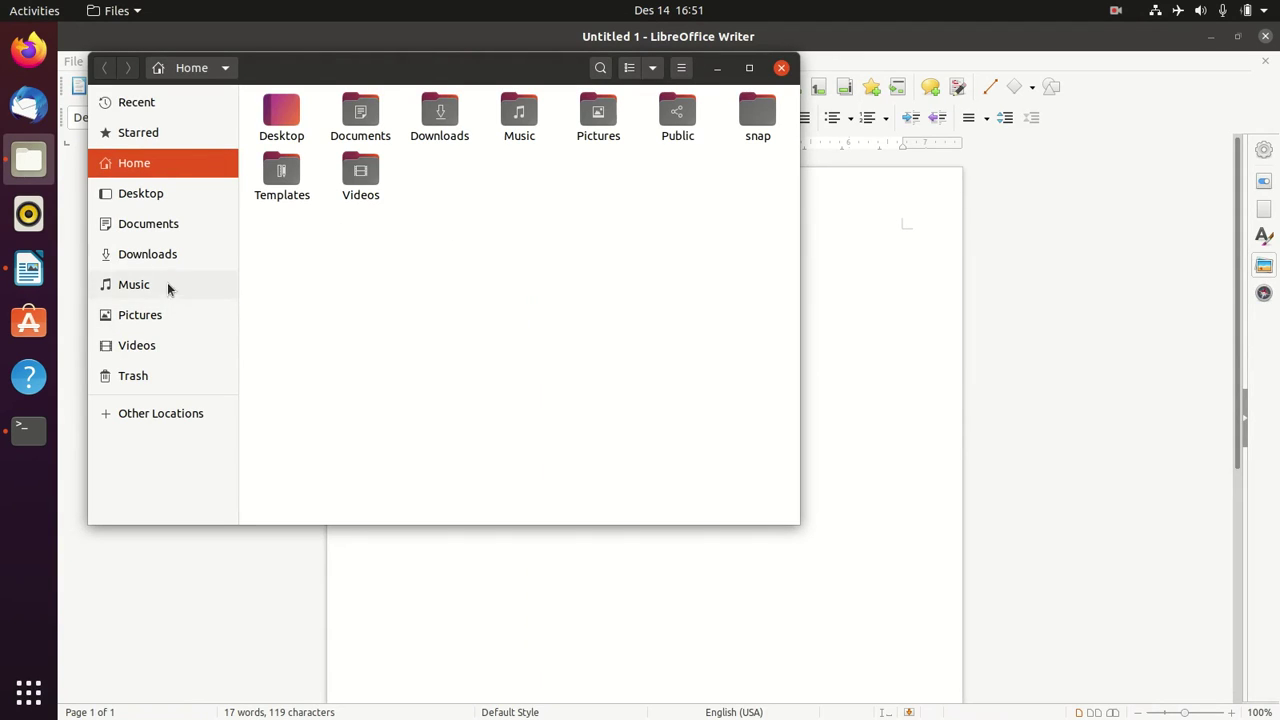
double_click(598, 113)
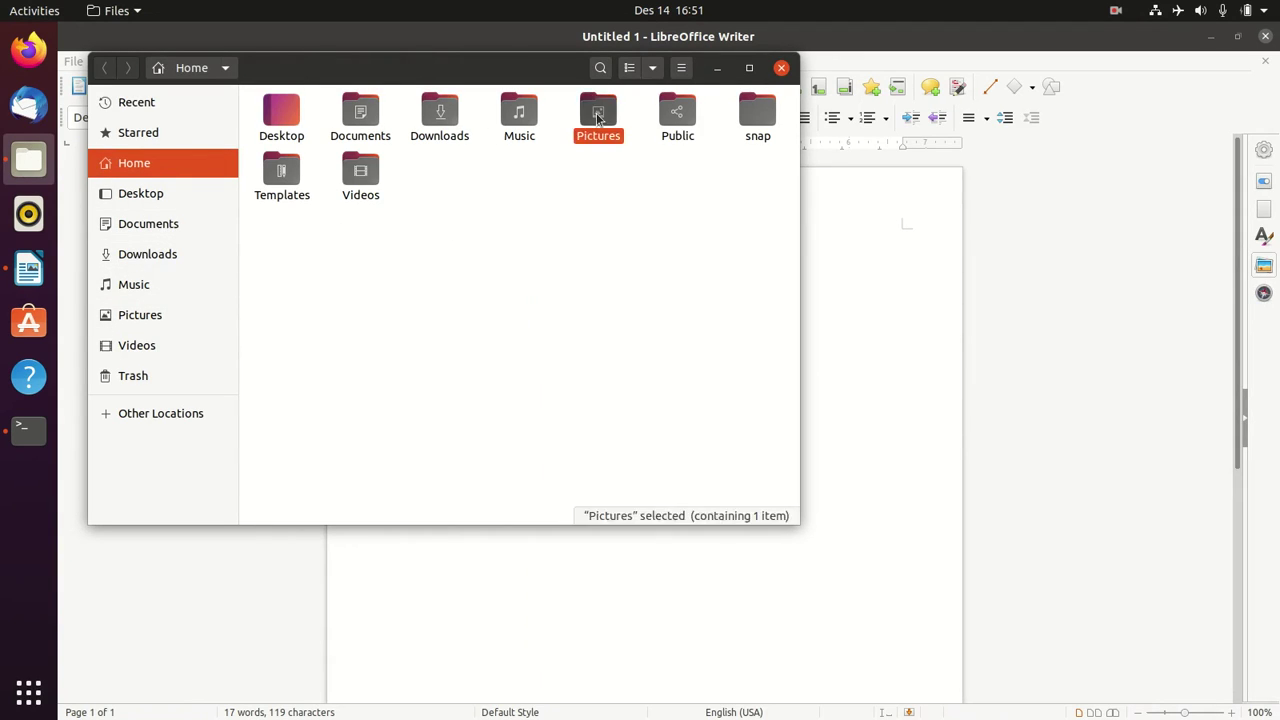
click(318, 147)
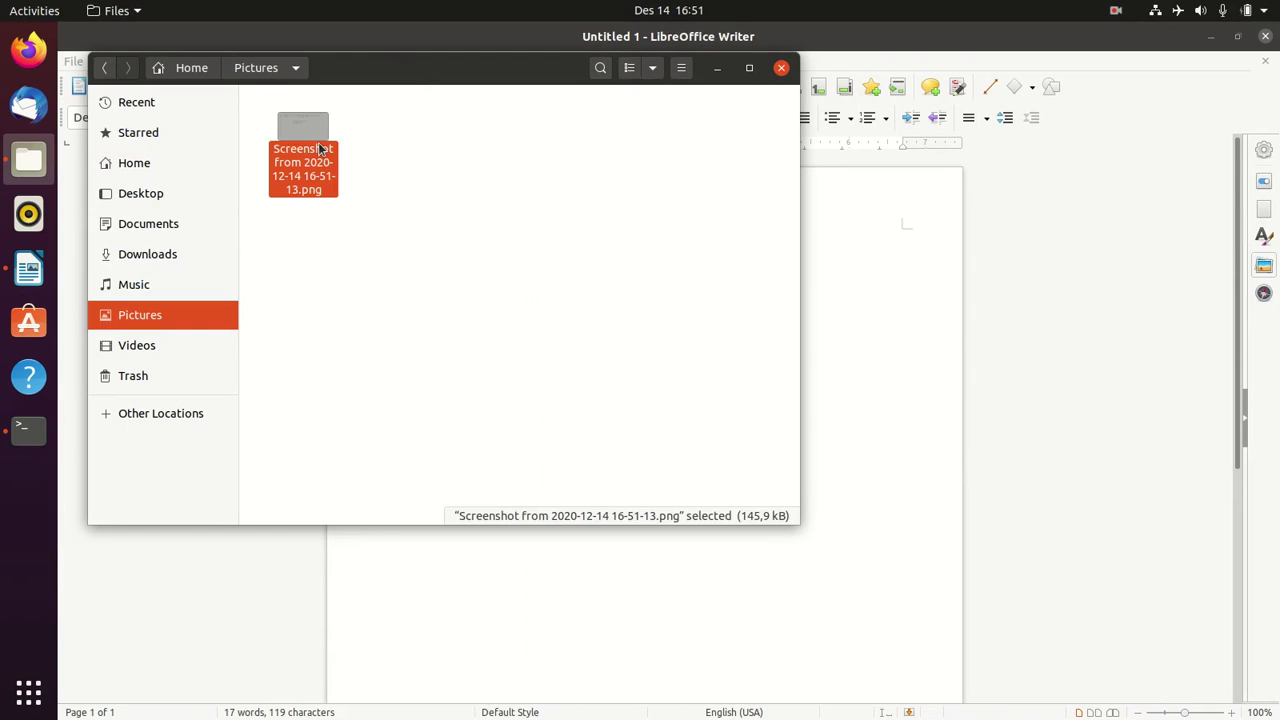
click(1036, 343)
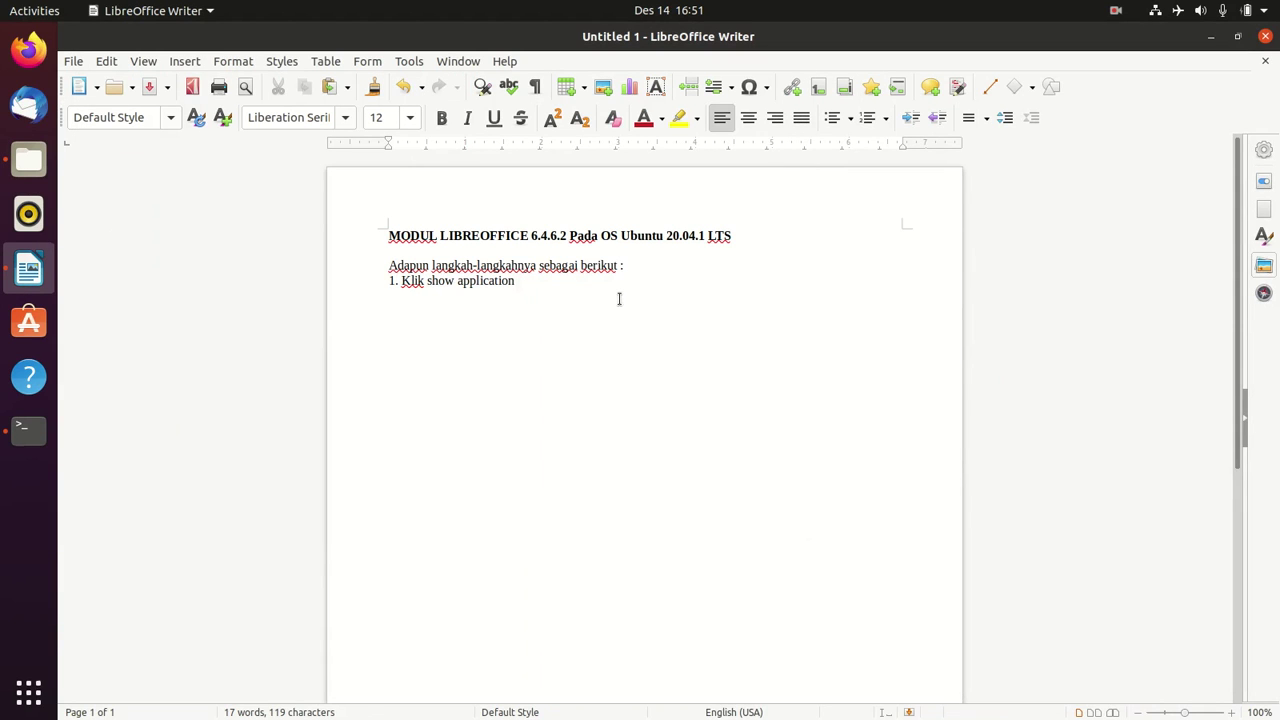
key(ctrl+v)
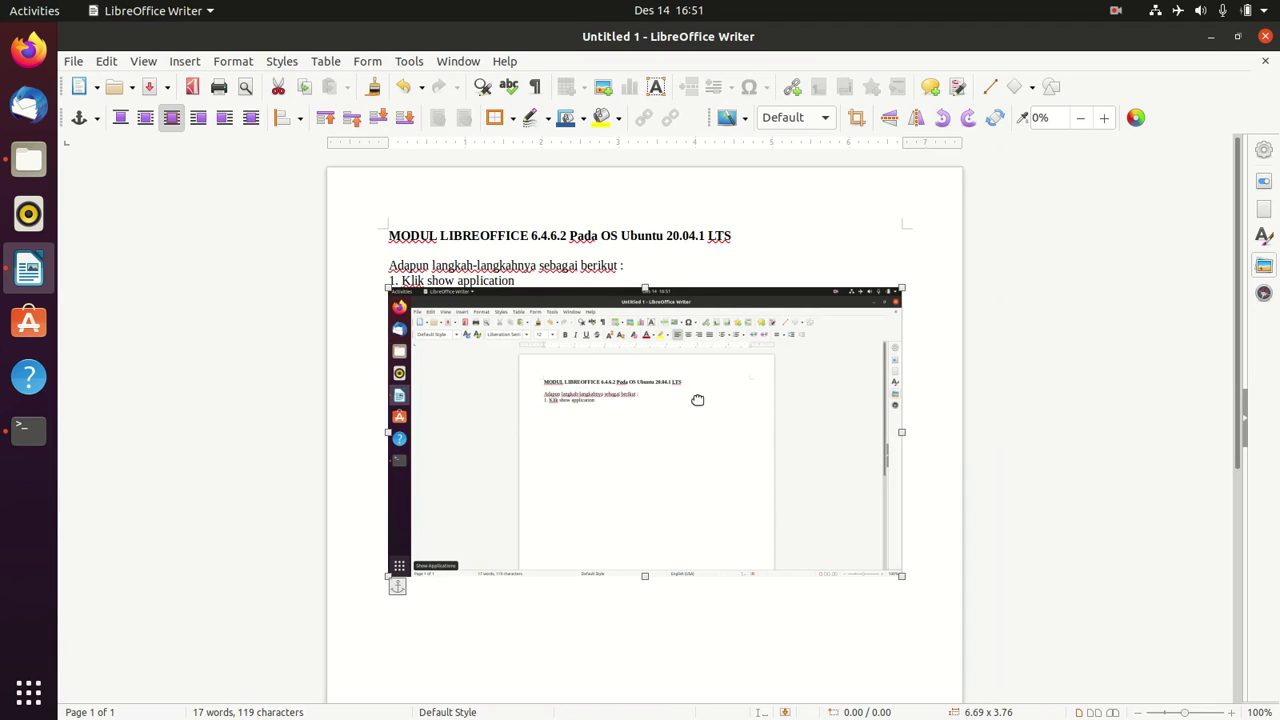
- Crop the pasted screenshot to the Show Applications icon at the dock's lower end, about 0.35 × 0.30 inches
double_click(863, 360)
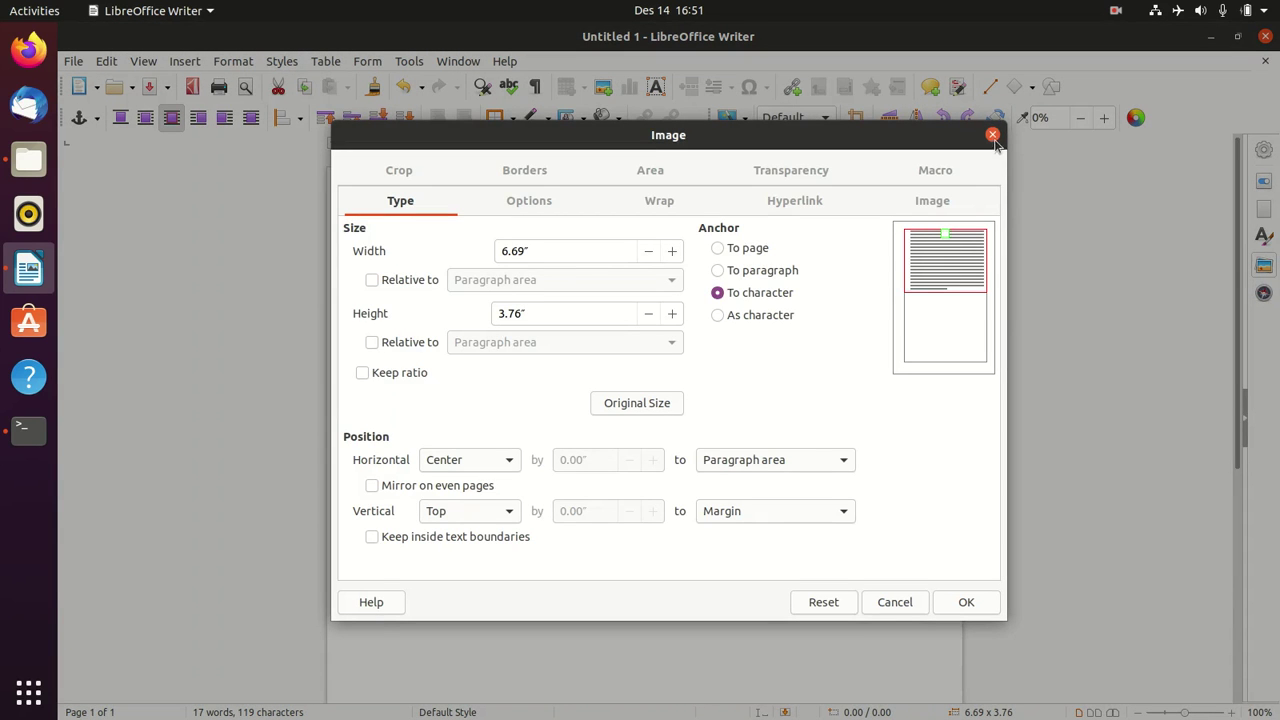
click(992, 135)
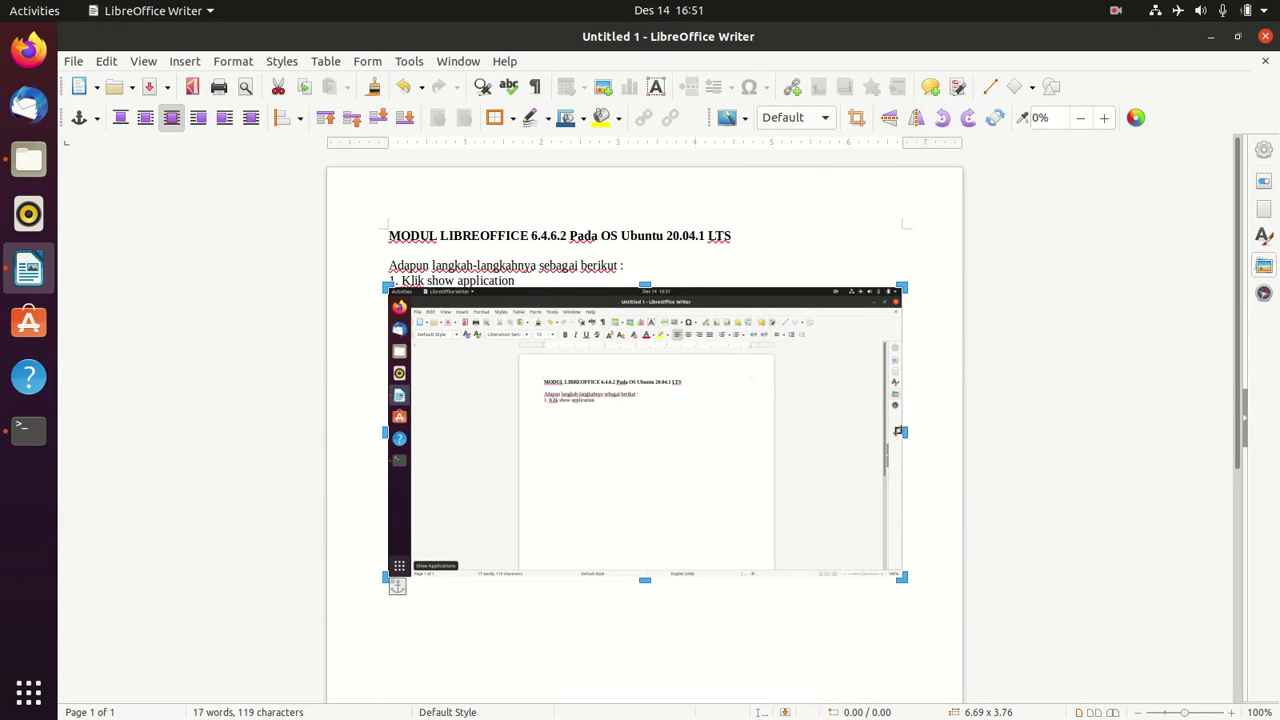
drag(900, 431, 412, 412)
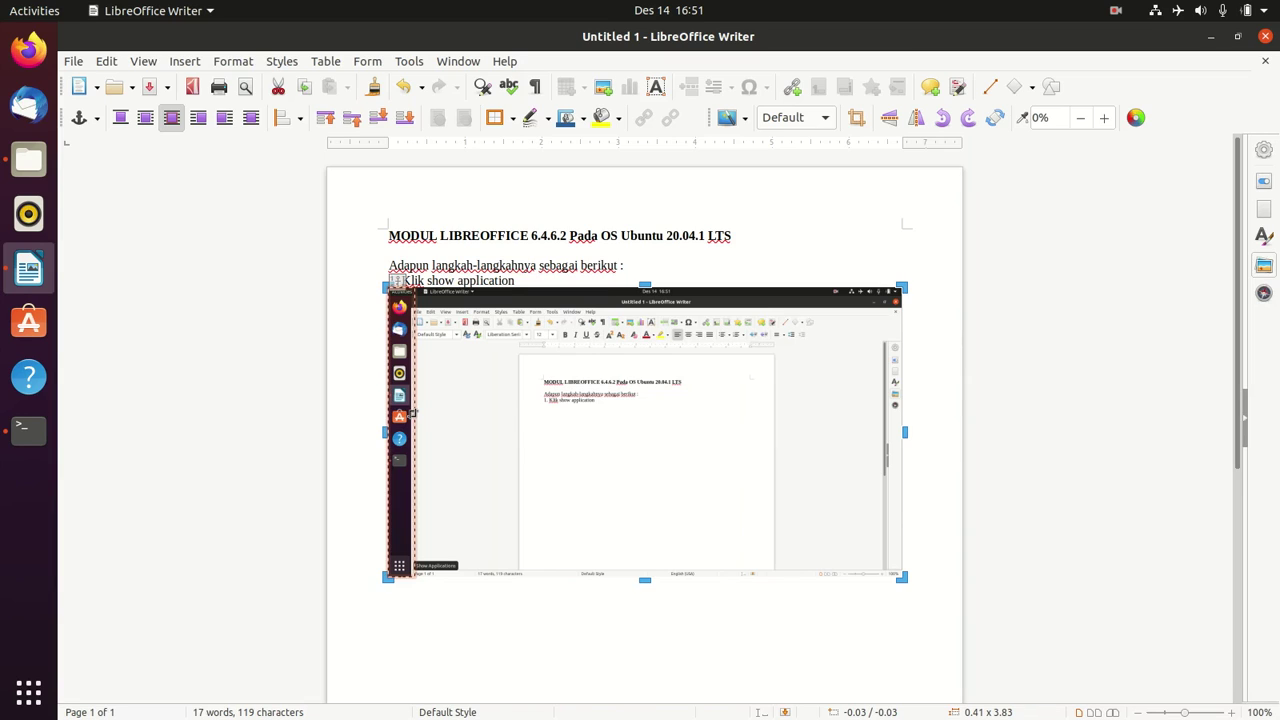
drag(412, 412, 410, 413)
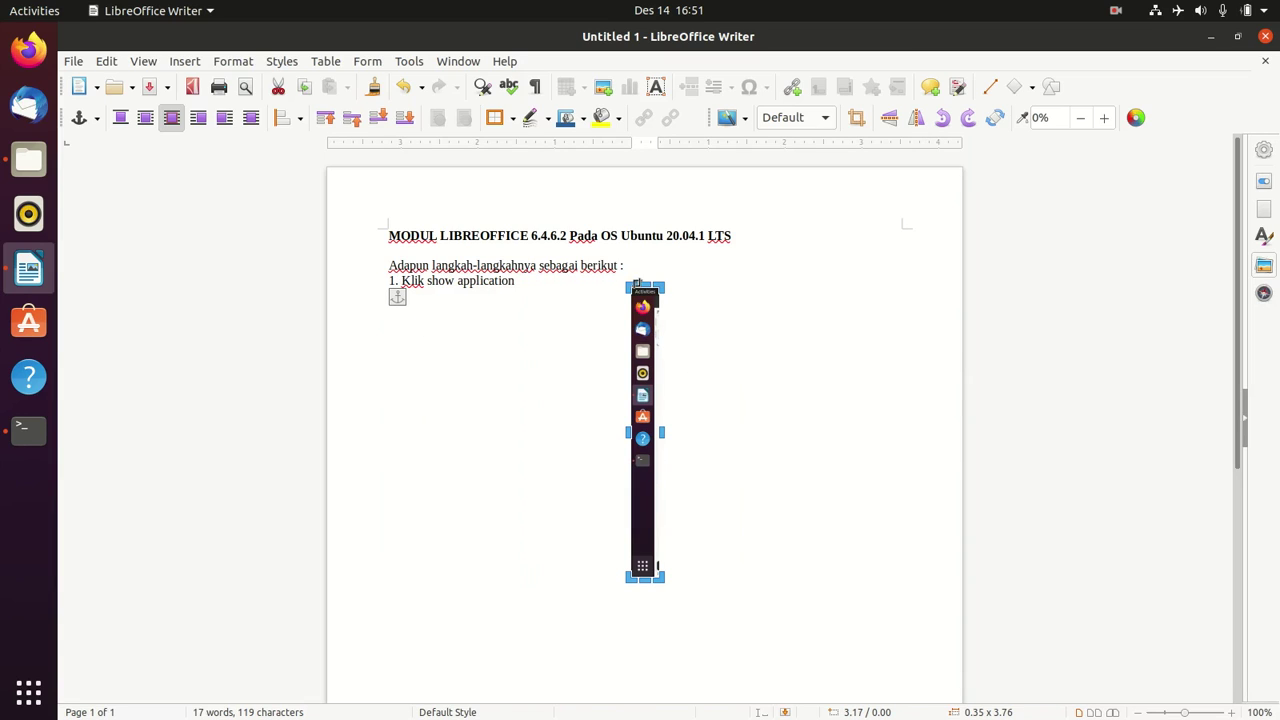
drag(638, 285, 630, 550)
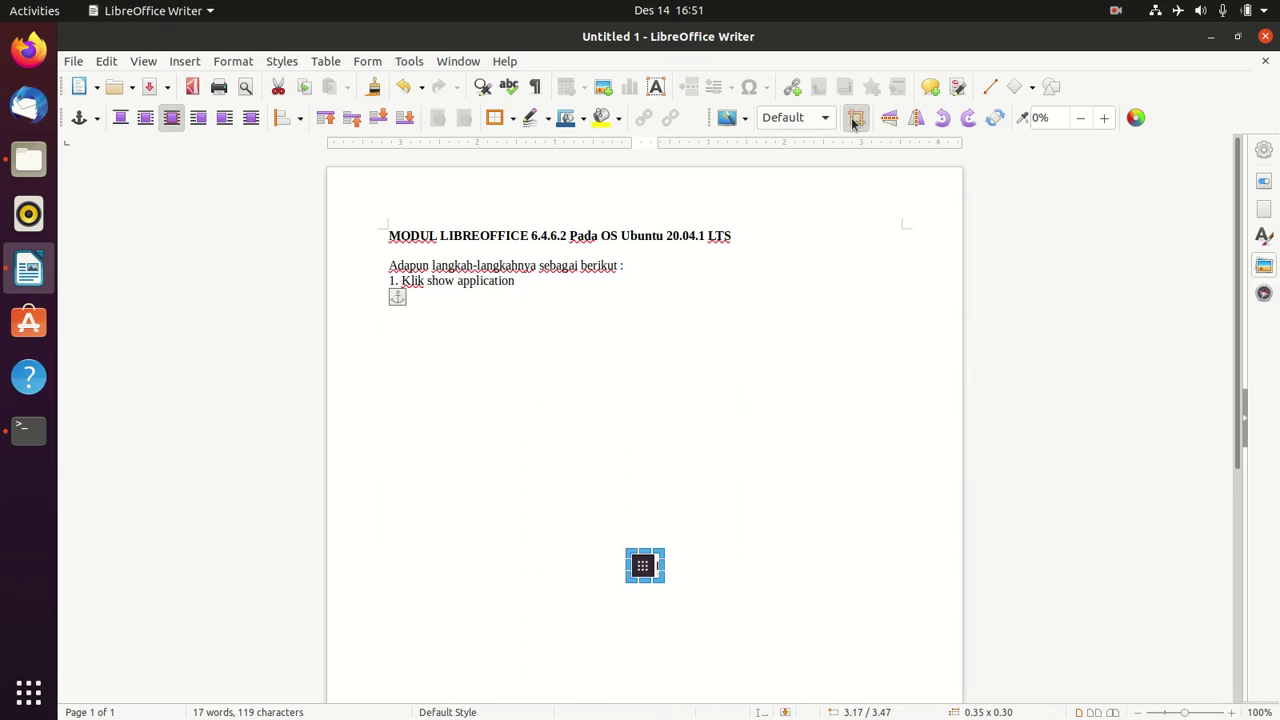
- Trim the leftover strip beside the Show Applications icon, cropping the image to about 0.30 × 0.30 inches
click(688, 552)
click(648, 566)
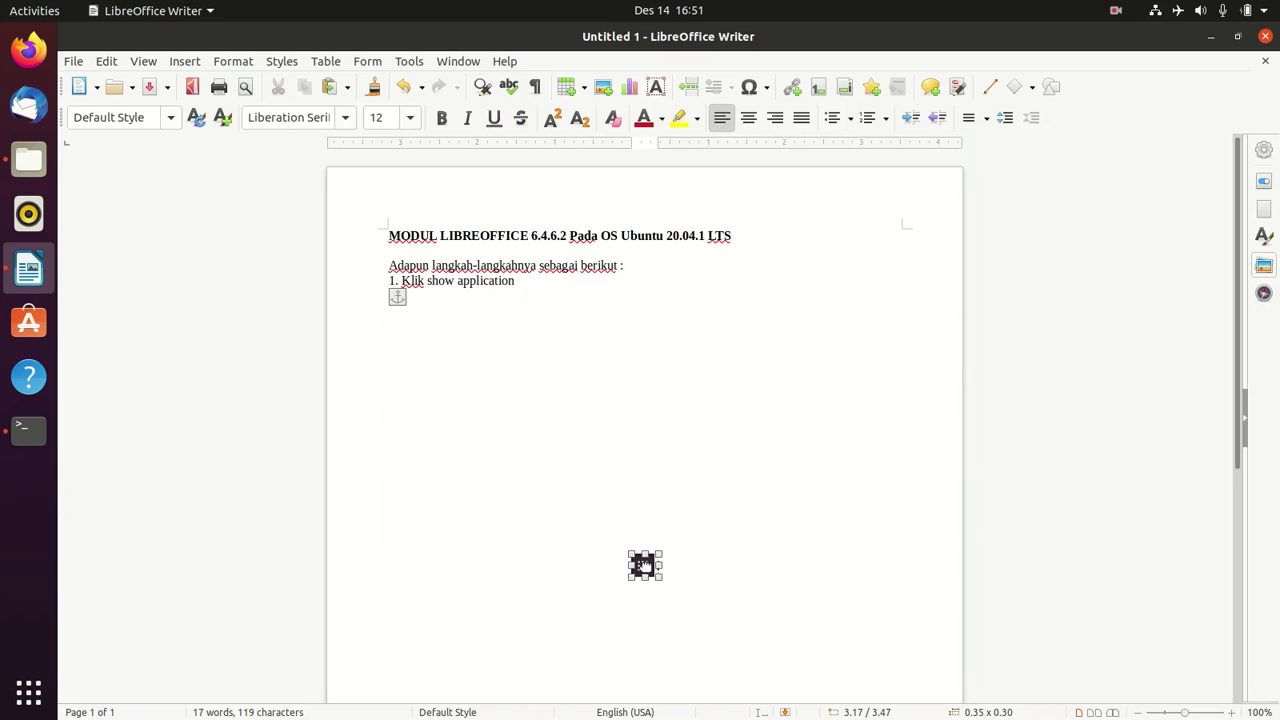
click(857, 117)
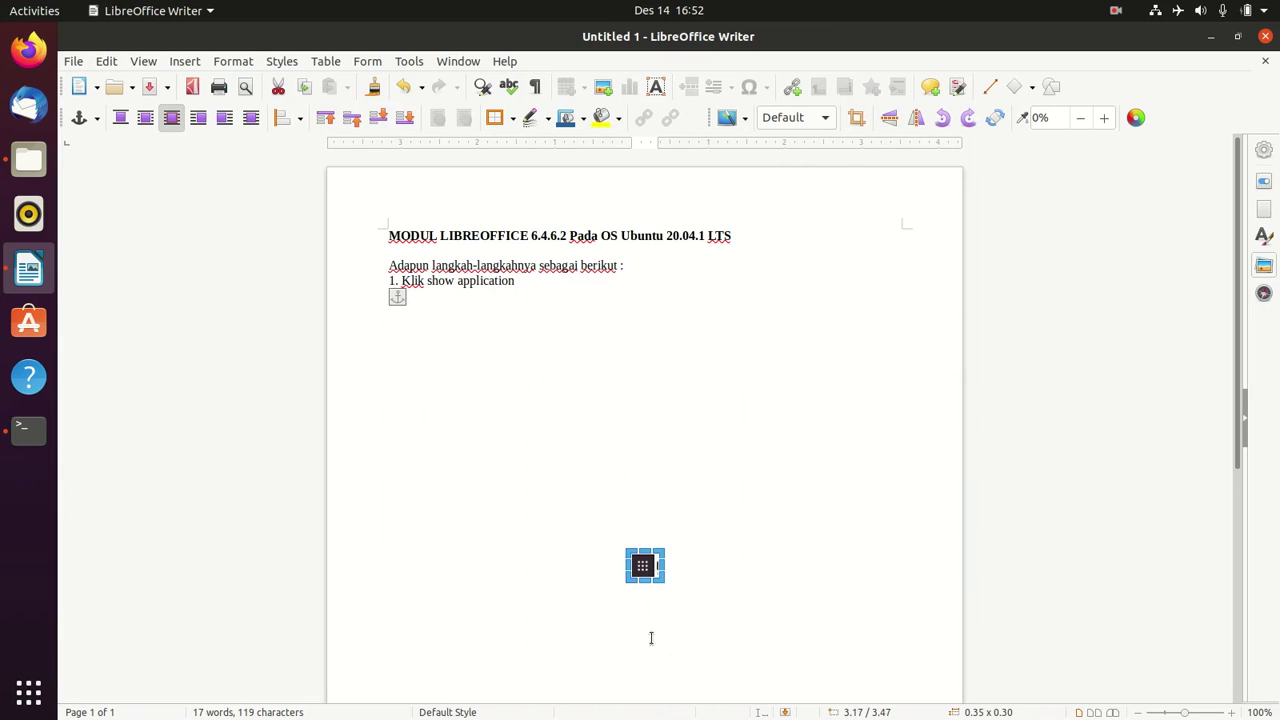
drag(661, 565, 652, 568)
click(716, 490)
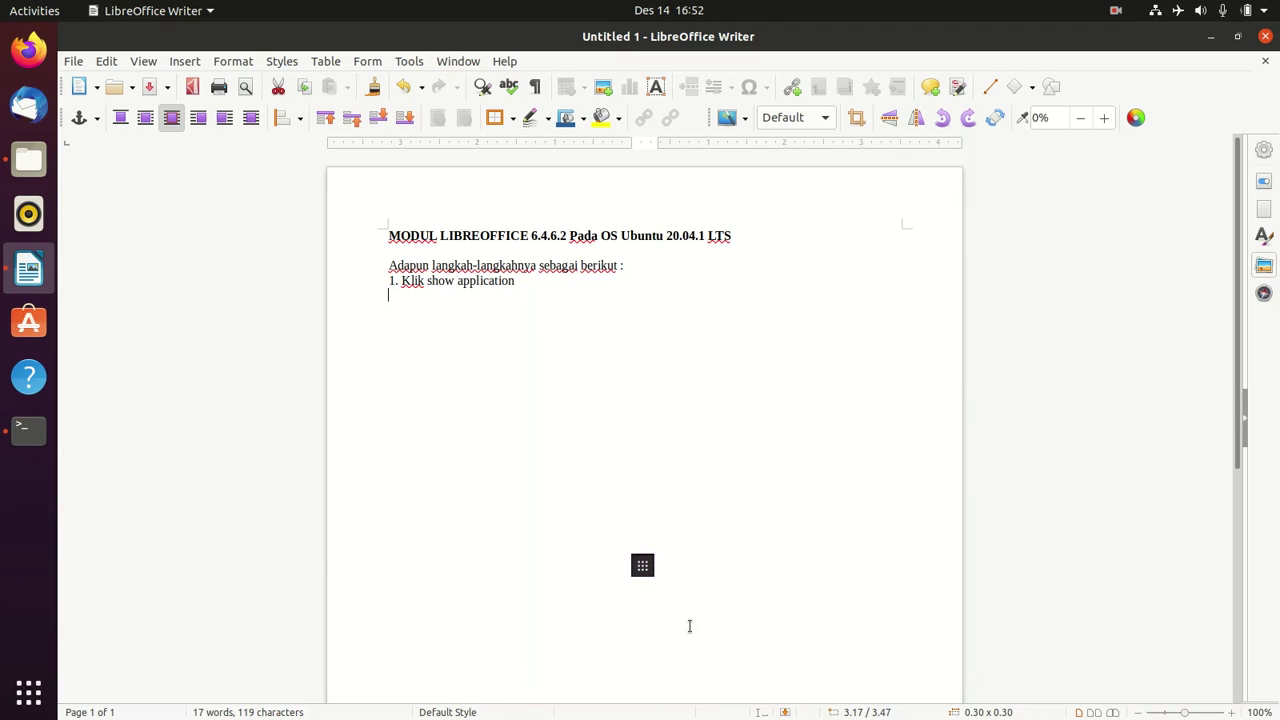
- Move the cropped icon up beside the text "1. Klik show application"
click(645, 567)
drag(646, 566, 537, 282)
click(745, 329)
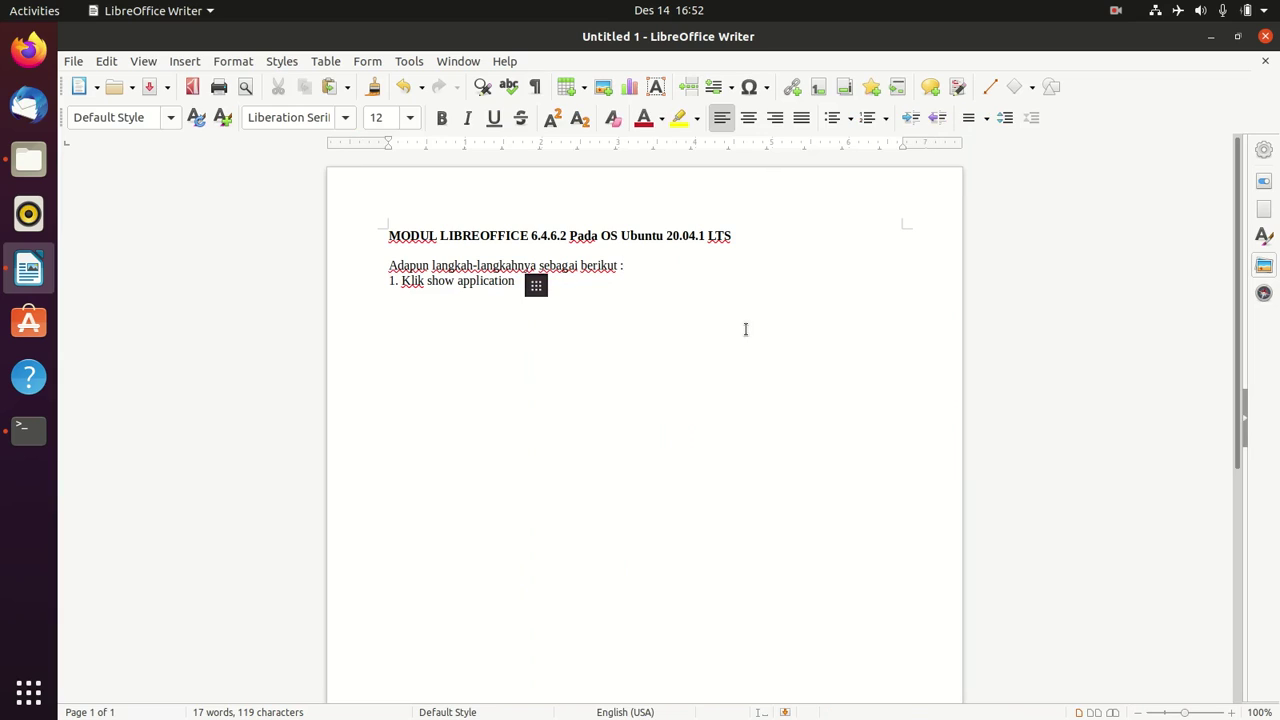
- Move the first instruction into its own paragraph and extend it with "seperti icon ini" after "Klik show application"
key(Return)
click(560, 292)
text(pada)
key(BackSpace)
key(BackSpace)
key(BackSpace)
key(BackSpace)
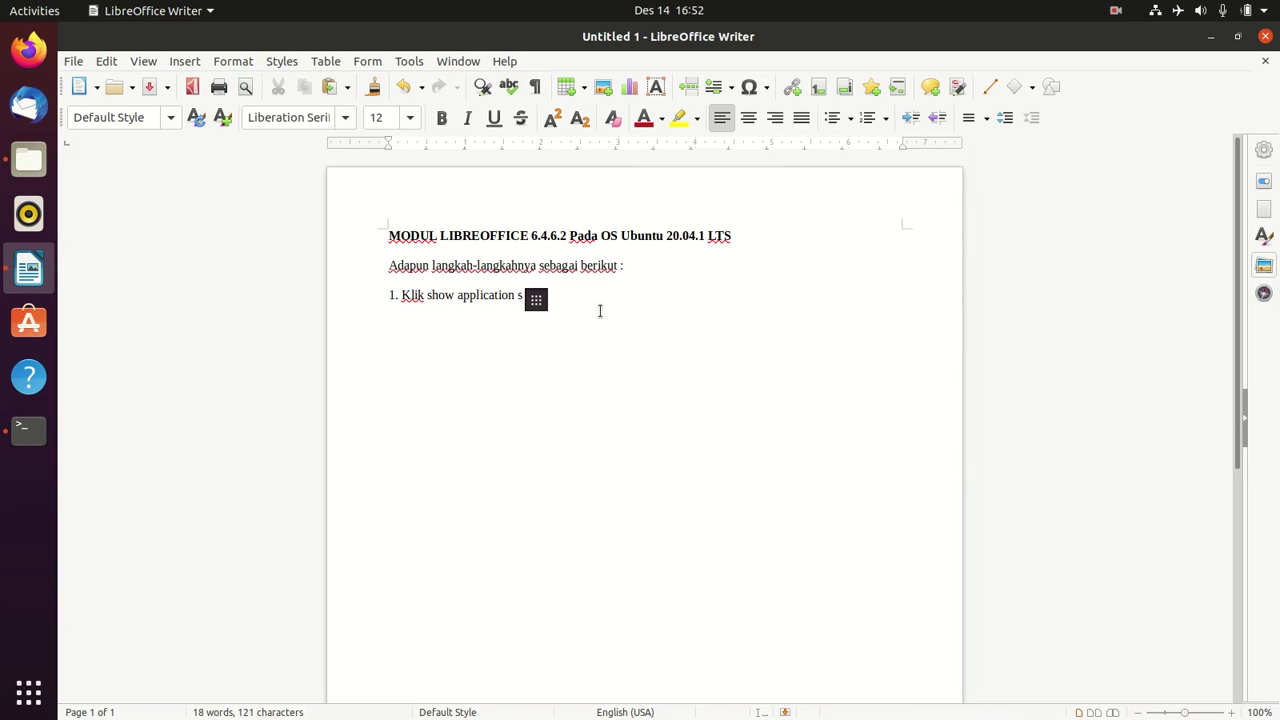
text(sp)
key(BackSpace)
text(eperti )
text(per)
text(icon)
key(BackSpace)
key(BackSpace)
key(BackSpace)
key(BackSpace)
key(BackSpace)
key(BackSpace)
text(spperti icon)
click(537, 299)
click(651, 294)
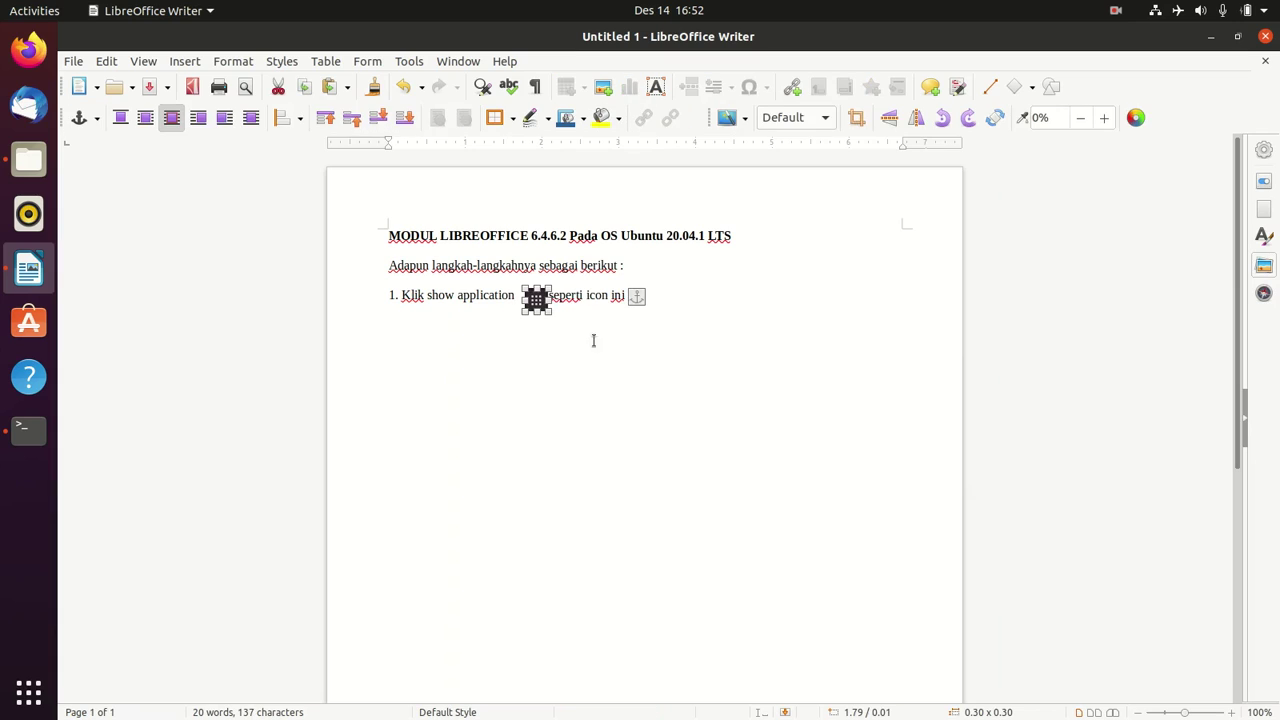
- Move the icon image to directly after "seperti icon ini" at the end of the first instruction
drag(537, 299, 646, 296)
click(626, 300)
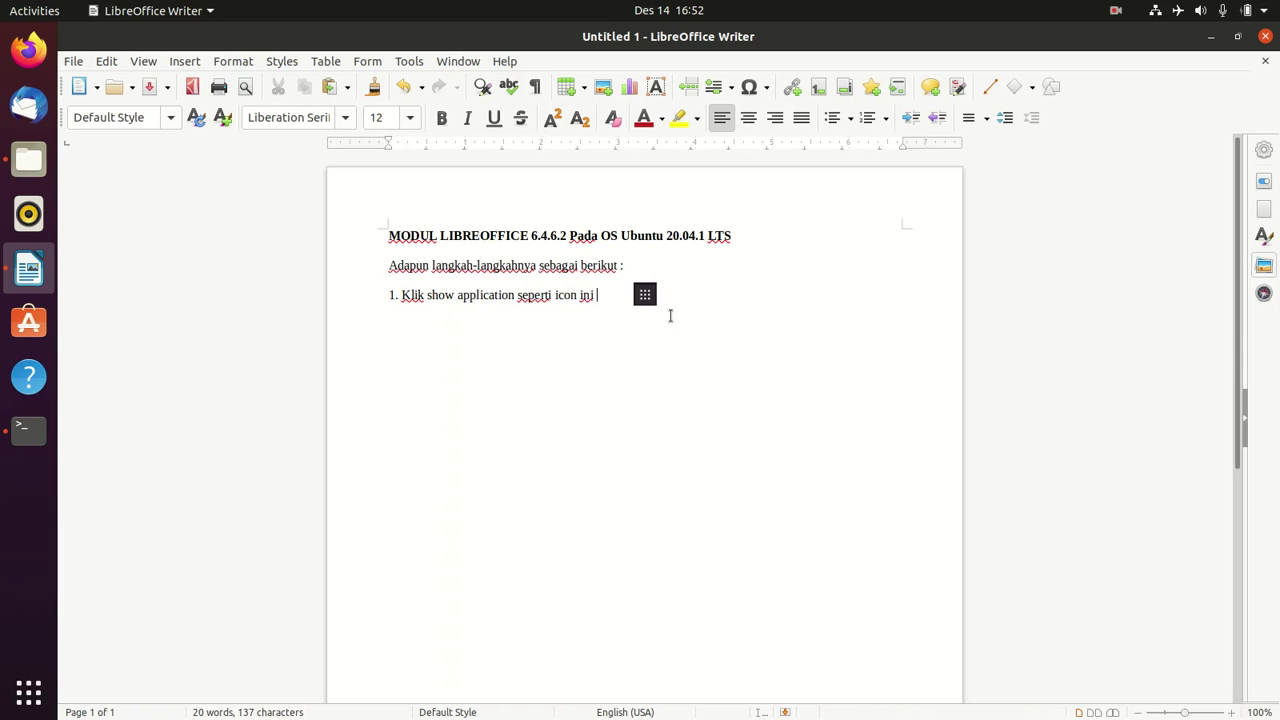
drag(645, 294, 613, 297)
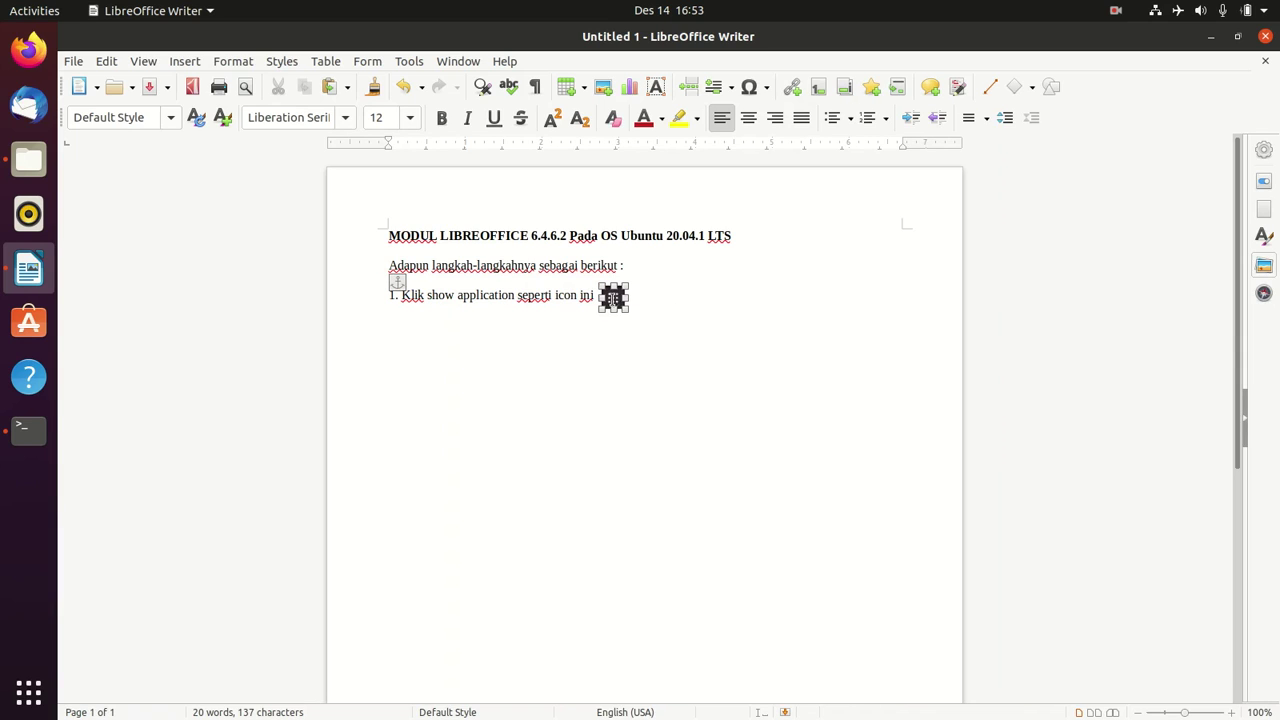
click(651, 300)
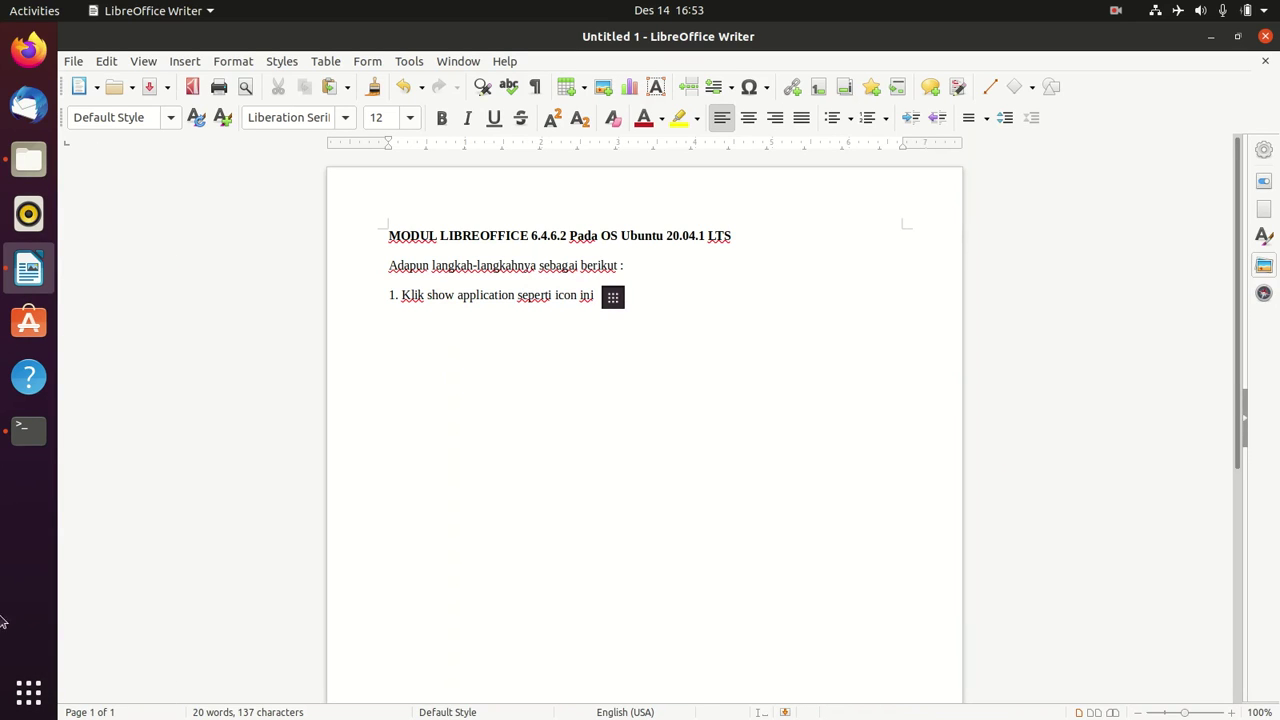
- Open the overview of all applications for a full-screen capture and return to the Writer document
click(30, 692)
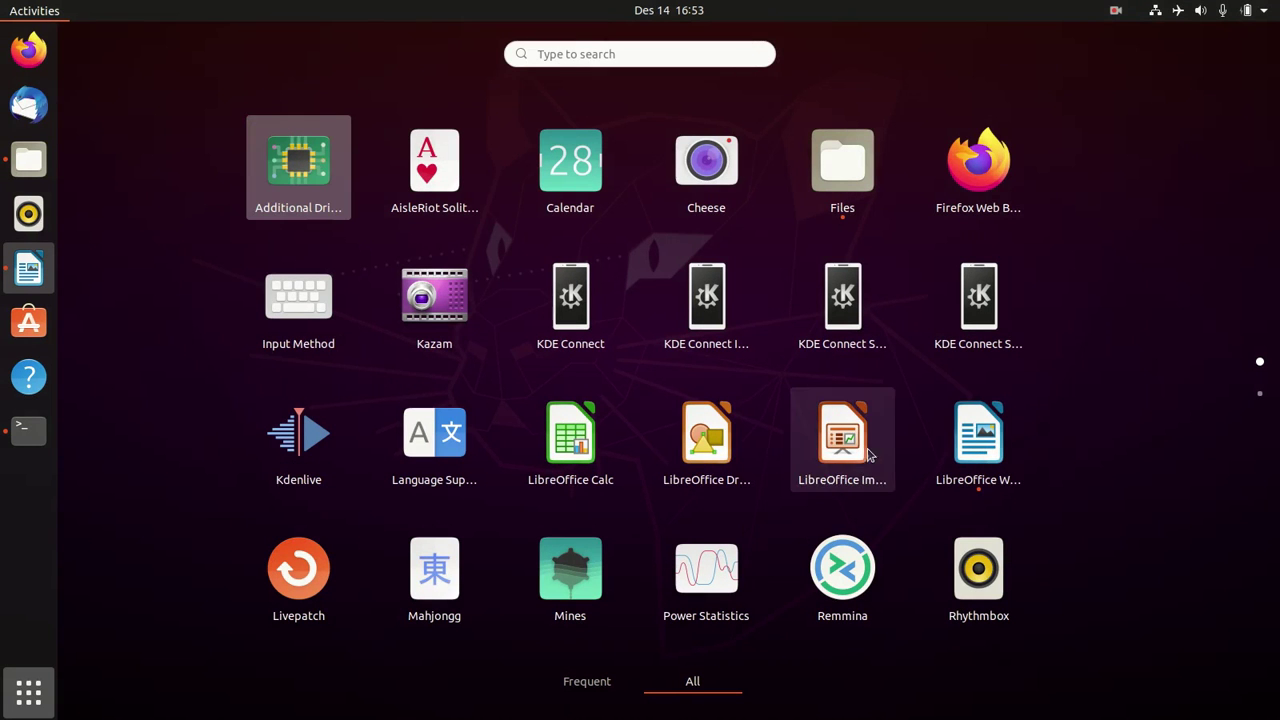
click(28, 267)
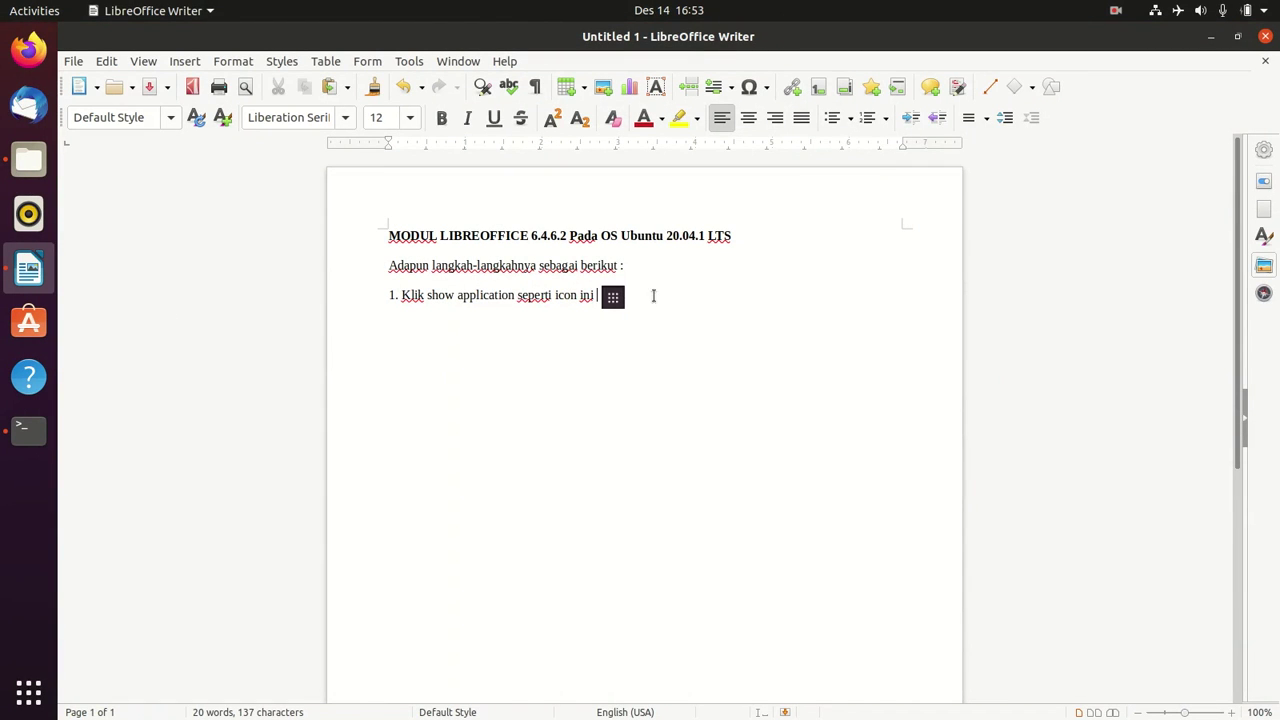
click(620, 300)
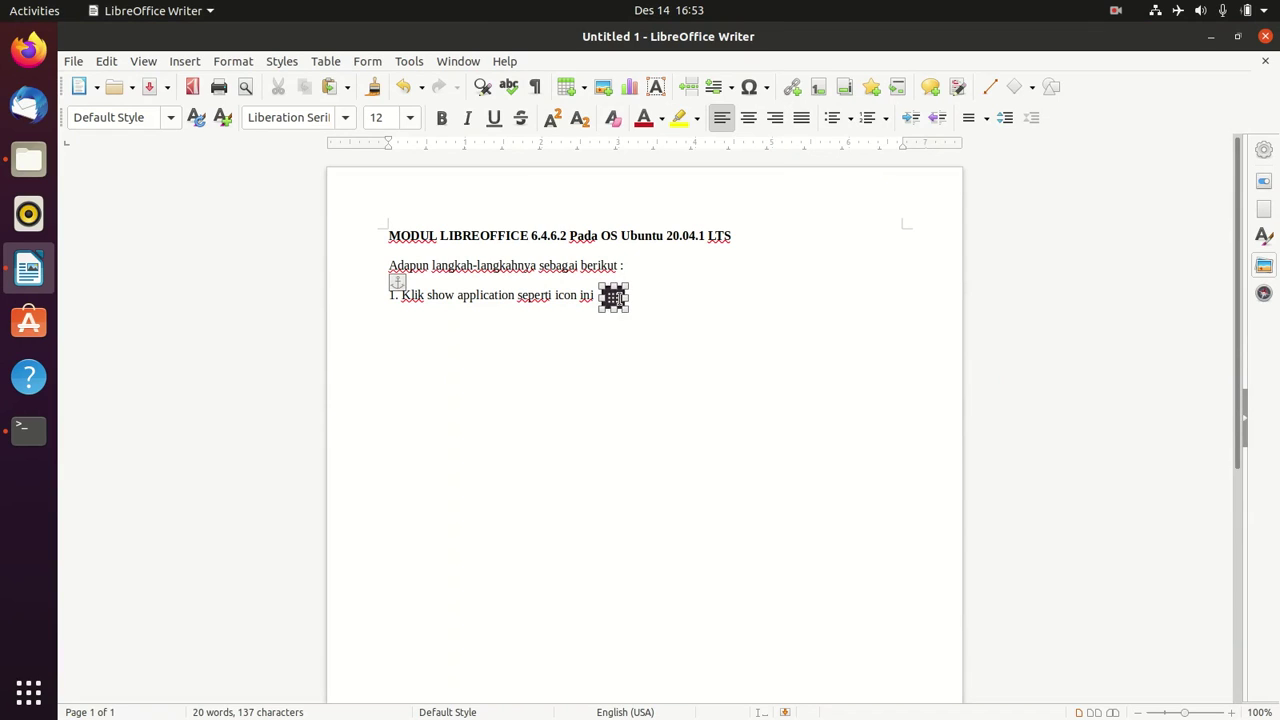
key(Escape)
key(ctrl+v)
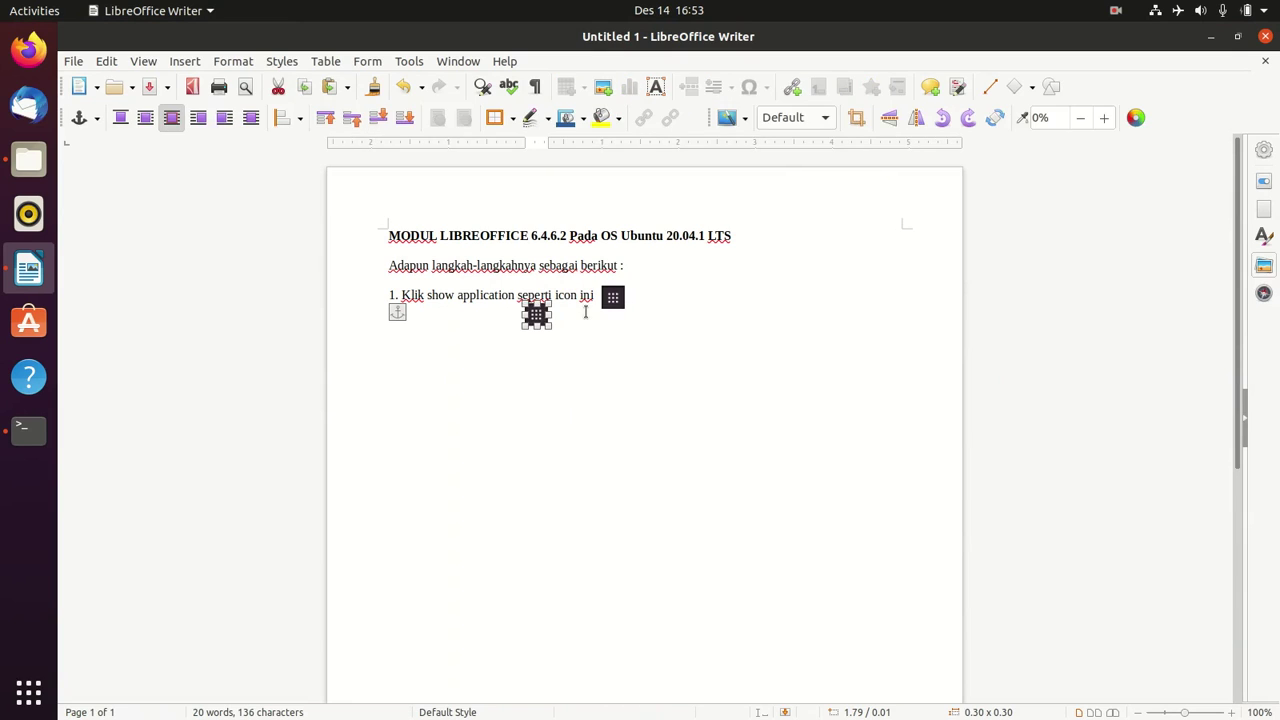
key(ctrl+z)
- Copy the 16-53-25 screenshot from the Pictures folder in Files and paste it into the Writer document below the first instruction
click(28, 160)
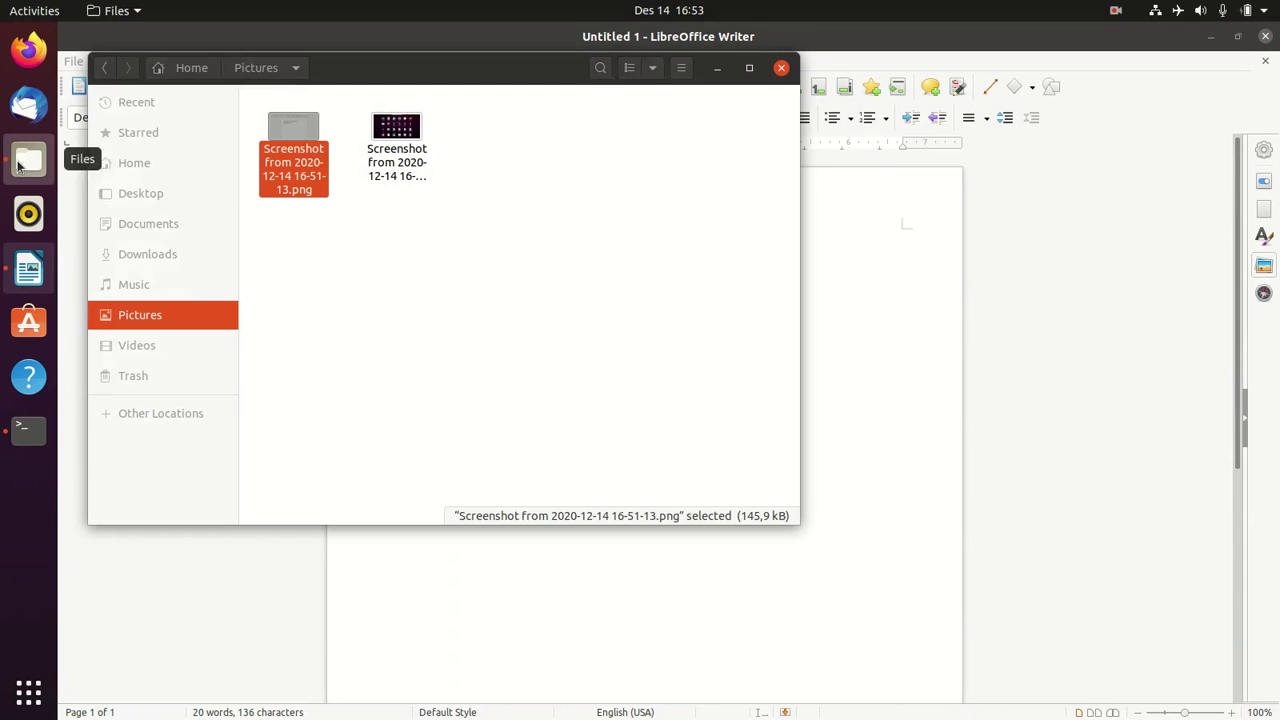
click(376, 136)
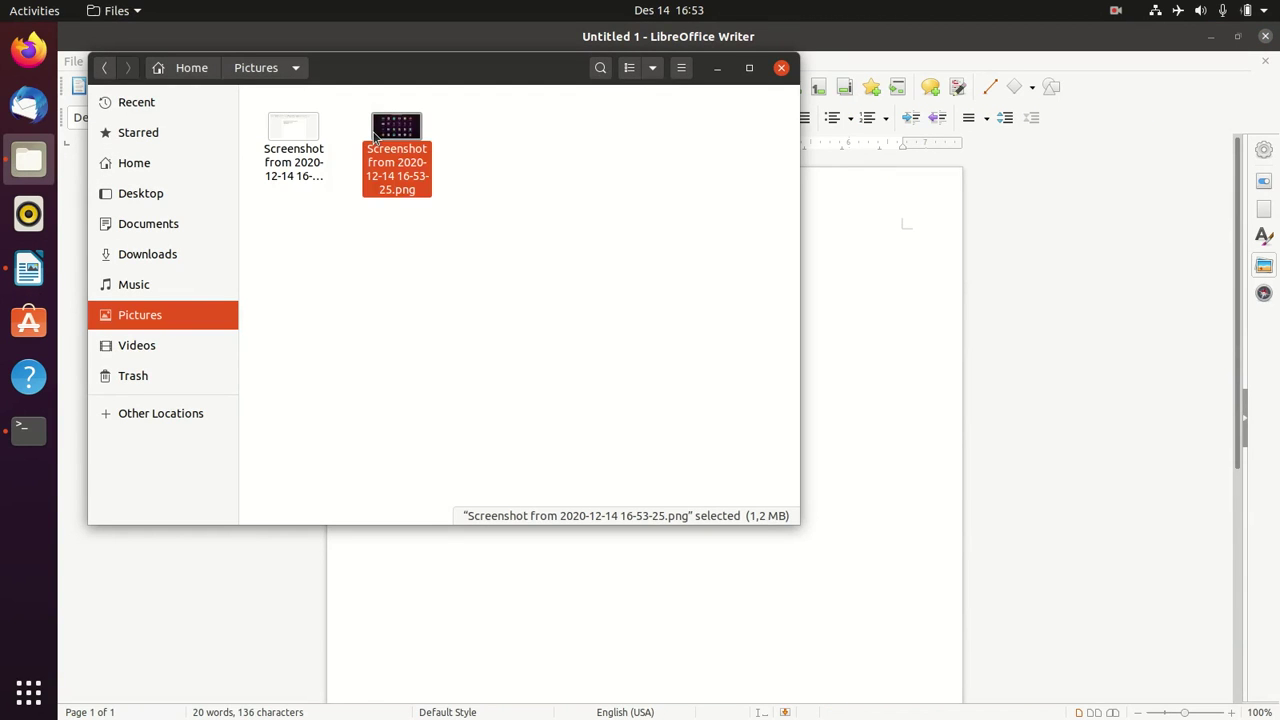
key(alt+Tab)
key(ctrl+v)
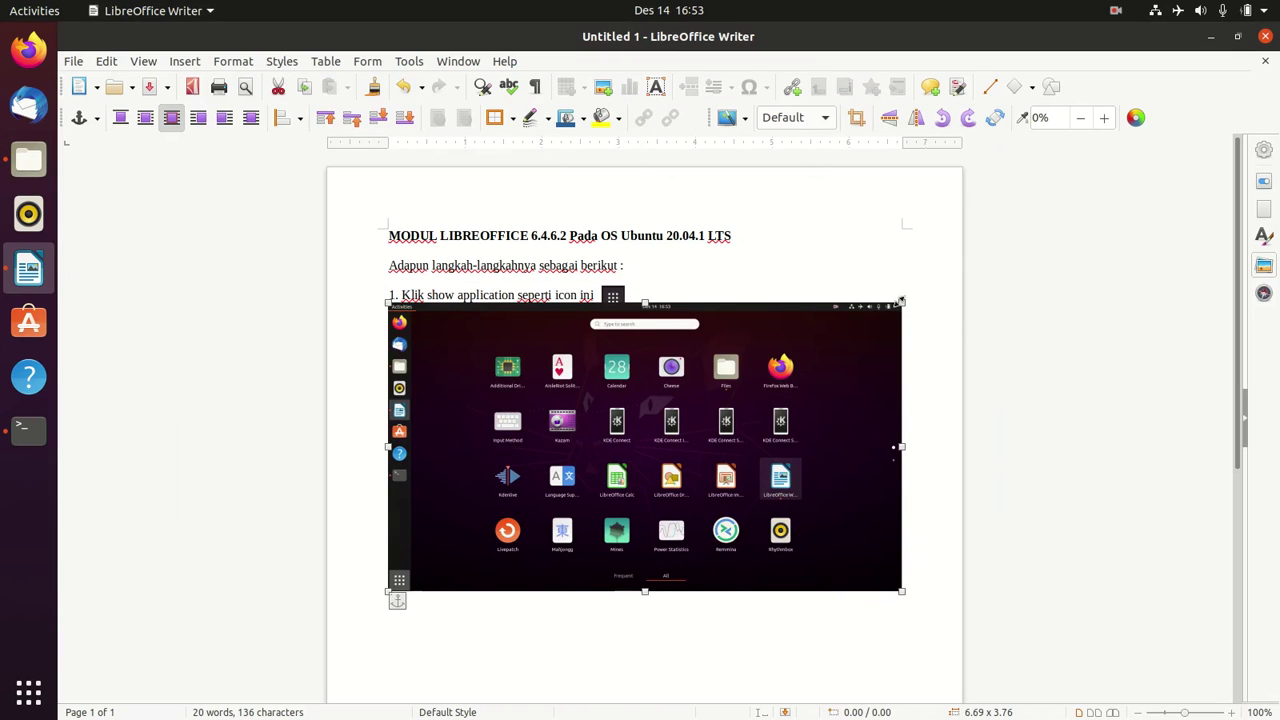
- Scale the application overview screenshot to about 5.42 × 3.02 inches and move it slightly down, clear of the first instruction
drag(900, 300, 805, 357)
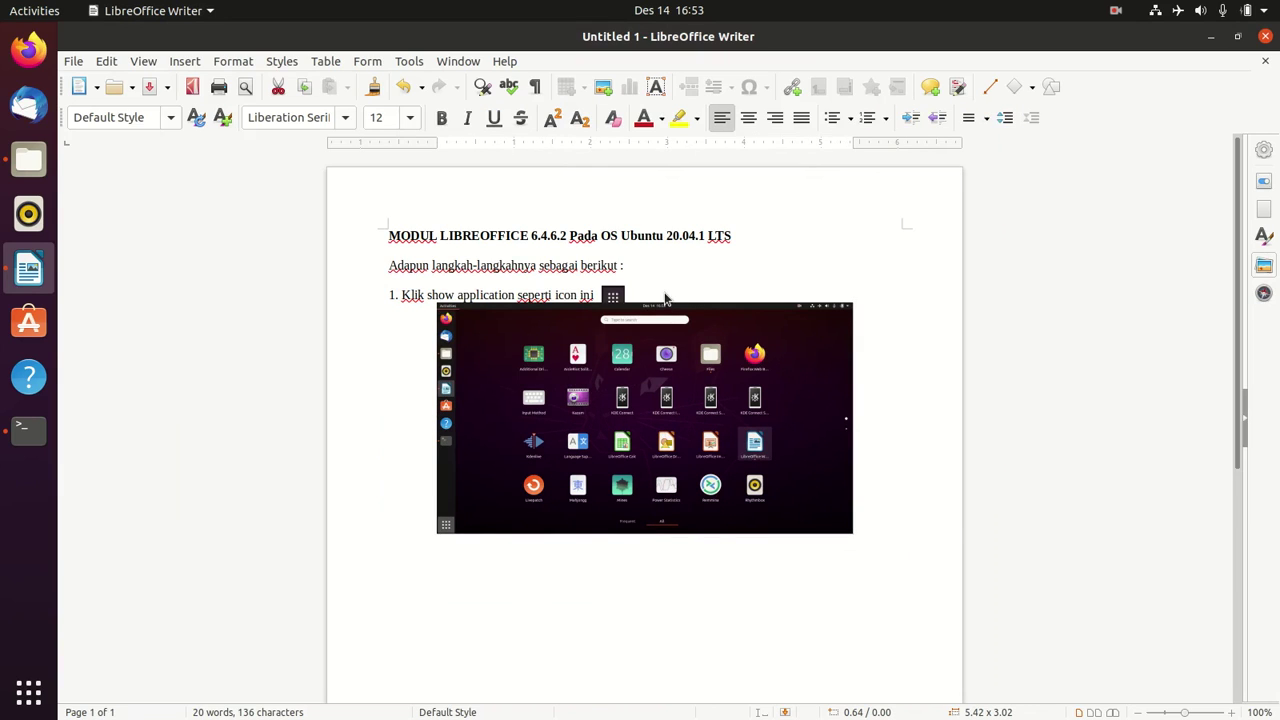
click(769, 330)
drag(770, 334, 769, 340)
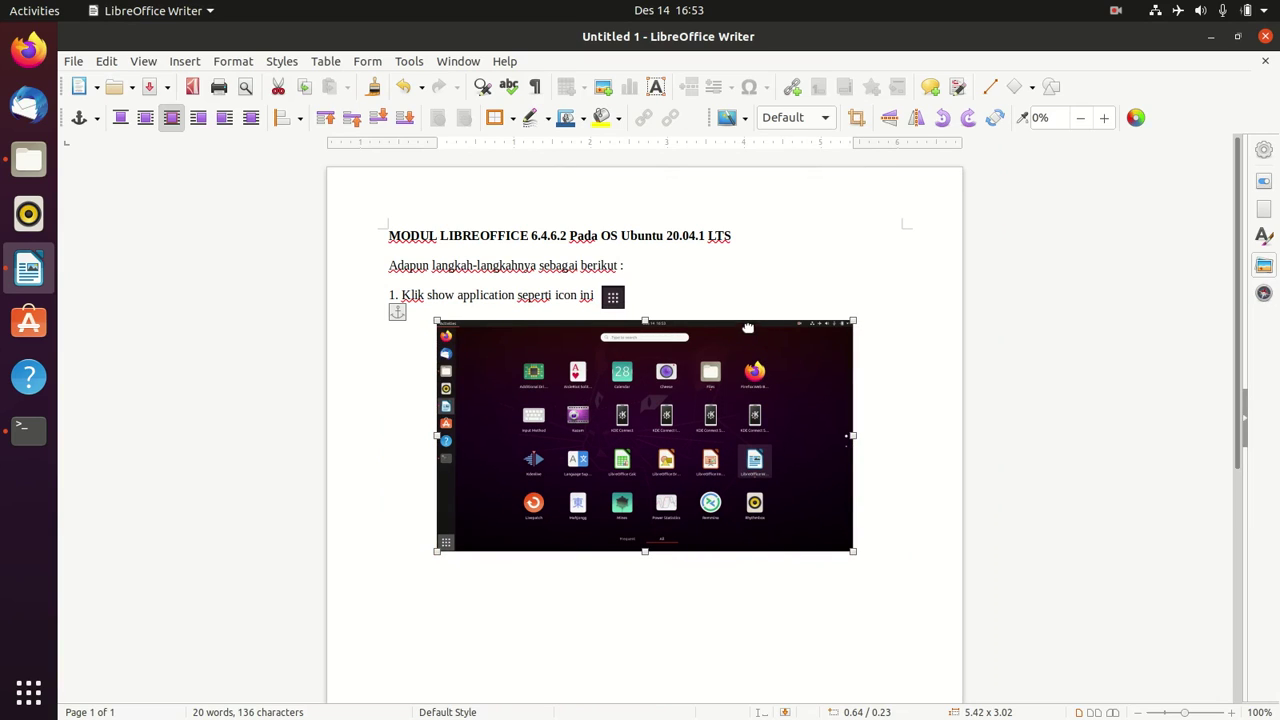
click(683, 298)
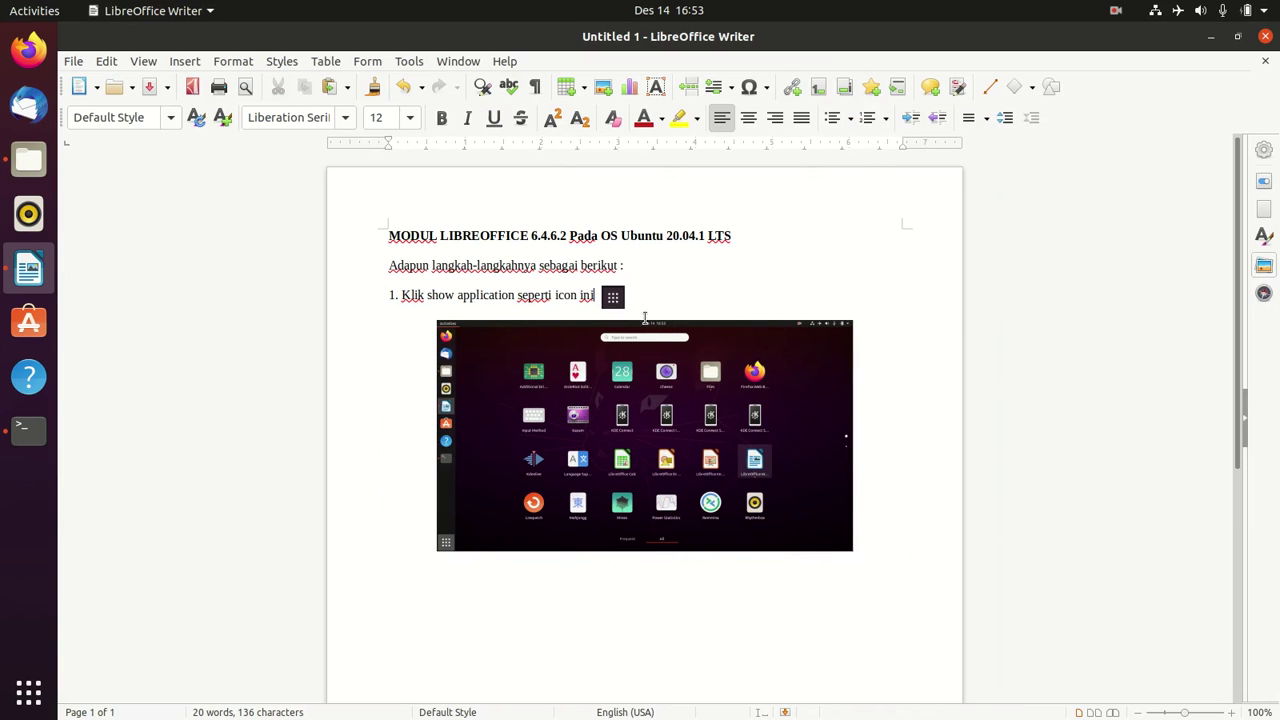
key(Return)
click(655, 380)
drag(655, 372, 650, 378)
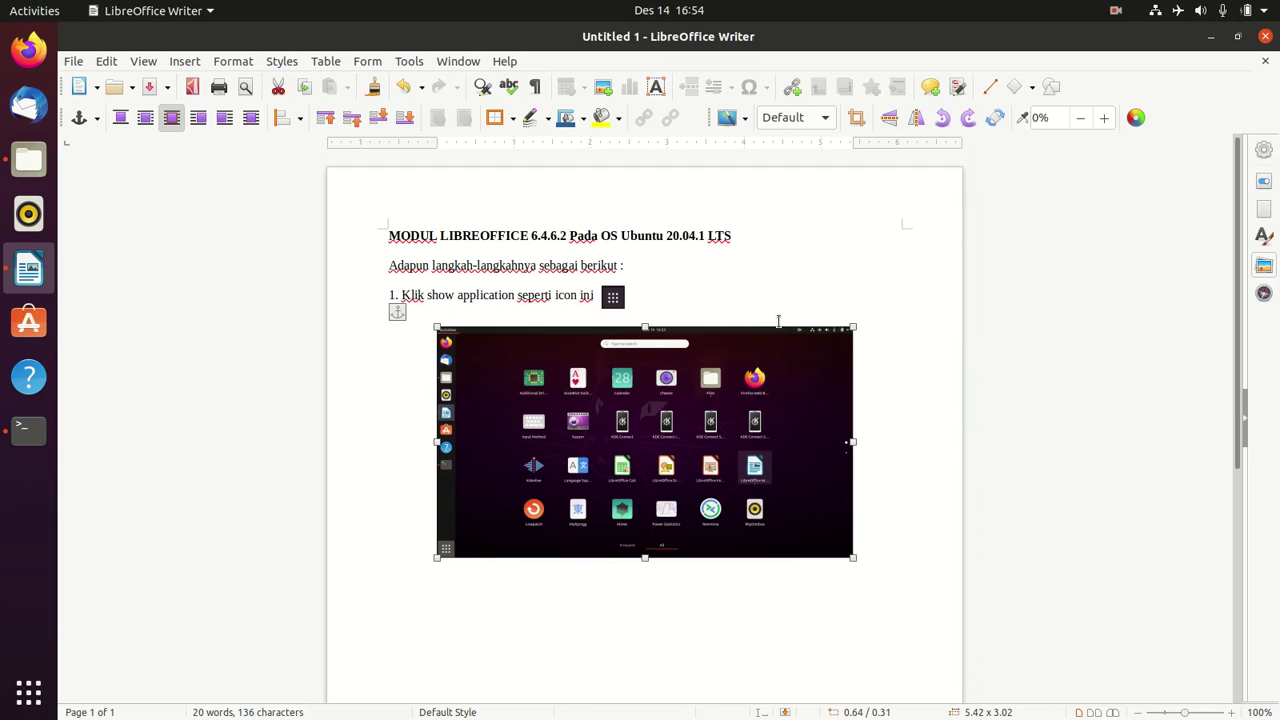
- Move the application overview screenshot slightly up, directly beneath the first instruction, and open the Gallery
drag(671, 352, 671, 346)
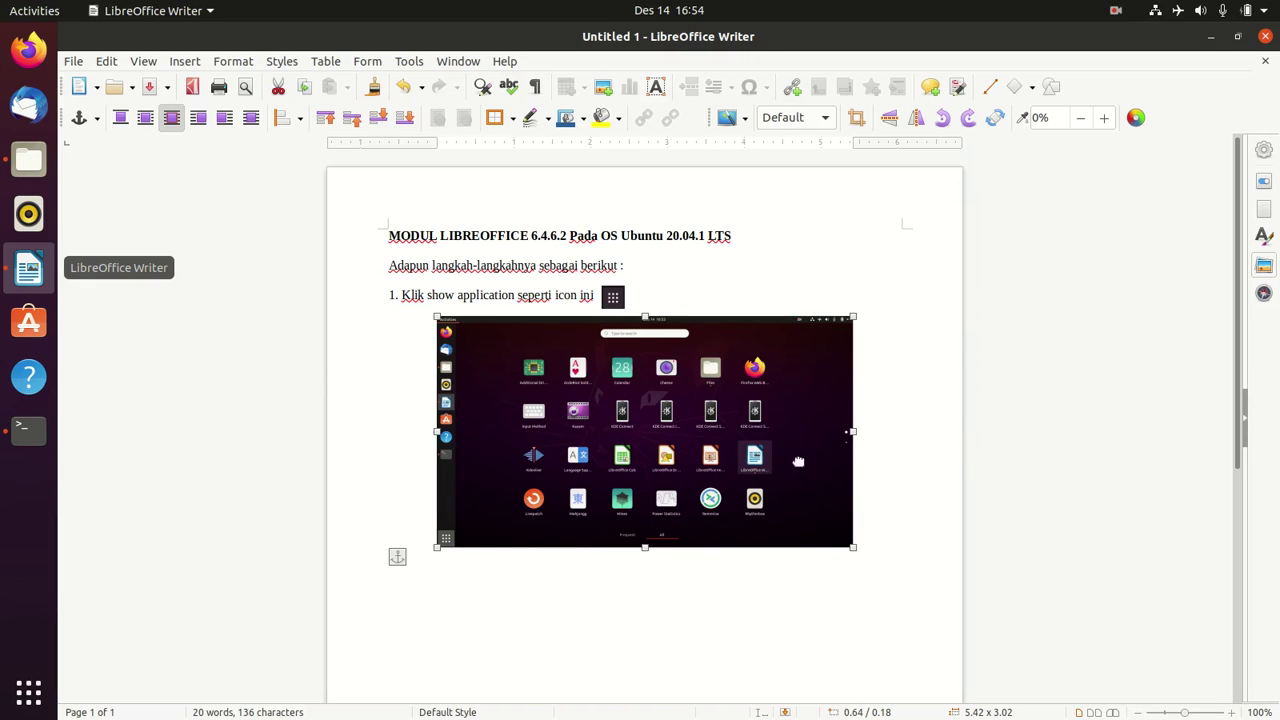
click(873, 541)
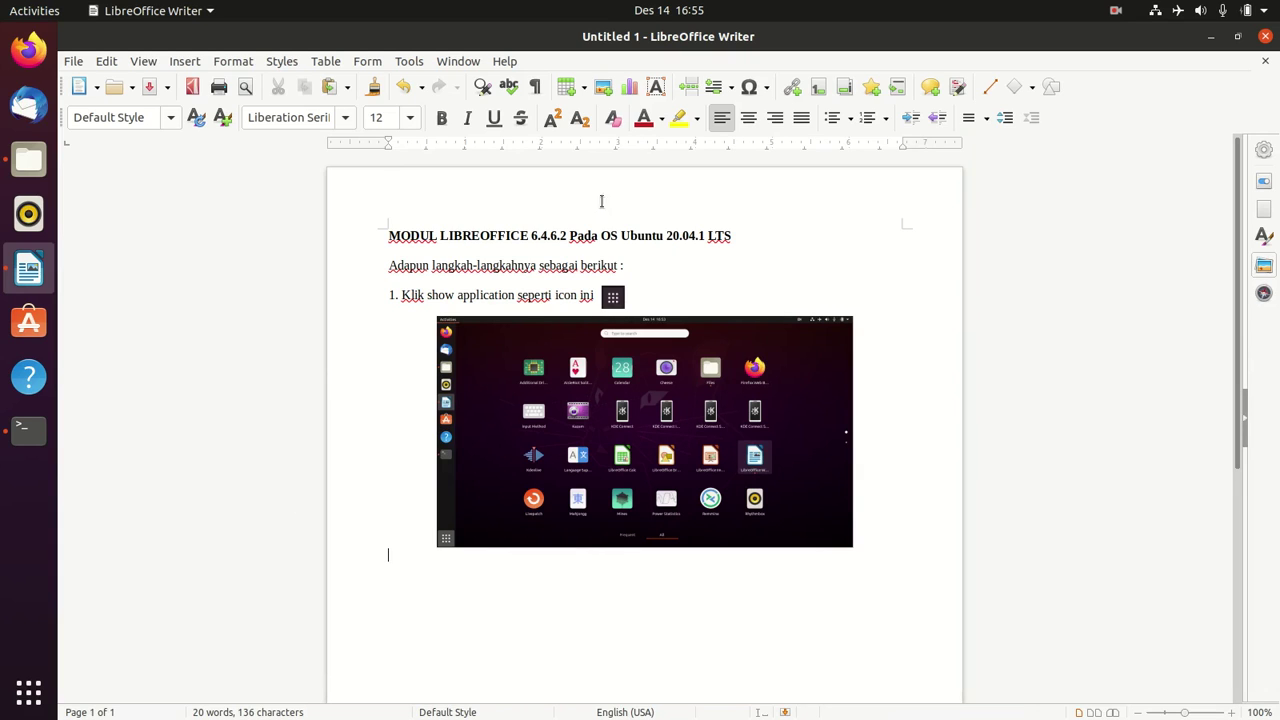
click(1264, 265)
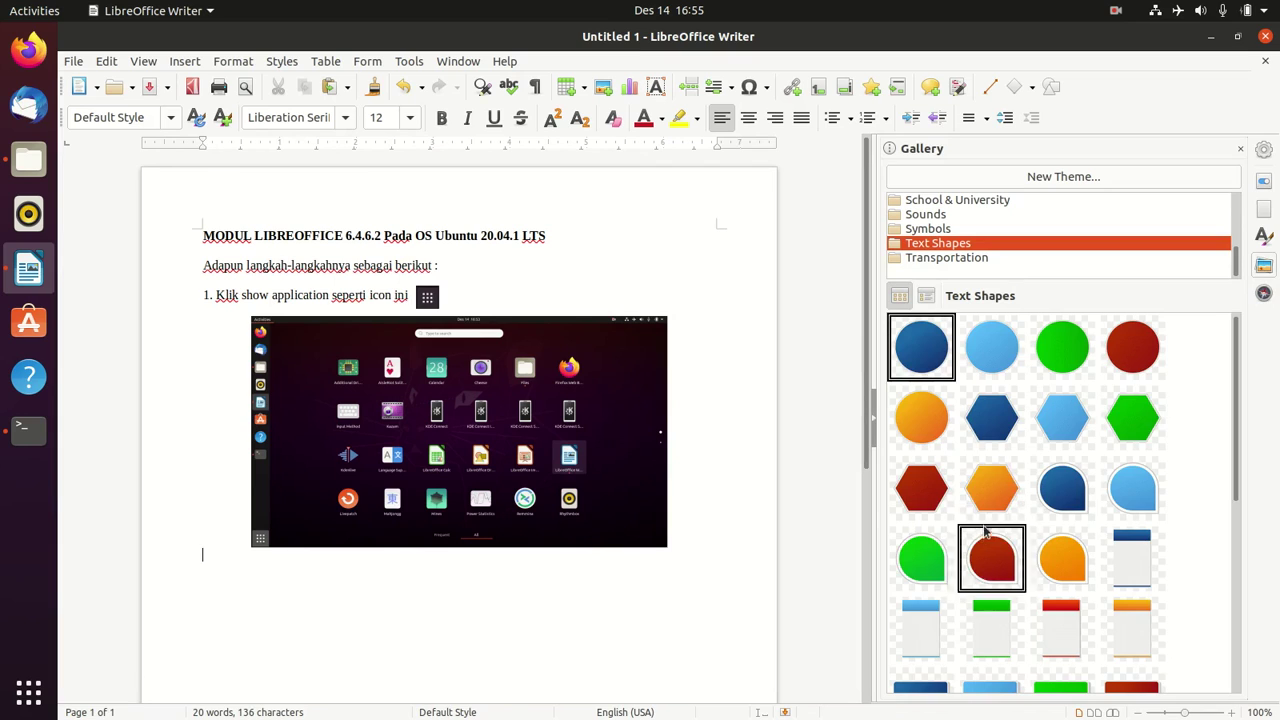
- Place the orange-bordered rounded square from the Text Shapes gallery on the screenshot and shrink it to about 1.27 × 1.25 inches
scroll(995, 528, down, 3)
click(979, 641)
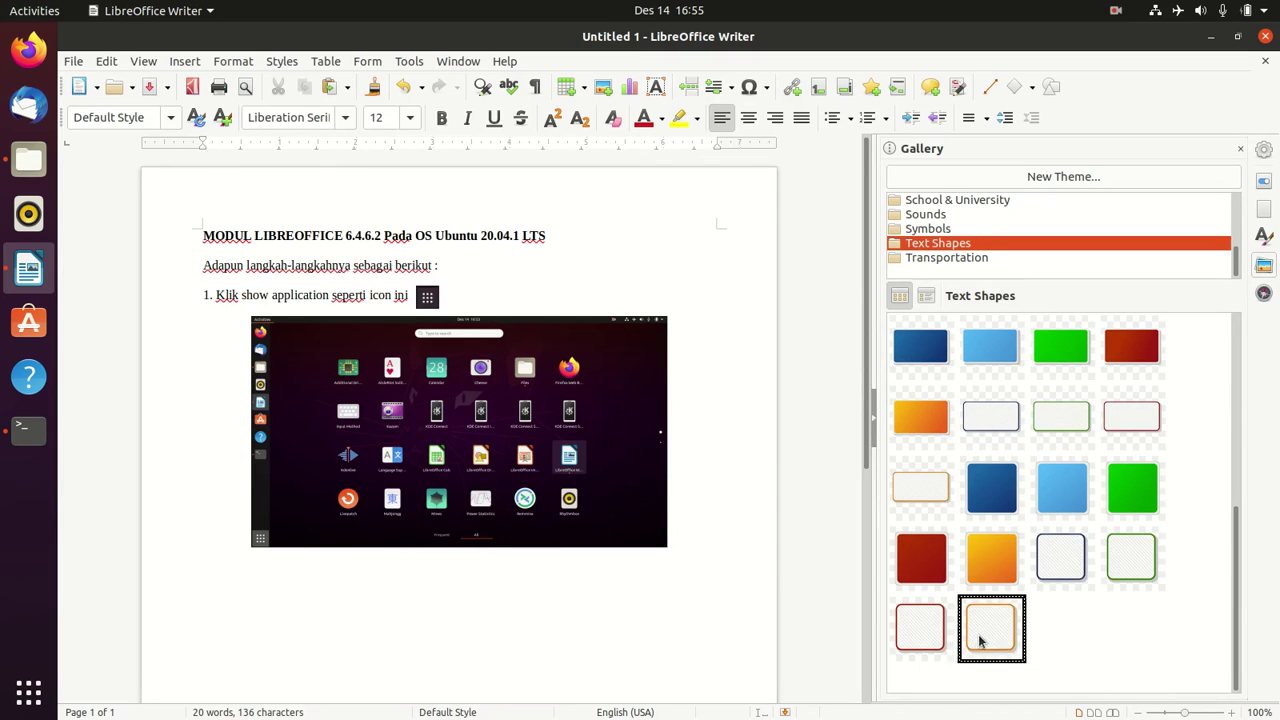
drag(983, 626, 714, 292)
drag(463, 306, 585, 421)
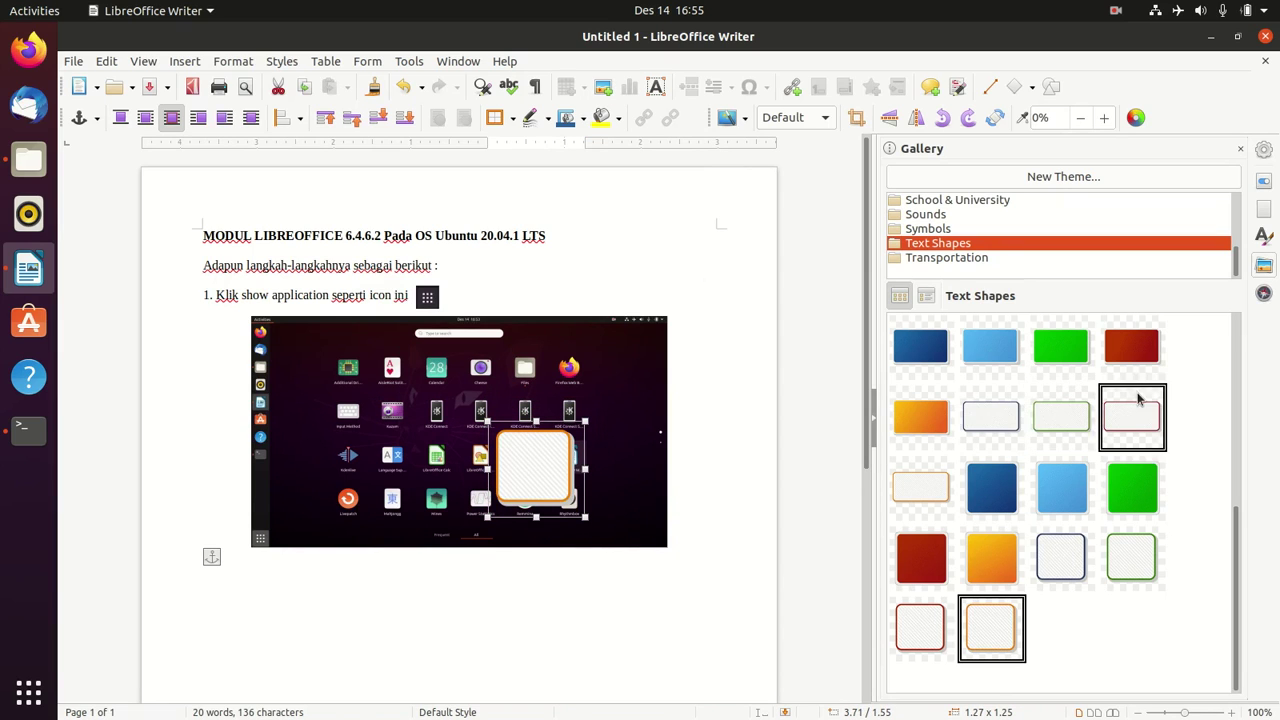
scroll(1147, 400, up, 5)
scroll(1147, 400, down, 5)
scroll(1147, 400, up, 5)
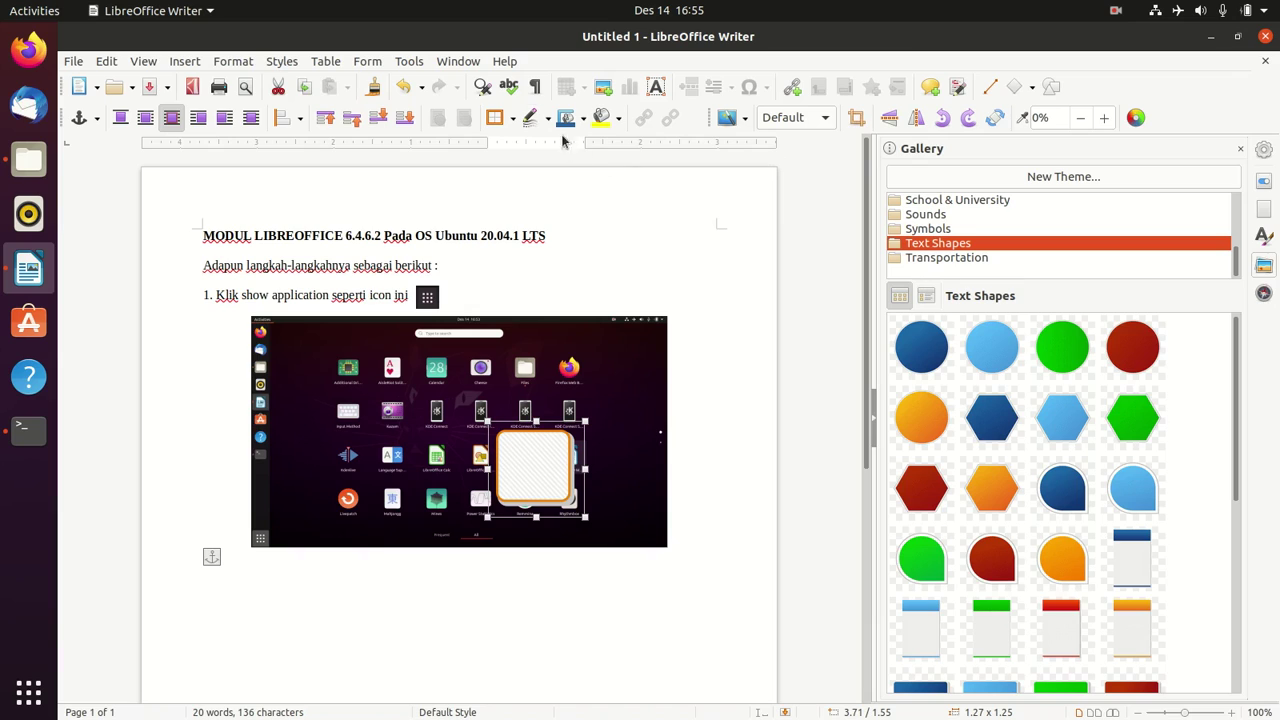
- Set the rounded square's background to No Fill, and delete the shape from the document
click(515, 119)
click(516, 119)
click(619, 119)
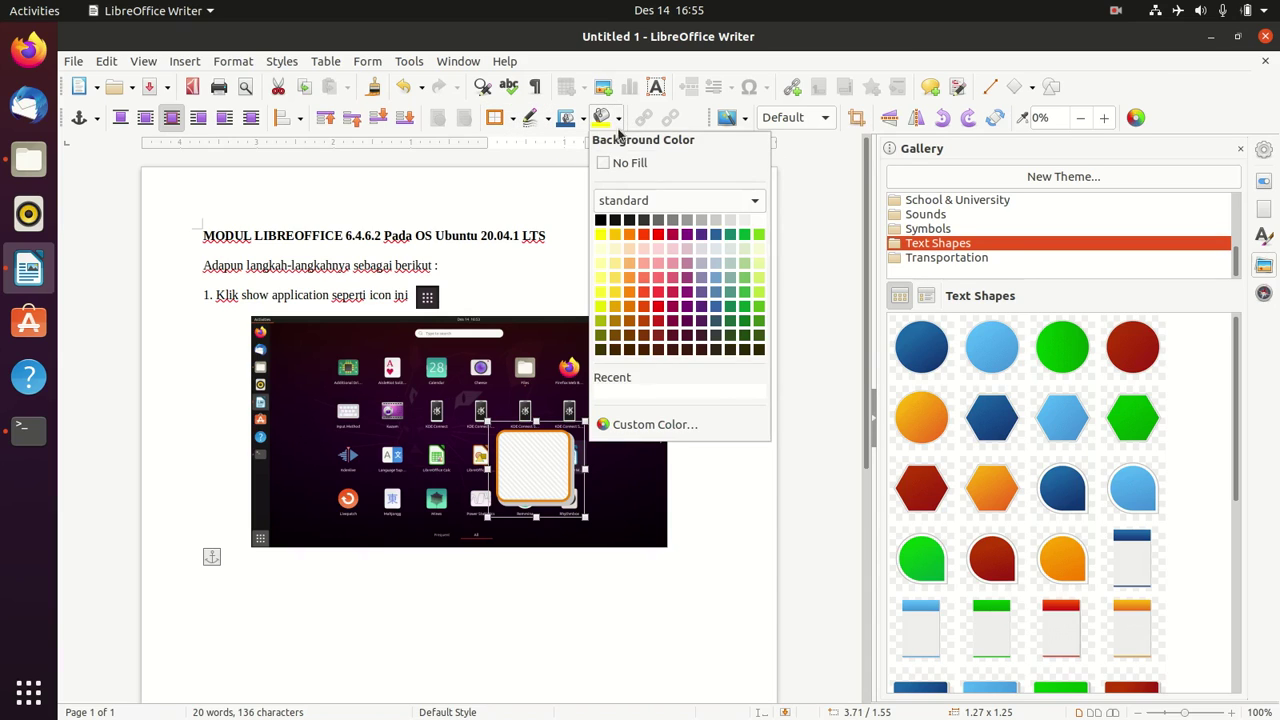
click(611, 163)
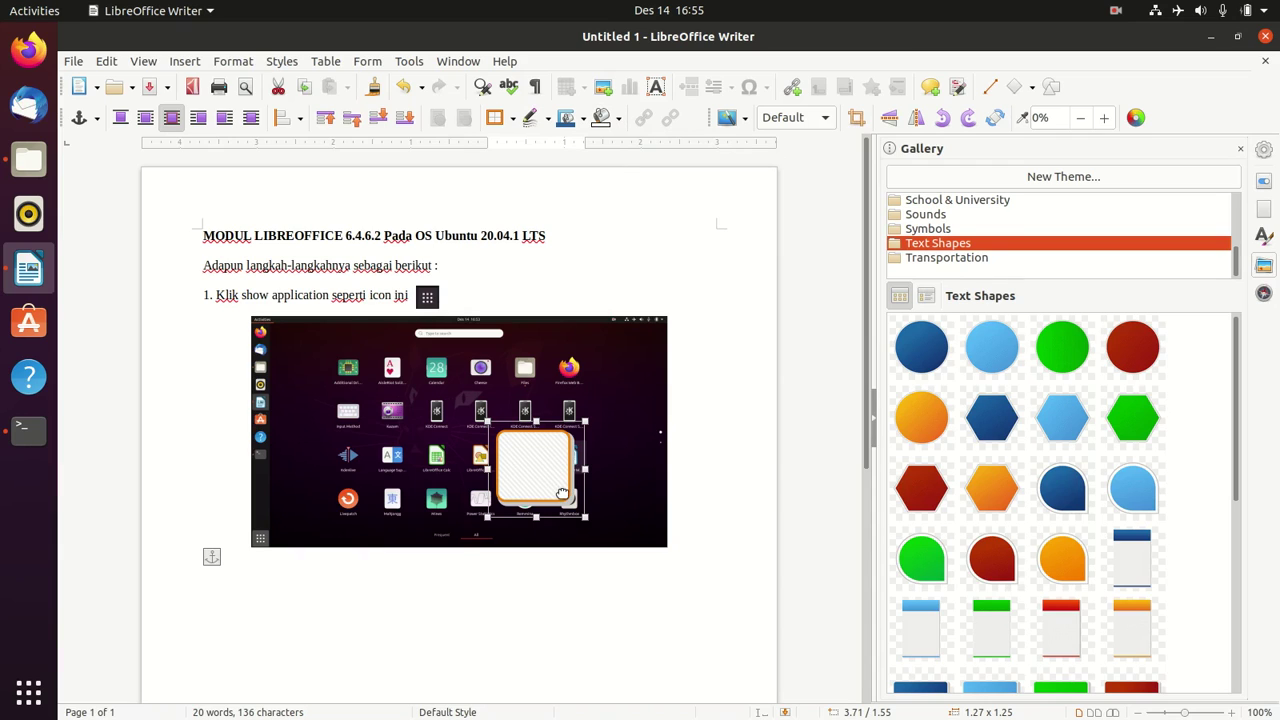
key(Delete)
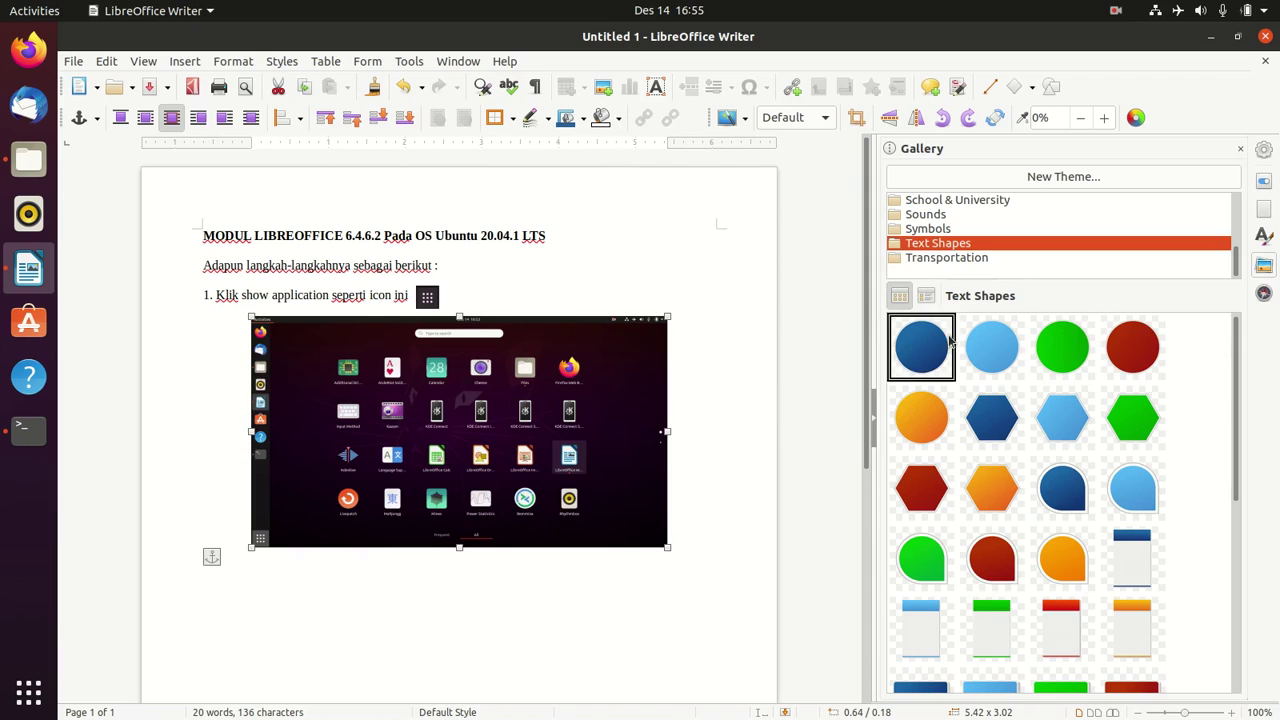
- Insert the curved orange arrow from the Arrows gallery over the screenshot and shrink it to about 1.68 × 1.06 inches
scroll(972, 268, up, 5)
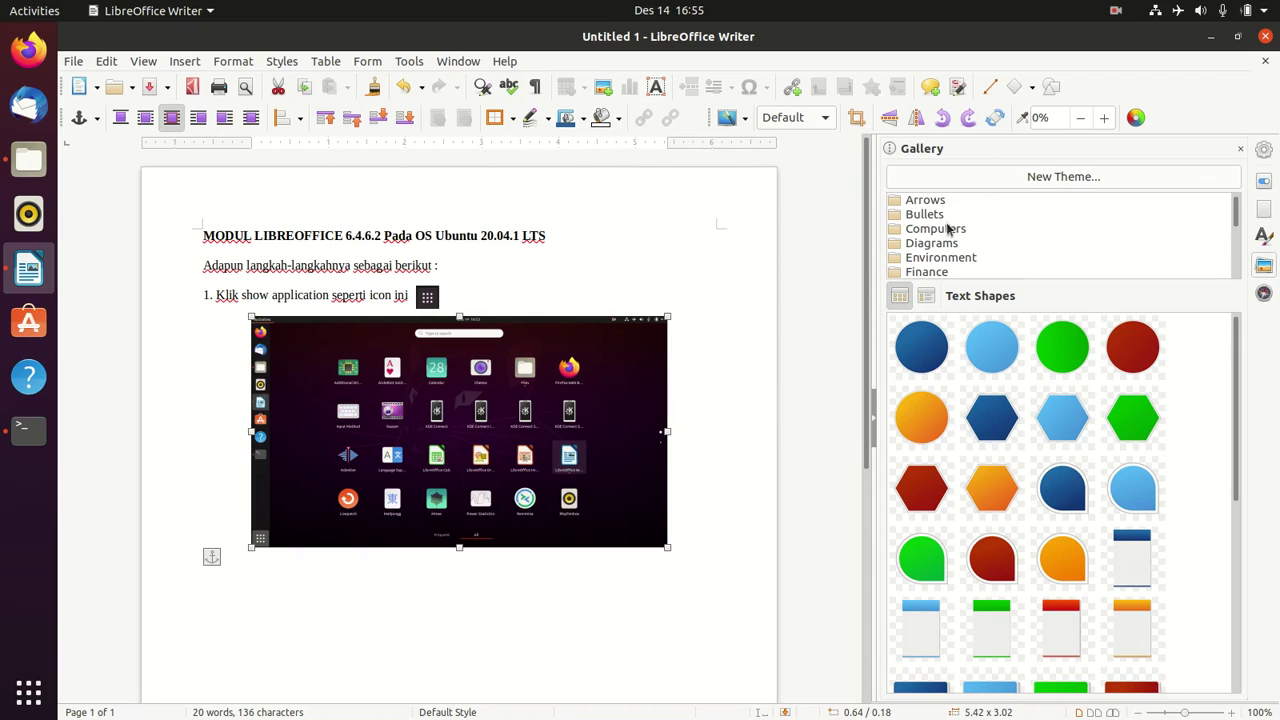
click(936, 201)
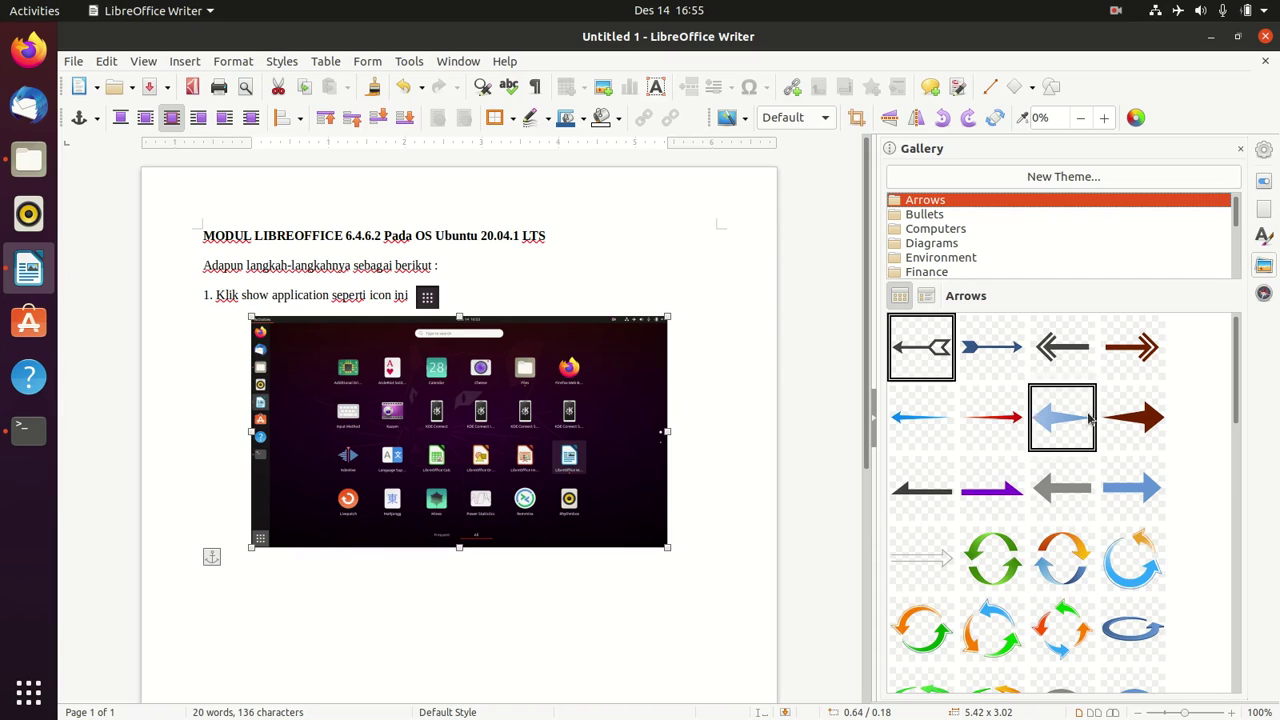
scroll(1048, 490, down, 5)
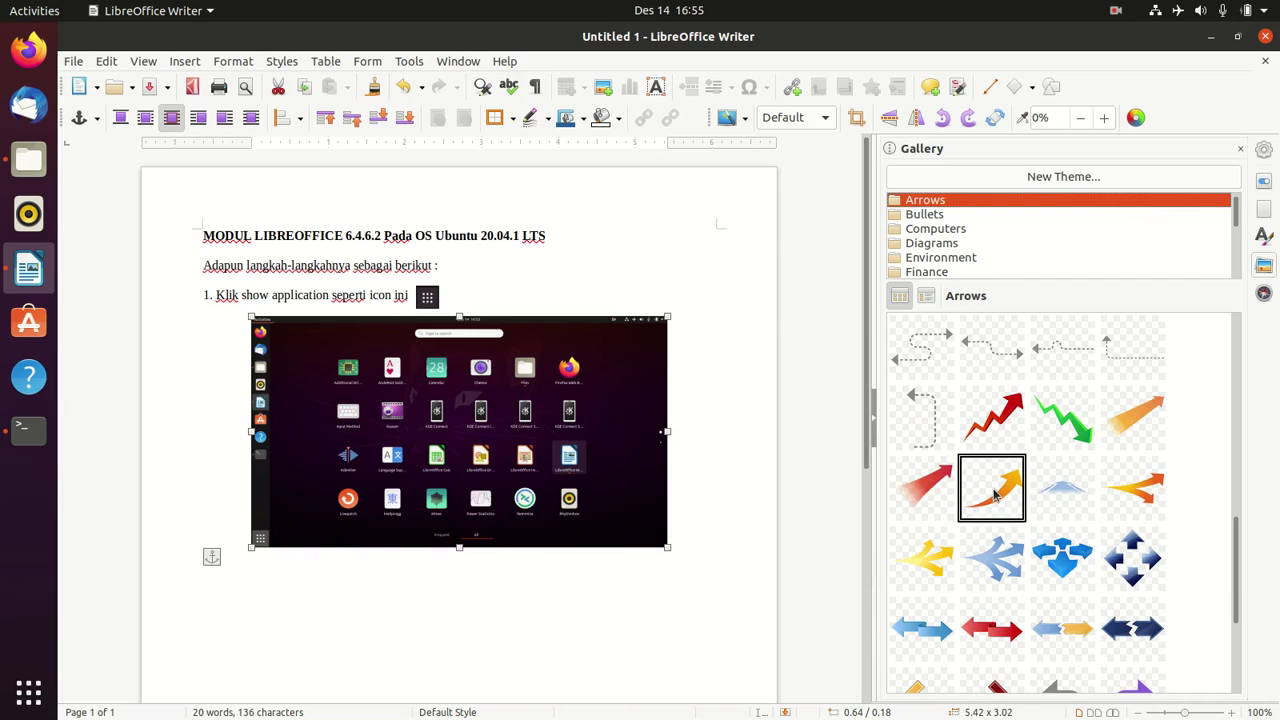
drag(994, 495, 702, 356)
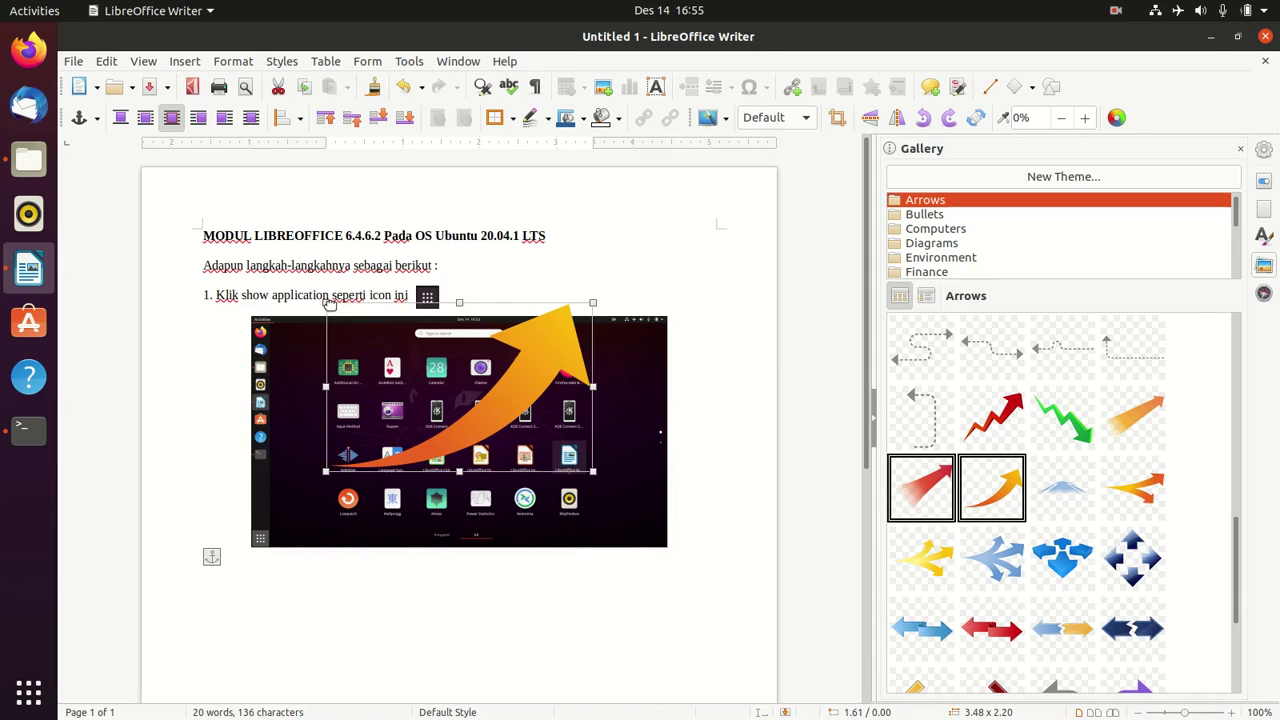
drag(328, 303, 466, 392)
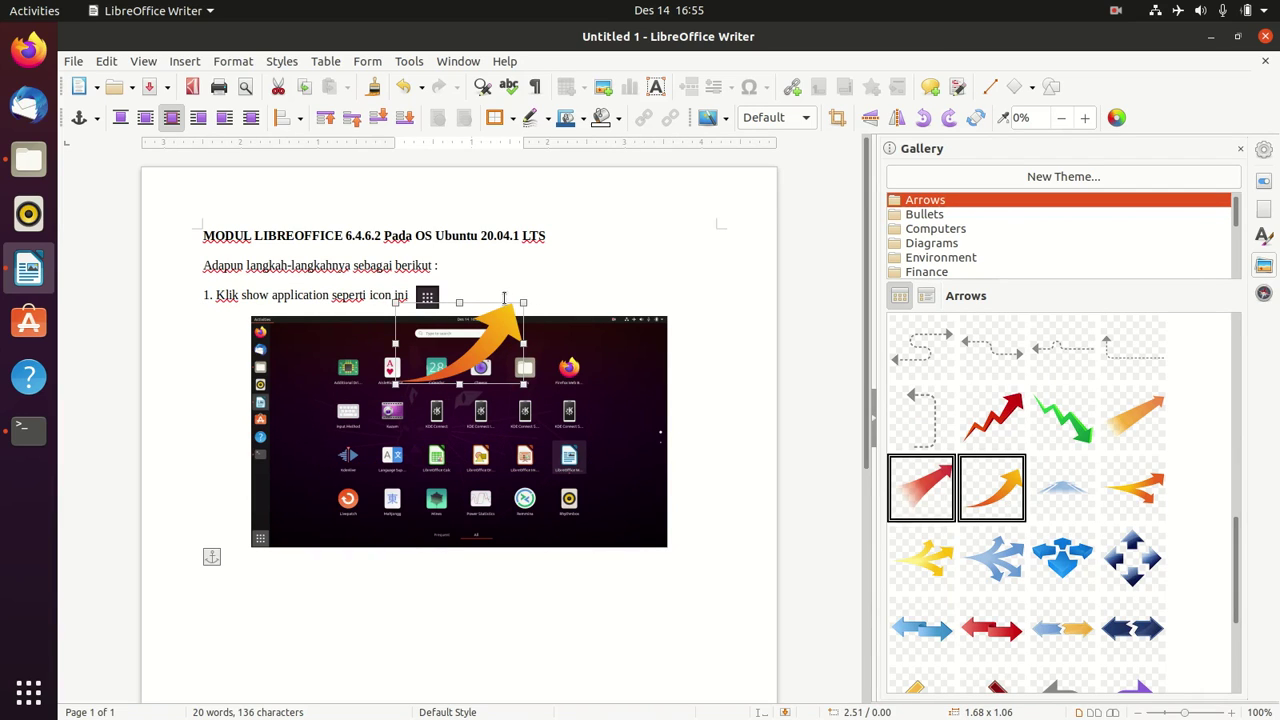
- Scale the orange arrow to about 1.31 × 0.83 inches with its tip at the LibreOffice Writer icon, and close the Gallery
drag(500, 325, 602, 286)
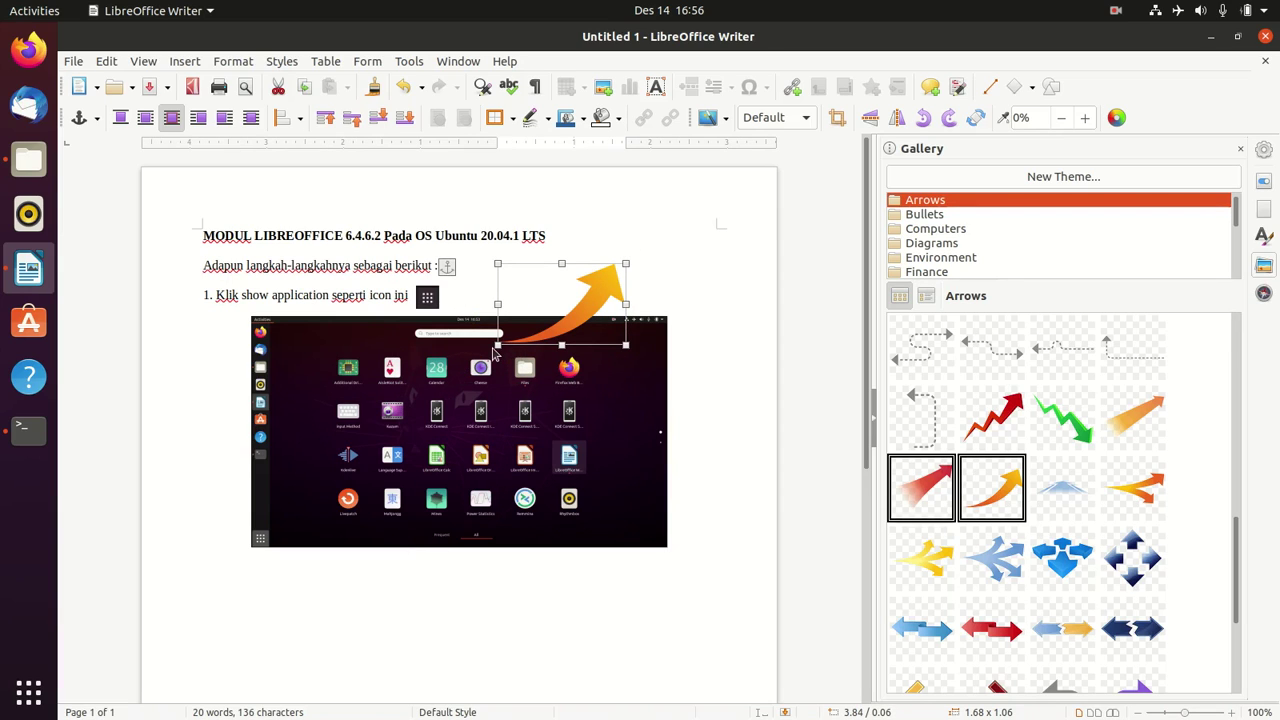
mouse_move(496, 346)
mouse_down()
mouse_move(663, 252)
mouse_move(723, 236)
mouse_move(724, 210)
mouse_move(625, 351)
mouse_up()
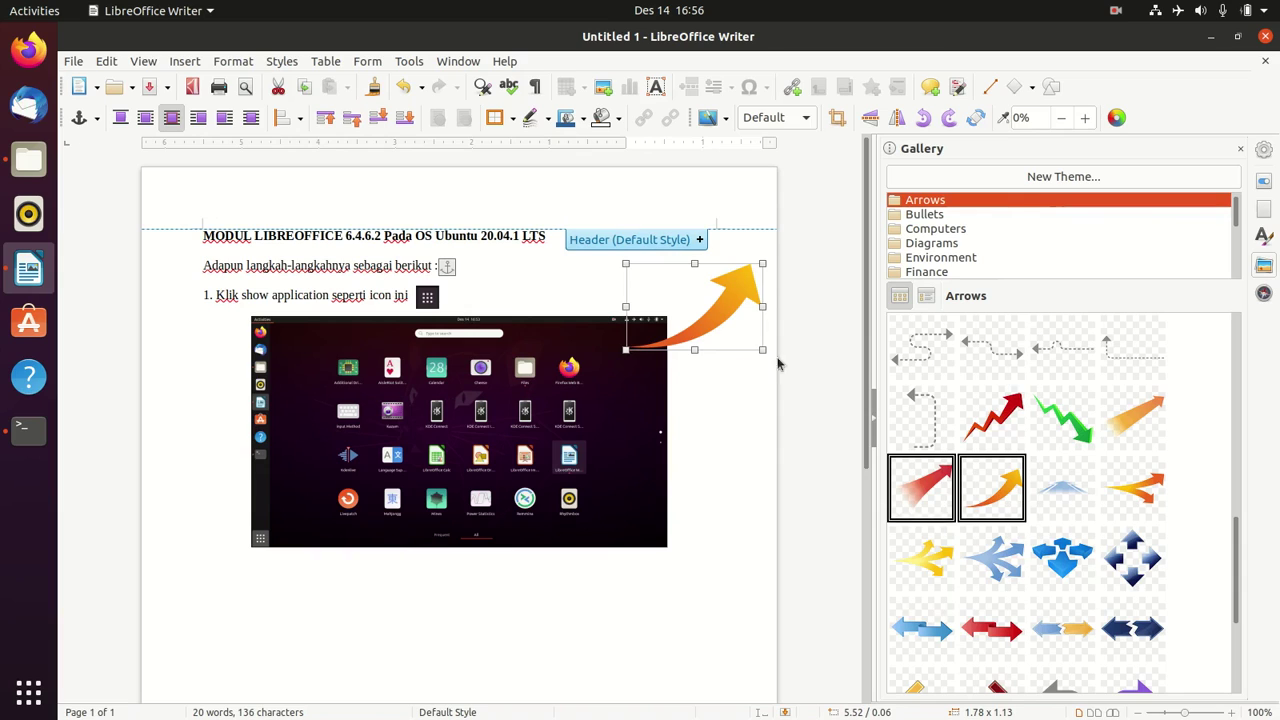
click(914, 352)
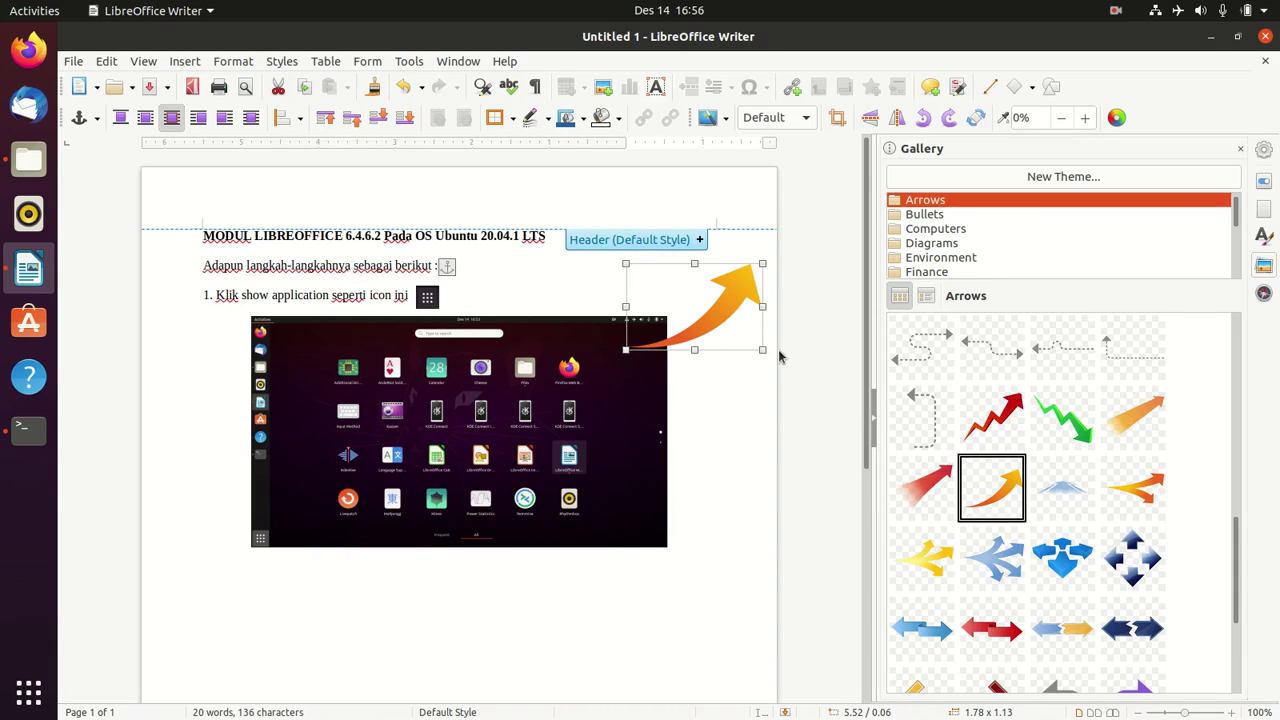
drag(750, 308, 688, 374)
scroll(1130, 487, down, 3)
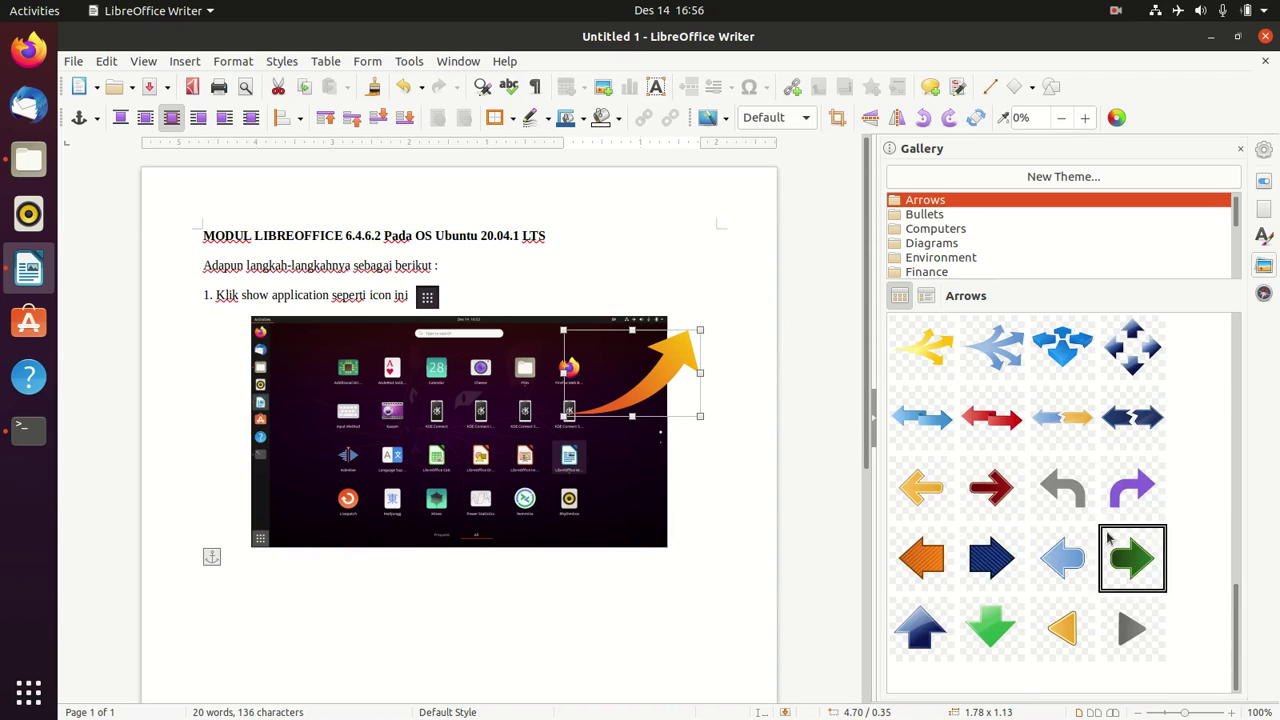
drag(1133, 502, 541, 508)
drag(431, 466, 467, 490)
drag(558, 512, 566, 480)
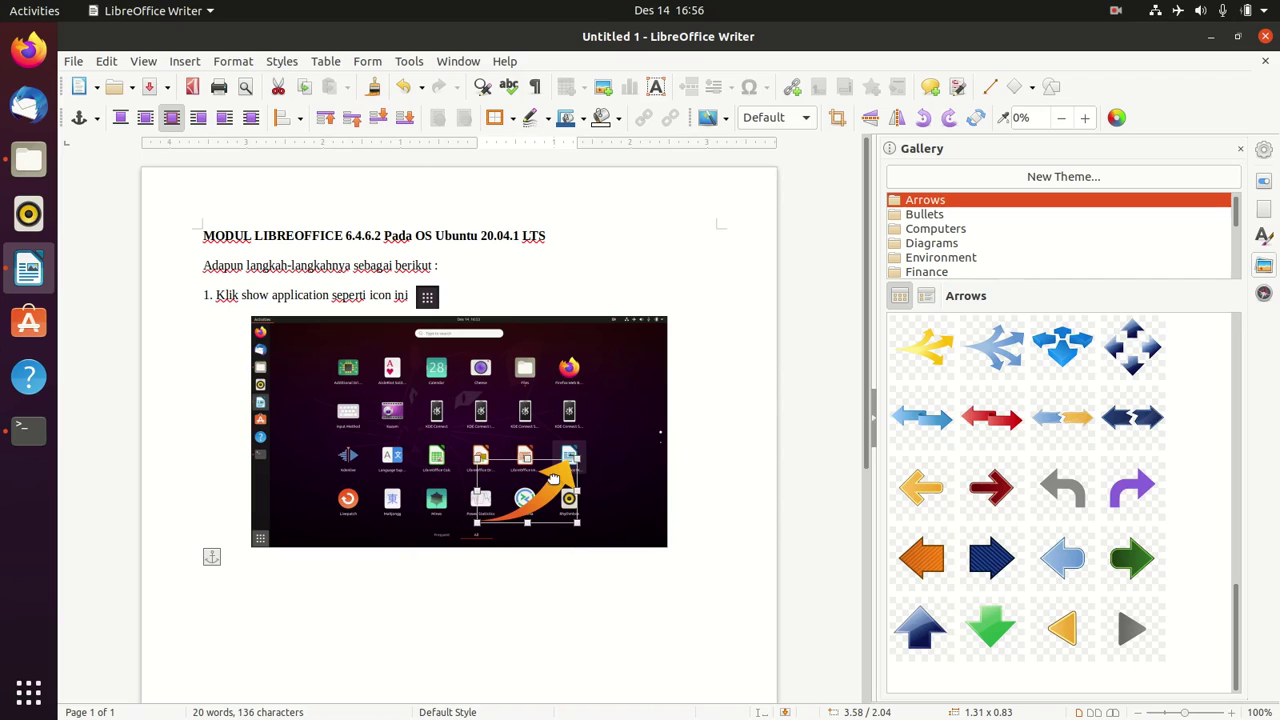
click(808, 492)
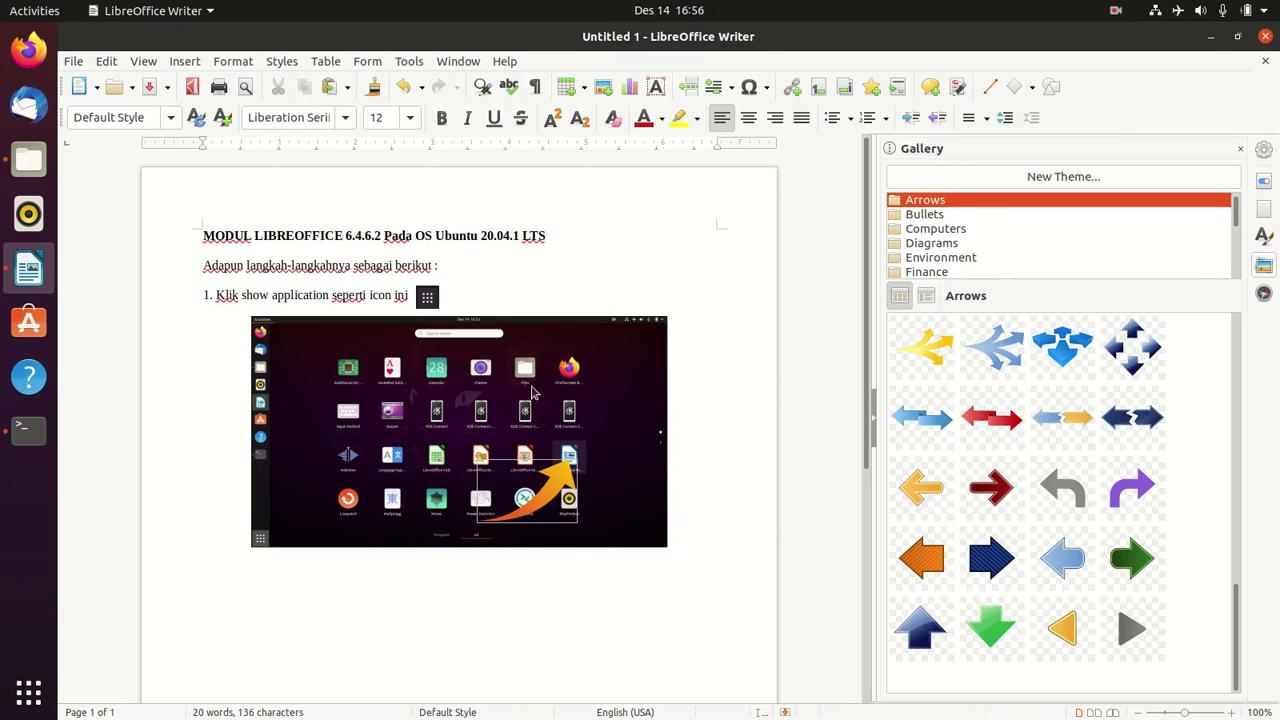
click(1240, 148)
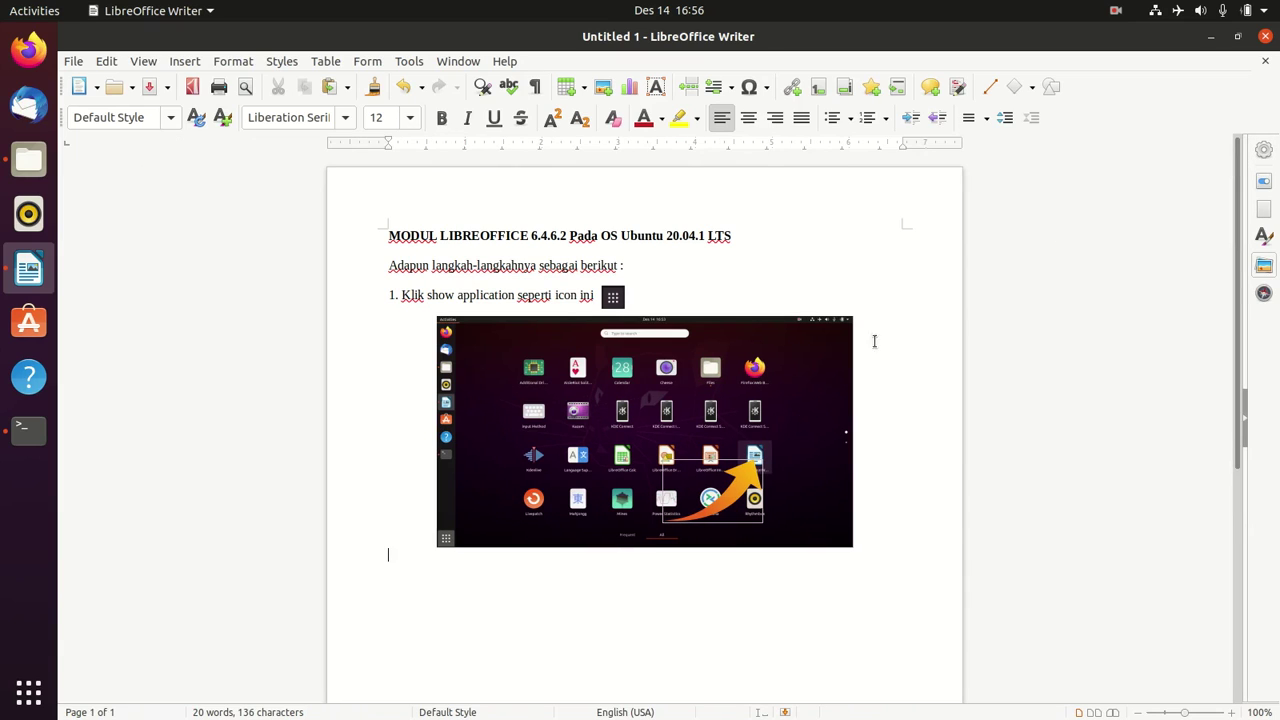
- Add "2." below the screenshot and extend the first instruction with "lalu klik icon yang ditunjuk panah orange seperti pada gambar di bawah ini."
scroll(560, 540, down, 2)
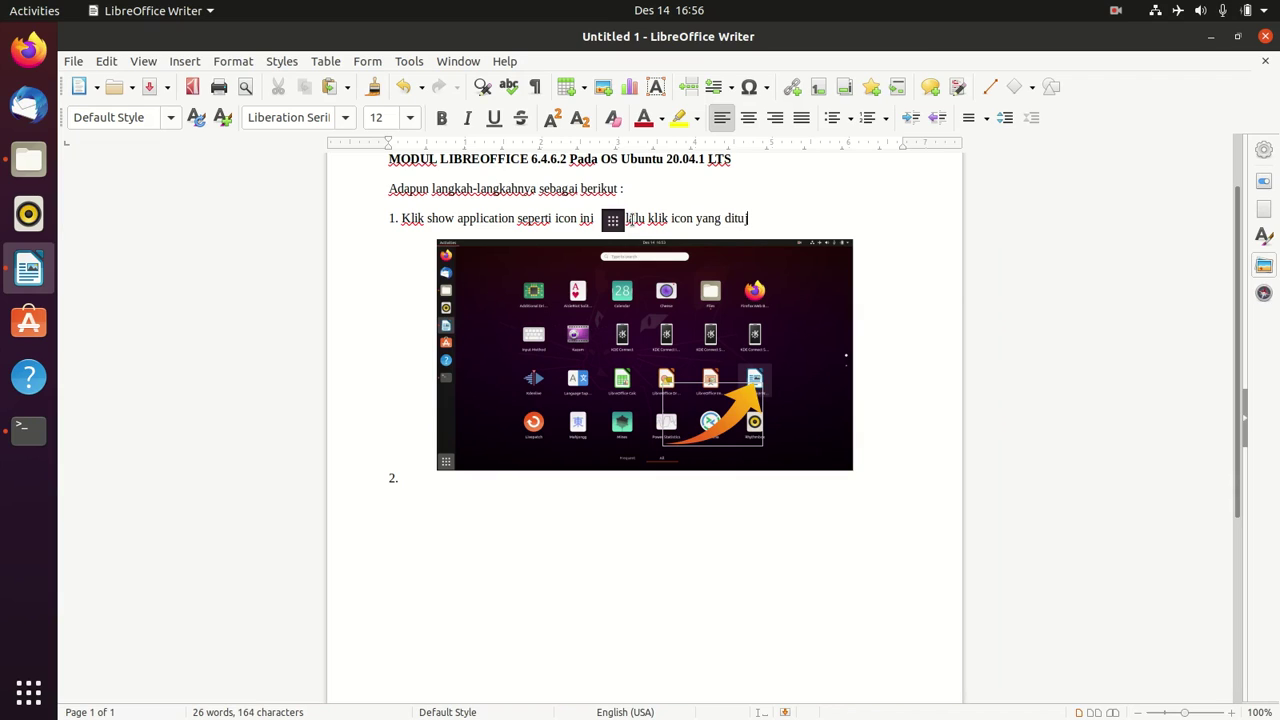
text(panah orange sperti)
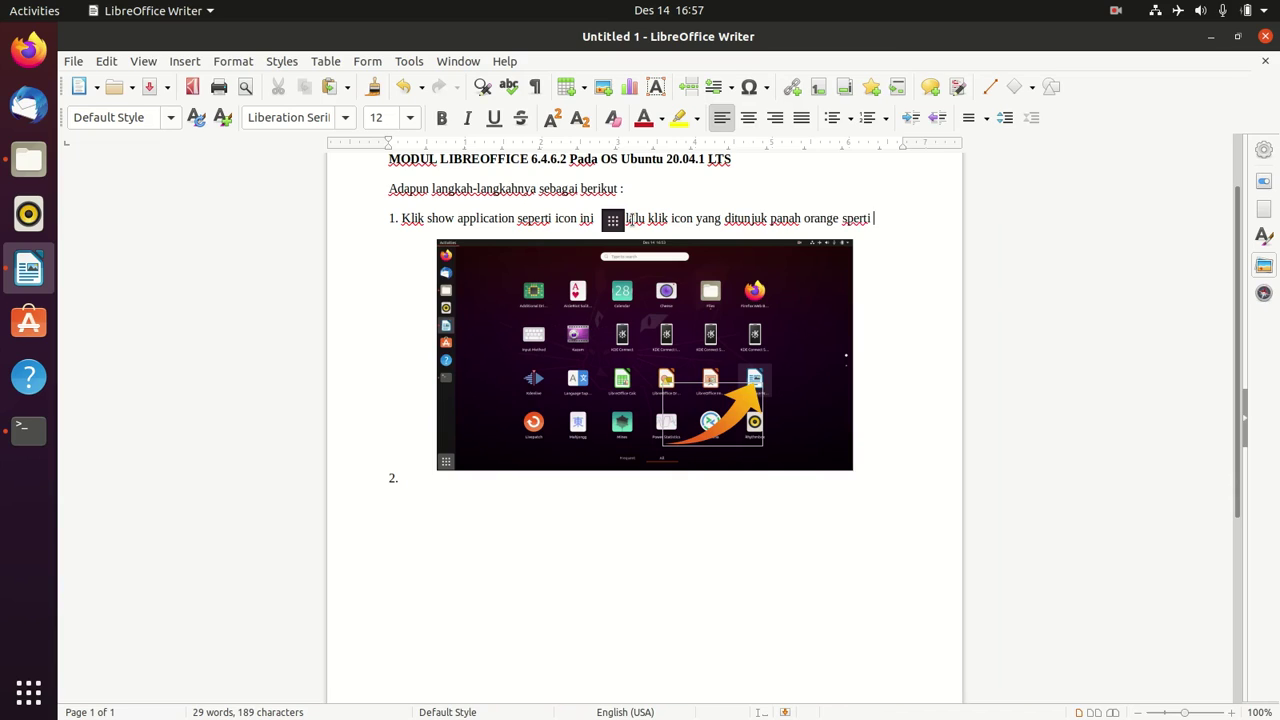
text(per)
text(a )
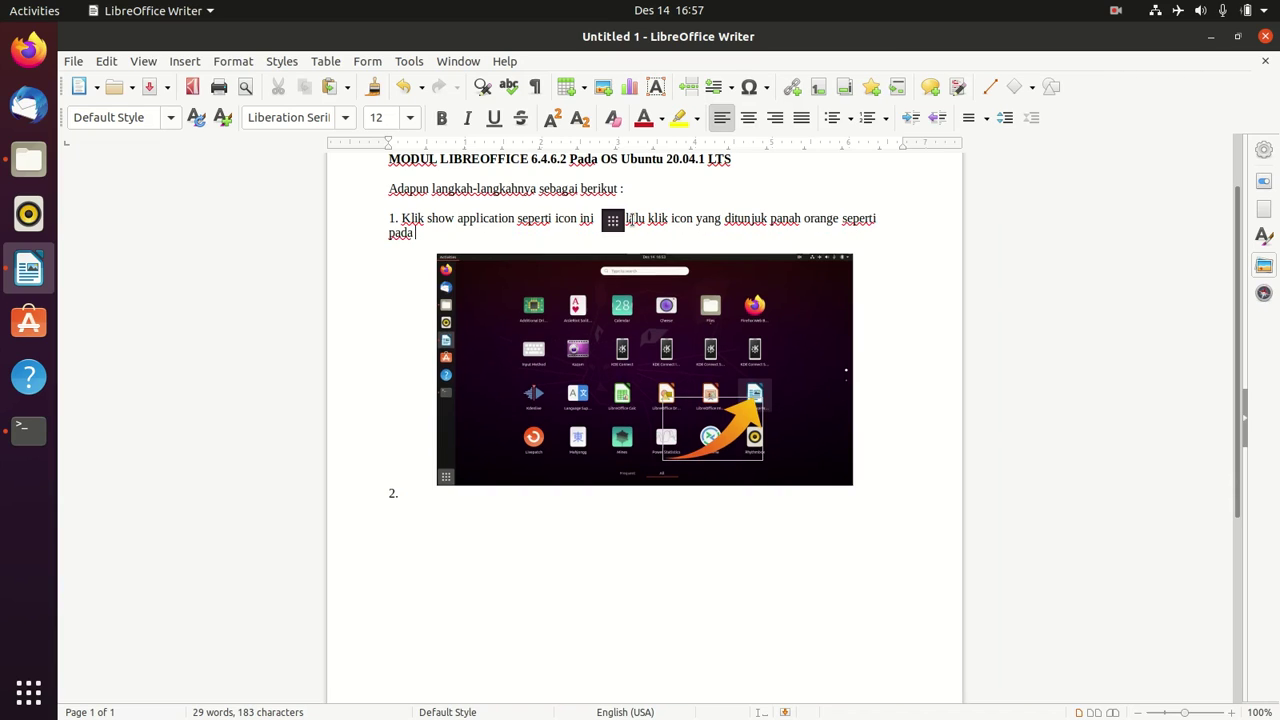
text(gambar)
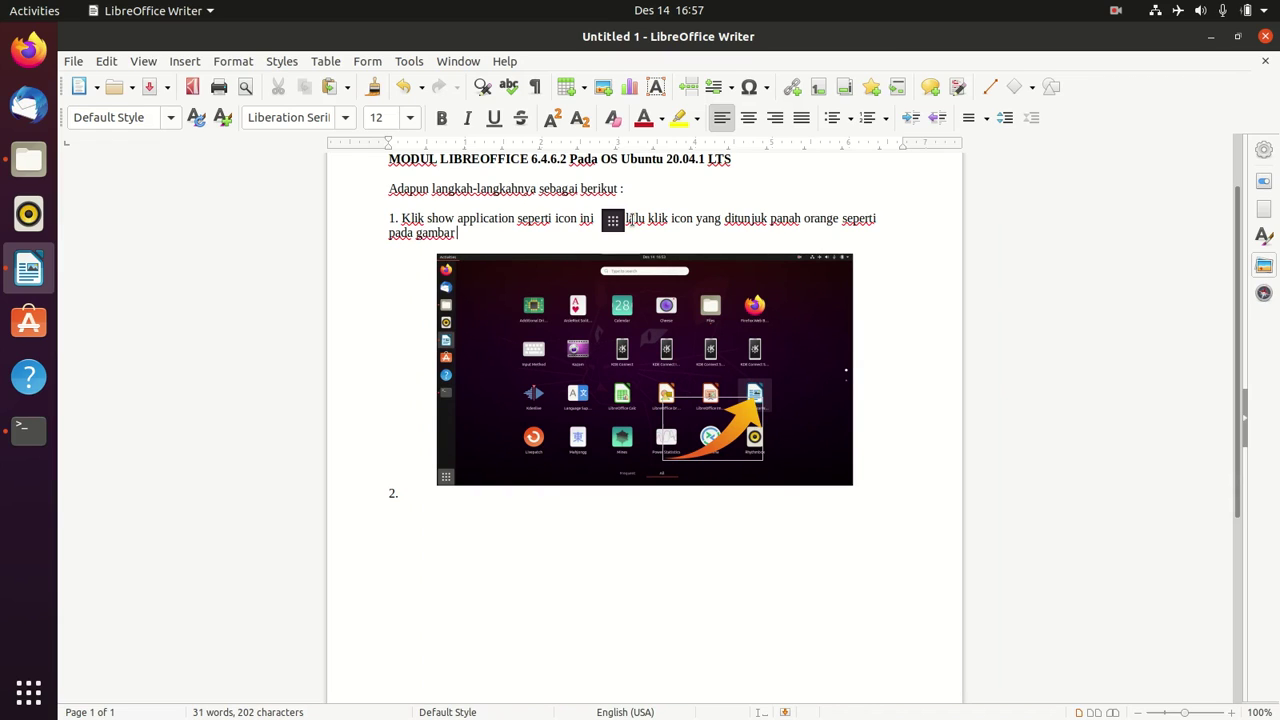
text( di bawah in)
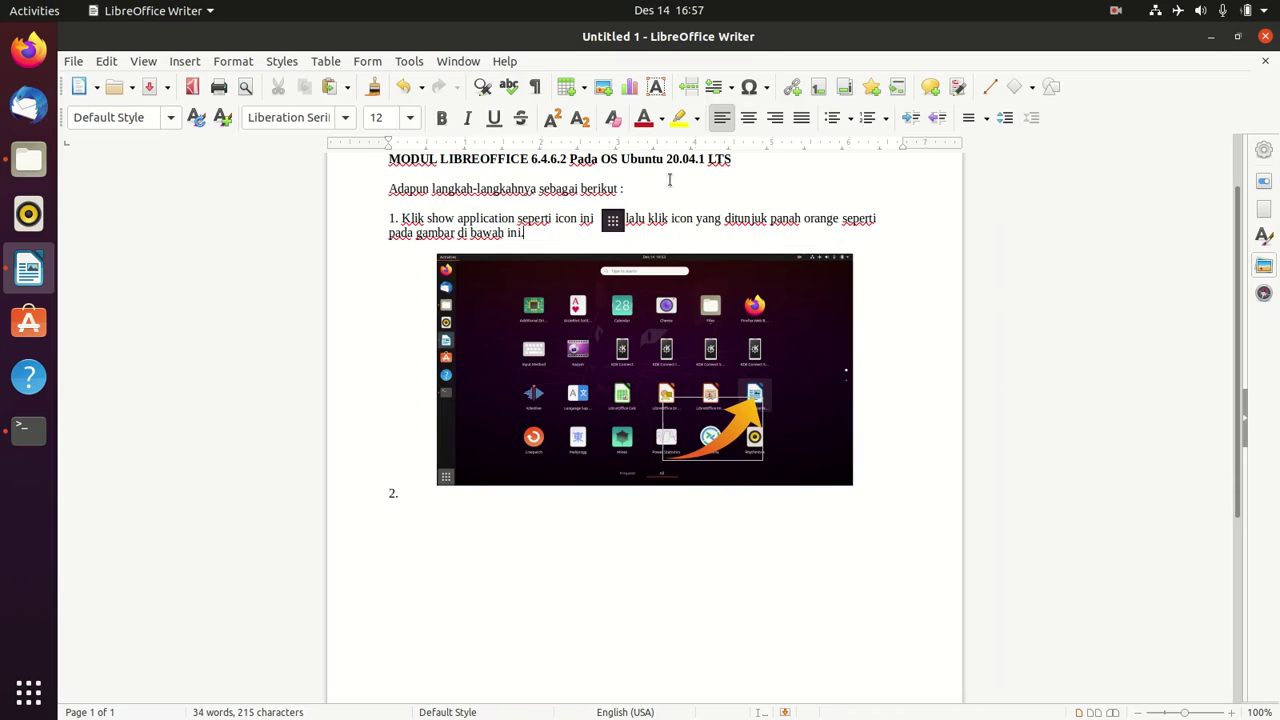
text(i.)
- Move the small icon image slightly left, closer to the word "ini" in the first instruction
click(612, 222)
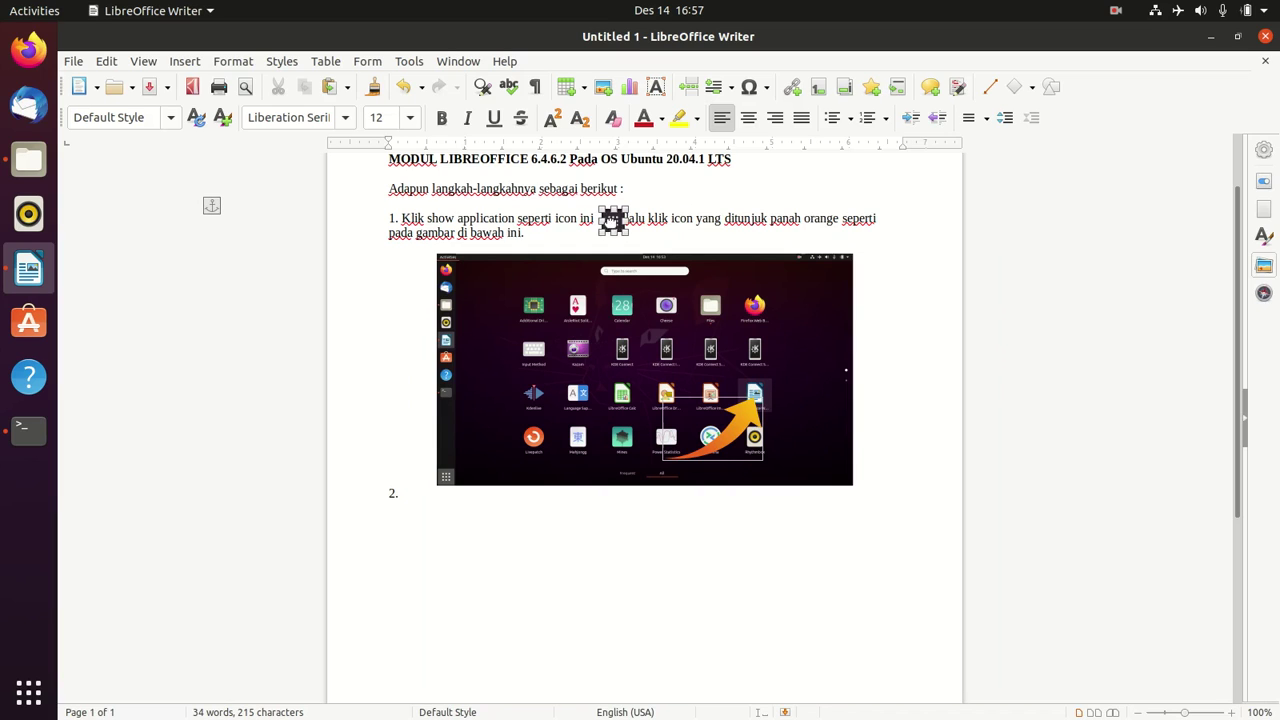
drag(611, 223, 606, 223)
key(Escape)
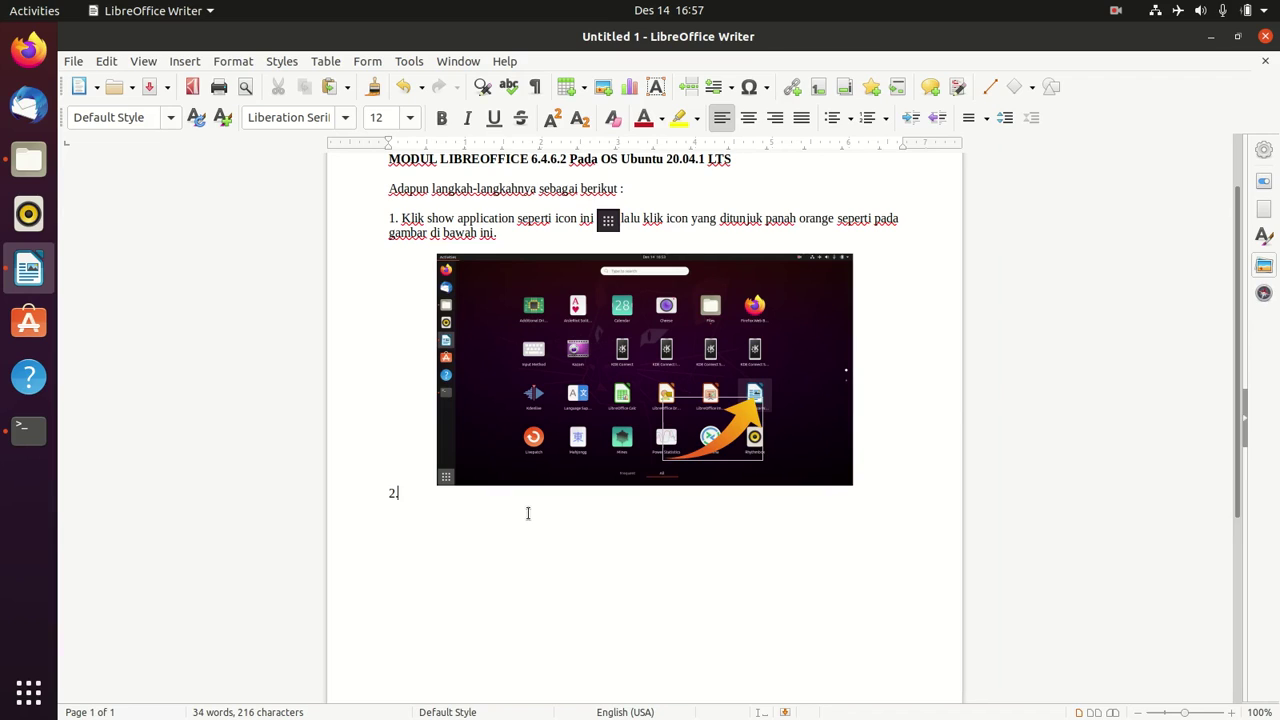
- Write "maka akan tampilan jendela libreOffice seperti berikut ini" as the text of item 2
text(mka)
key(BackSpace)
key(BackSpace)
key(BackSpace)
text(aka akan tampilan)
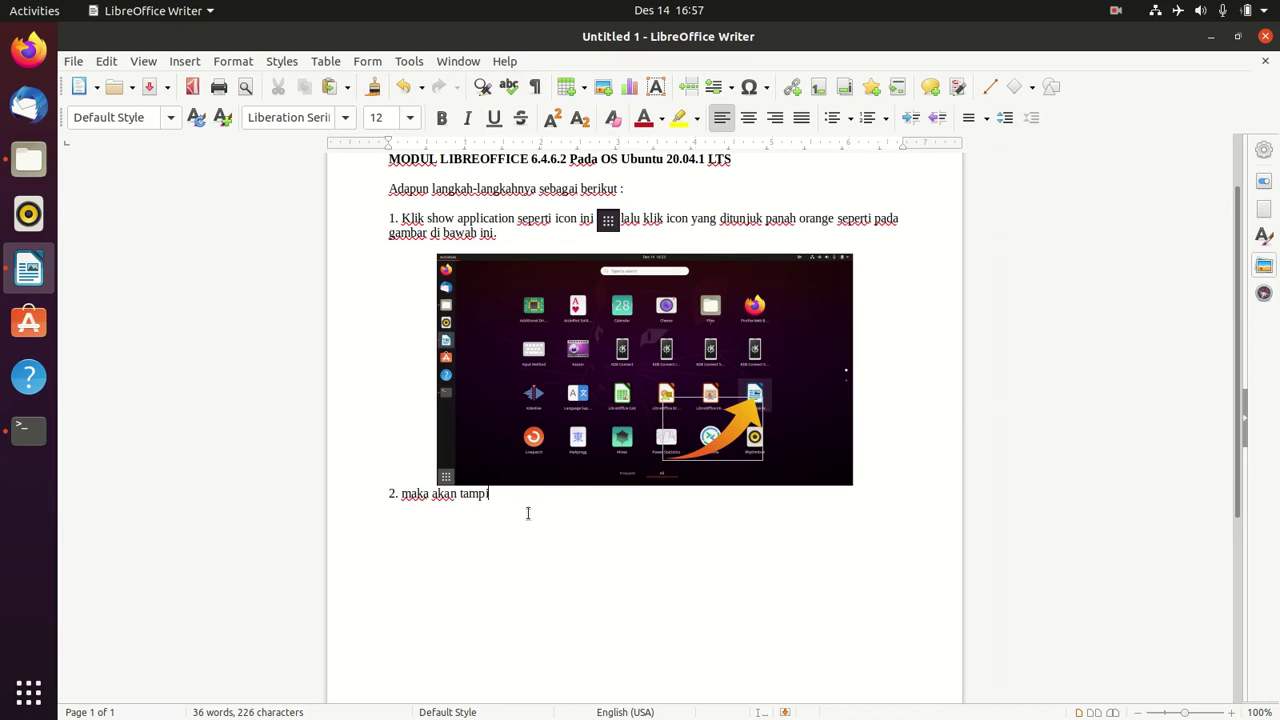
key(BackSpace)
key(BackSpace)
text(an jendela libreOffice)
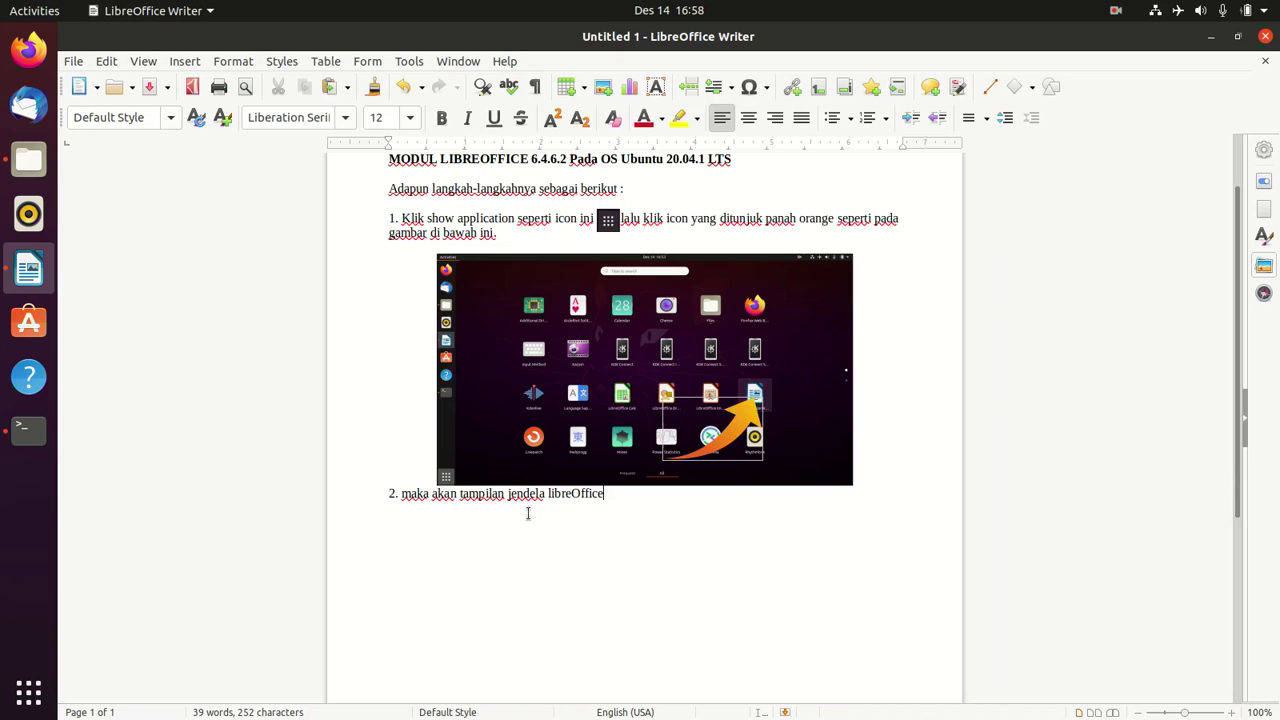
text( seperti berikut)
key(BackSpace)
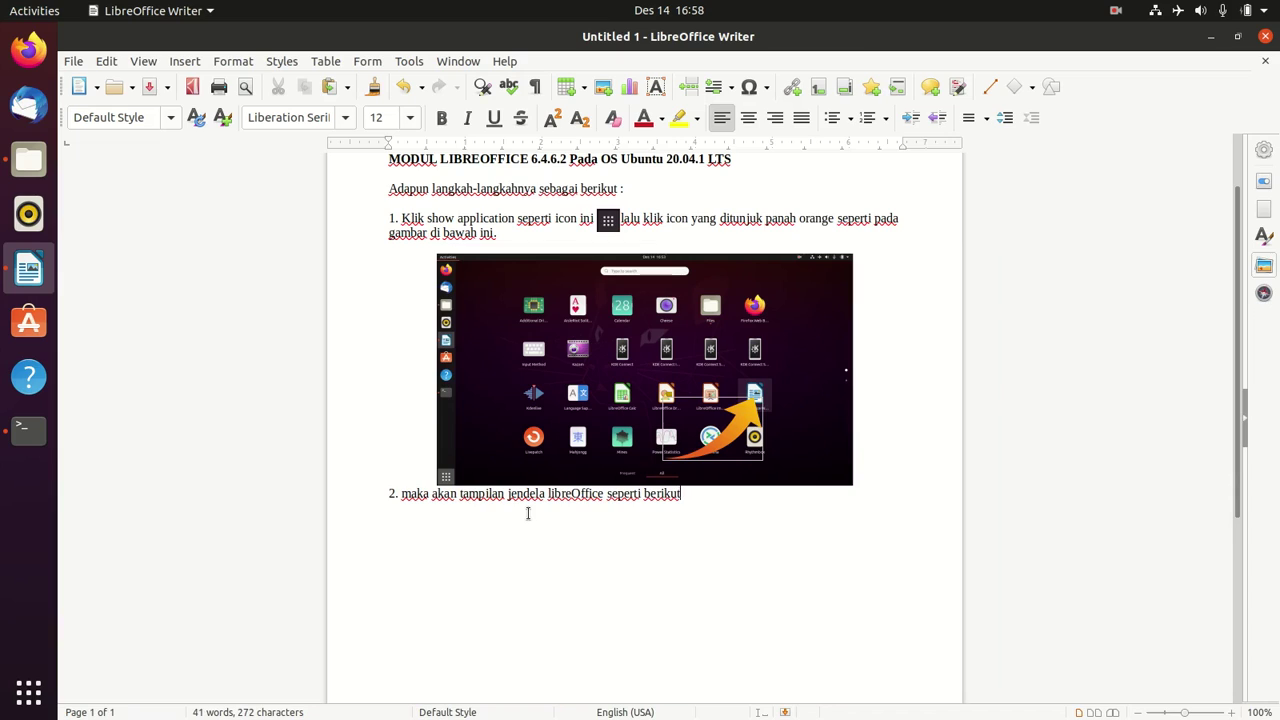
key(BackSpace)
text(ini.)
key(BackSpace)
key(BackSpace)
key(BackSpace)
text(ini)
- Create a new blank text document for a full-screen capture of the empty Writer window
click(73, 61)
mouse_move(240, 84)
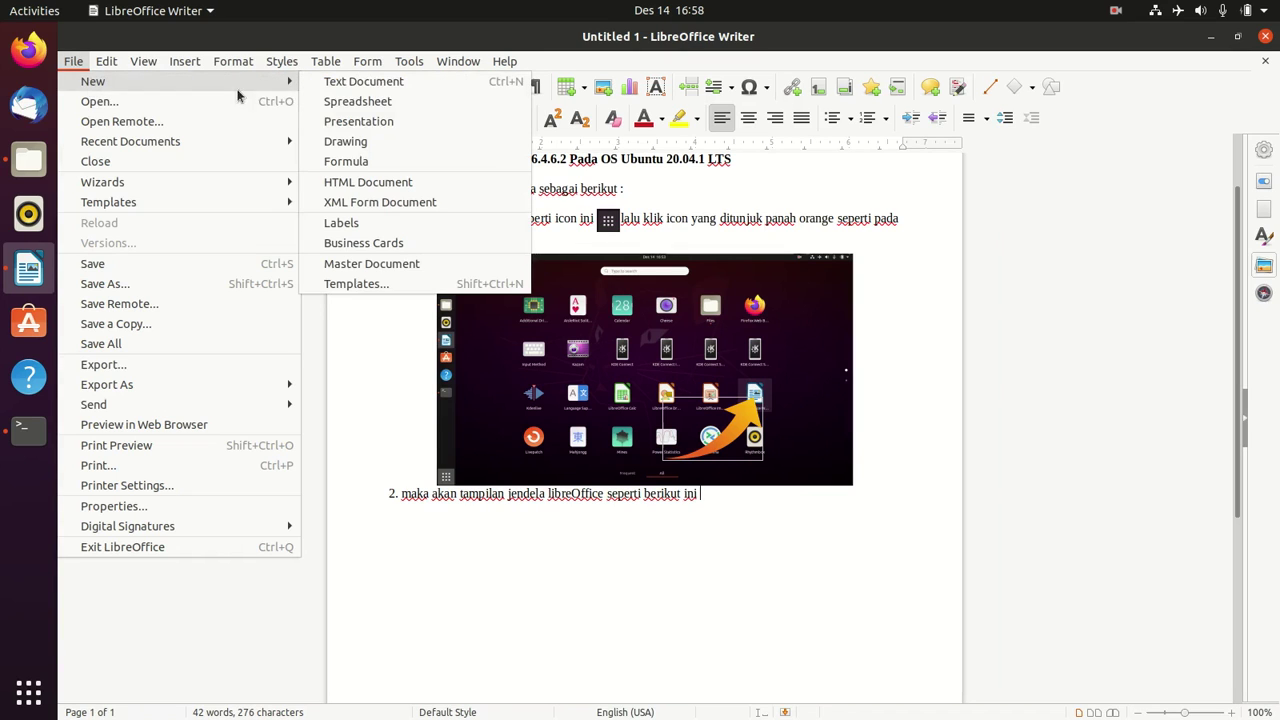
click(391, 84)
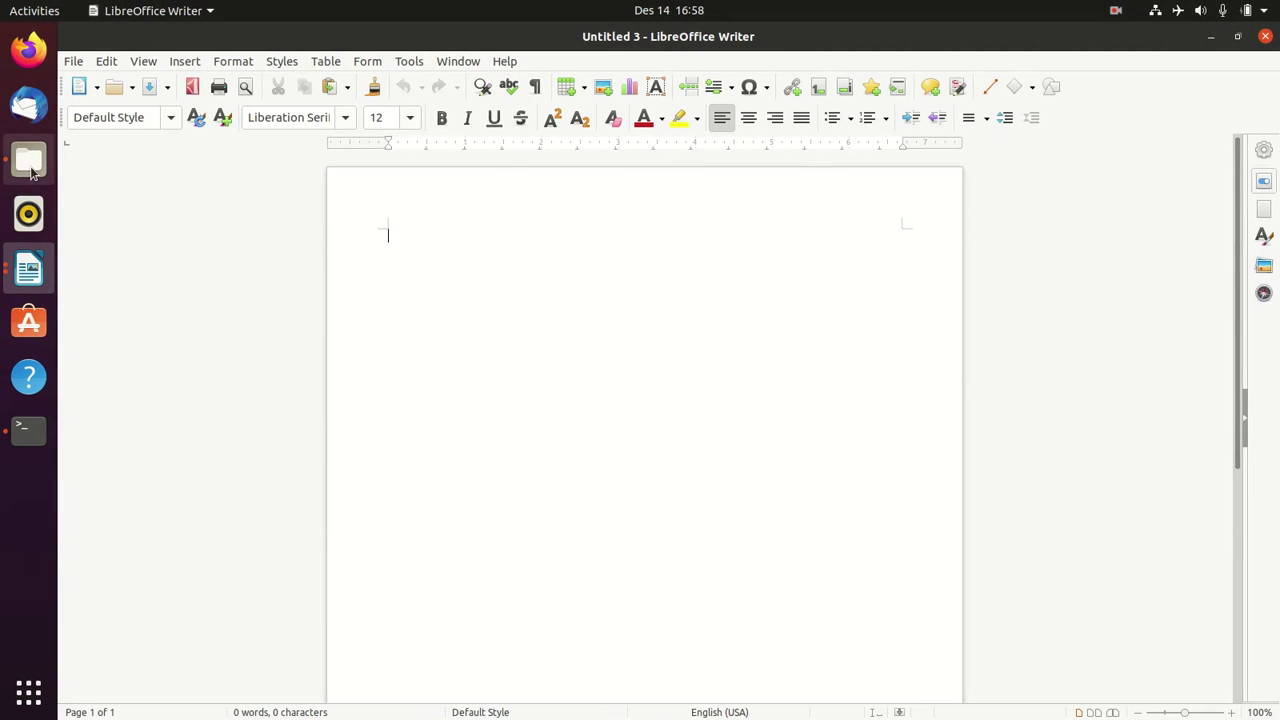
click(30, 166)
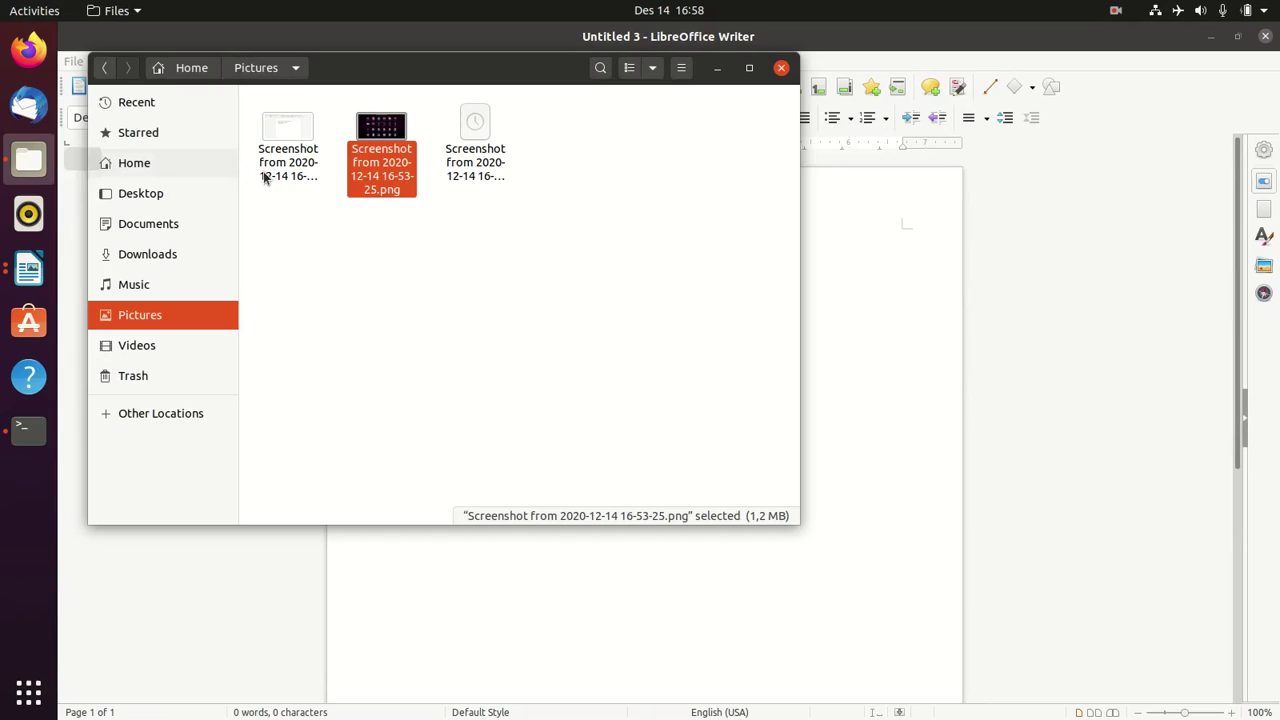
click(469, 136)
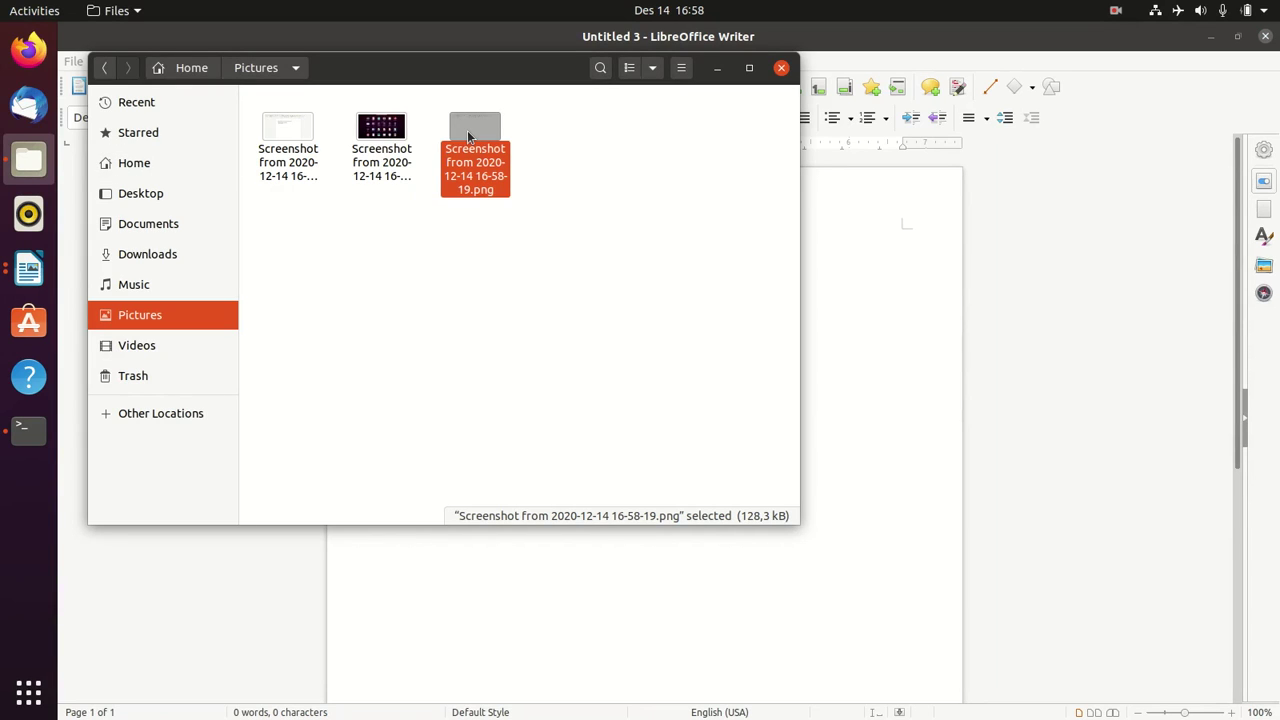
click(585, 588)
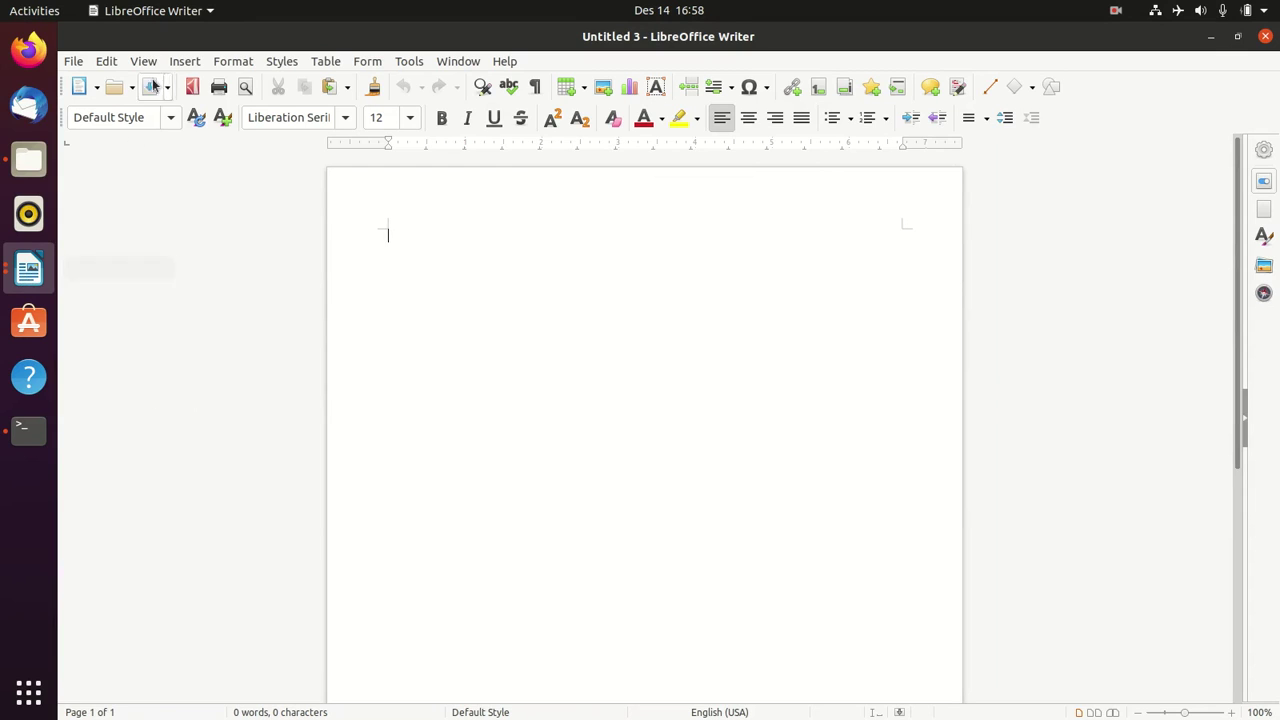
click(209, 11)
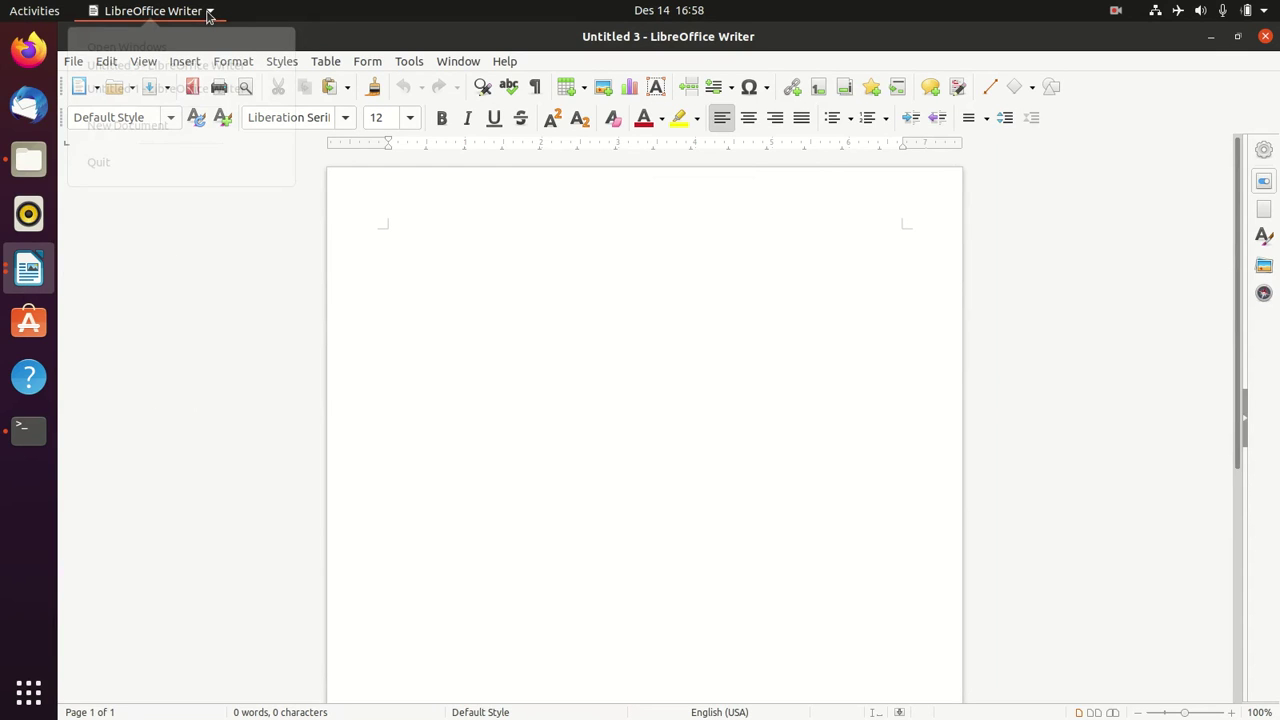
click(192, 94)
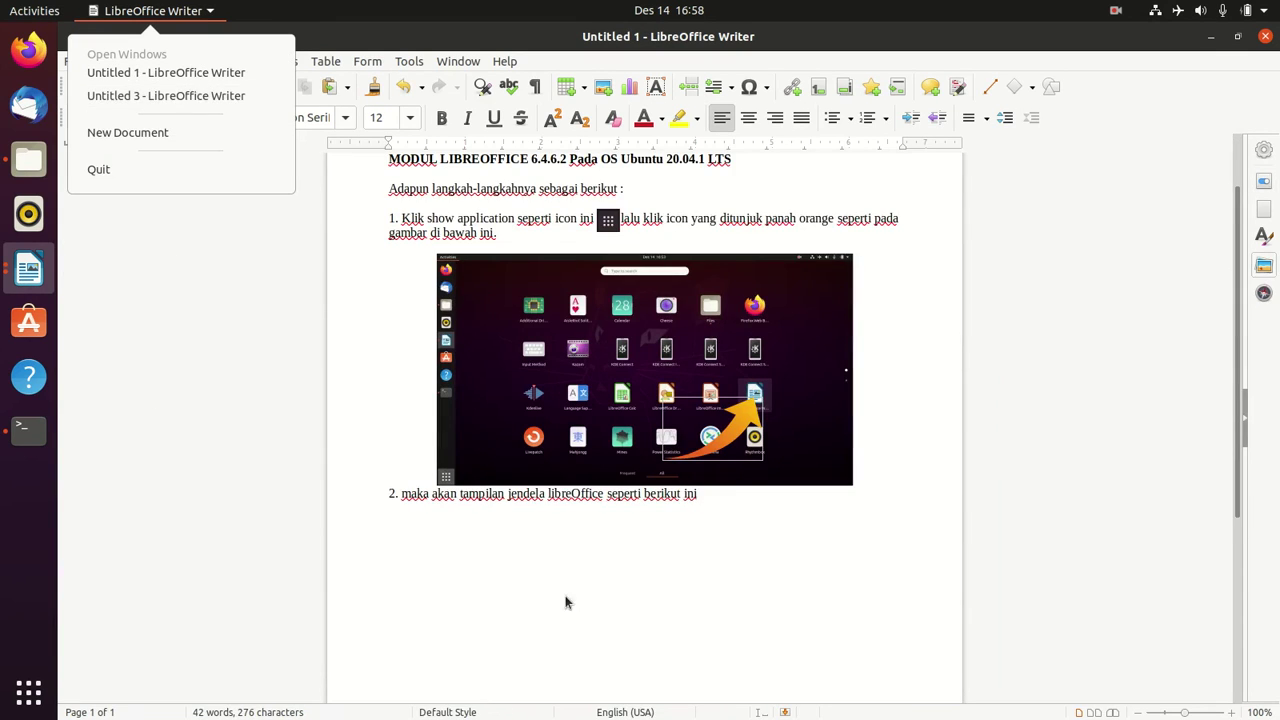
click(712, 494)
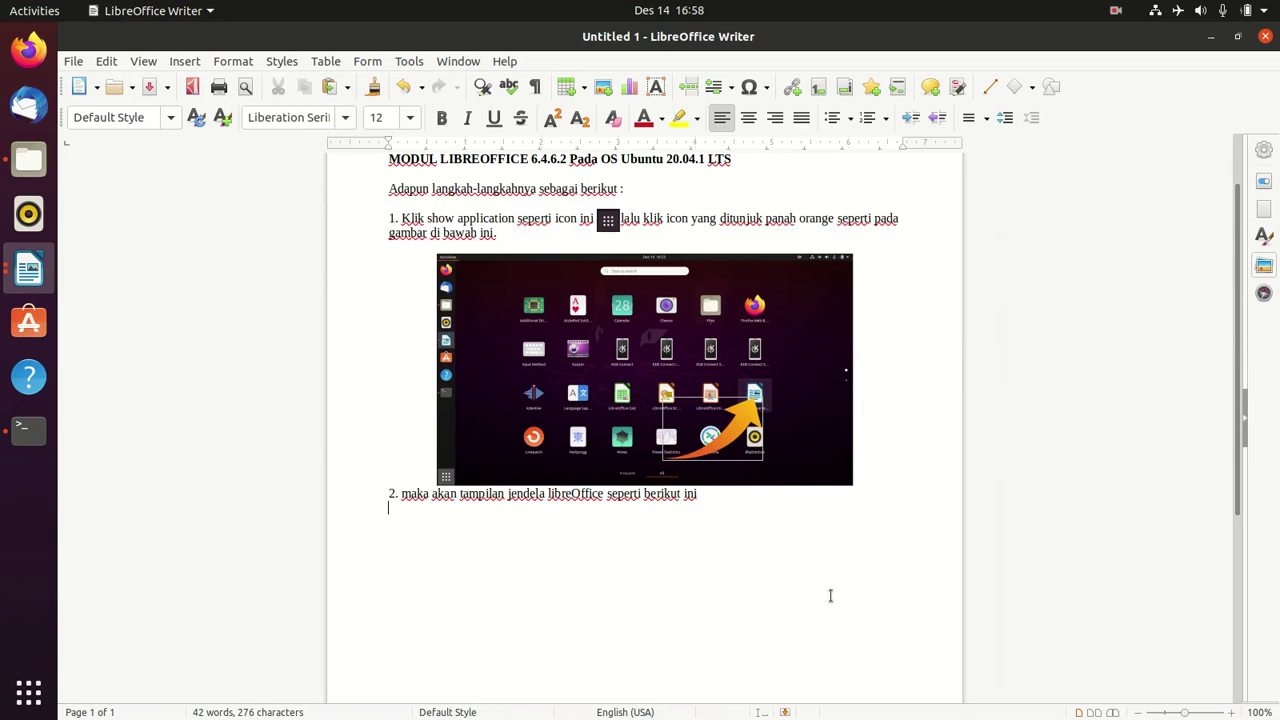
key(ctrl+v)
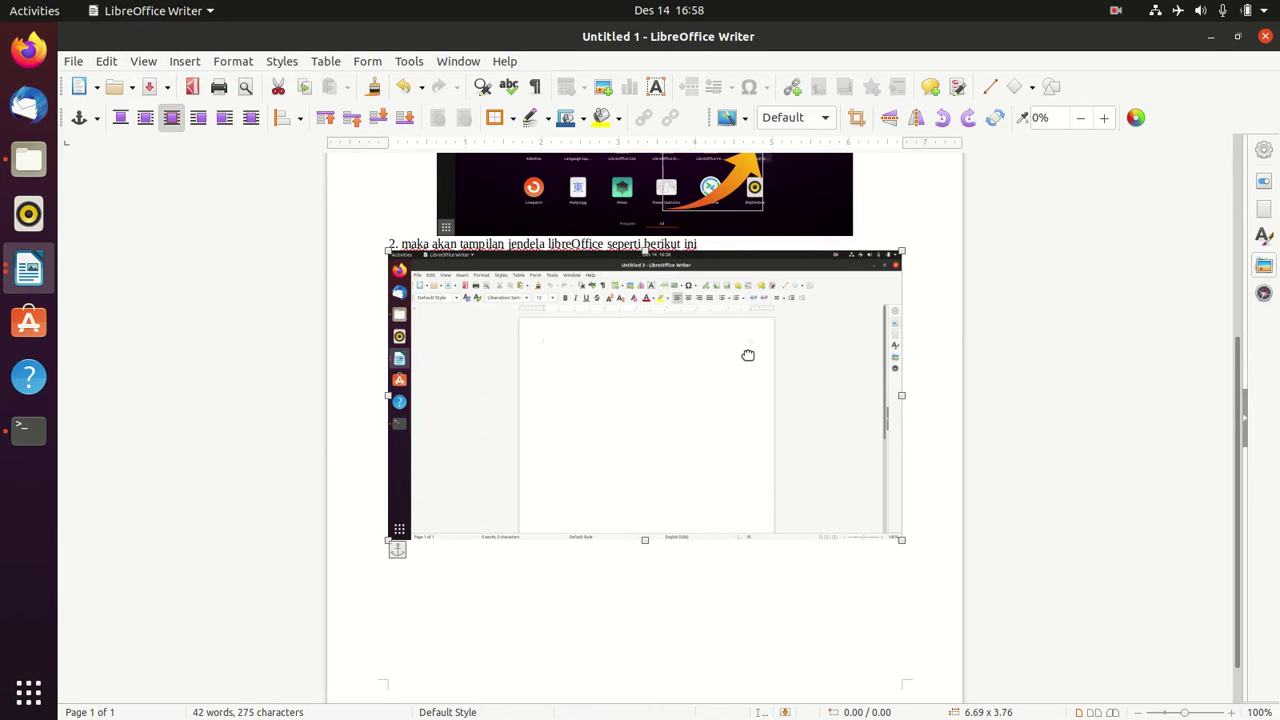
- Shrink the pasted Writer window screenshot to about 5.45 × 3.07 inches, similar in width to the first screenshot
drag(901, 253, 818, 314)
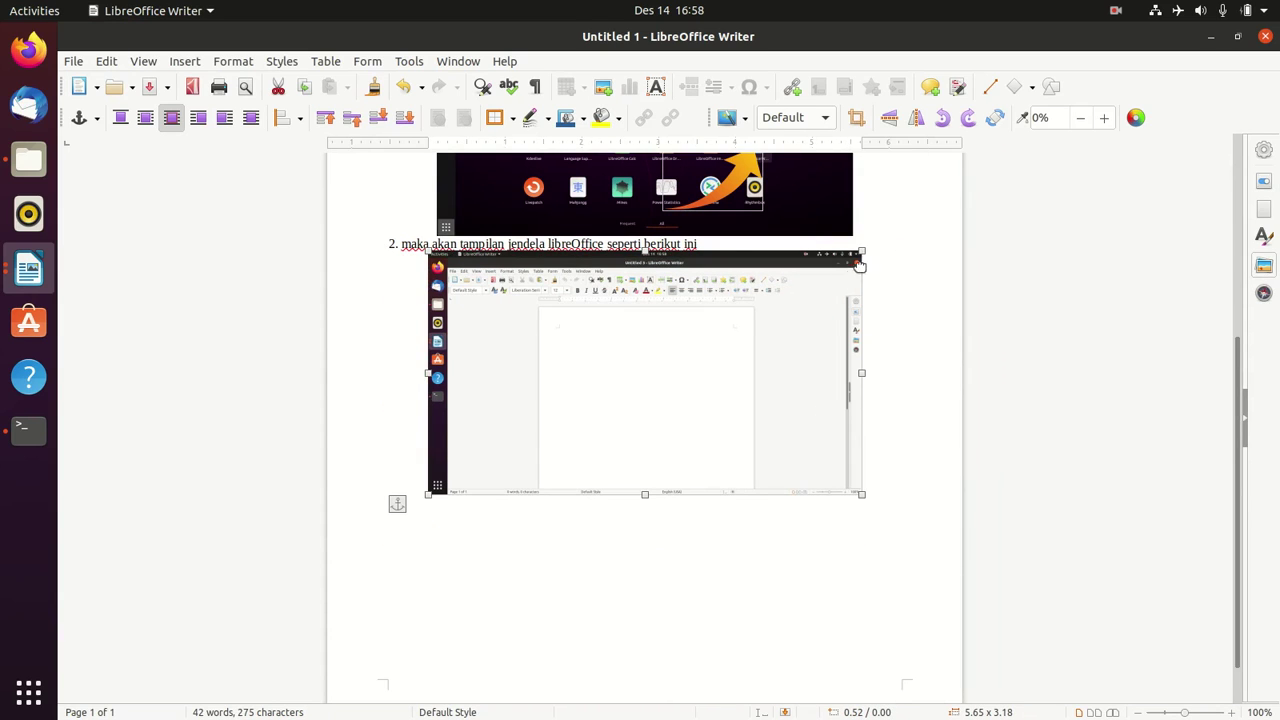
drag(859, 254, 849, 258)
click(881, 318)
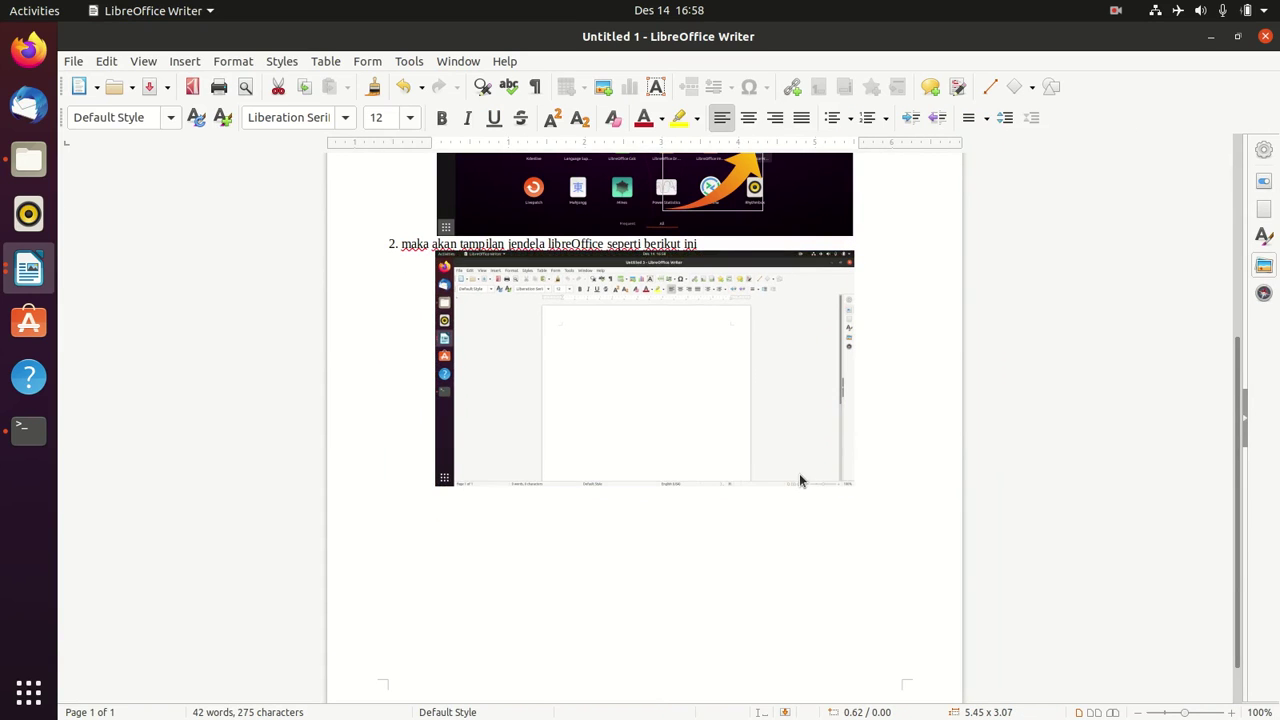
- Write item 3 below the Writer window screenshot: "3. Untuk mengatur ukuran tekan ALT+F12"
scroll(799, 473, up, 6)
scroll(799, 473, down, 3)
scroll(802, 478, down, 3)
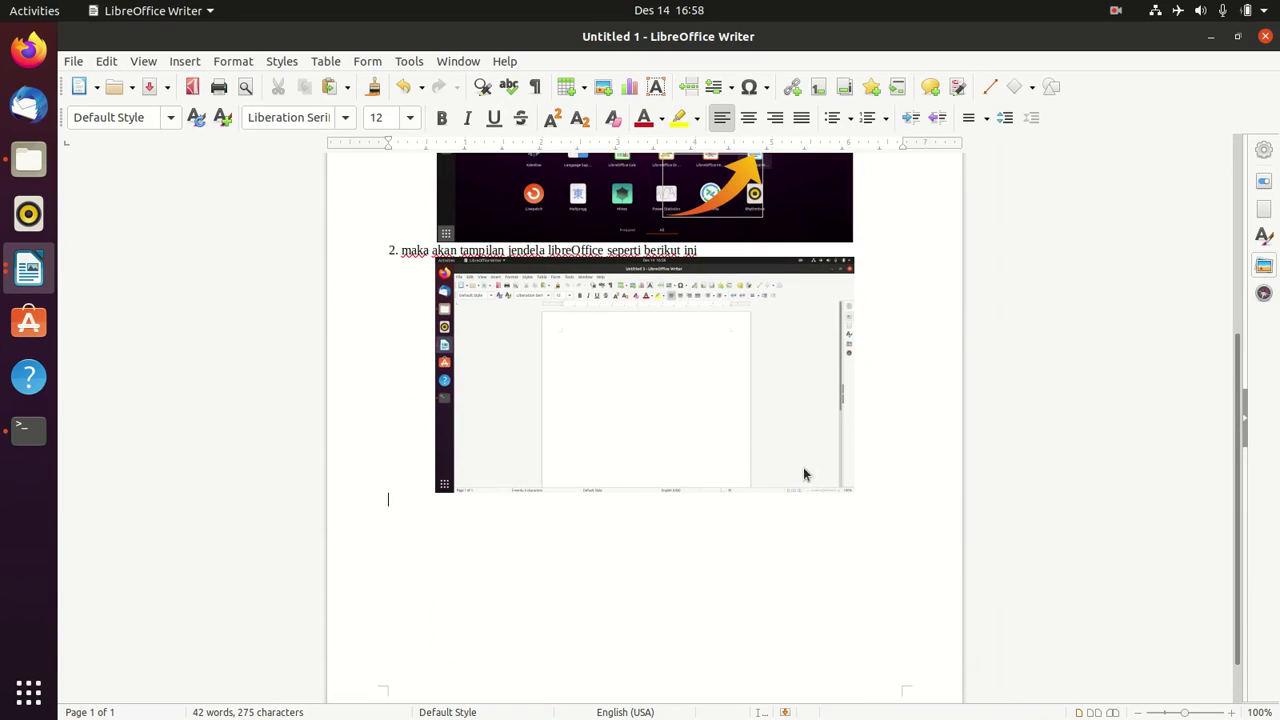
scroll(594, 366, up, 2)
scroll(597, 400, down, 2)
scroll(603, 511, down, 1)
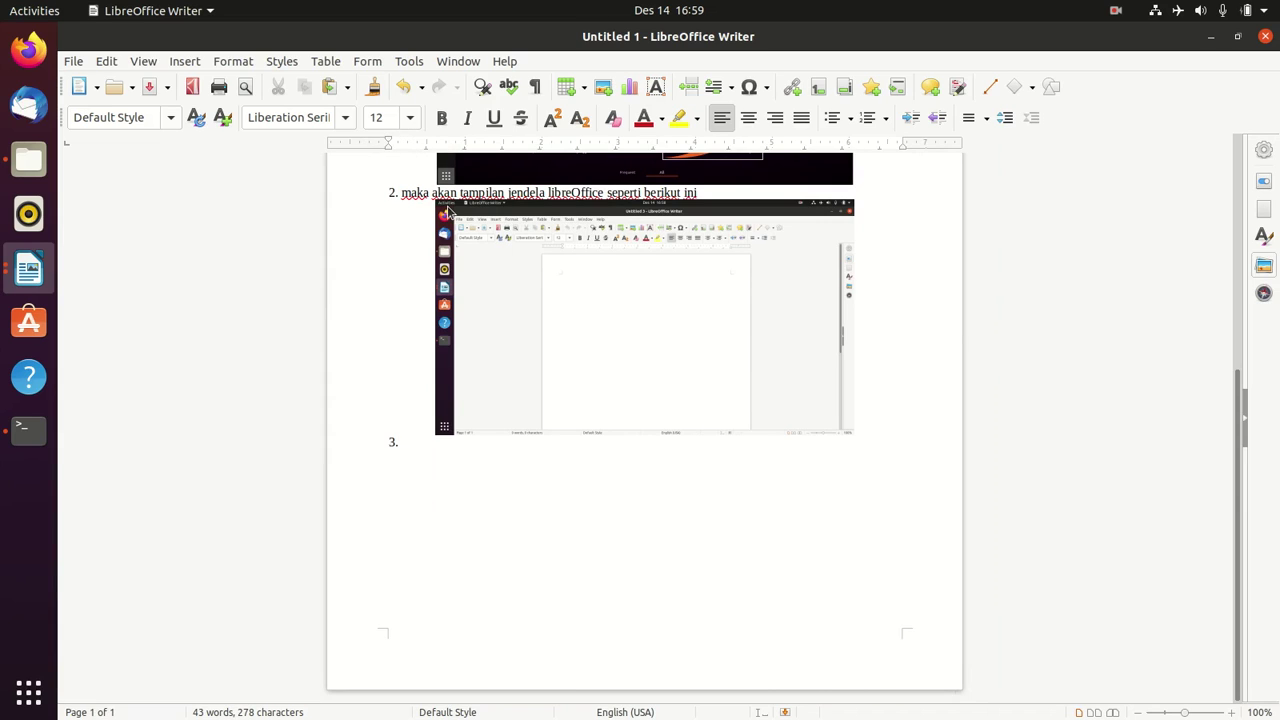
text(Untuk mengatur l)
text(kuran tekan AL)
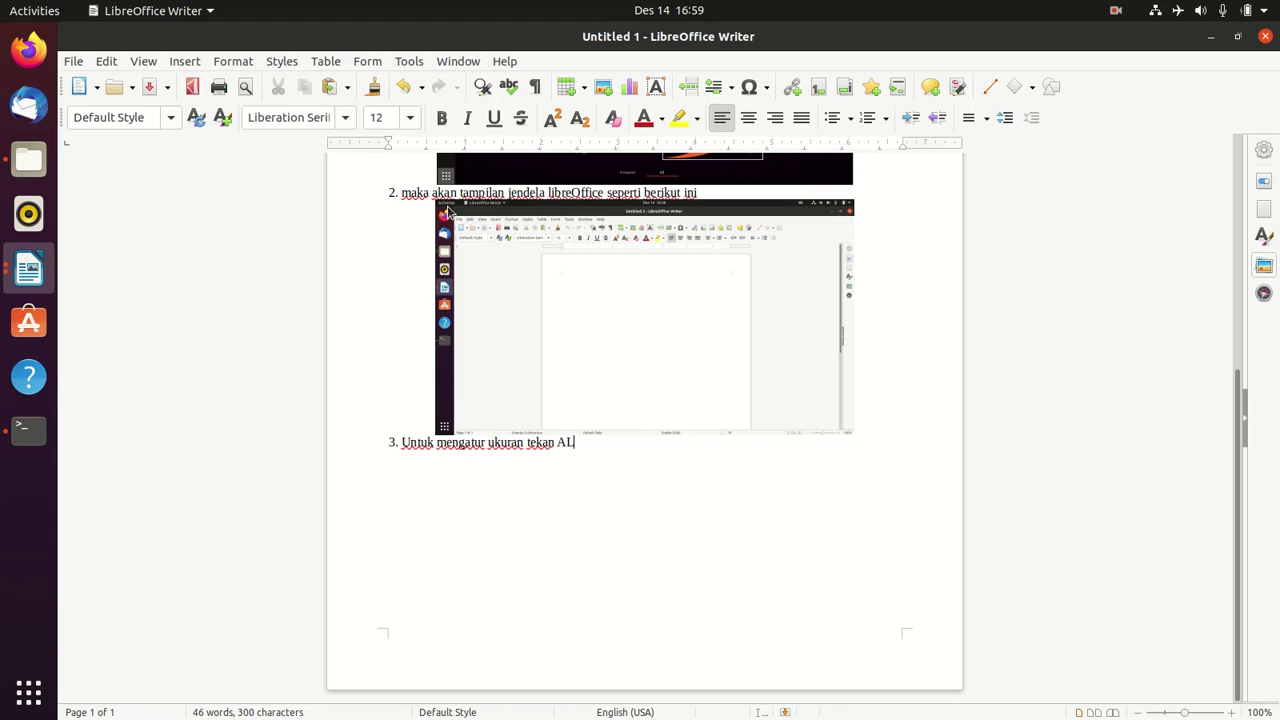
text(T+12)
key(BackSpace)
text(F12)
scroll(906, 408, up, 2)
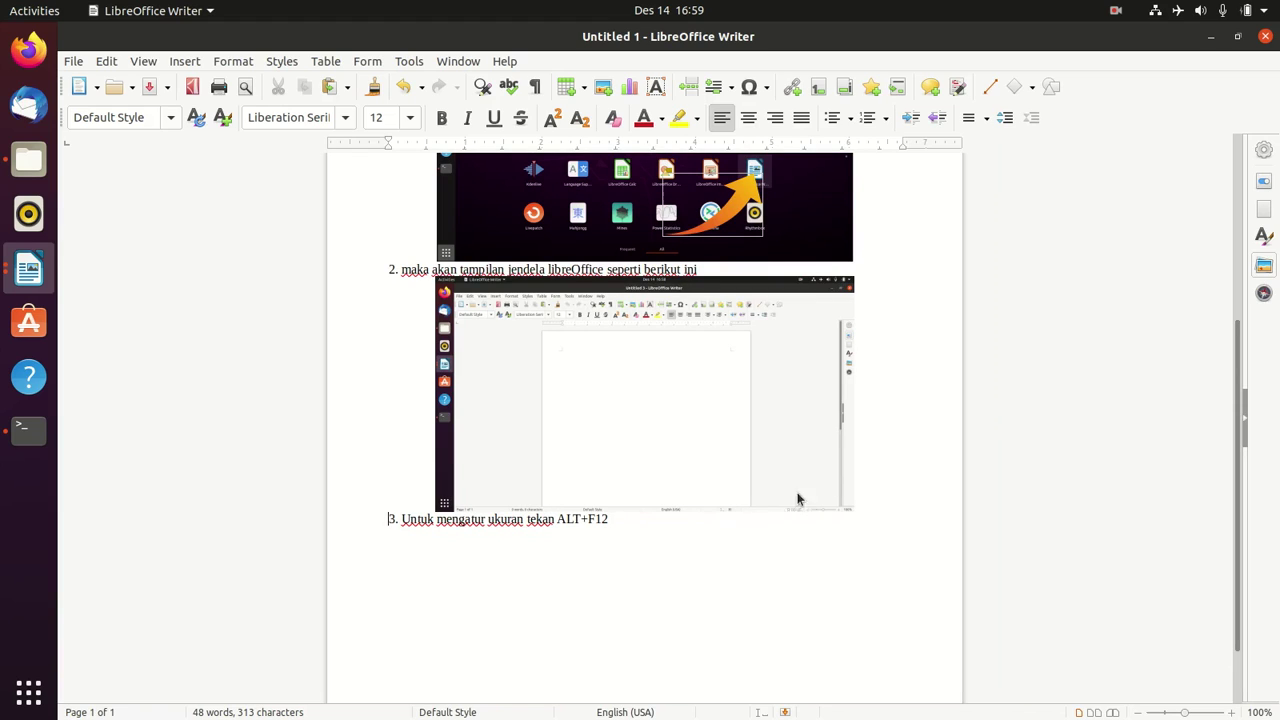
- Set the measurement unit to Centimeter in the General options of LibreOffice Writer
click(628, 524)
key(alt+F12)
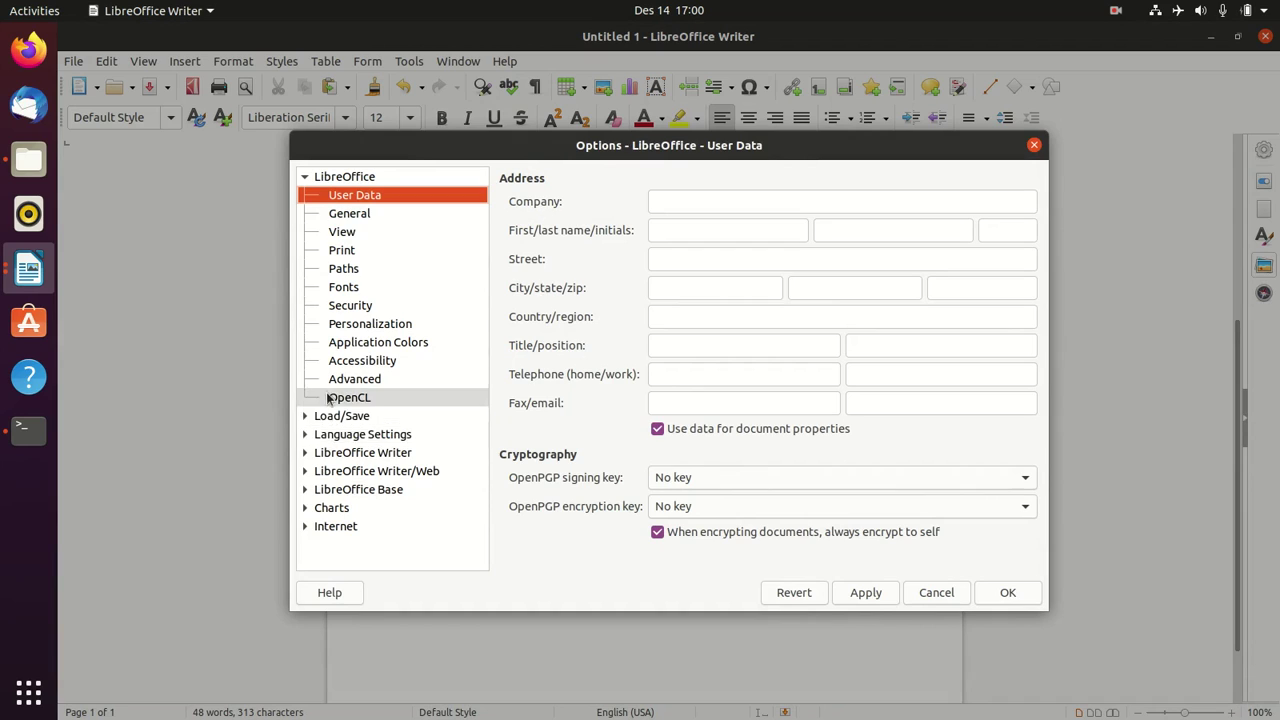
click(304, 452)
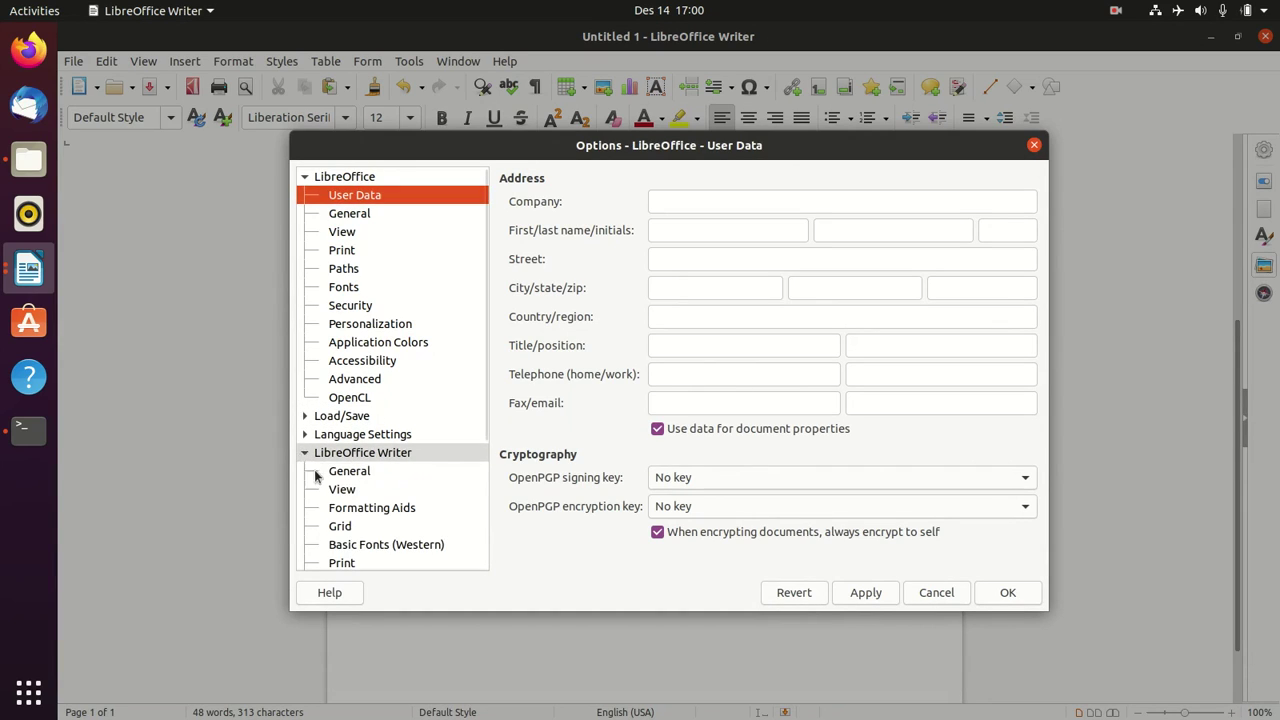
scroll(320, 495, down, 2)
scroll(348, 549, down, 2)
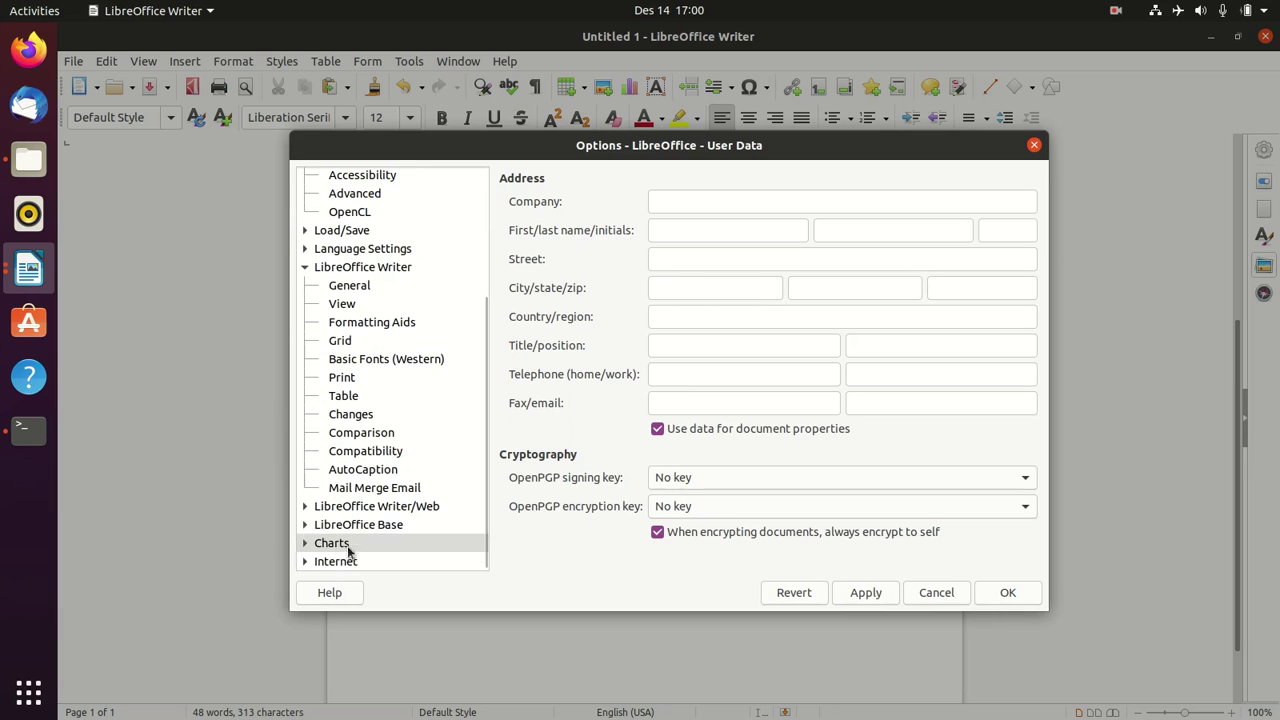
click(339, 288)
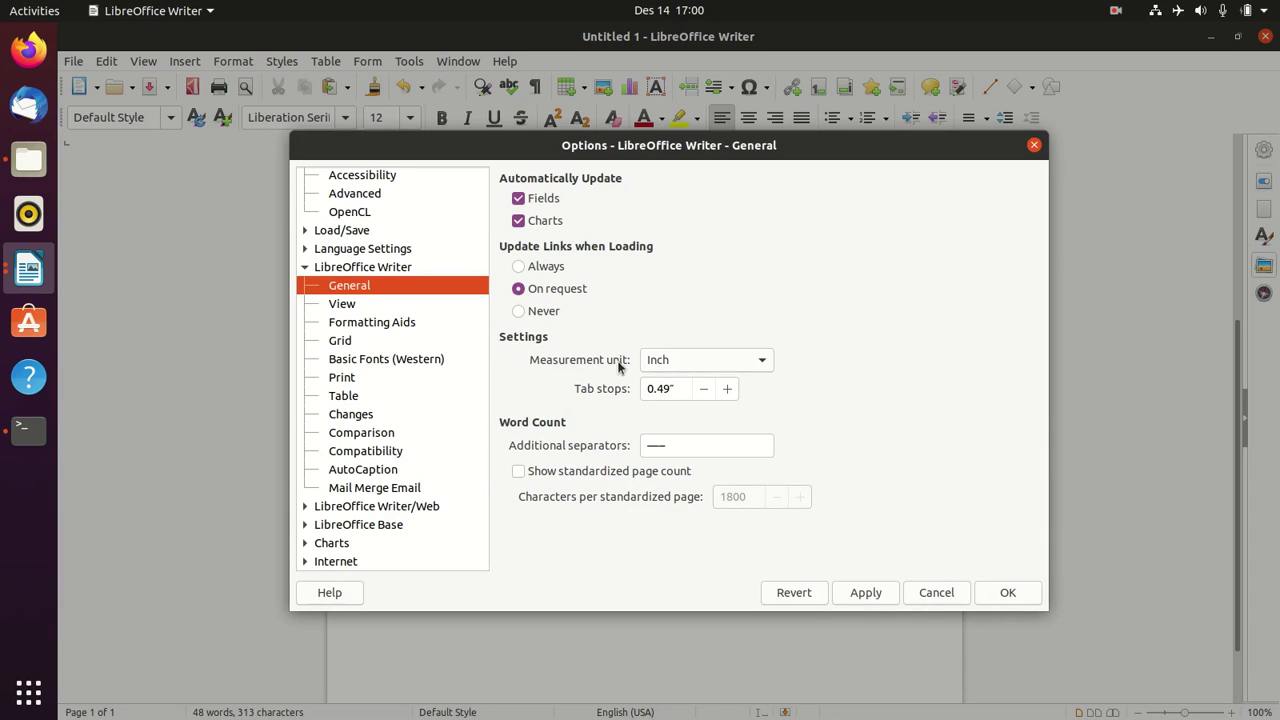
click(670, 360)
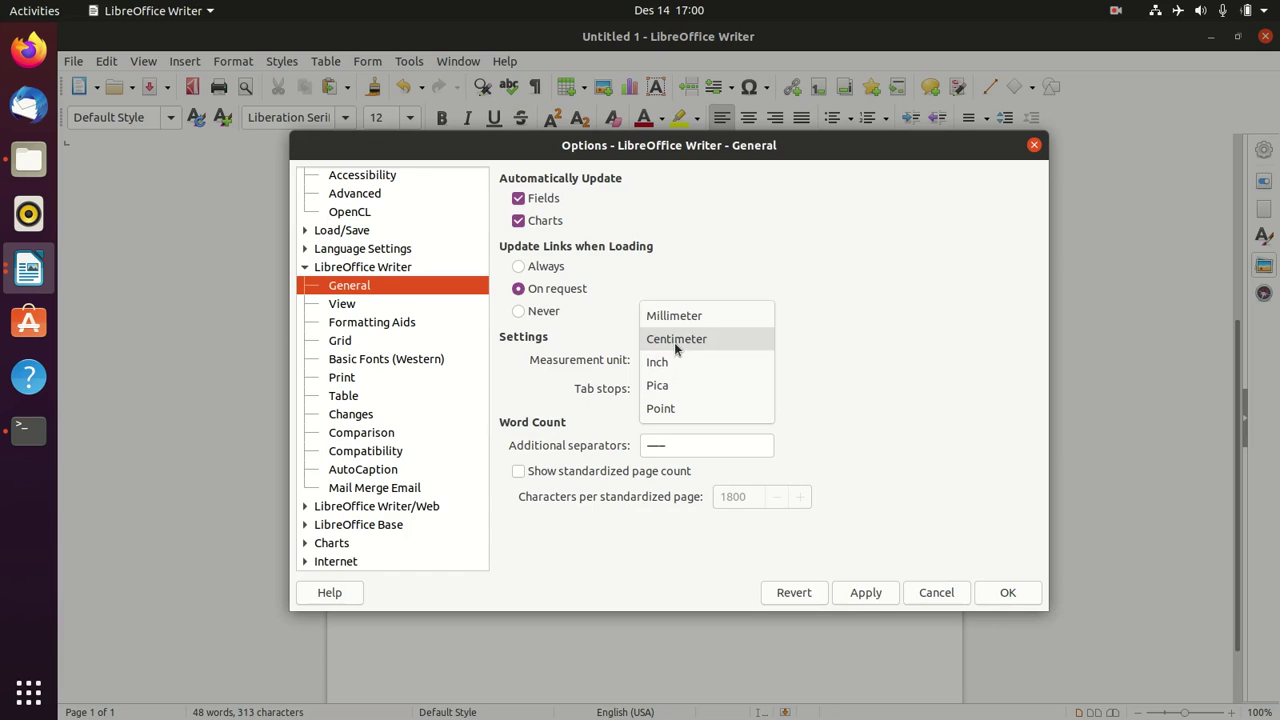
click(674, 342)
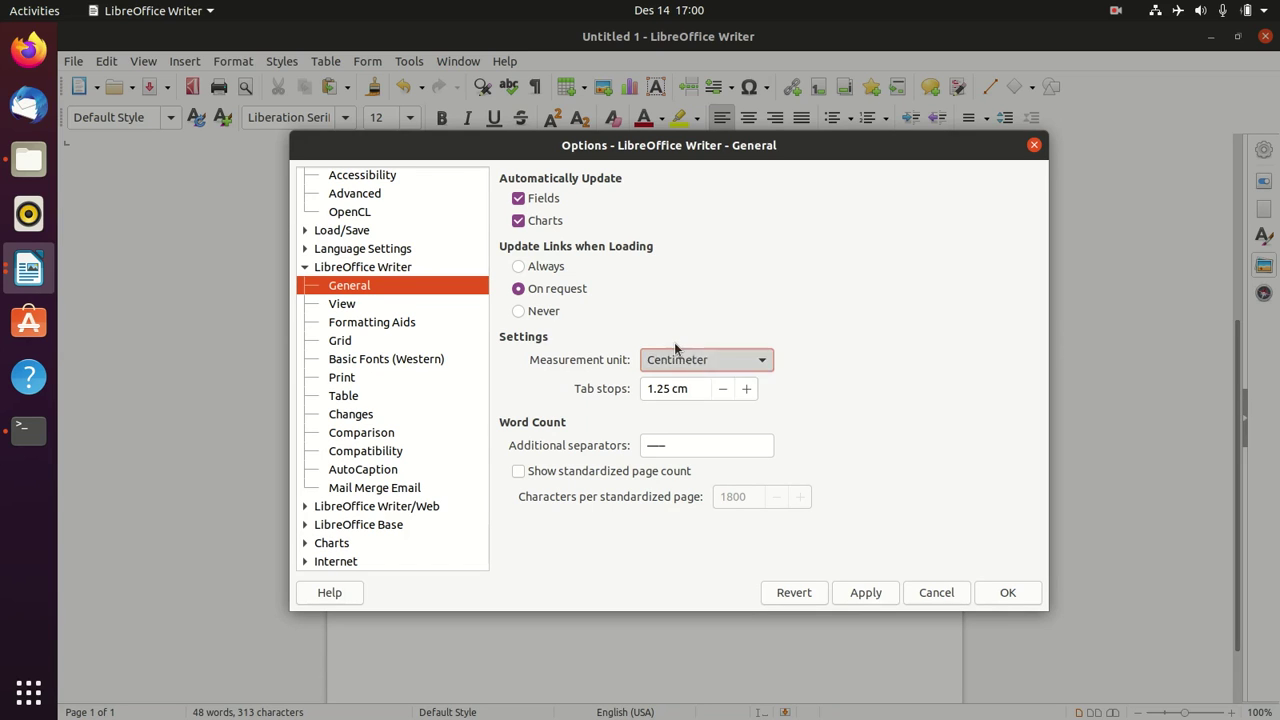
click(995, 596)
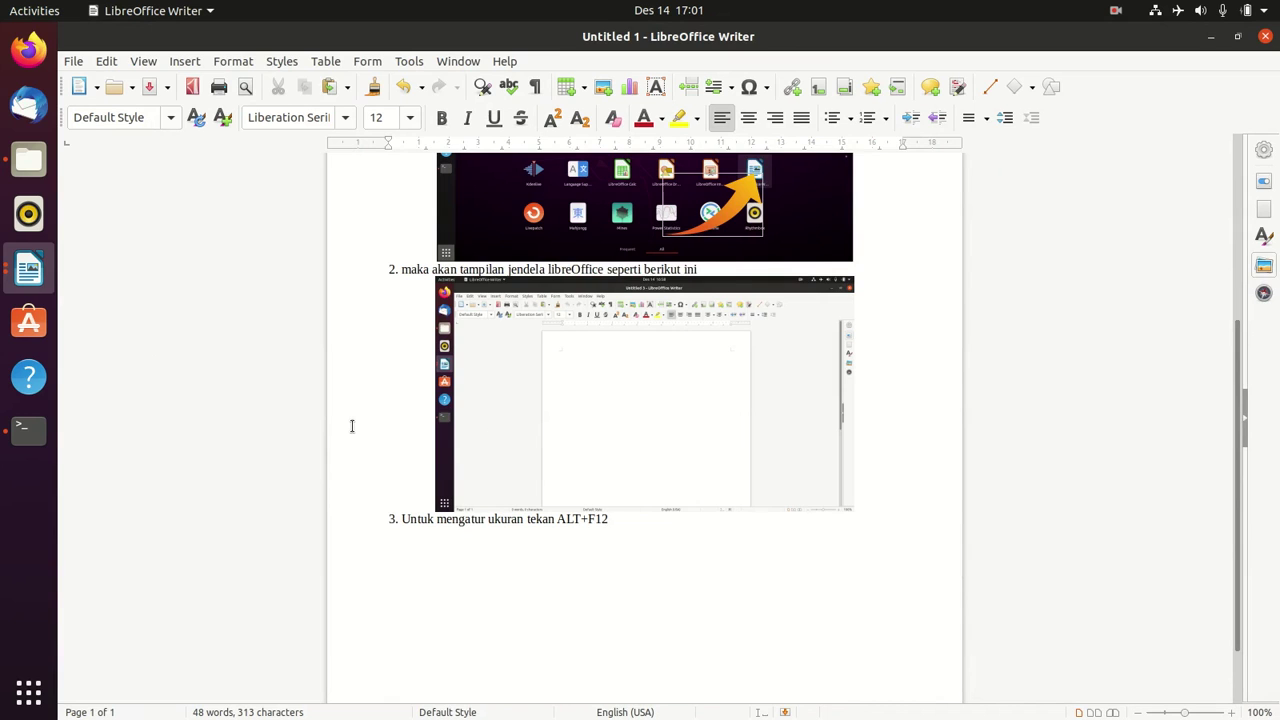
key(alt+F12)
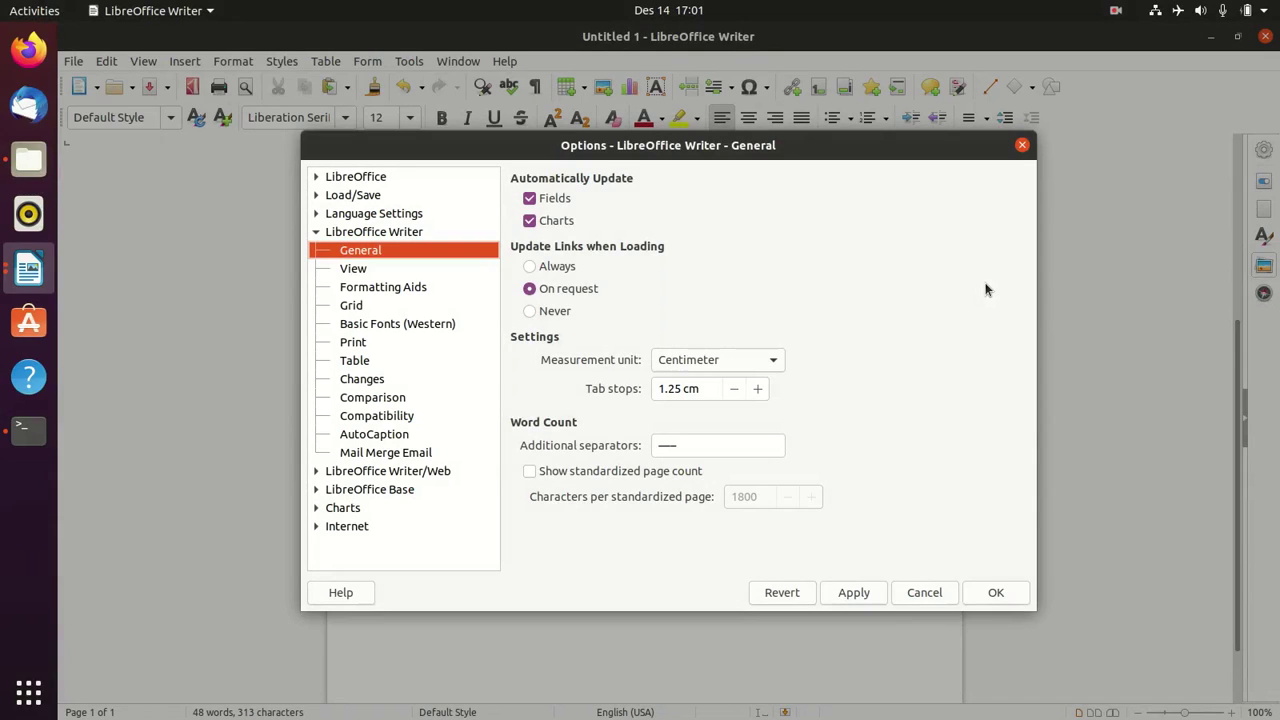
click(27, 160)
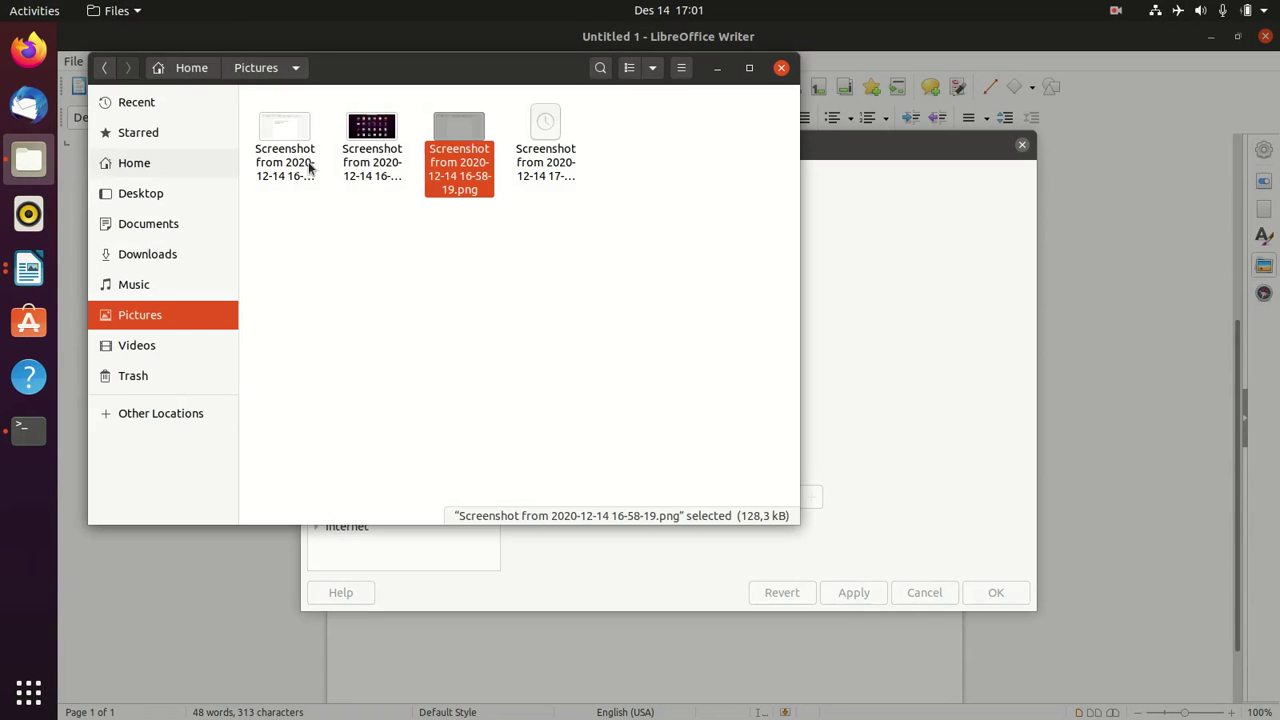
click(557, 134)
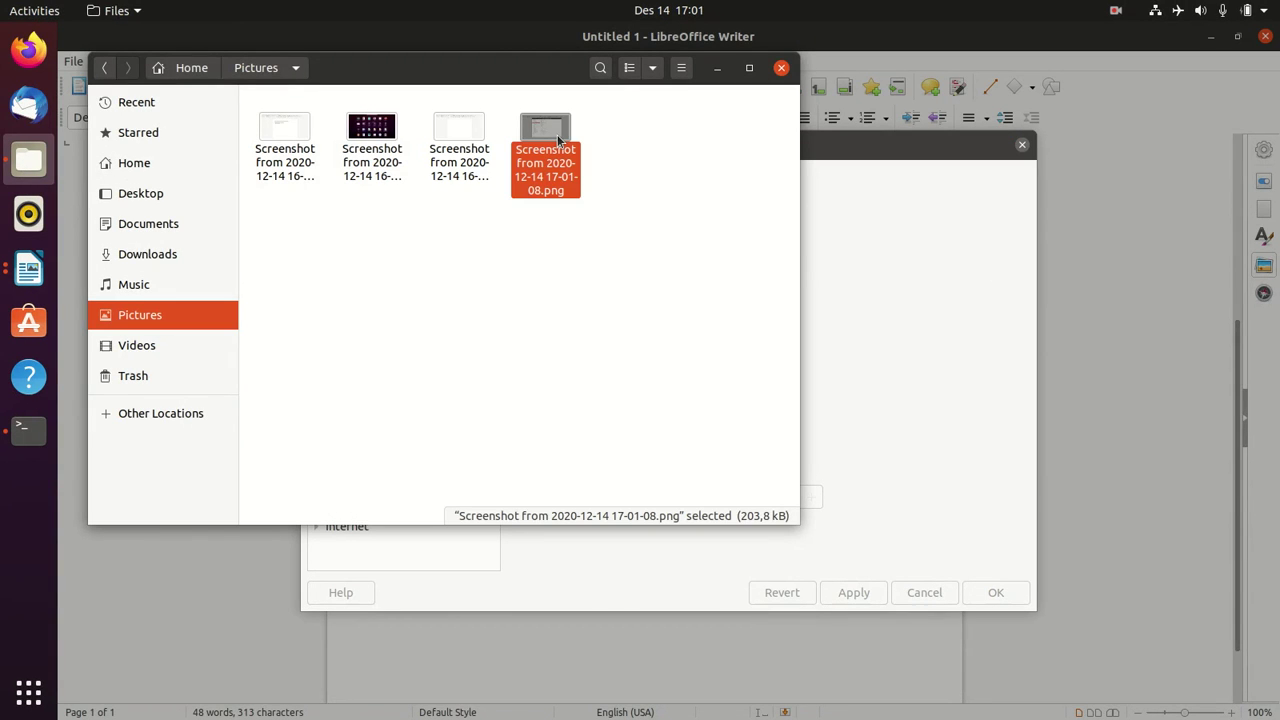
key(alt+Tab)
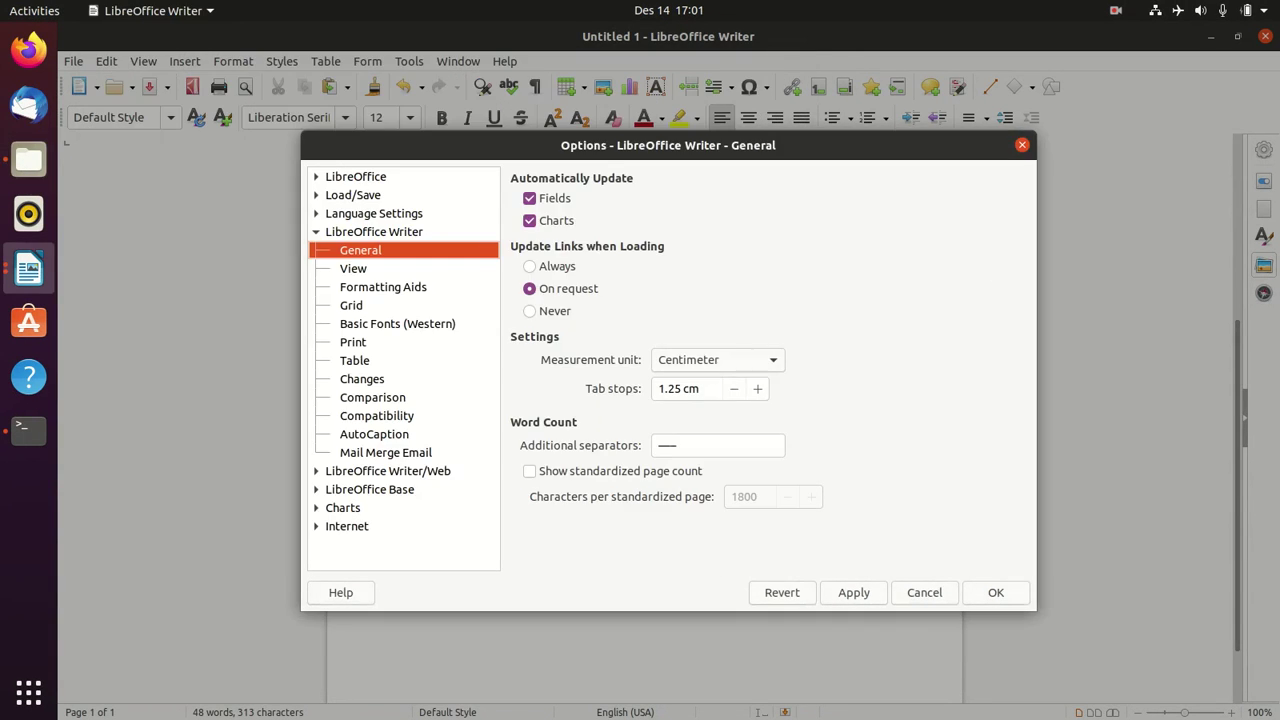
click(944, 592)
scroll(738, 548, down, 2)
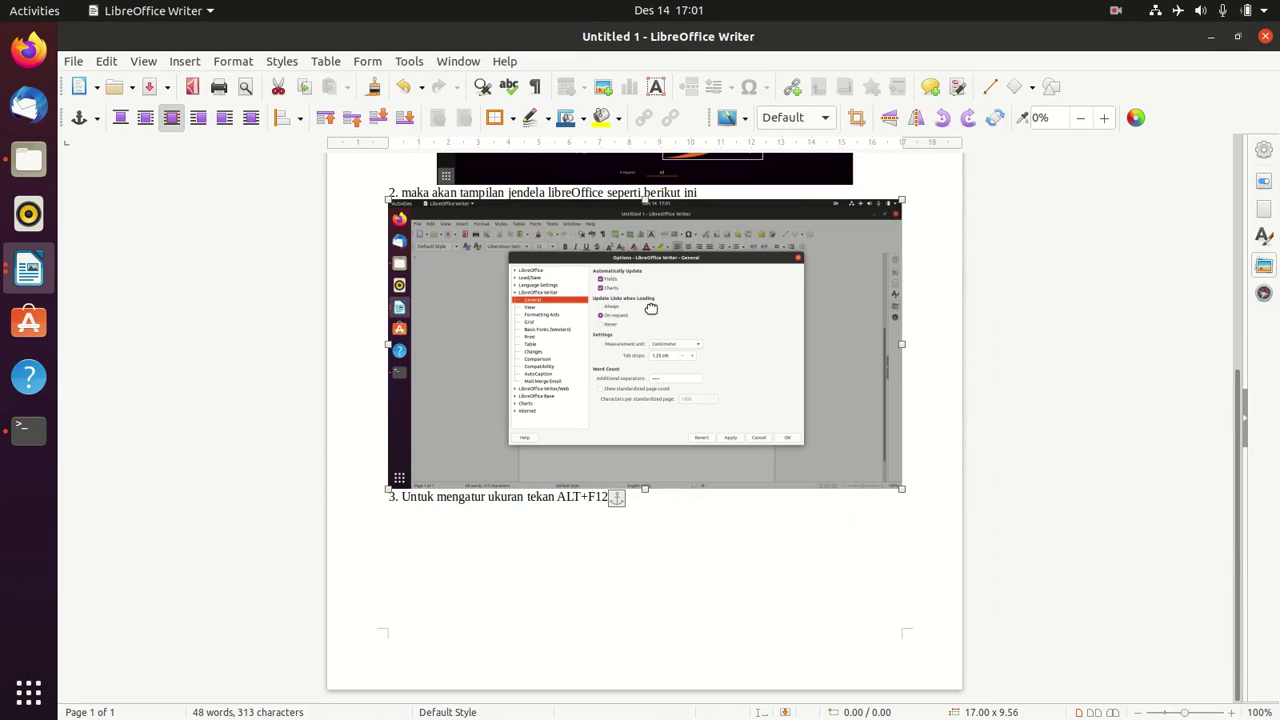
- Crop the pasted image to the Options dialog, about 9.68 × 6.40 cm, and move it below item 3
click(857, 119)
drag(902, 200, 804, 252)
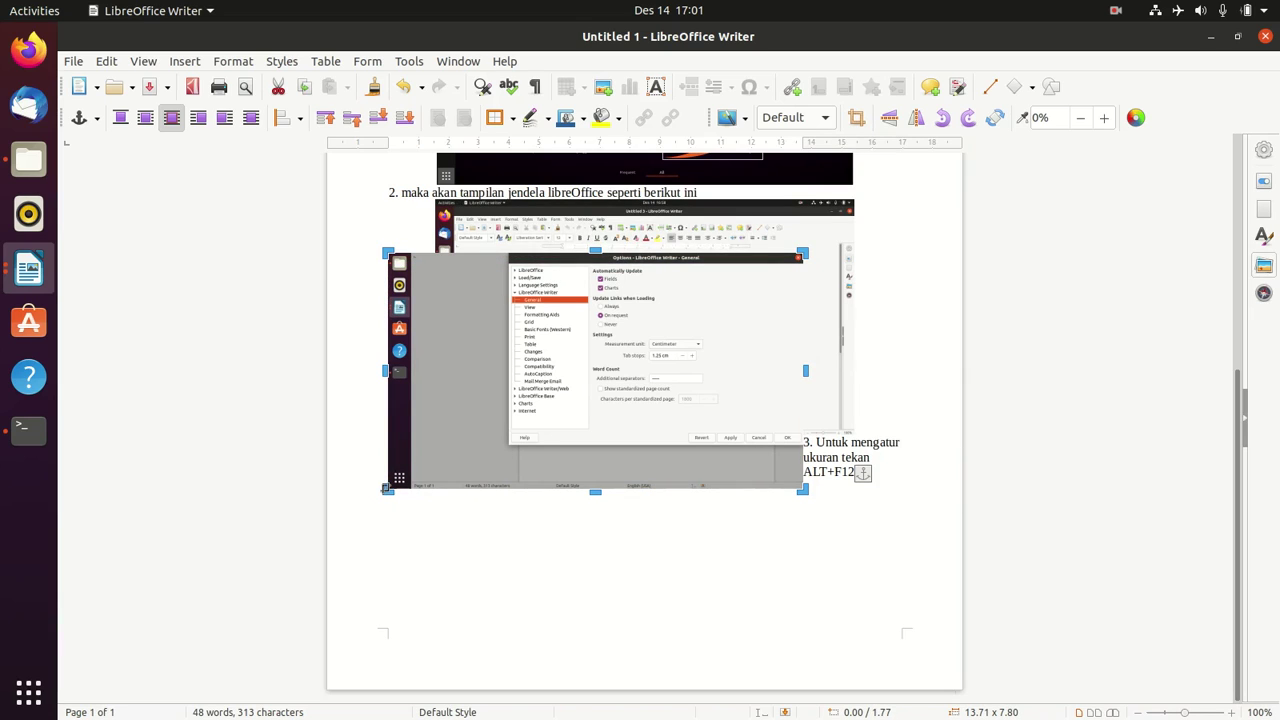
drag(386, 489, 510, 445)
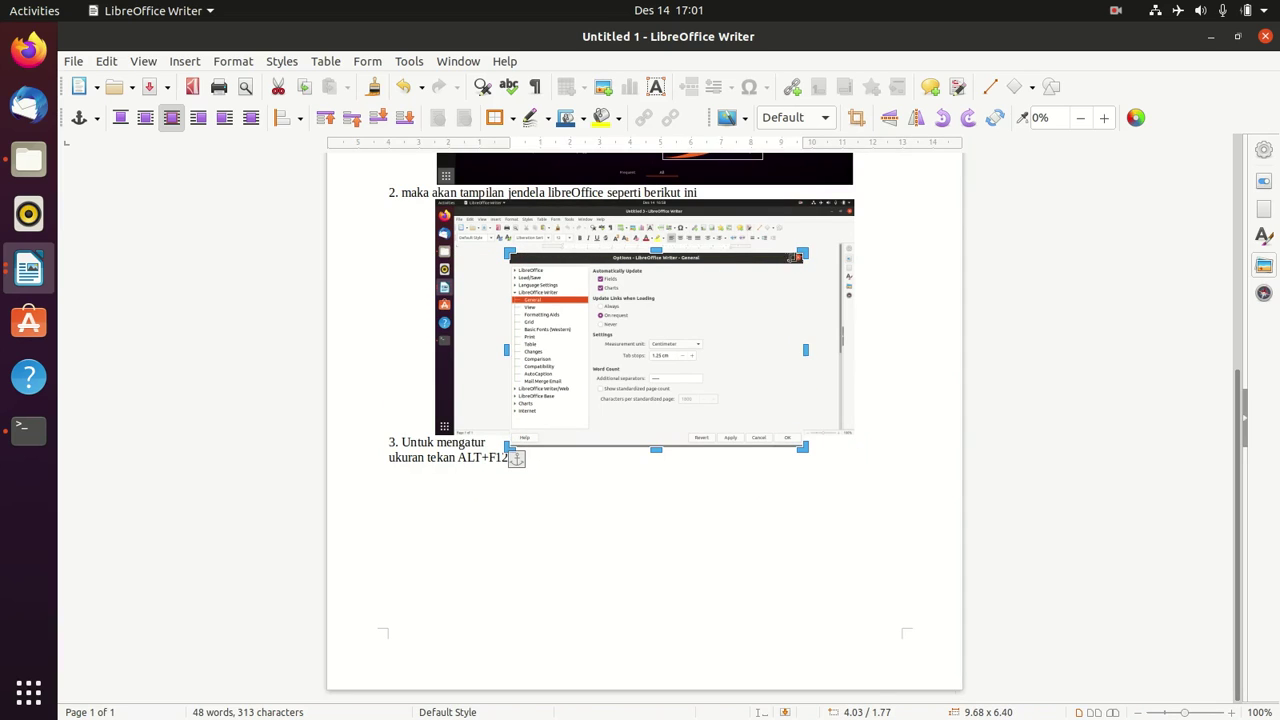
drag(725, 347, 689, 568)
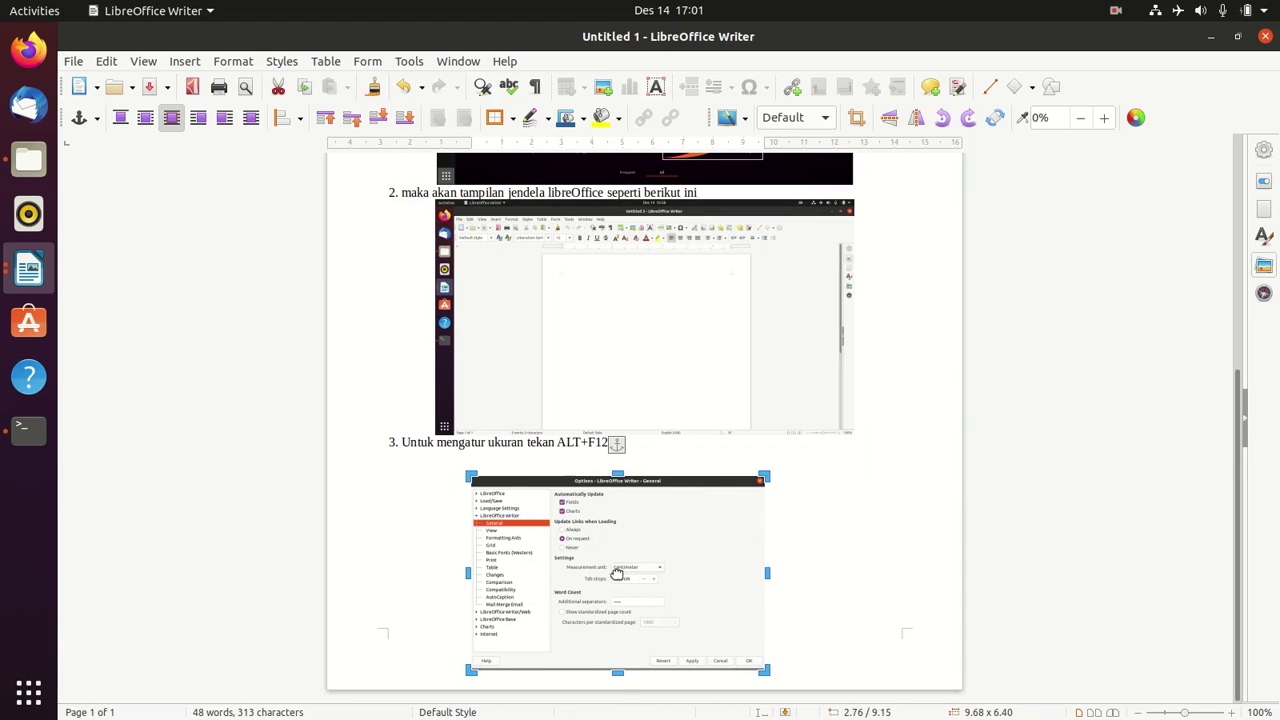
click(879, 414)
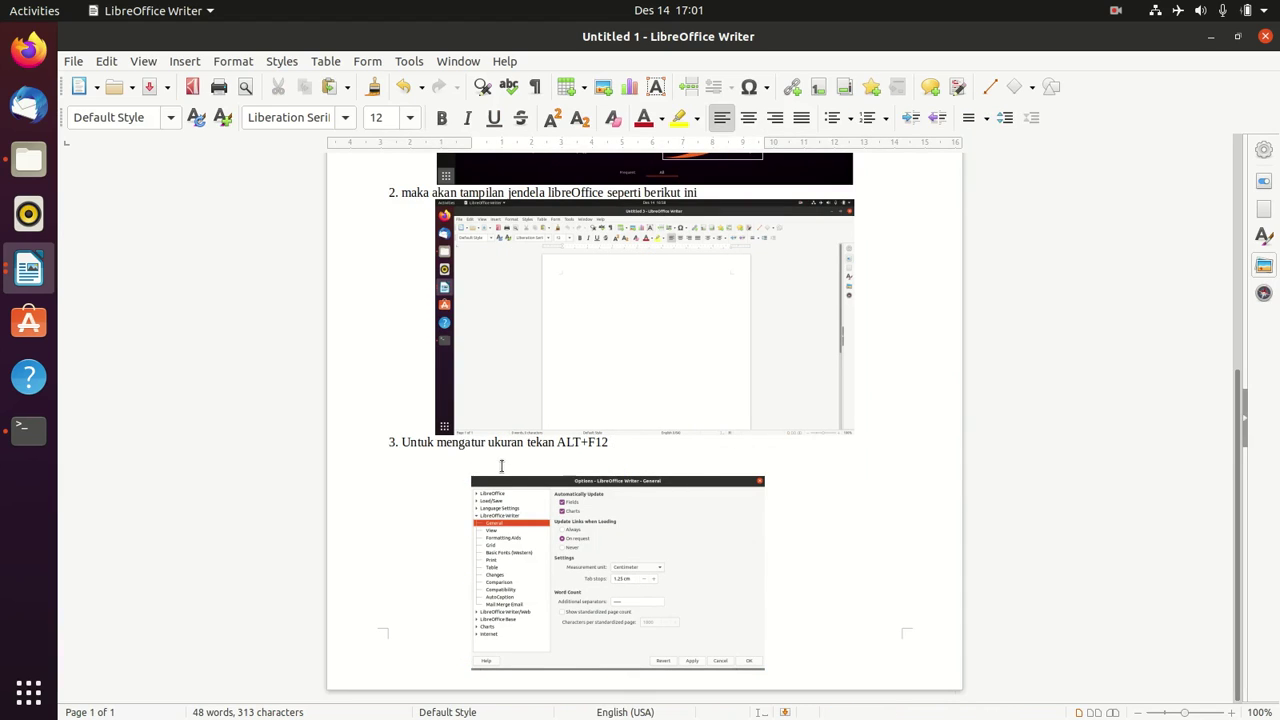
- Insert one blank line between item 2's text and its Writer window screenshot
key(Return)
key(Return)
key(ctrl+z)
click(632, 557)
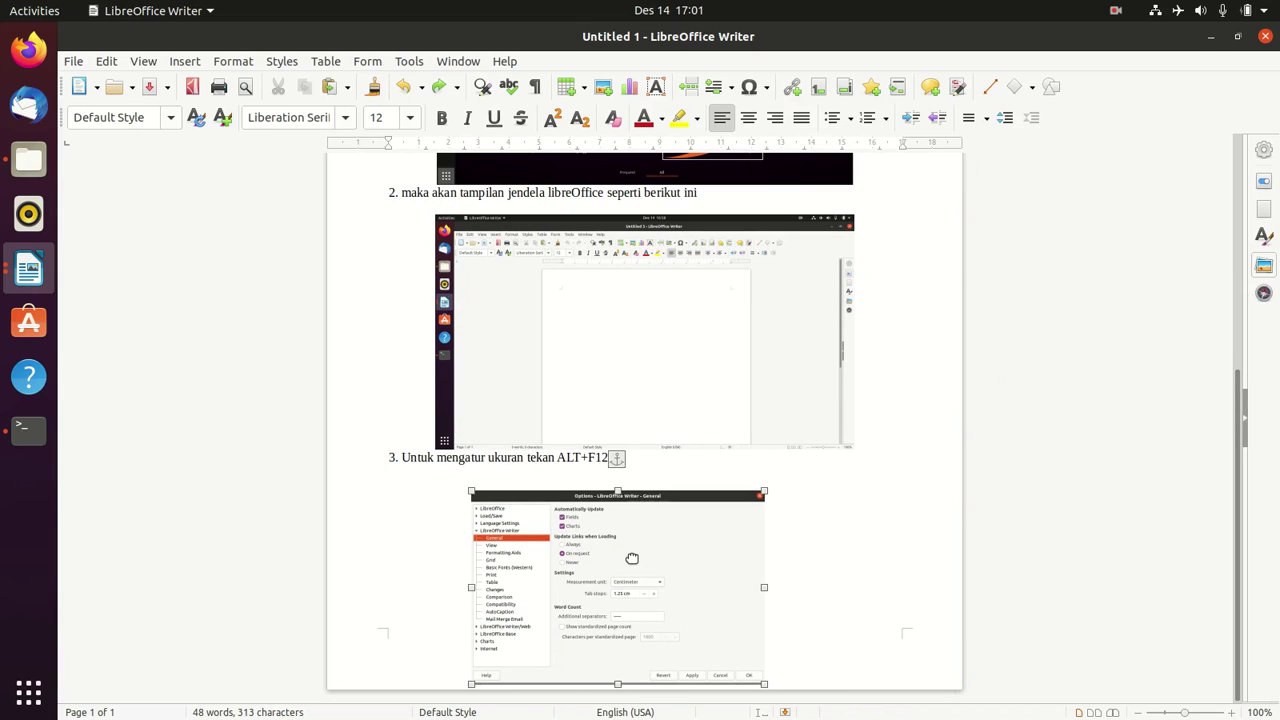
- Try to shrink the applications screenshot under item 1 to about 9.00 × 4.74 cm, and undo the resize
scroll(663, 523, up, 4)
click(712, 345)
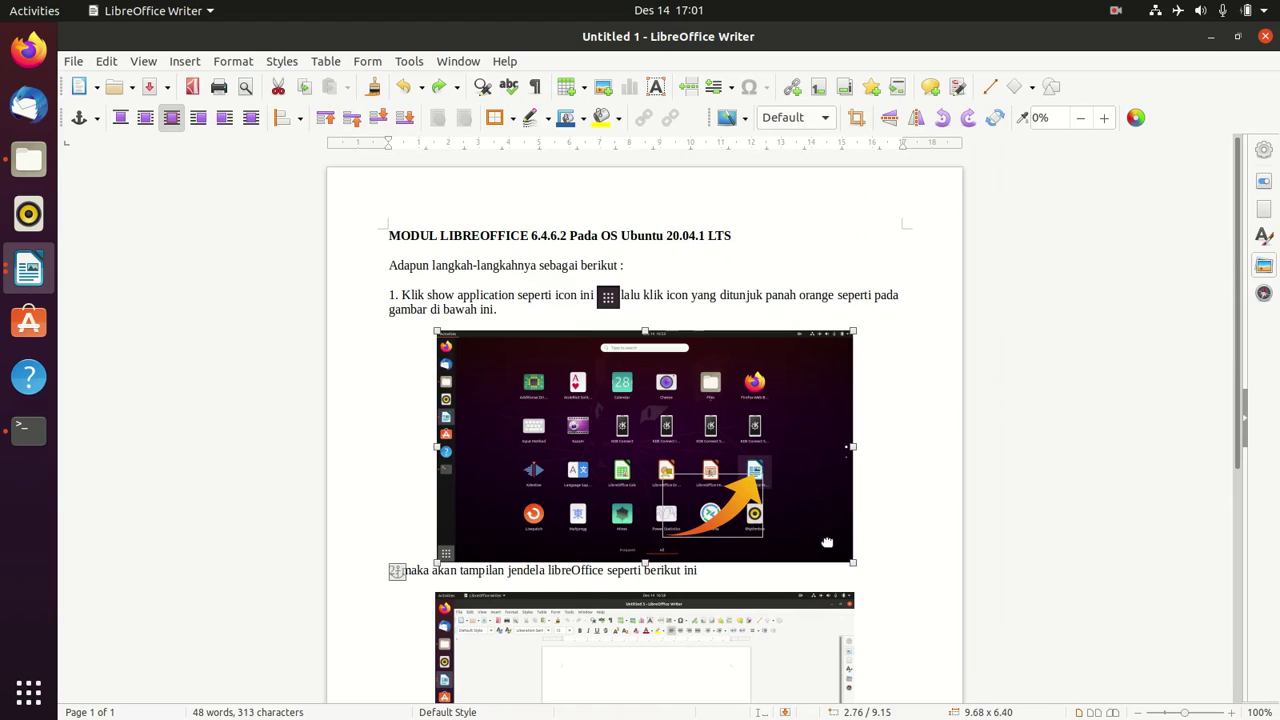
drag(850, 562, 706, 472)
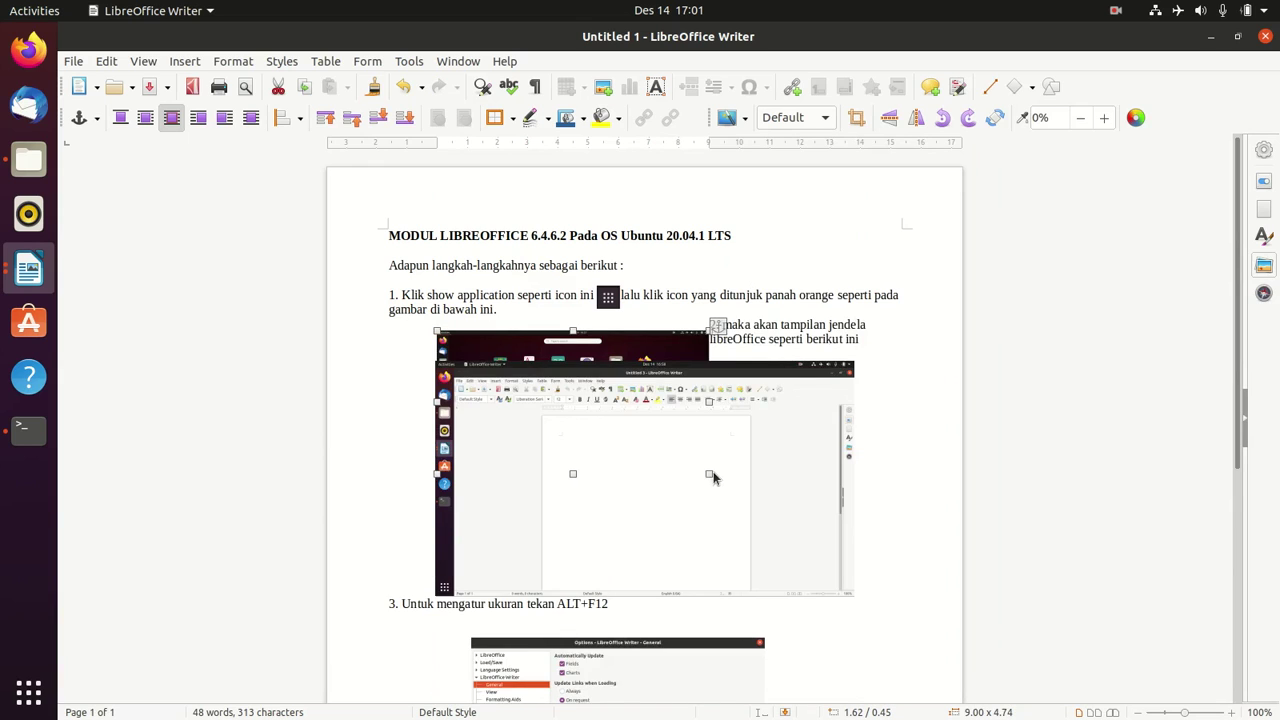
key(ctrl+z)
- Copy the whole line of item 3 and delete it from above the Options dialog image
scroll(822, 551, down, 3)
scroll(760, 480, down, 3)
scroll(710, 414, up, 1)
scroll(600, 440, down, 1)
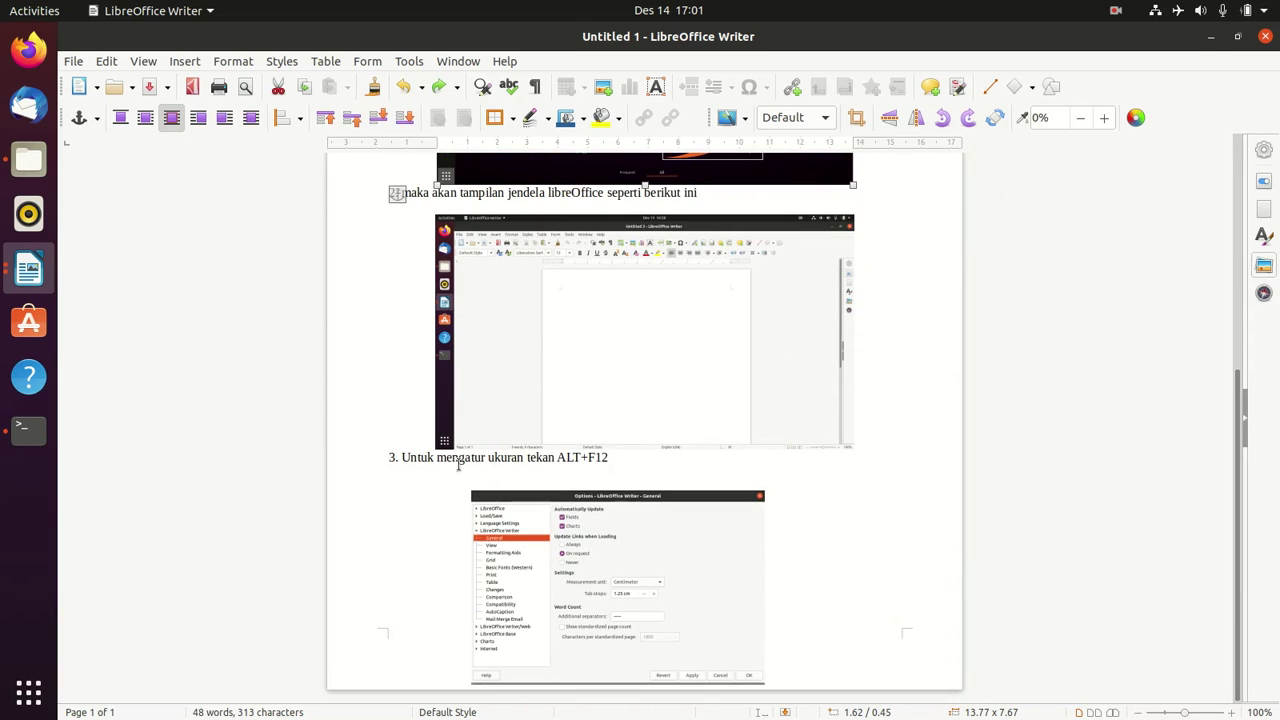
triple_click(400, 457)
key(ctrl+c)
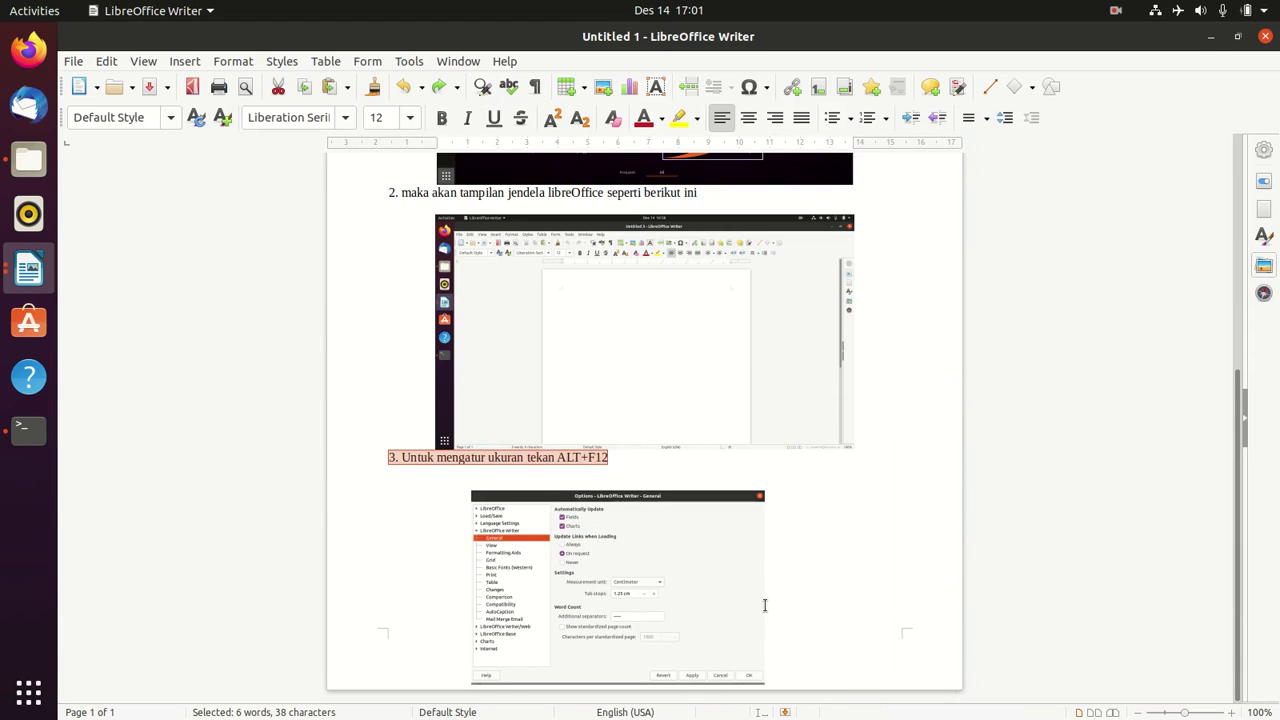
key(BackSpace)
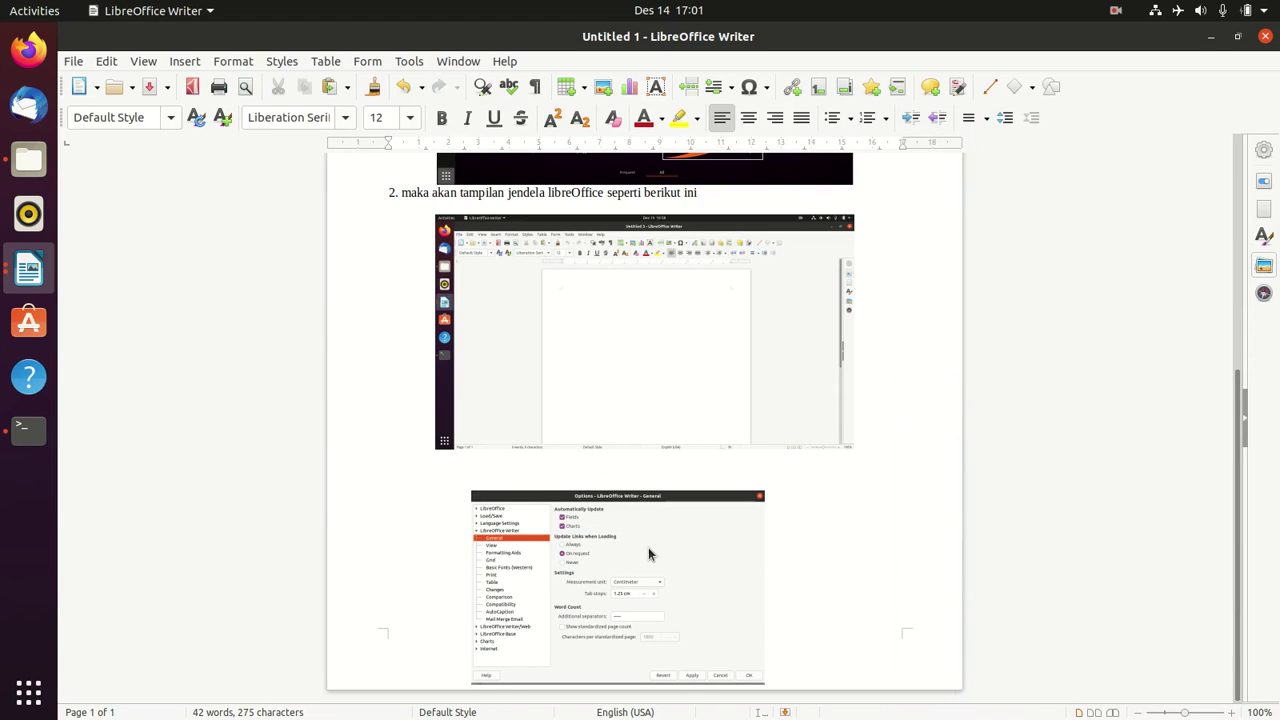
- Delete the Options dialog image below the Writer window screenshot
key(Return)
key(ctrl+z)
click(628, 513)
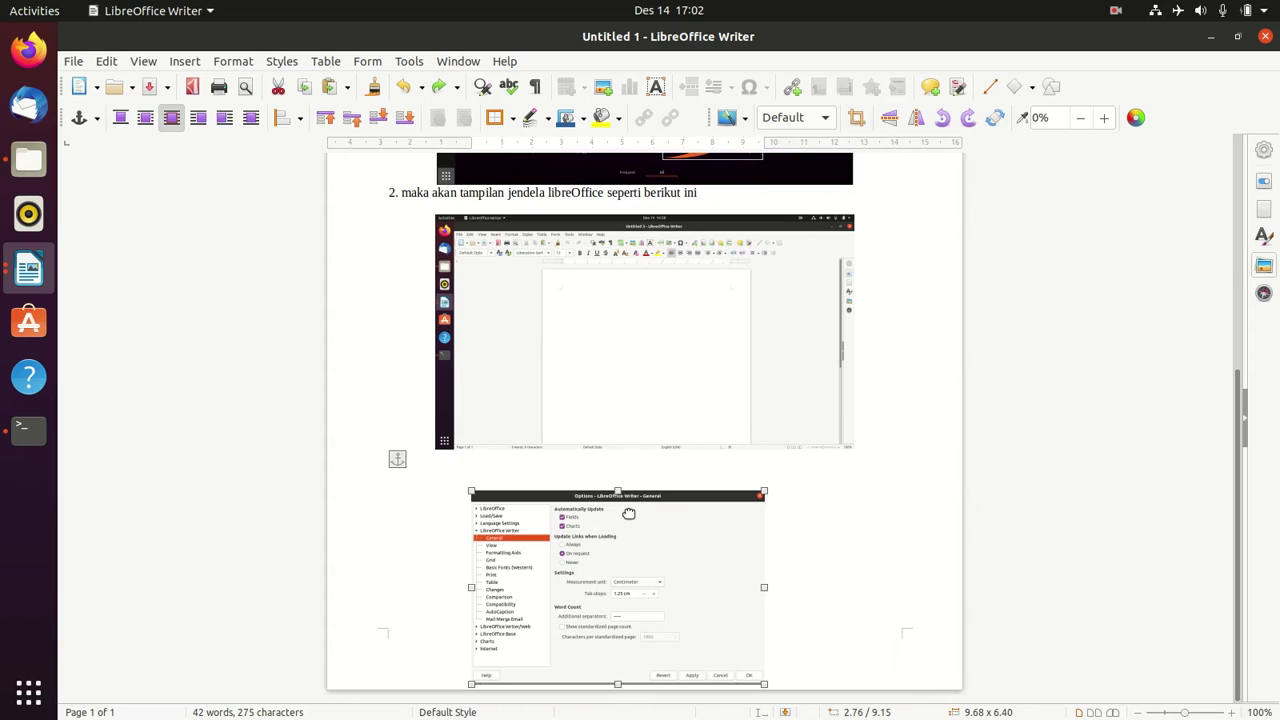
key(Delete)
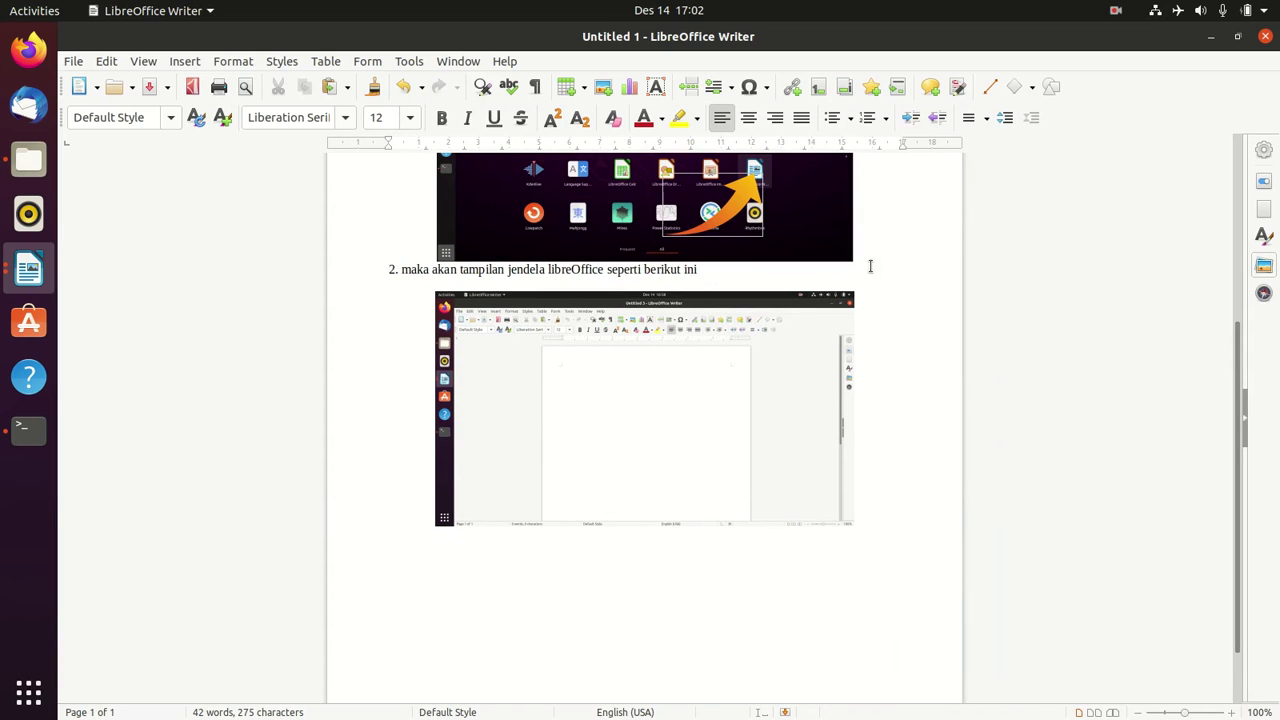
- Try to insert a blank line above the applications screenshot under item 1, and undo it
scroll(863, 294, up, 2)
scroll(698, 449, up, 3)
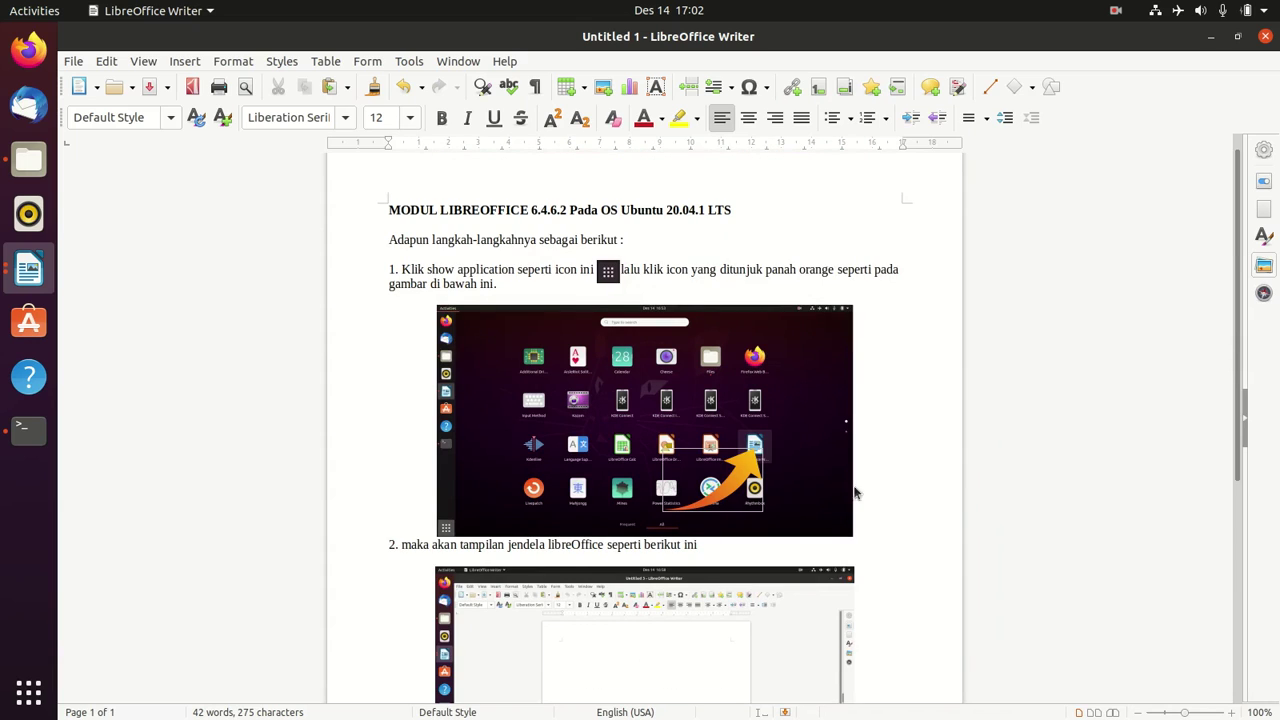
key(Return)
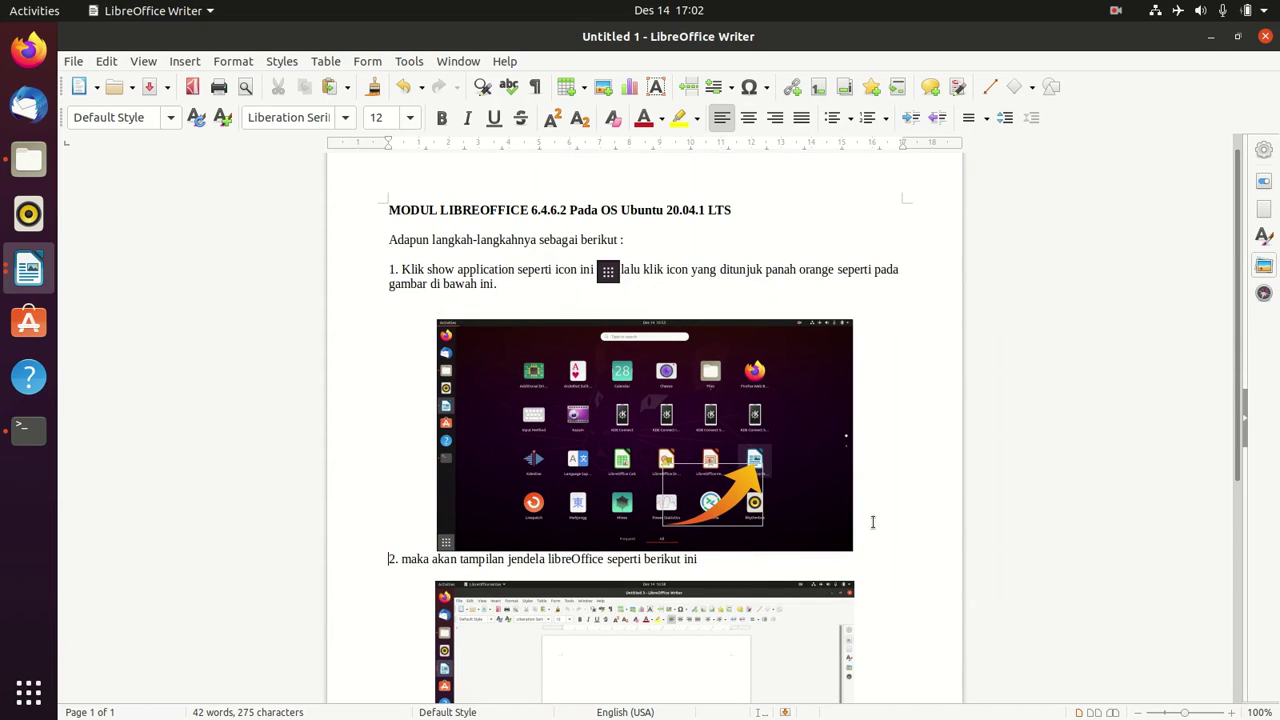
key(ctrl+z)
scroll(872, 521, down, 3)
key(Return)
key(BackSpace)
scroll(612, 541, down, 4)
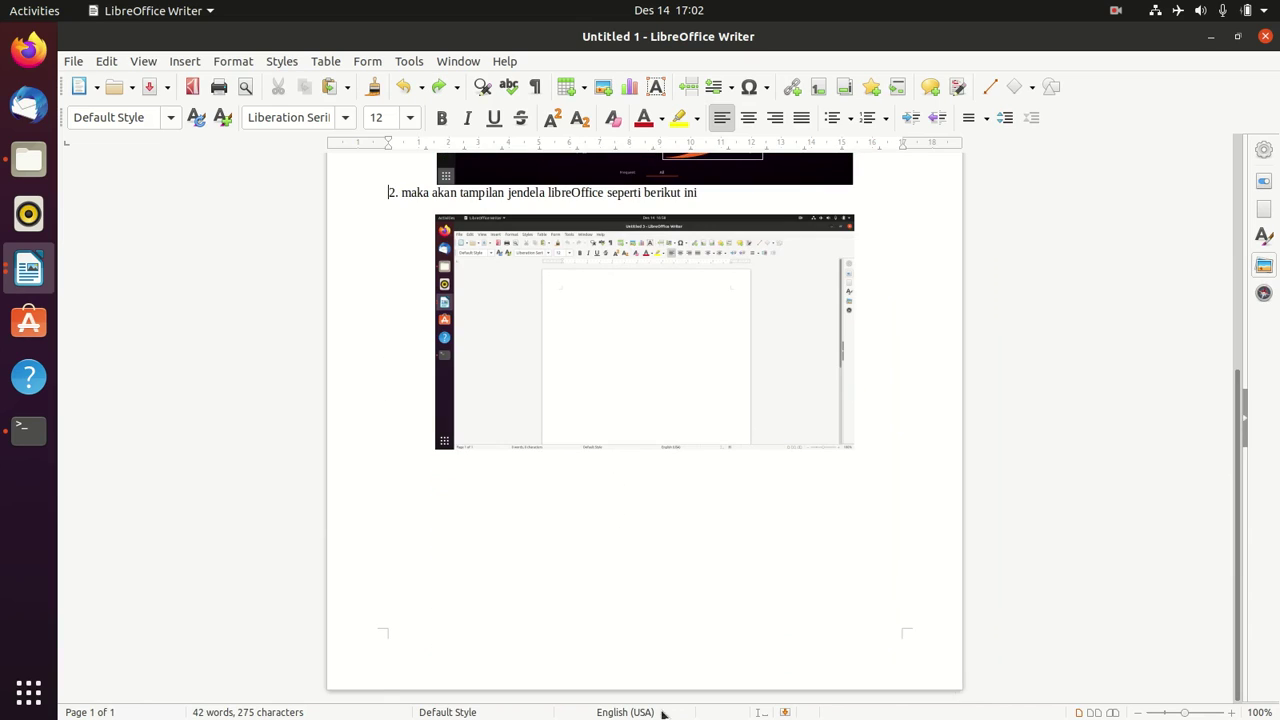
- Add blank lines after item 2's text and paste the copied line "3. Untuk mengatur ukuran tekan ALT+F12" below the Writer window screenshot
key(Return)
key(Return)
key(Return)
key(Return)
key(Return)
key(Return)
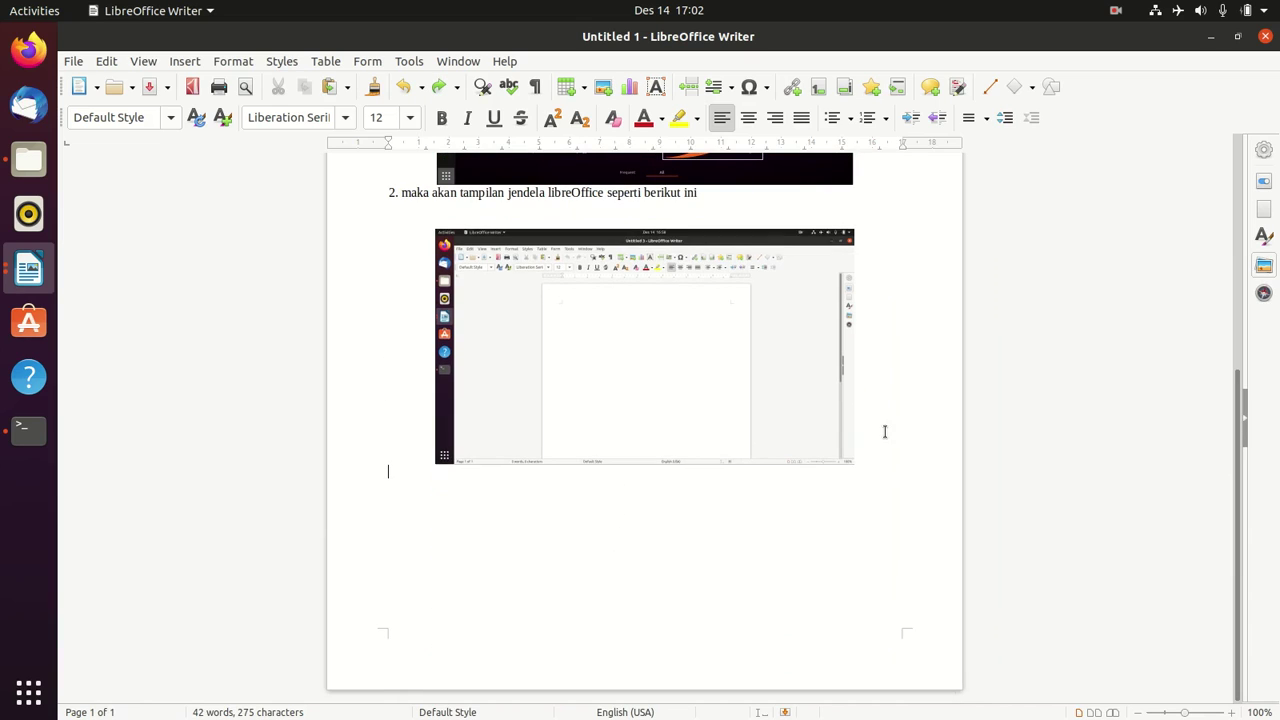
key(Return)
key(Return)
key(Return)
key(Return)
key(Return)
key(Return)
key(Return)
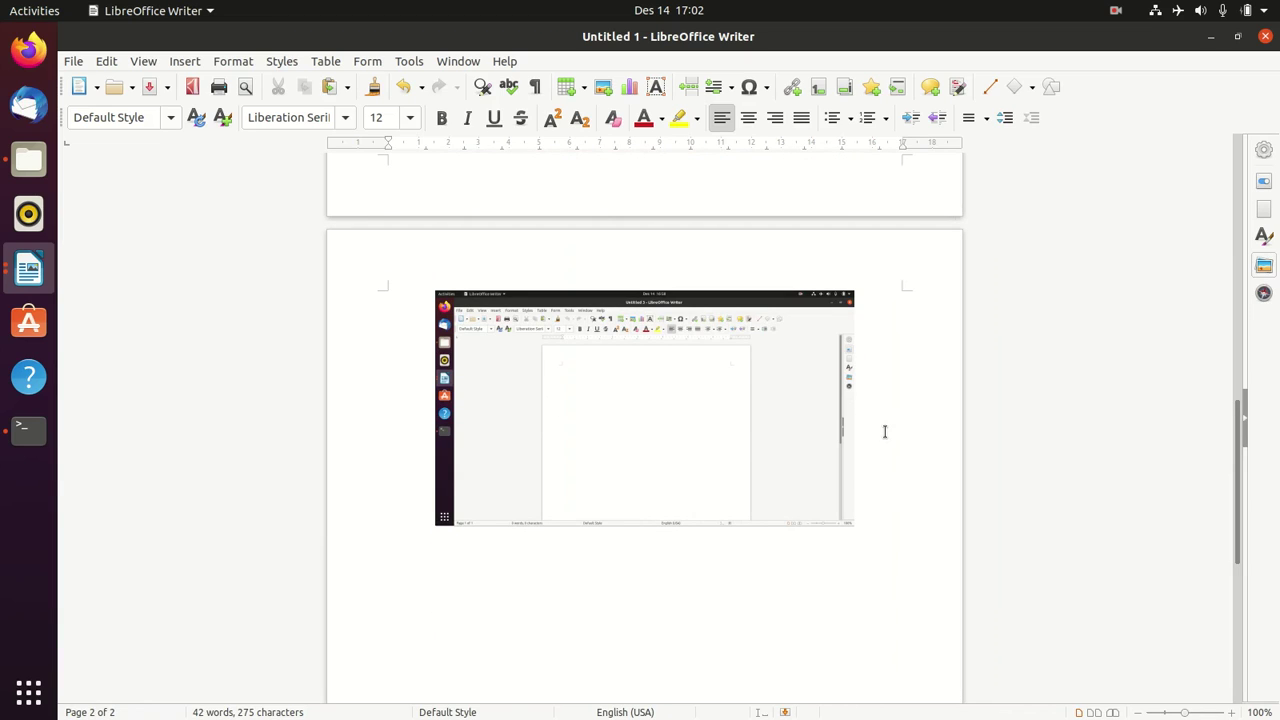
key(ctrl+v)
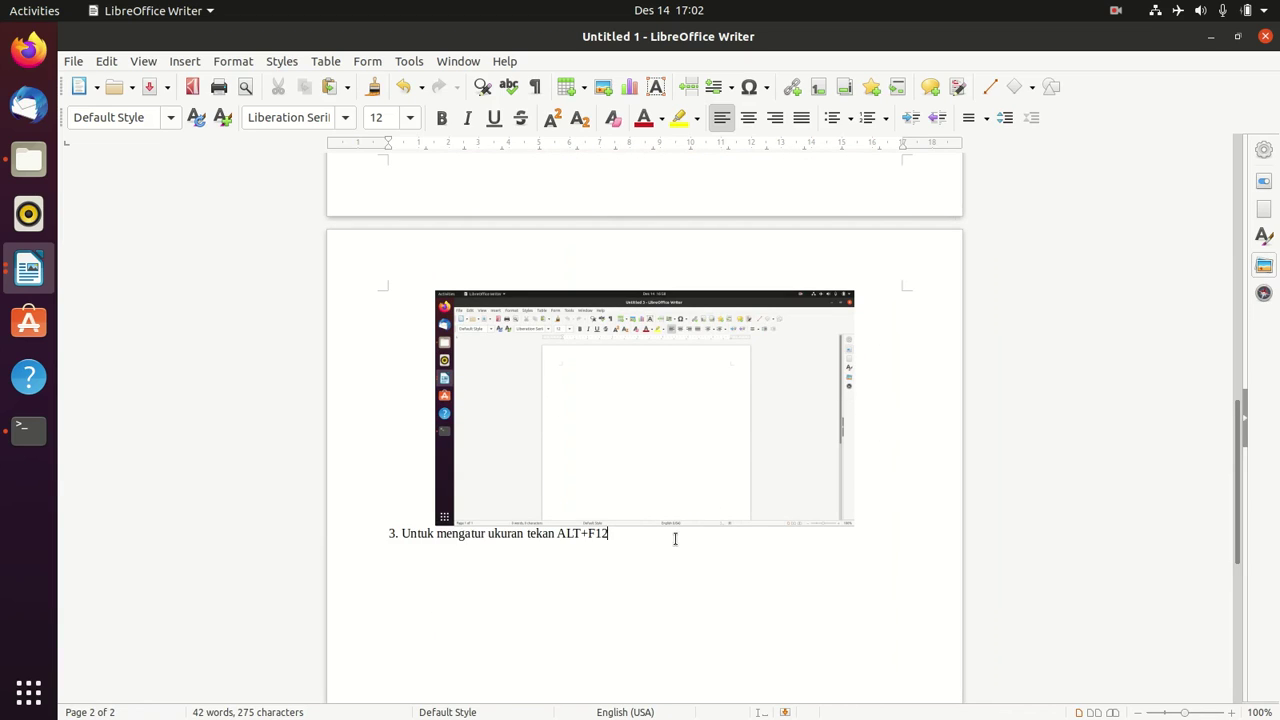
- Move the Writer window screenshot back to page 1 directly under item 2, leaving item 3 on page 2
click(652, 447)
scroll(661, 435, up, 2)
drag(663, 549, 677, 145)
scroll(676, 200, up, 1)
scroll(670, 300, down, 1)
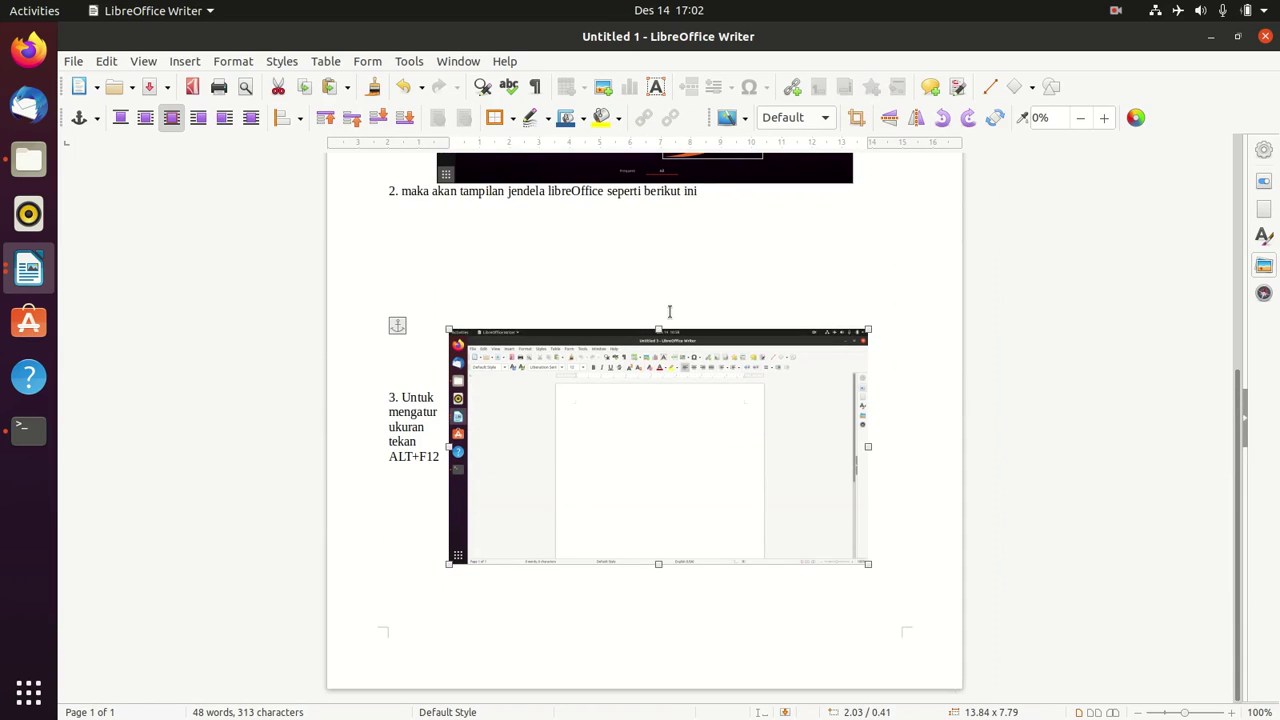
drag(592, 441, 577, 323)
scroll(497, 477, down, 6)
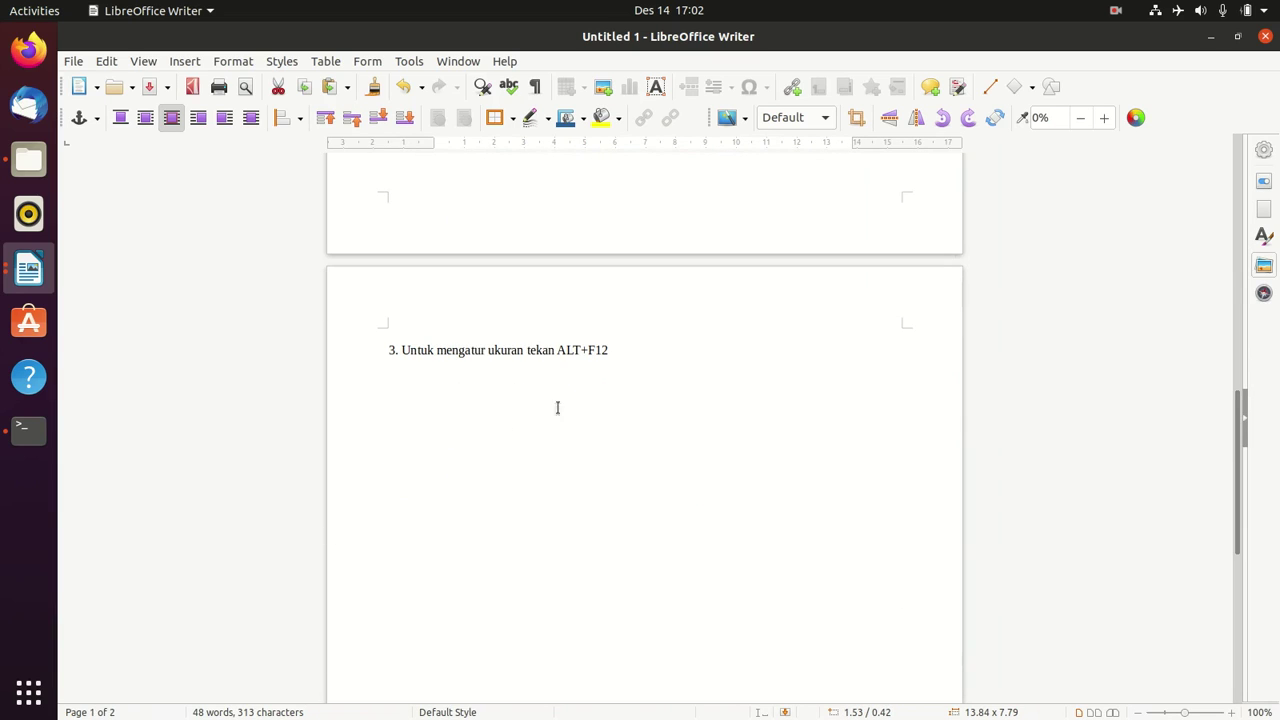
- Copy the Options dialog screenshot from the file manager and paste it below item 3
click(28, 160)
click(600, 587)
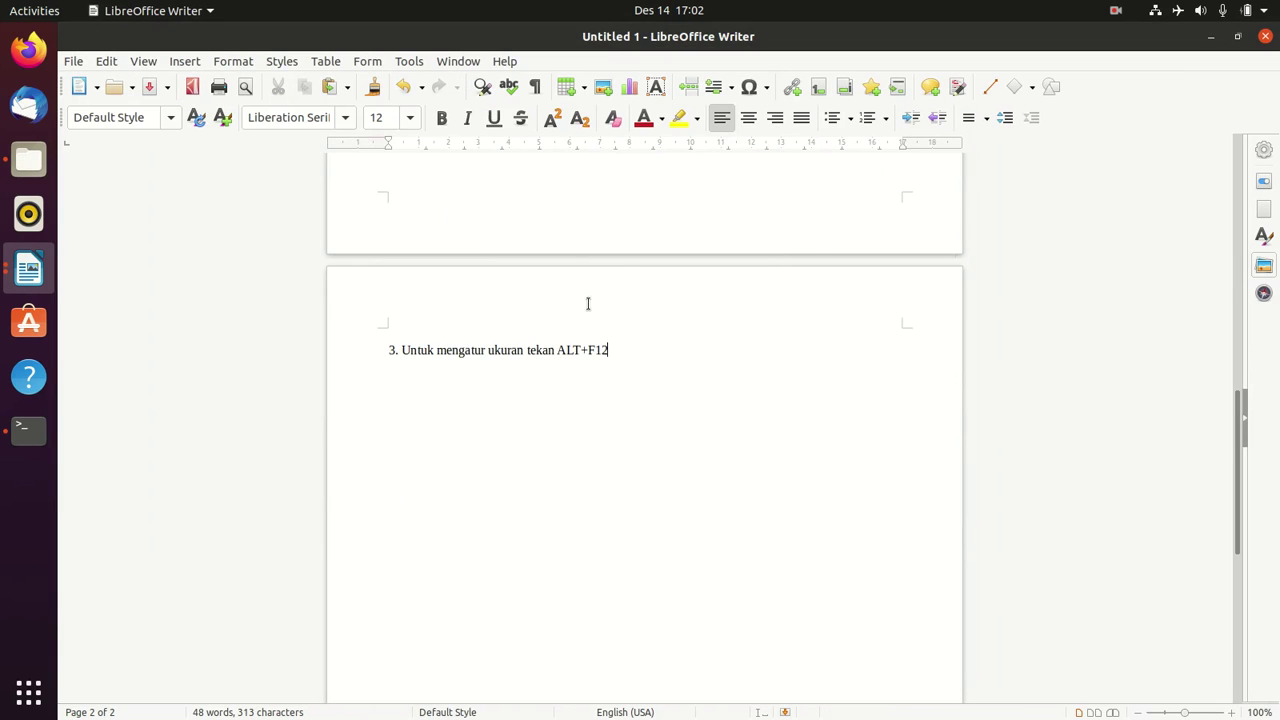
key(ctrl+v)
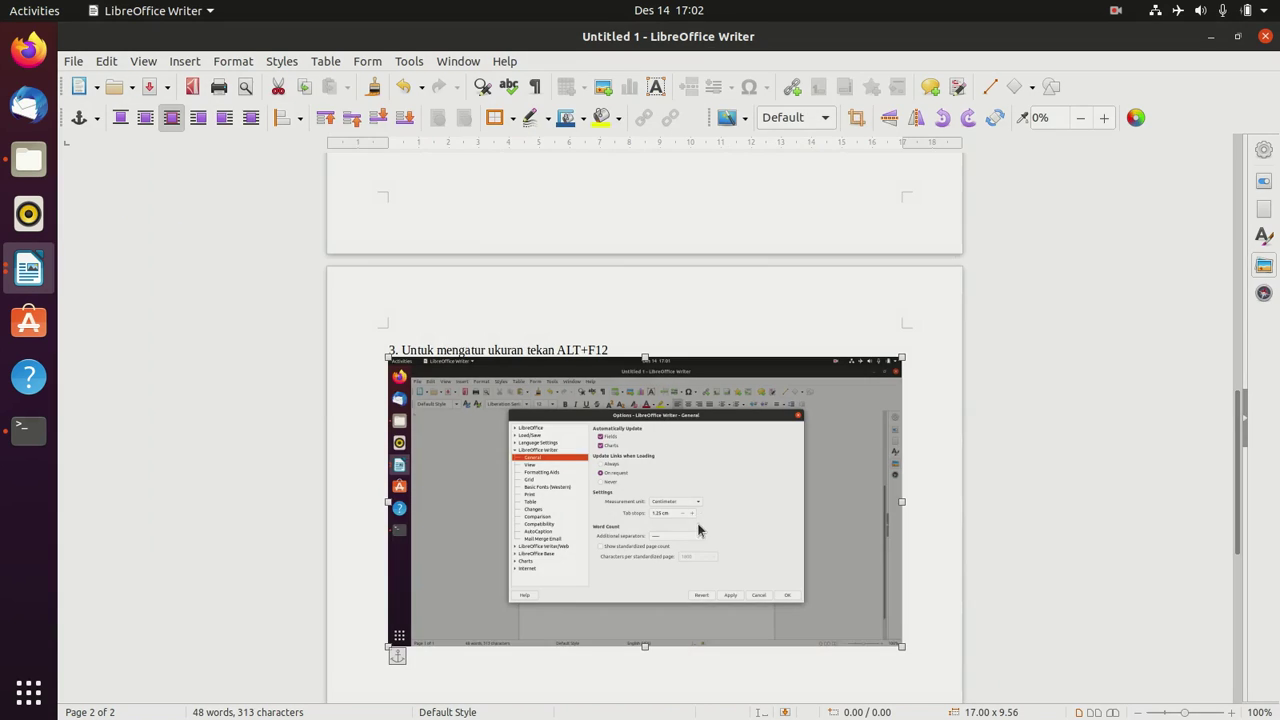
- Crop the pasted screenshot to the Options dialog, about 9.82 × 6.46 cm, and move it directly under item 3
double_click(698, 530)
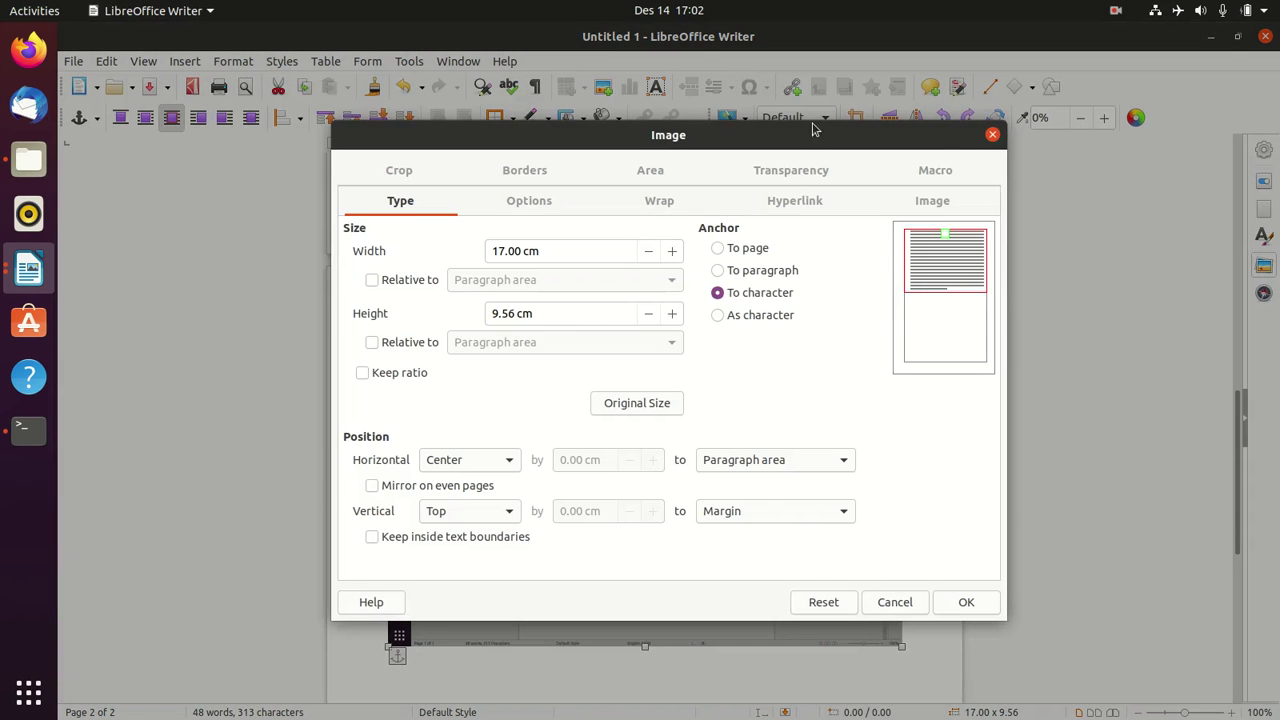
click(993, 136)
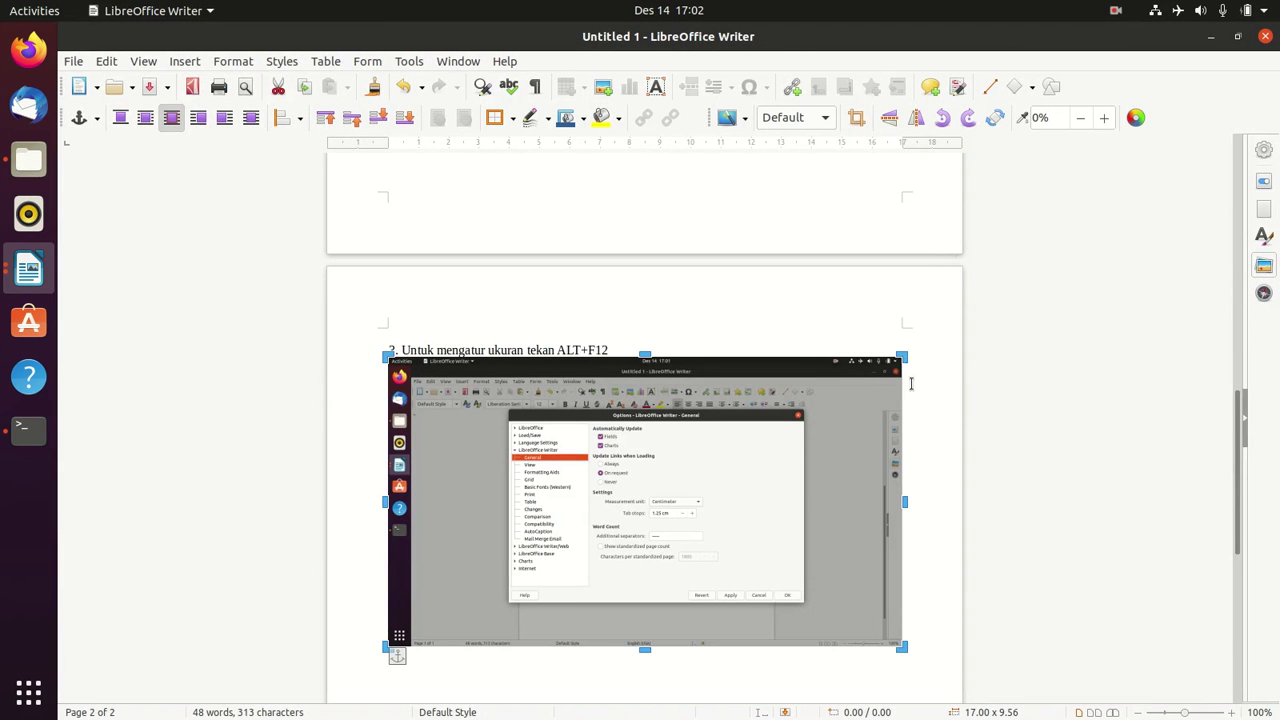
drag(900, 359, 804, 410)
drag(388, 647, 508, 604)
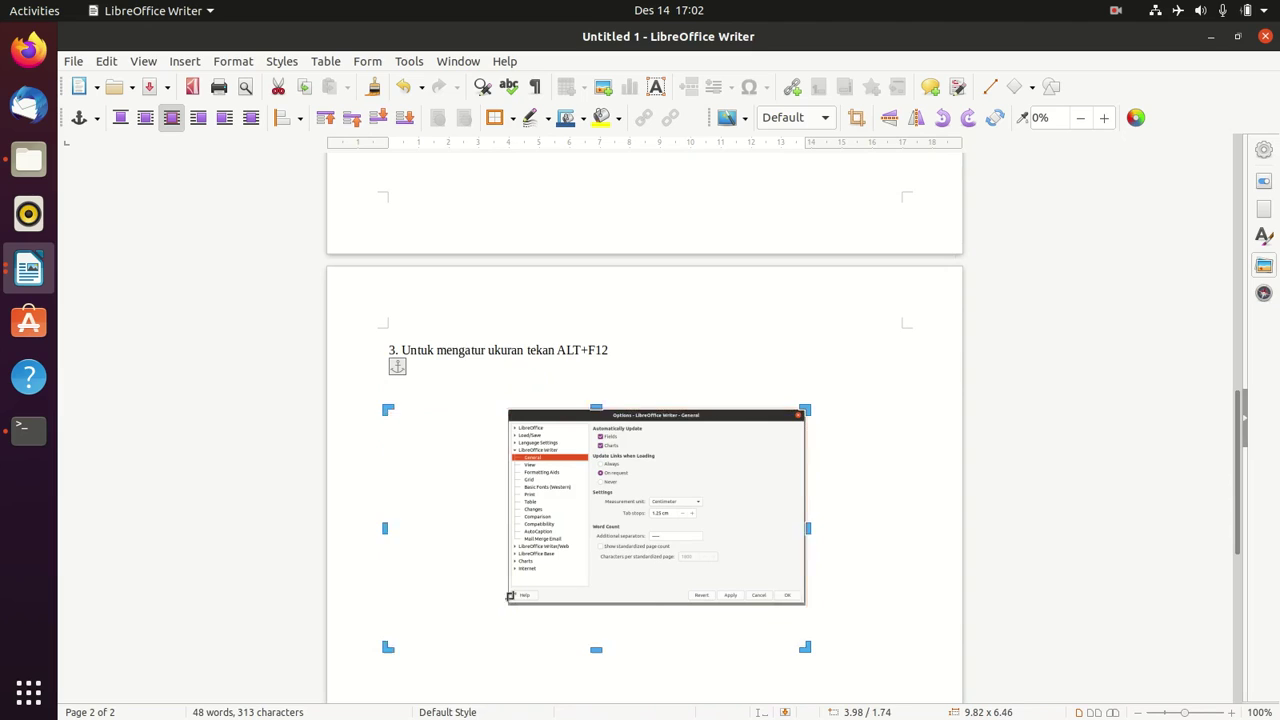
click(886, 499)
click(706, 498)
drag(707, 495, 680, 455)
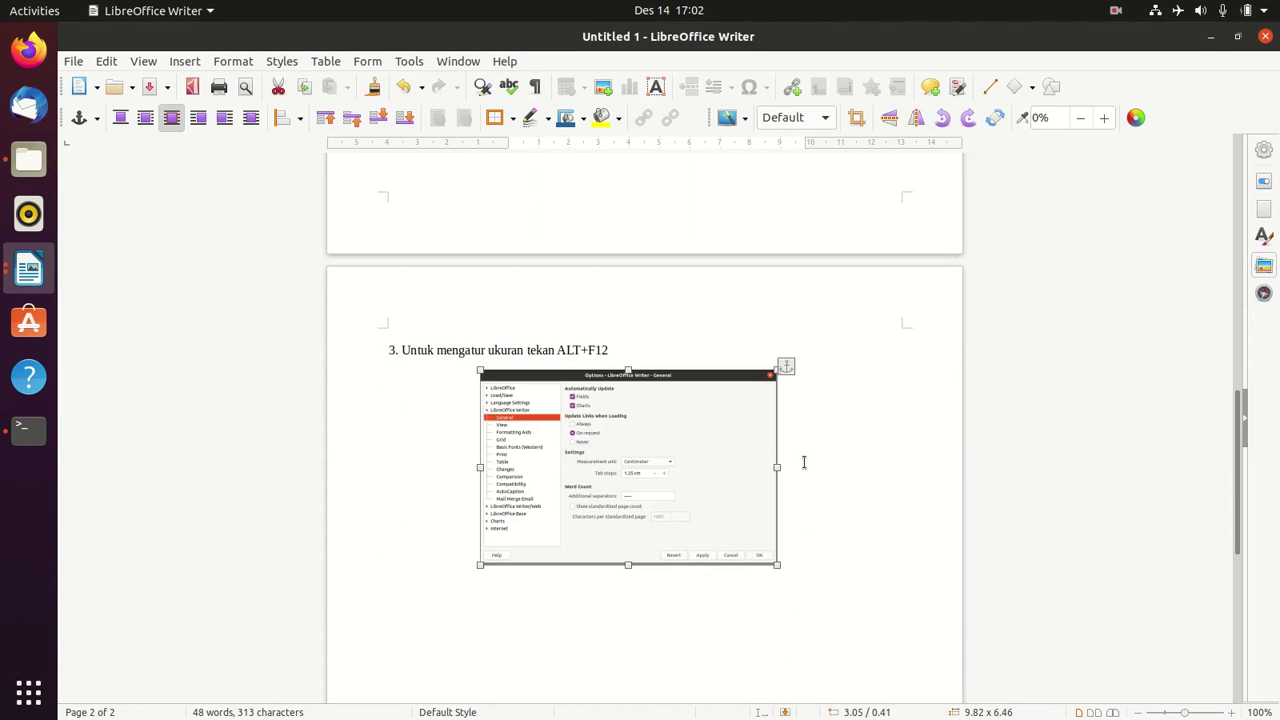
- Insert the word "unit" after "ukuran" in item 3's text
scroll(834, 474, up, 8)
scroll(834, 474, up, 5)
key(Escape)
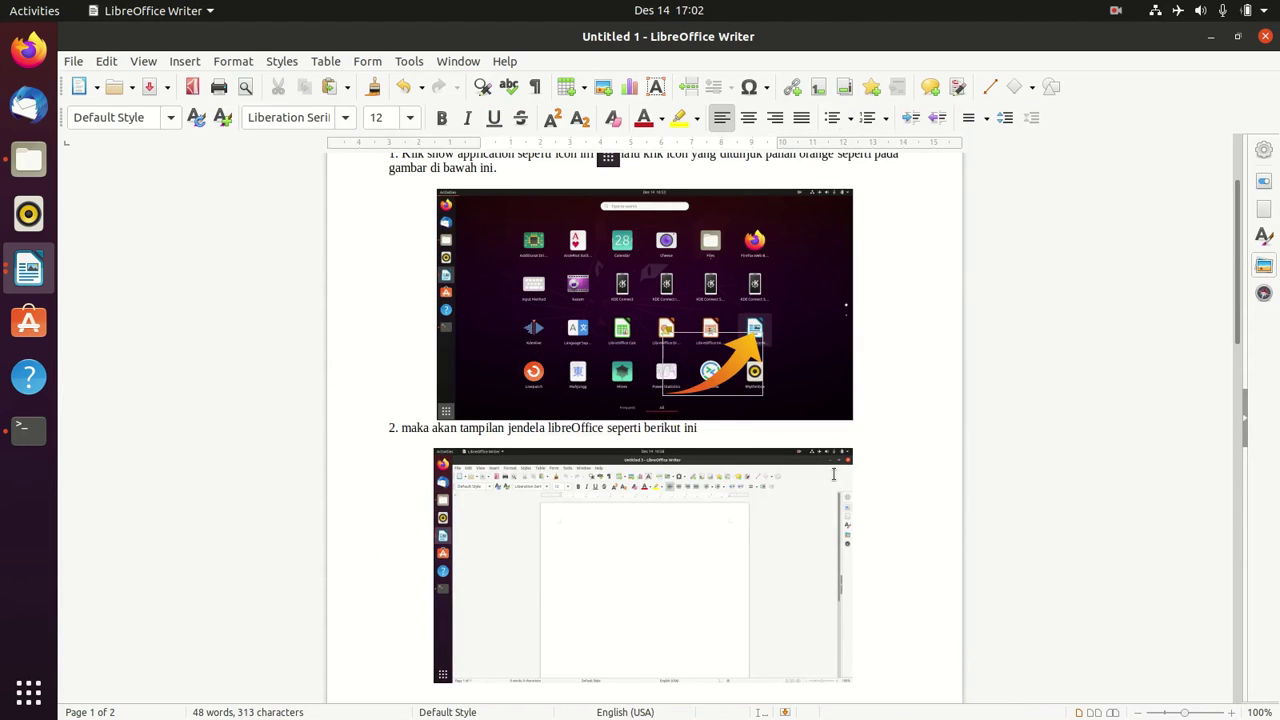
scroll(540, 450, down, 4)
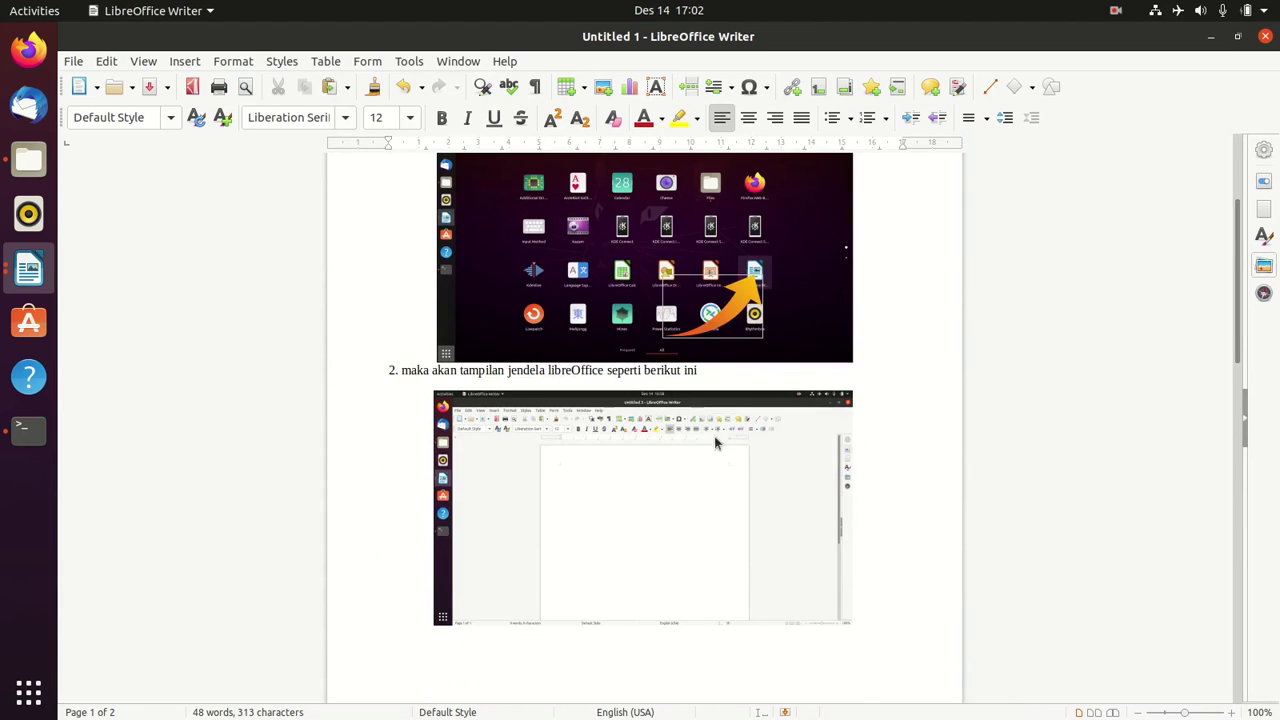
scroll(715, 447, down, 12)
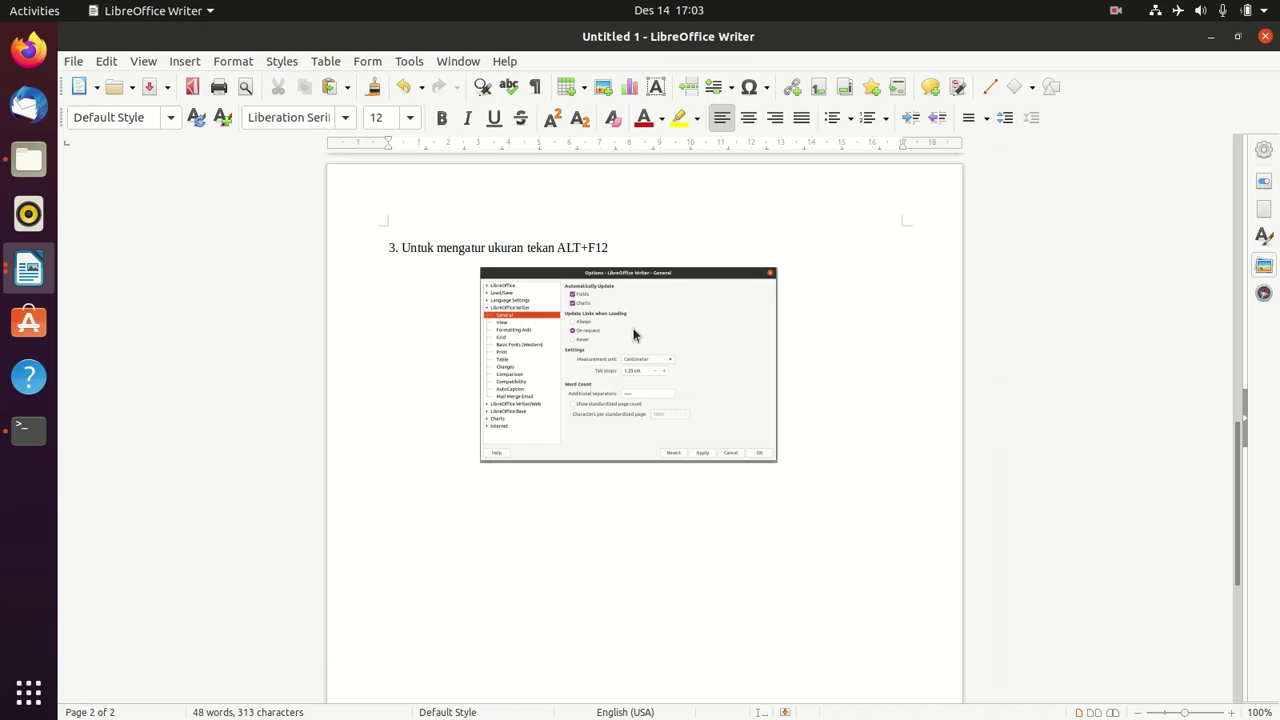
text(unit)
key(Return)
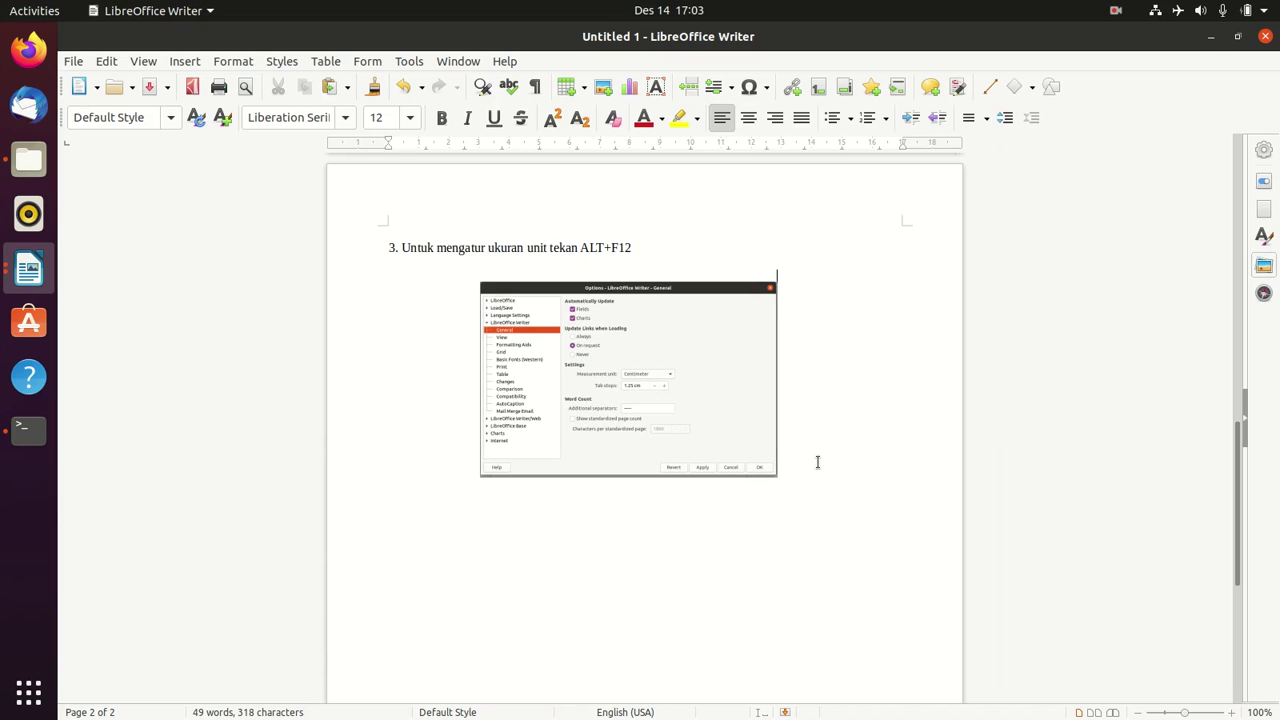
key(ctrl+z)
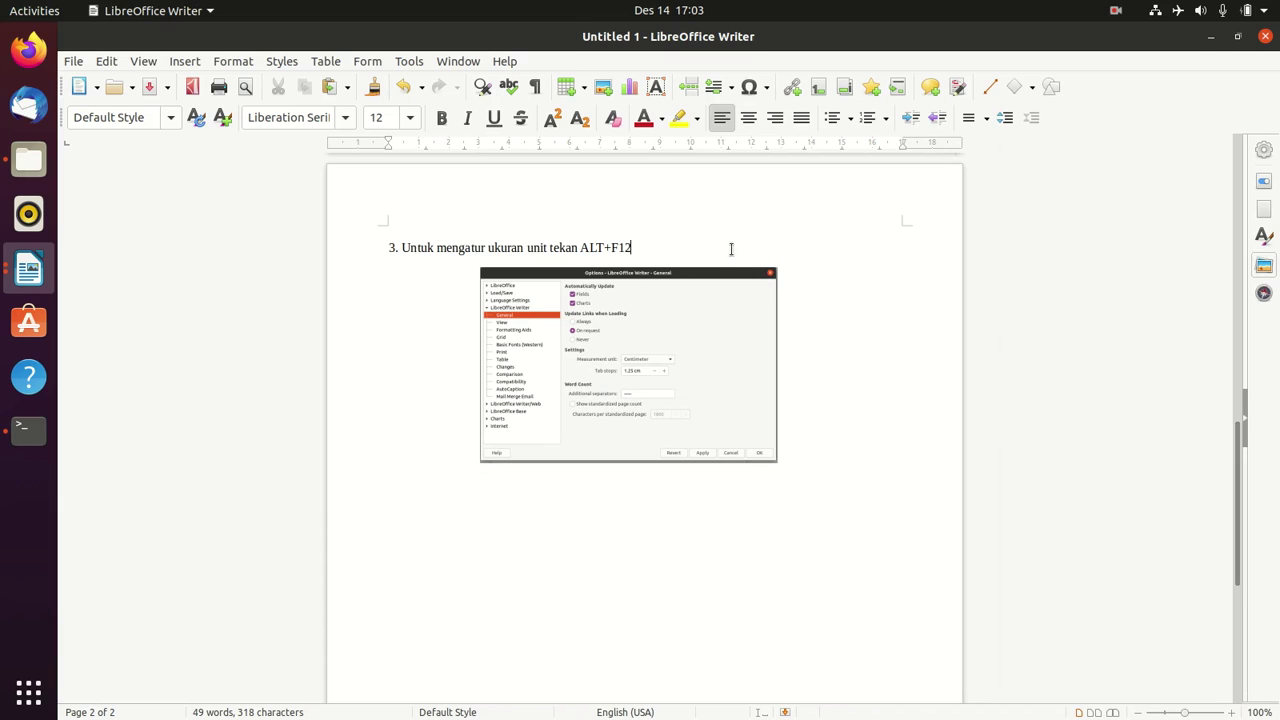
- Try to insert blank lines between item 3 and the Options dialog image, and undo them
click(691, 320)
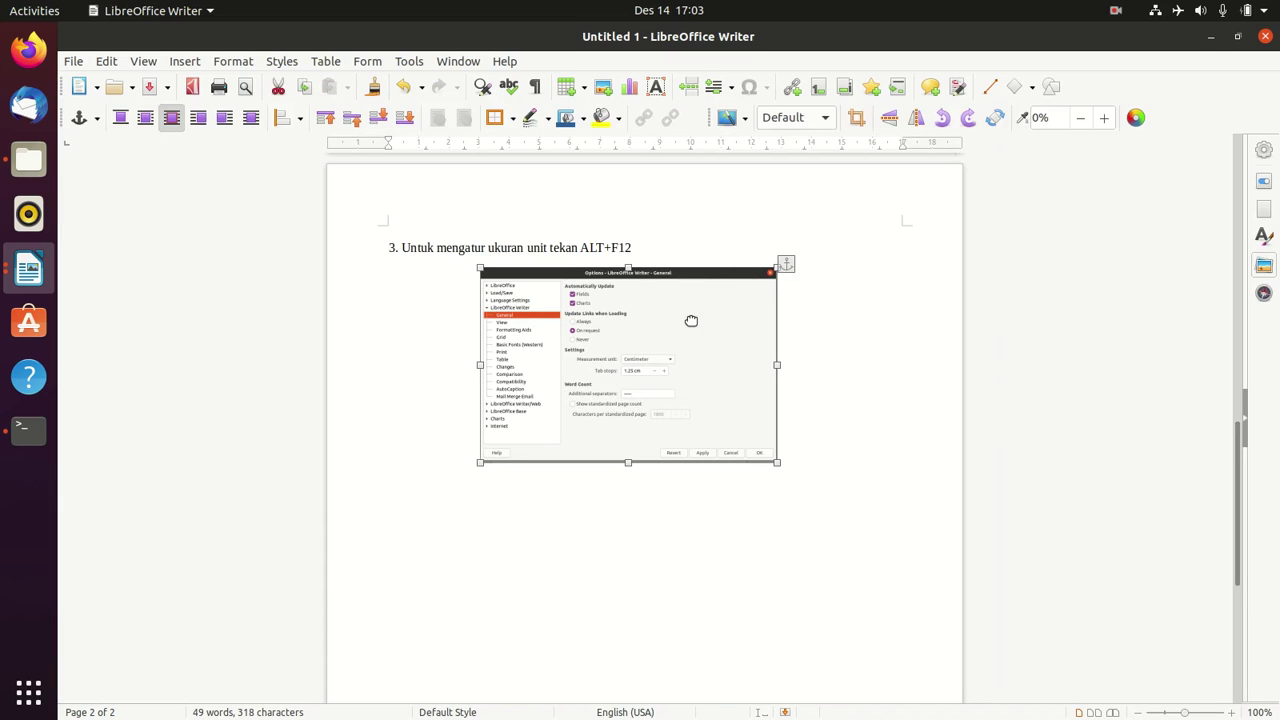
mouse_move(662, 324)
mouse_down()
mouse_move(785, 258)
mouse_move(717, 397)
mouse_move(646, 331)
mouse_move(660, 330)
mouse_up()
click(646, 250)
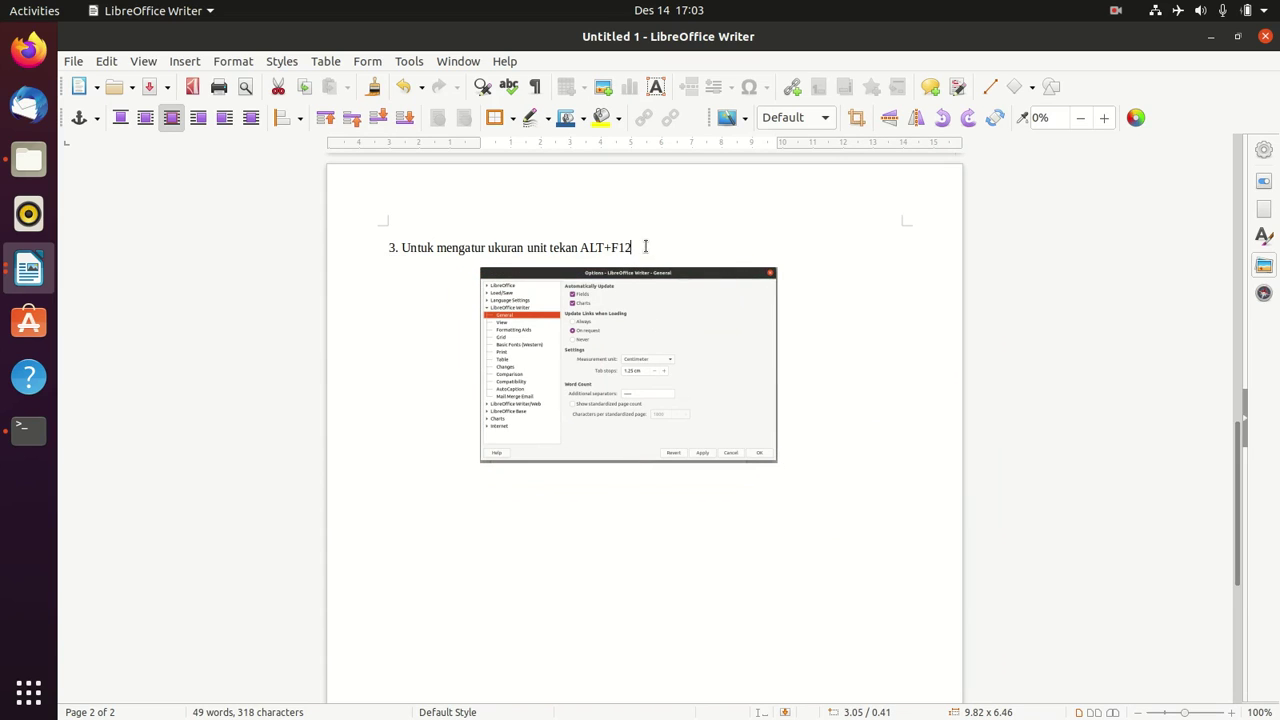
key(Return)
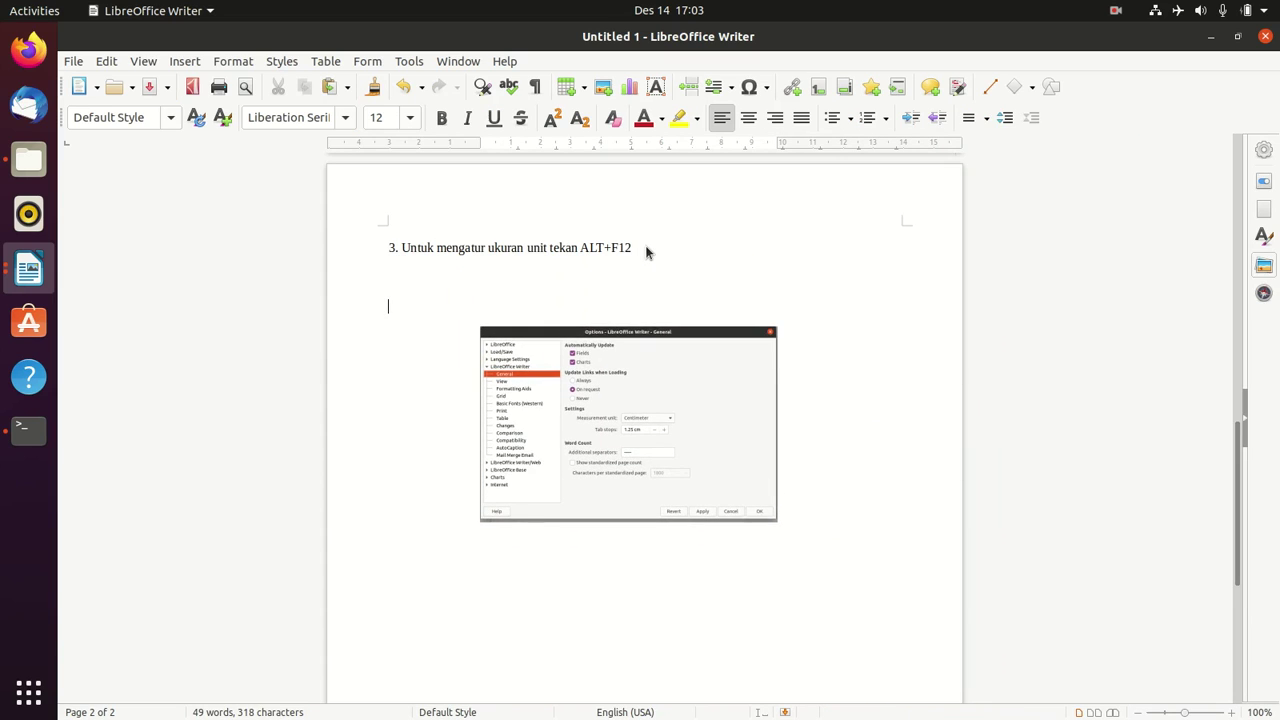
scroll(646, 253, up, 1)
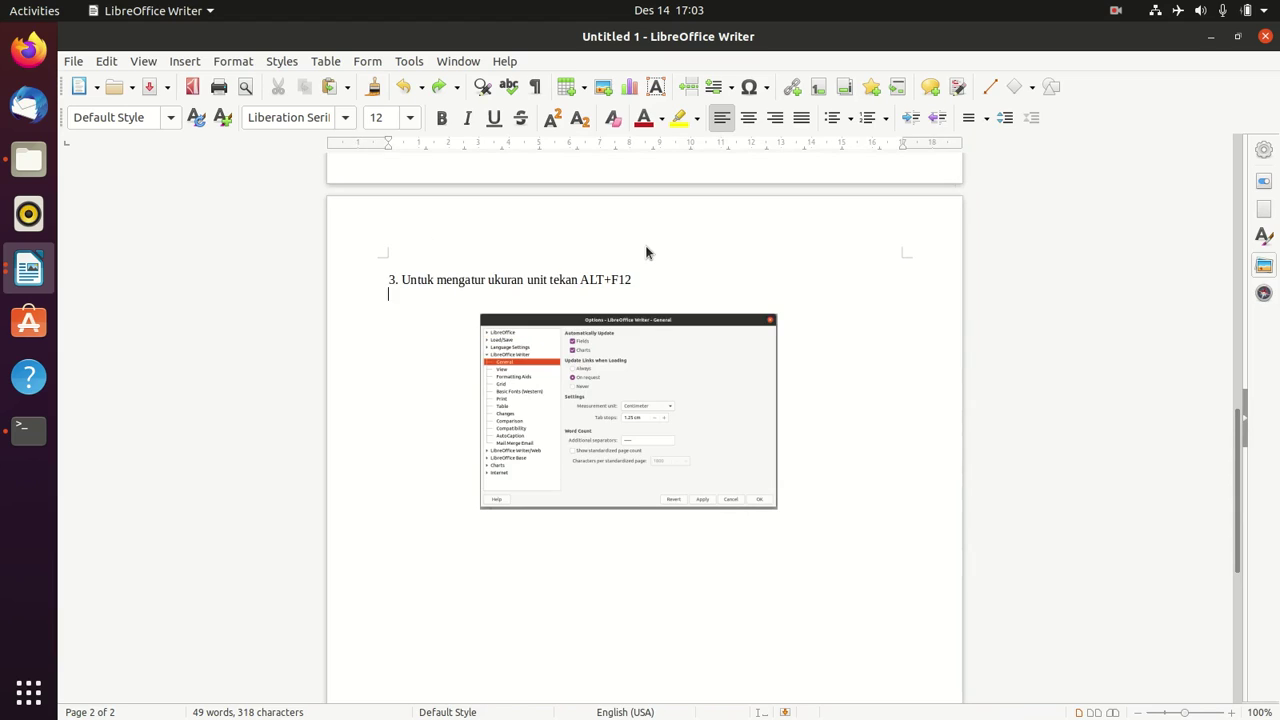
click(640, 360)
key(ctrl+z)
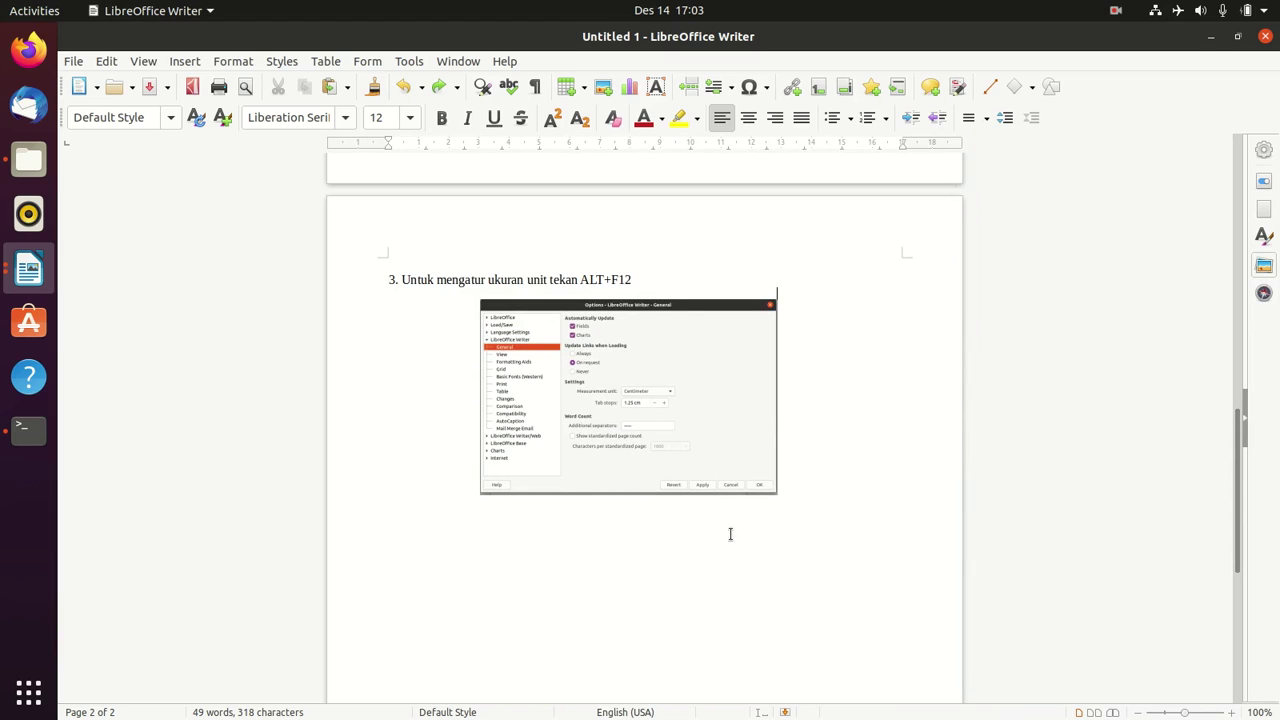
- Add a run of blank lines after item 3 and start a new item with "4."
scroll(537, 437, down, 4)
scroll(437, 349, up, 4)
scroll(520, 380, down, 5)
scroll(526, 317, up, 5)
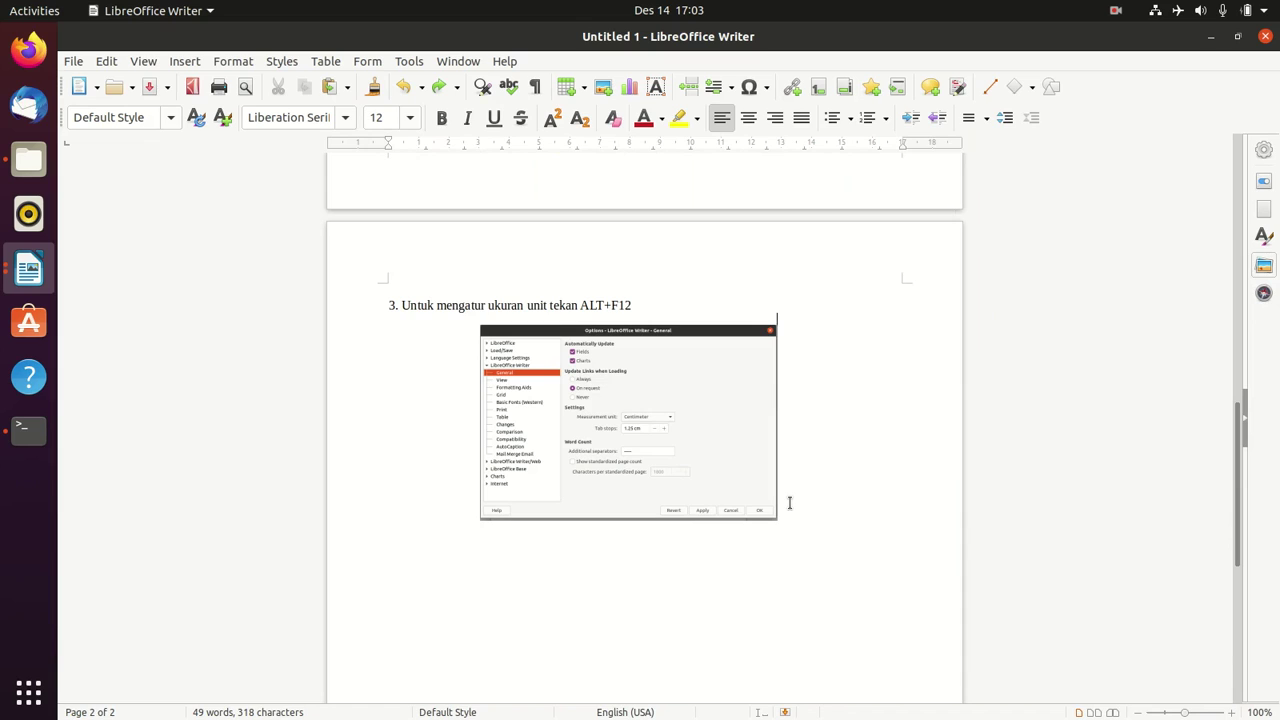
key(Return)
key(Return)
key(Return)
key(Return)
key(Return)
key(Return)
key(Return)
key(Return)
key(Return)
key(Return)
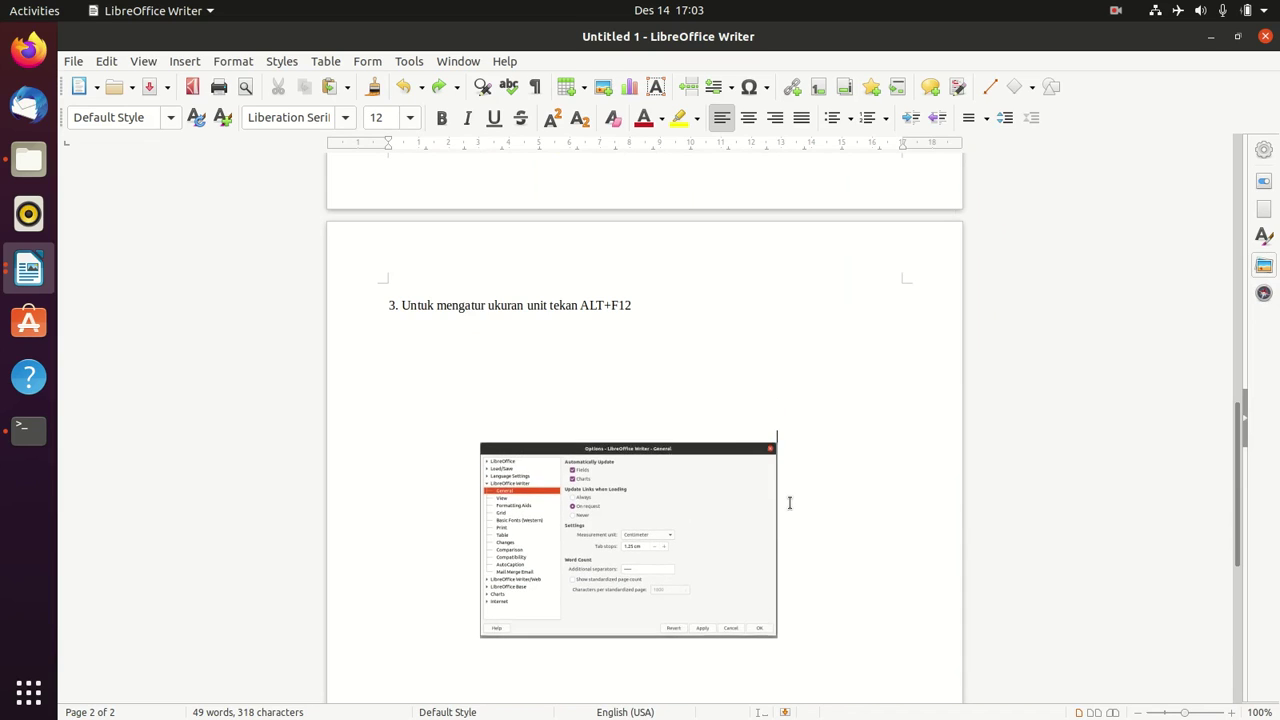
key(Return)
key(Return)
key(Return)
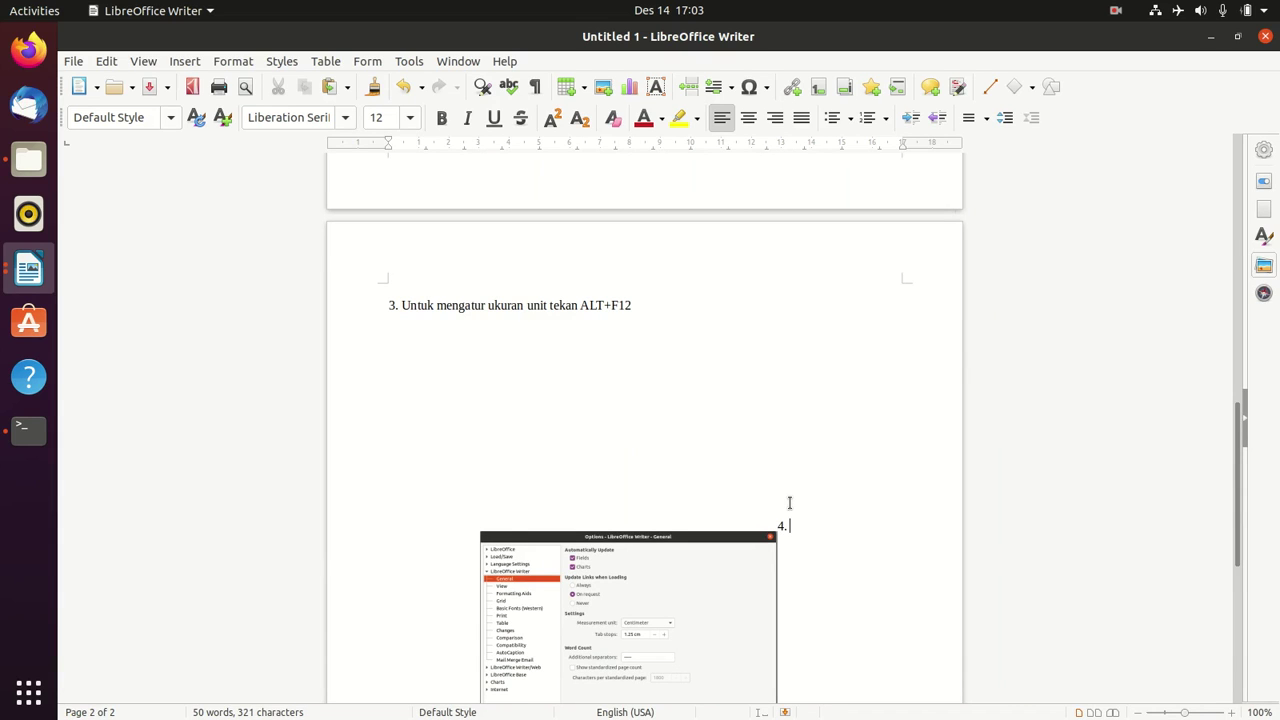
- Move the Options dialog image back up under item 3 and put "4." on its own line below the image
click(671, 617)
drag(671, 617, 671, 412)
click(777, 528)
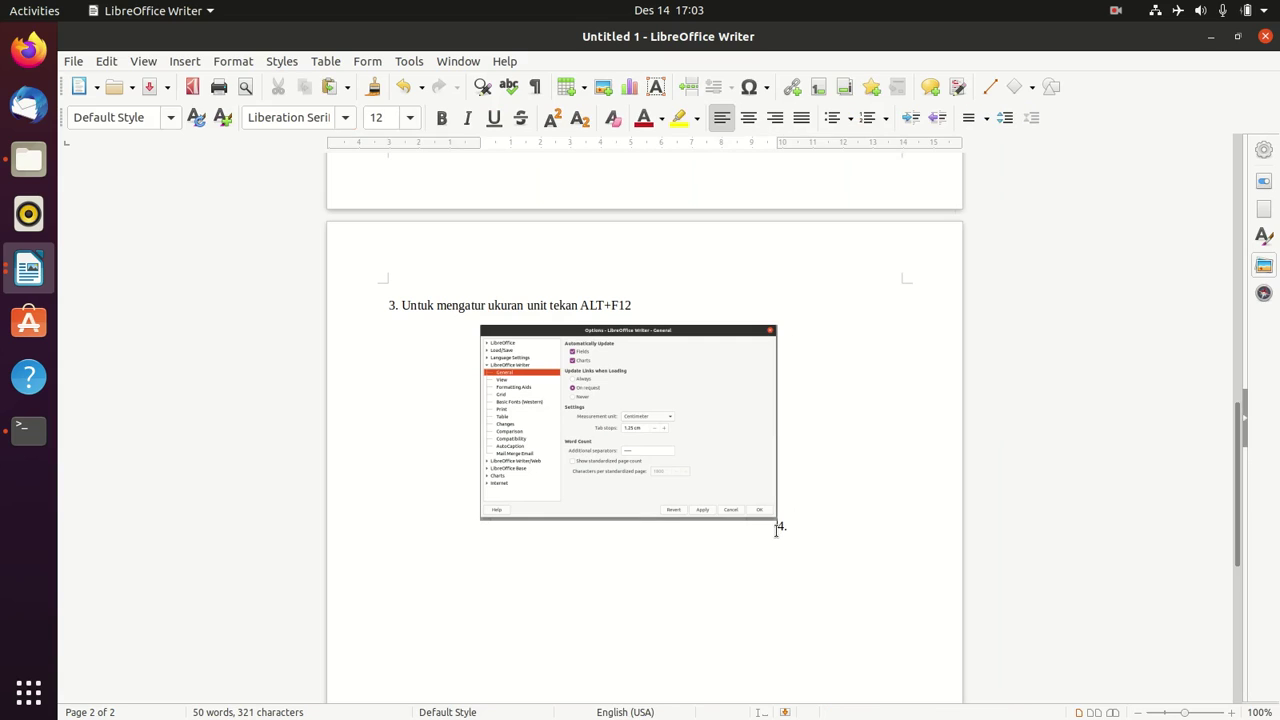
key(Return)
key(Return)
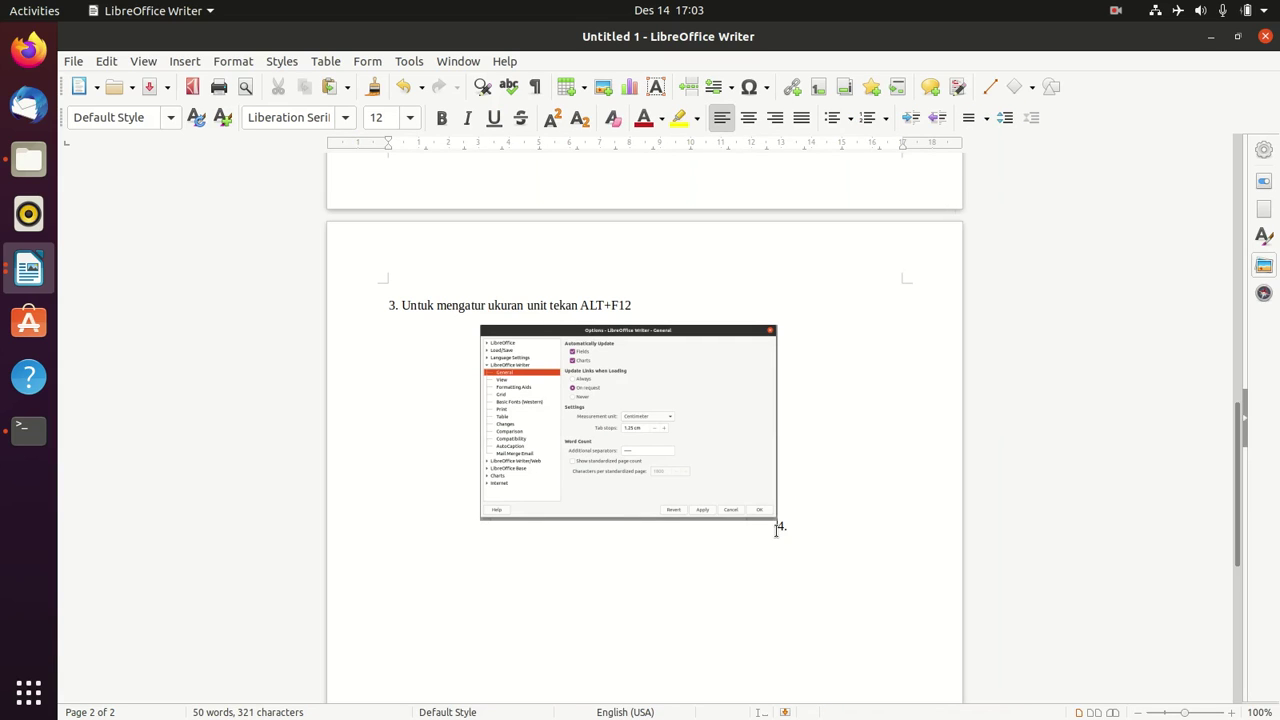
scroll(651, 368, up, 4)
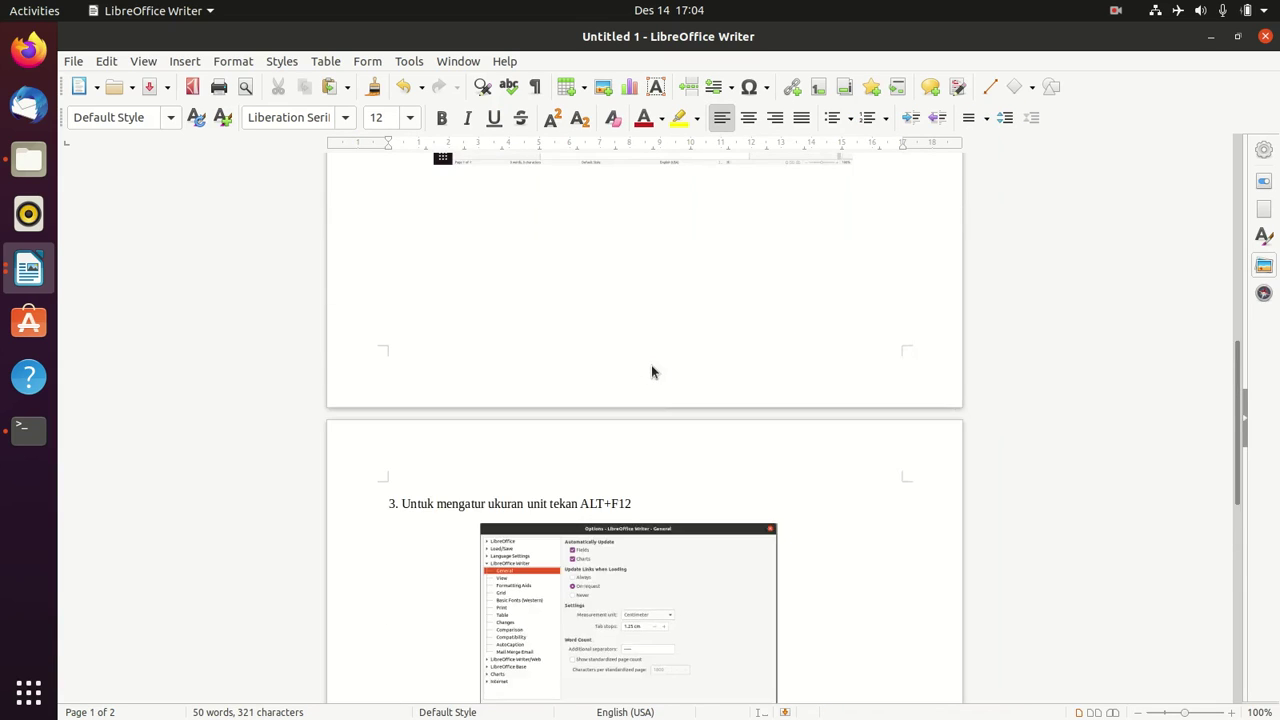
scroll(645, 378, down, 5)
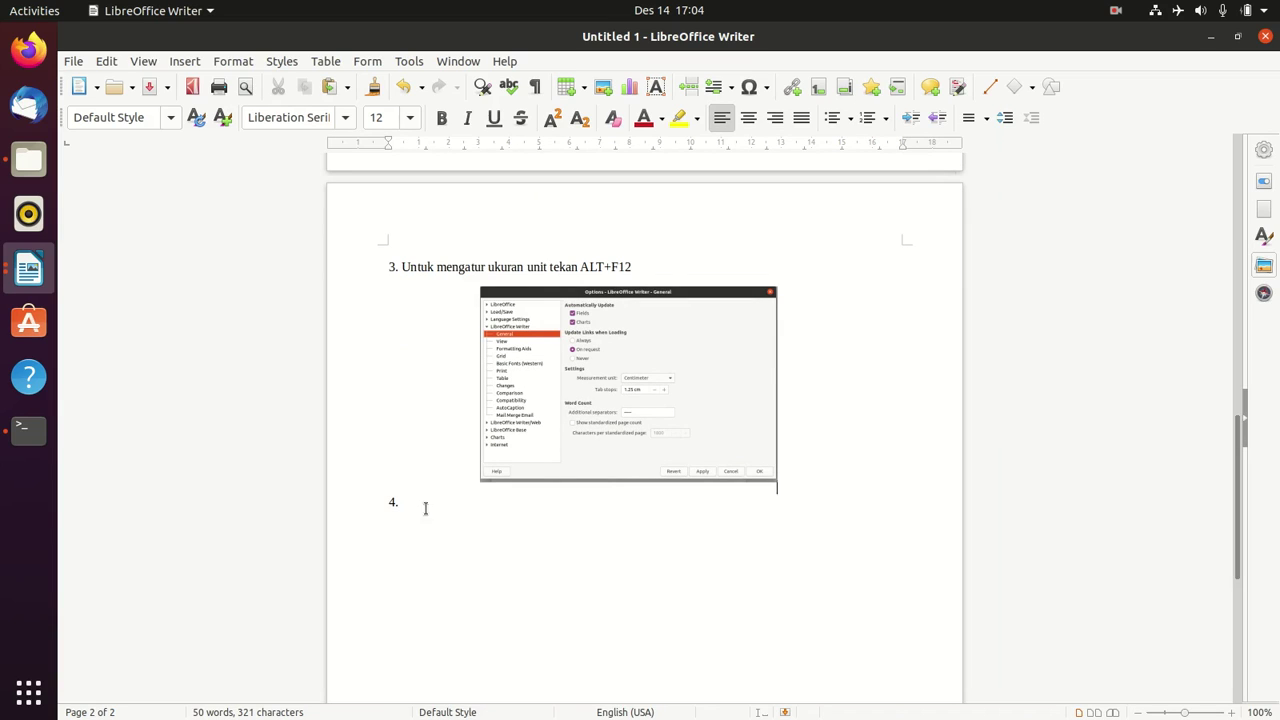
- Start item 4's text with "Untuk memunculkan"
text(Untuk)
key(BackSpace)
key(BackSpace)
key(BackSpace)
key(BackSpace)
key(BackSpace)
text(Untuk mem)
text(und)
text(ulkan)
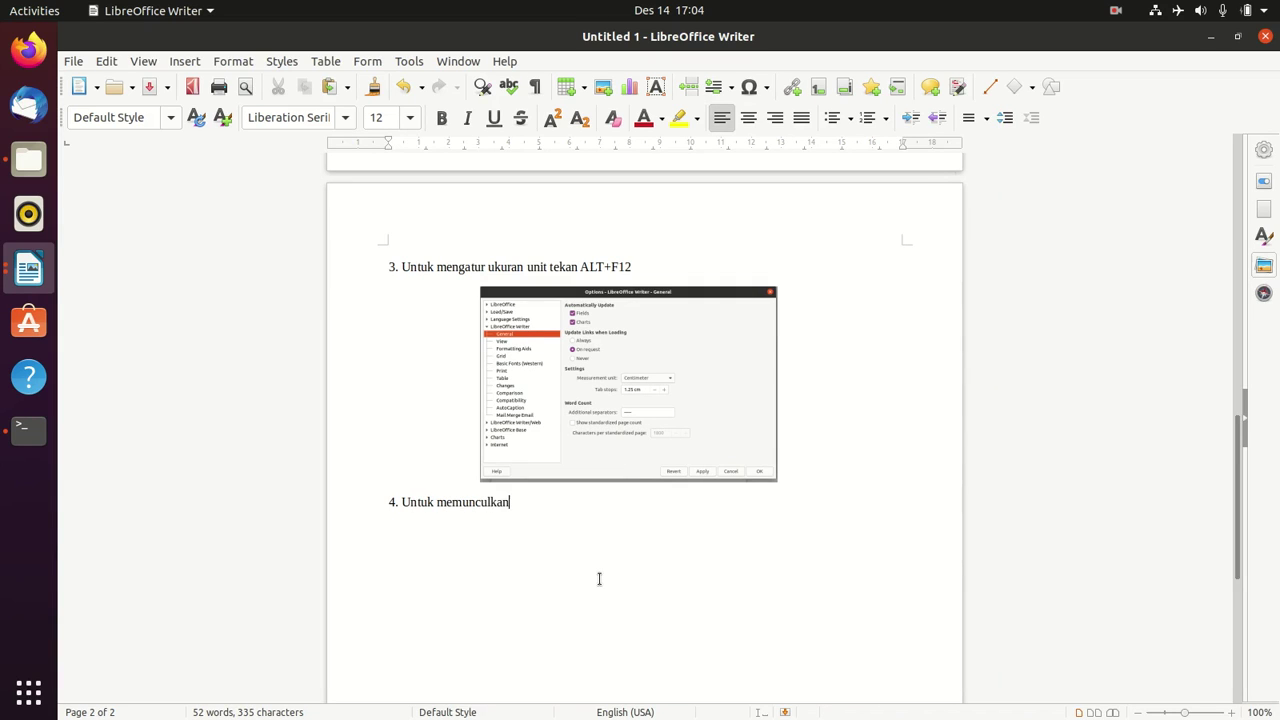
- Continue item 4's sentence with "ruler vertikal klik view lalu" and begin the word "pilih"
text( Rule ver)
key(BackSpace)
key(BackSpace)
key(BackSpace)
text(Vertik)
key(BackSpace)
key(BackSpace)
key(BackSpace)
key(BackSpace)
key(BackSpace)
key(BackSpace)
key(BackSpace)
key(BackSpace)
key(BackSpace)
key(BackSpace)
key(BackSpace)
text(uler ved)
key(BackSpace)
key(BackSpace)
key(BackSpace)
key(BackSpace)
text(vertikal kil)
key(BackSpace)
key(BackSpace)
text(lik vidw)
key(BackSpace)
key(BackSpace)
text(ew lalu pil)
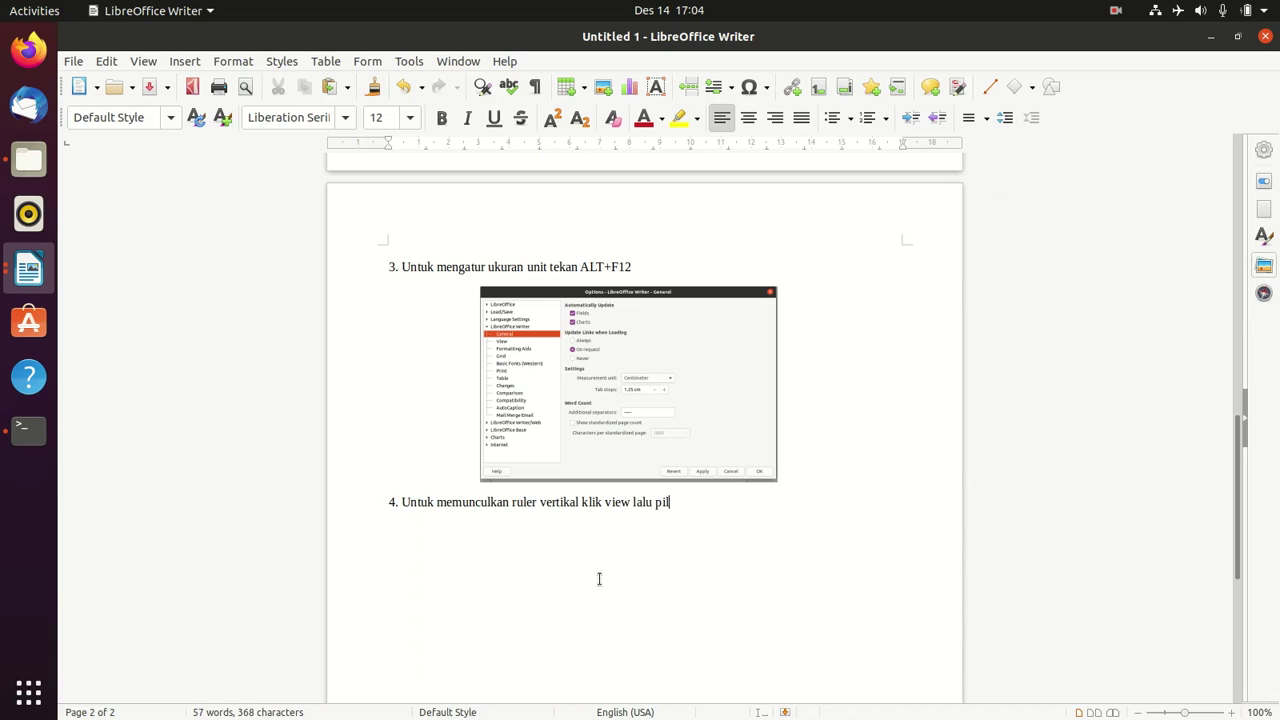
- Complete item 4's sentence so it ends with "pilih ruler dan pilih ruler vertikal"
text(ih)
text( ruler)
text( dan)
text( pi)
text(lih ruler)
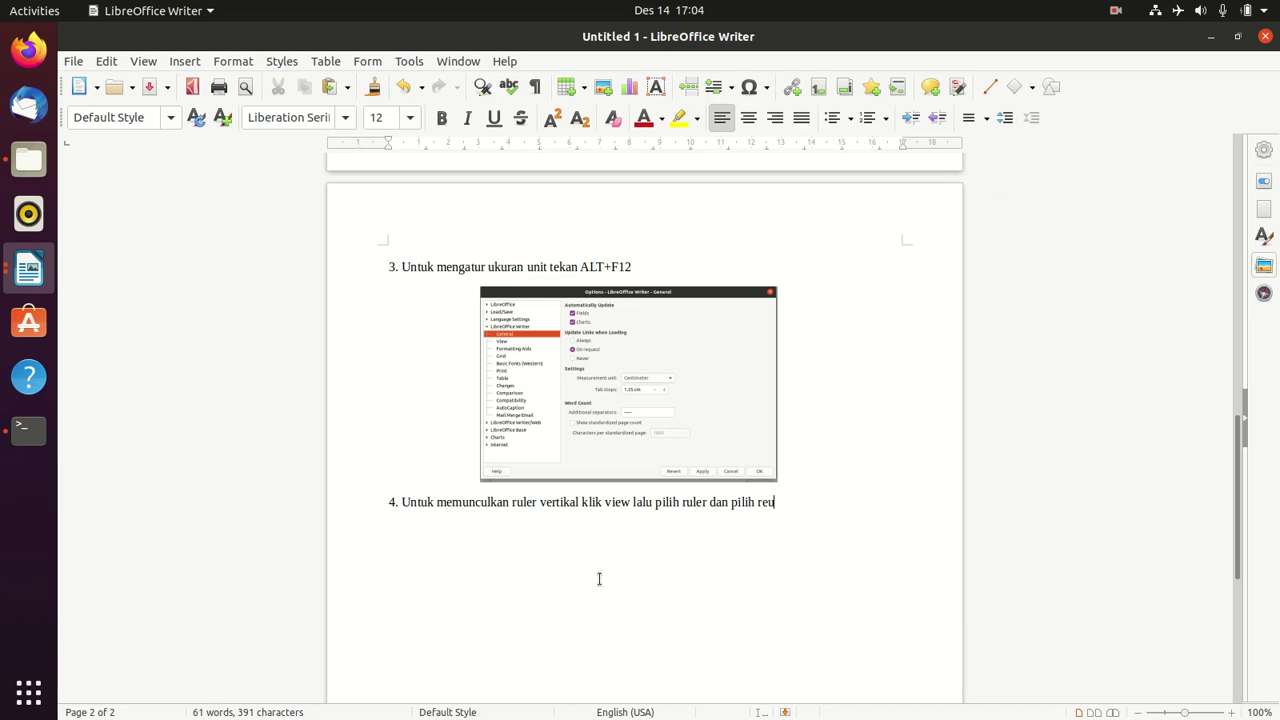
text( v)
key(BackSpace)
key(BackSpace)
text(vertikal)
- Check the name of the rulers command and change "lalu pilih ruler" in item 4 to "lalu pilih rulers"
click(175, 62)
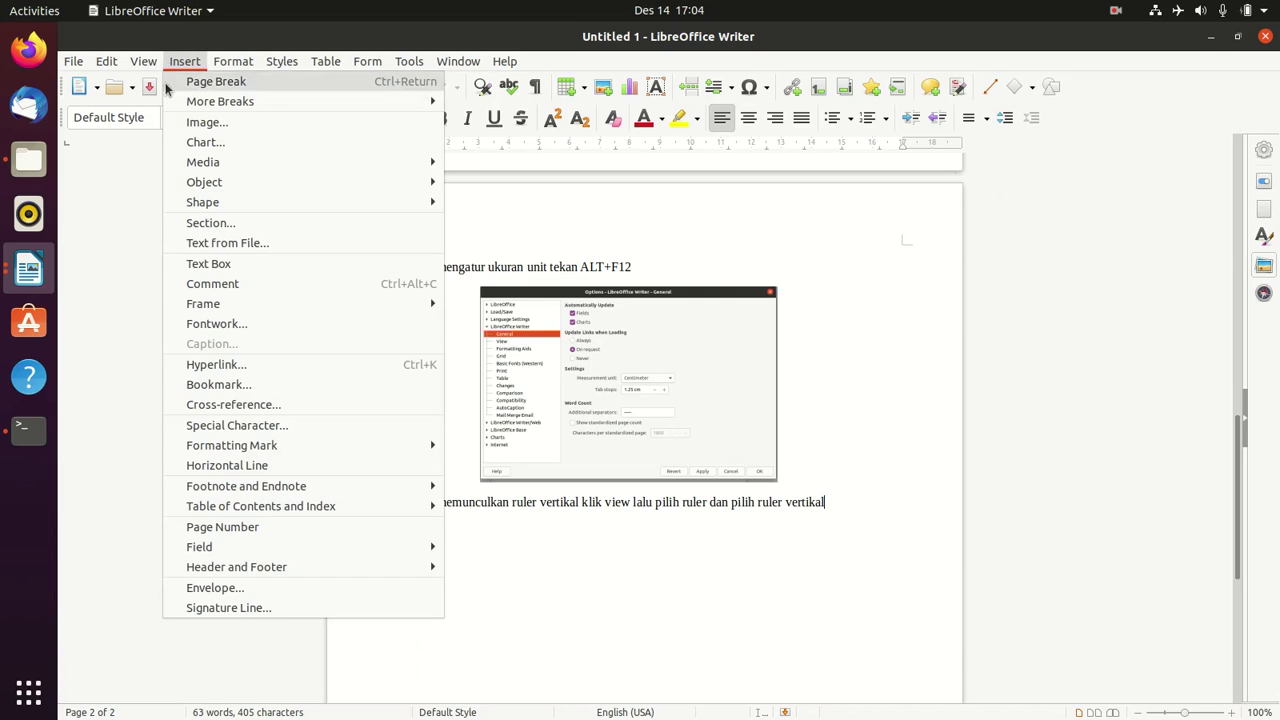
mouse_move(150, 60)
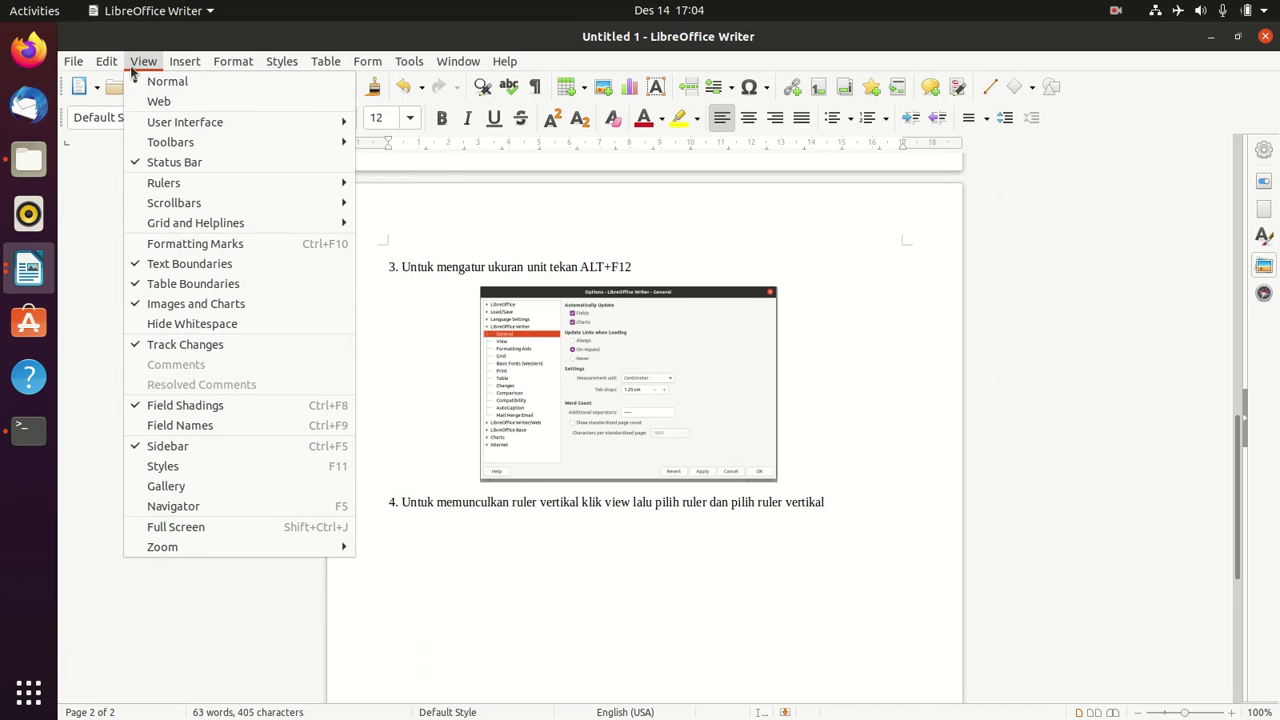
mouse_move(141, 182)
click(707, 502)
text(s)
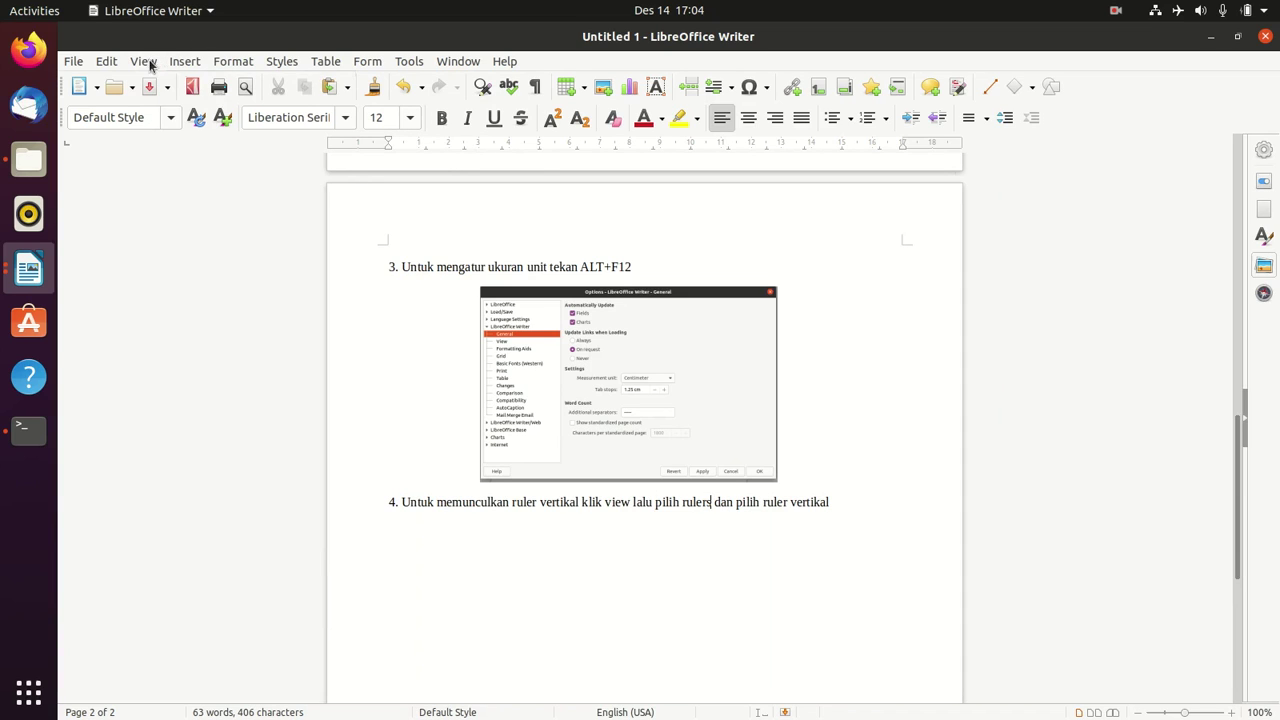
- Turn on the display of the vertical ruler
click(148, 61)
mouse_move(189, 190)
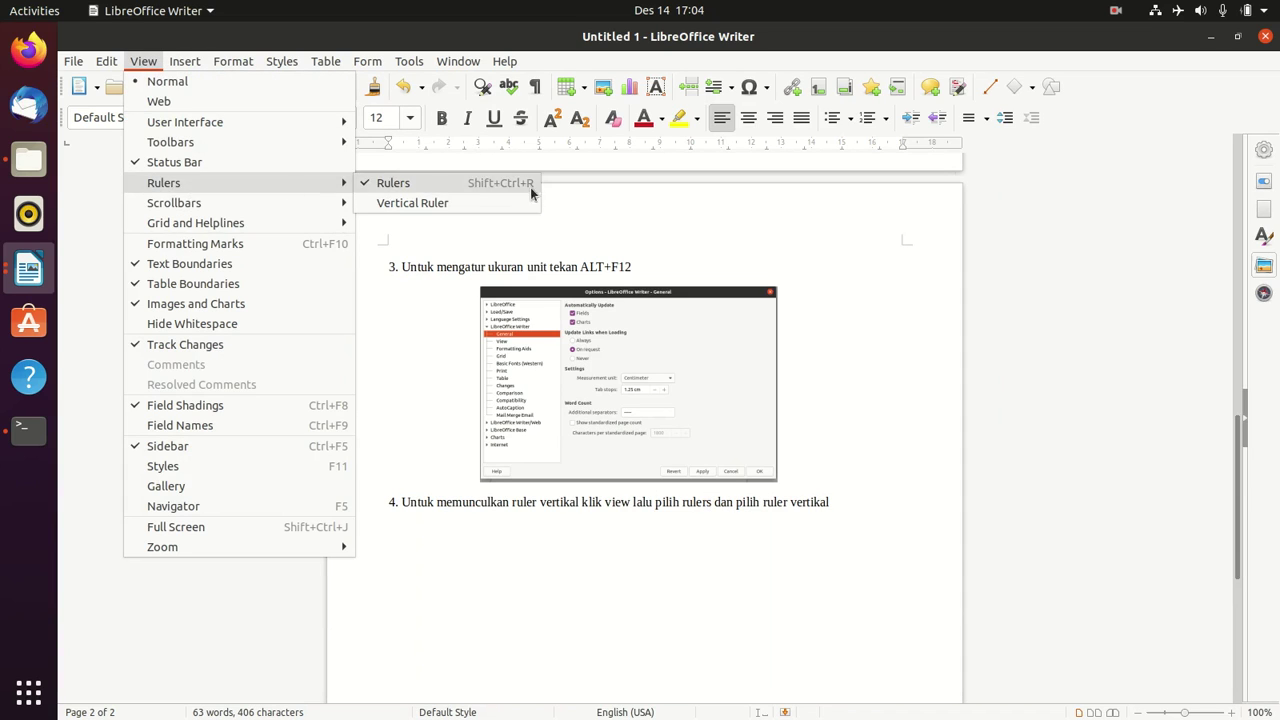
click(442, 202)
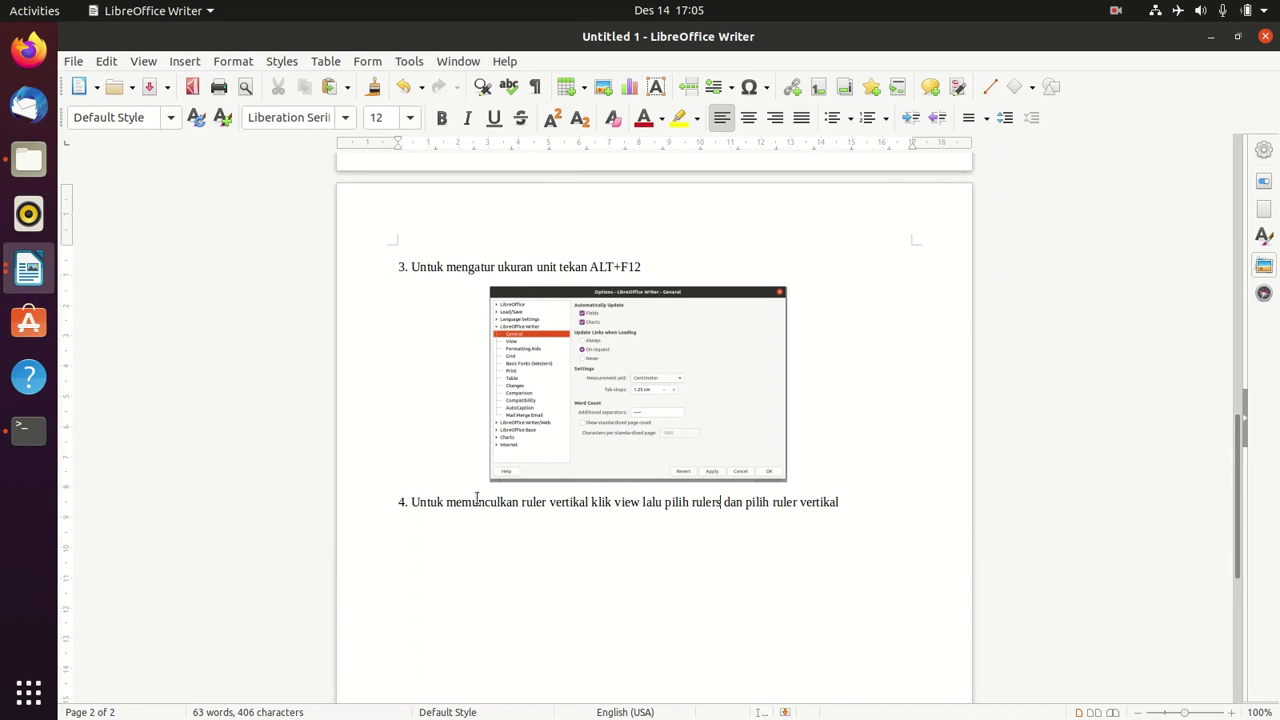
- Look through the module and save it in the Documents folder as the ODF text document "Modul LibreOffice"
click(548, 533)
scroll(571, 530, up, 3)
scroll(569, 535, up, 10)
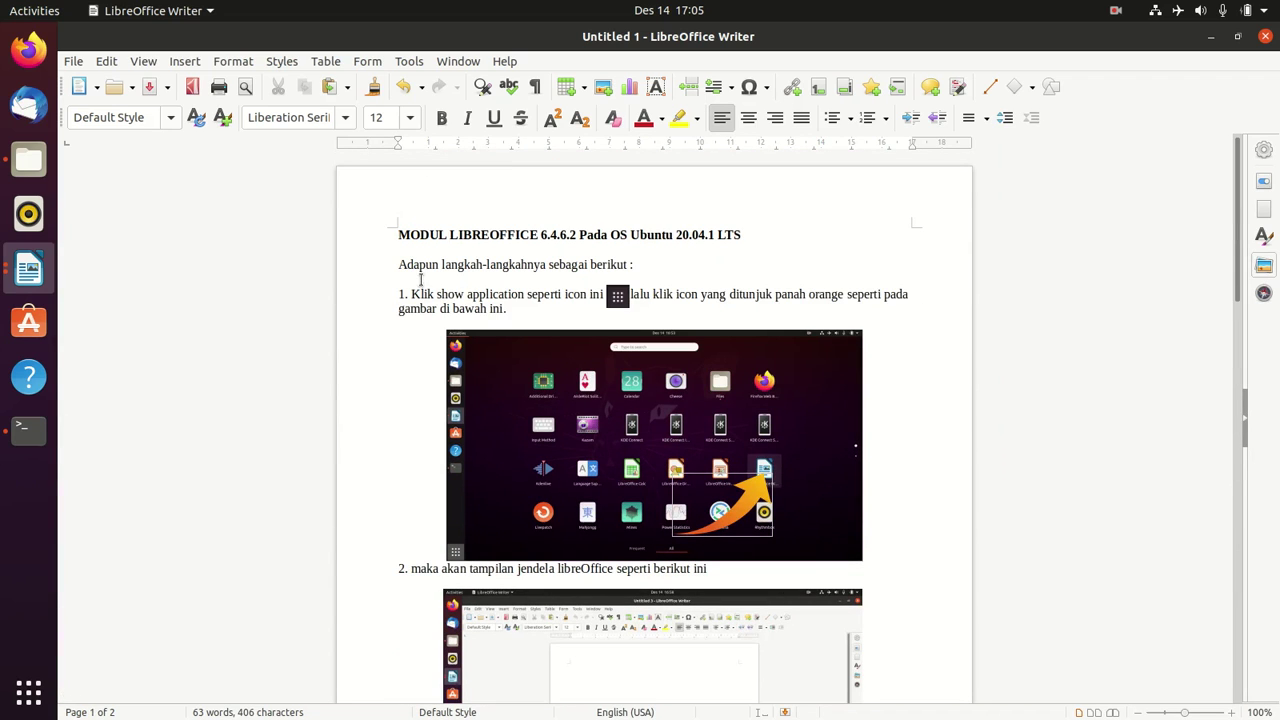
scroll(586, 337, down, 3)
scroll(585, 337, down, 15)
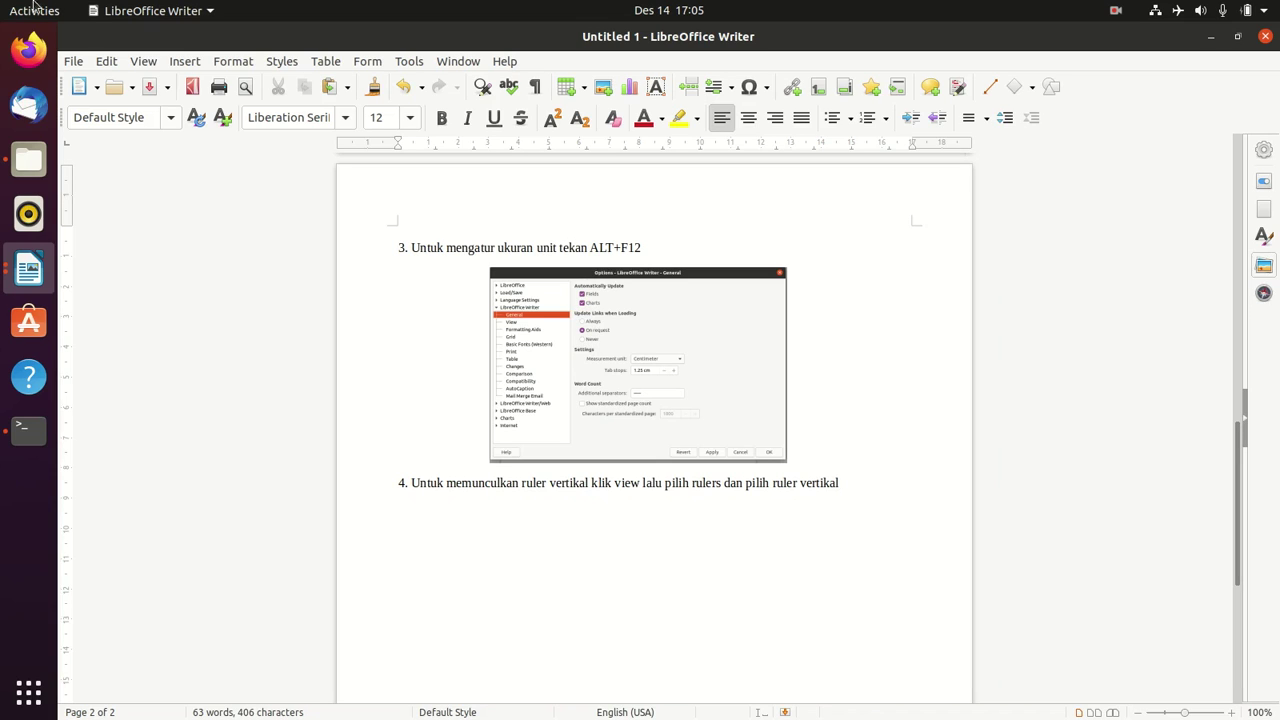
click(73, 62)
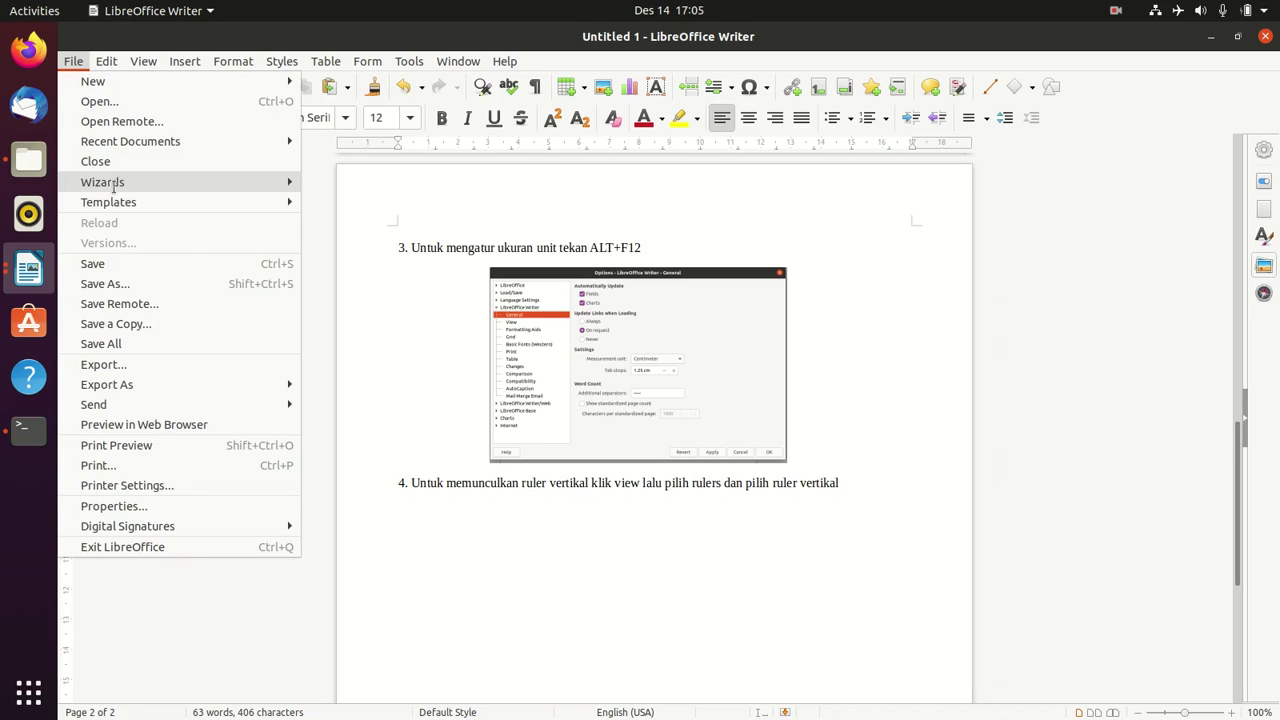
click(105, 284)
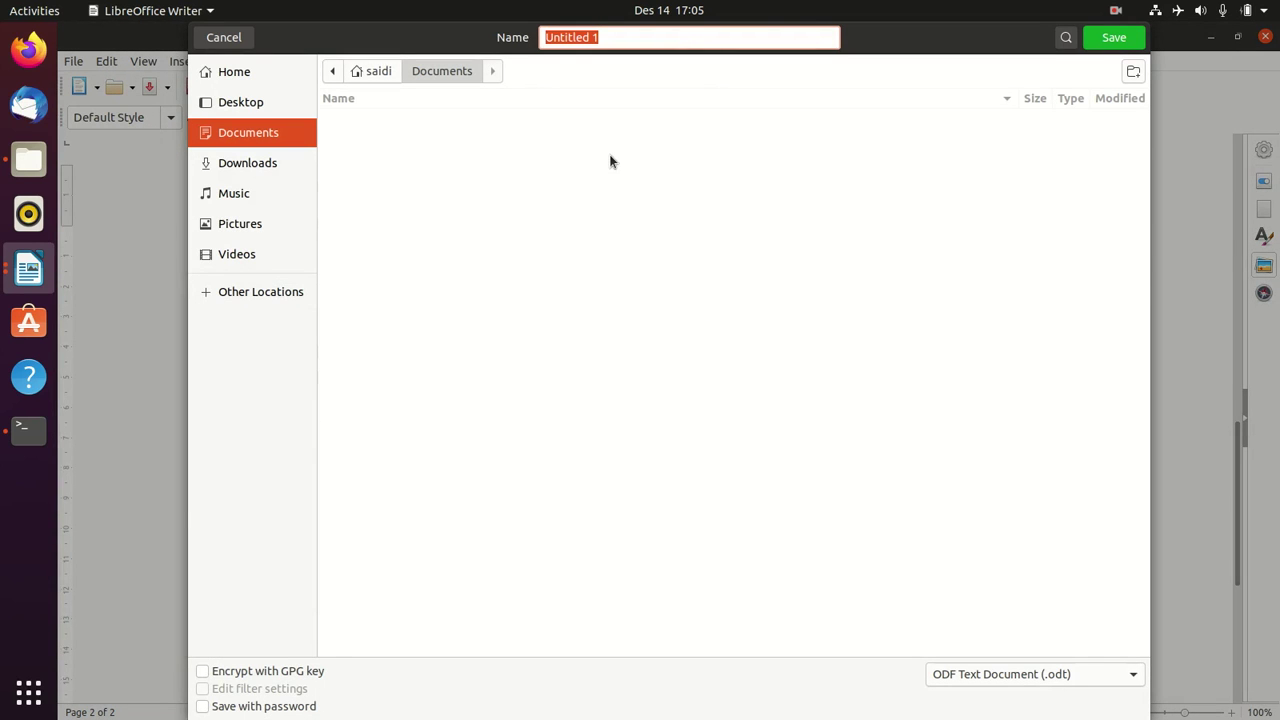
text(Modul LibreOF)
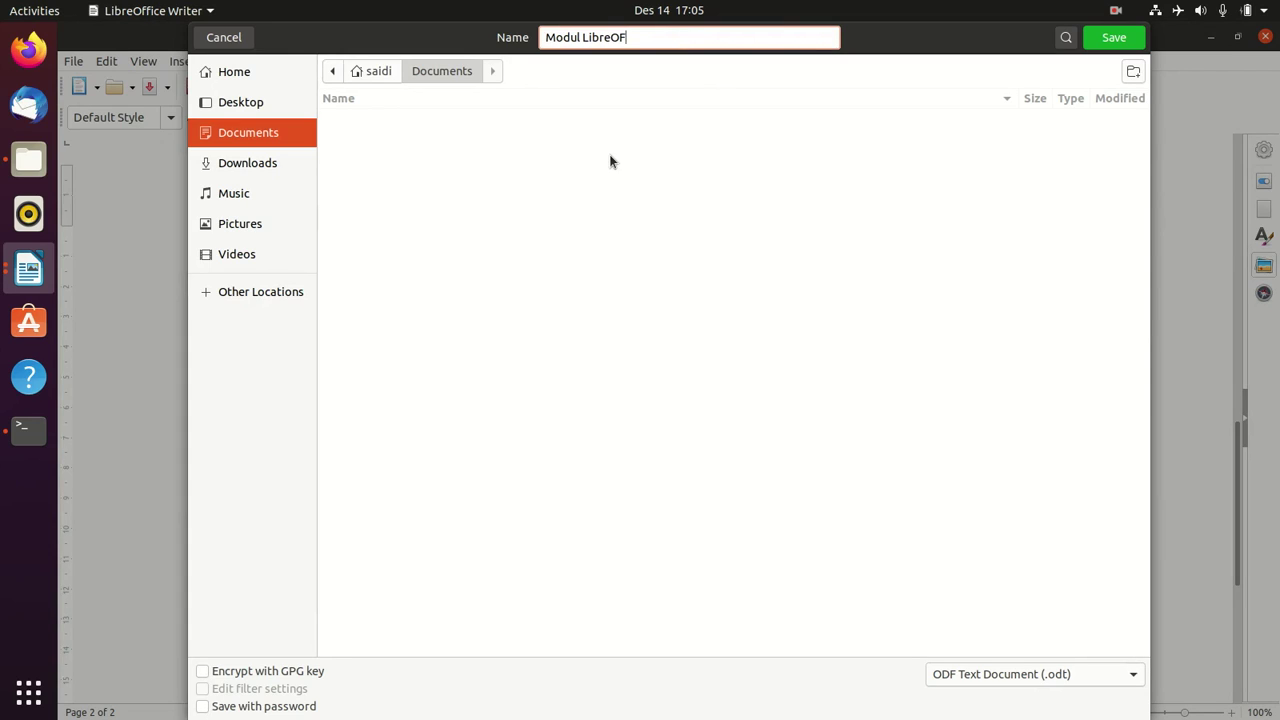
key(BackSpace)
key(BackSpace)
text(F)
text(O)
text(ffic)
text(e)
click(1116, 38)
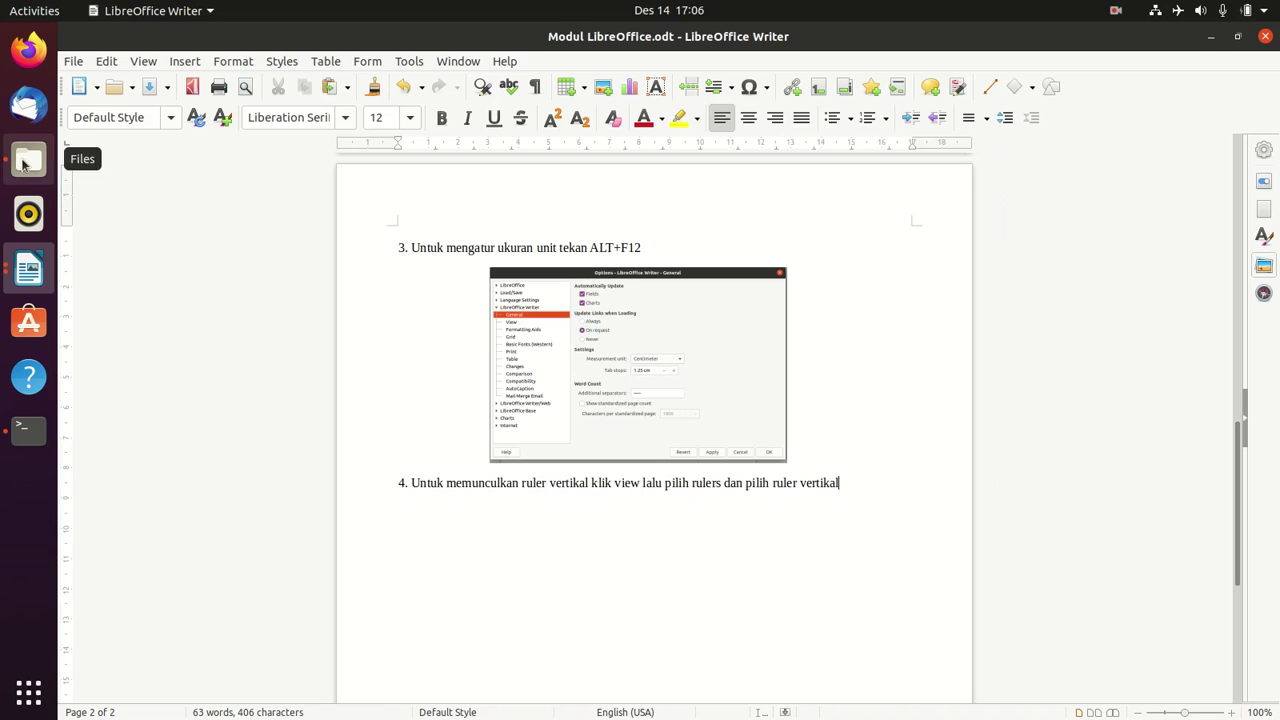
- Switch to the Terminal and list the contents of the home folder with ls
click(20, 429)
text(cd)
key(BackSpace)
key(BackSpace)
text(ls)
key(Return)
- Change to the Documents folder in the Terminal, list its files with ls, and enlarge the window
text(cd Down)
key(Tab)
key(BackSpace)
key(BackSpace)
key(BackSpace)
key(BackSpace)
key(BackSpace)
key(BackSpace)
key(BackSpace)
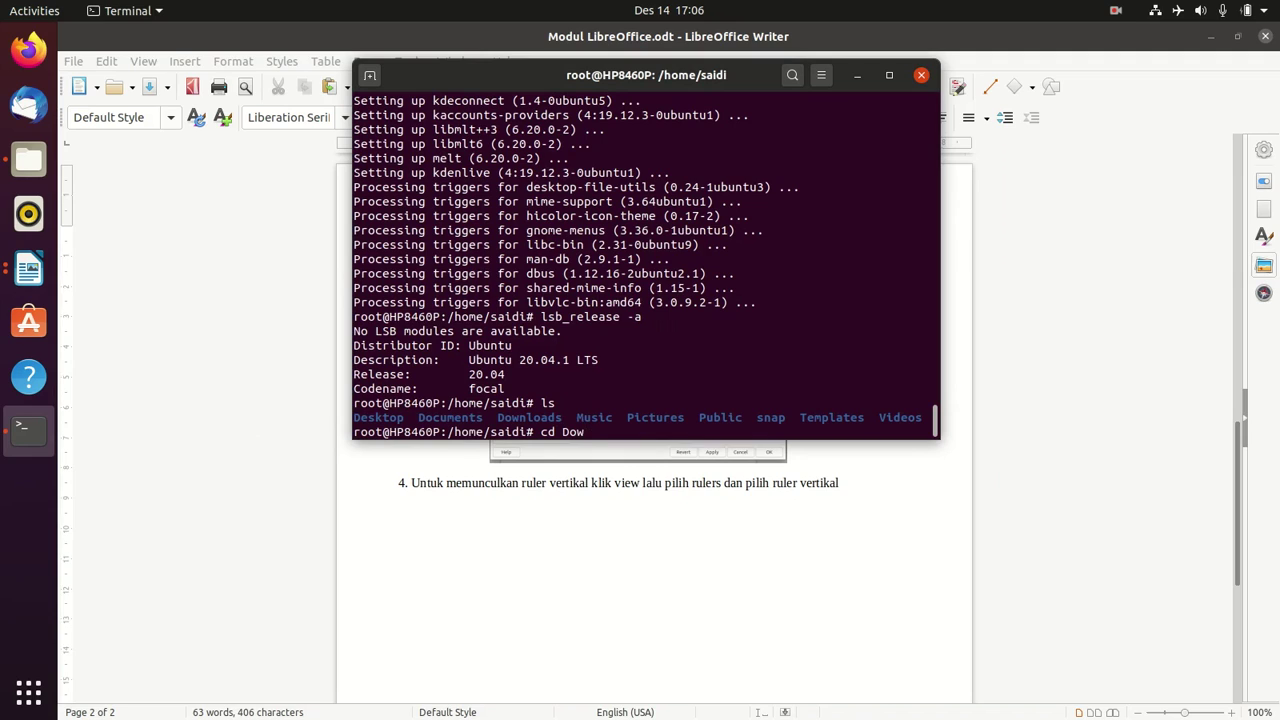
key(BackSpace)
text(cuments)
key(Return)
text(ls)
key(Return)
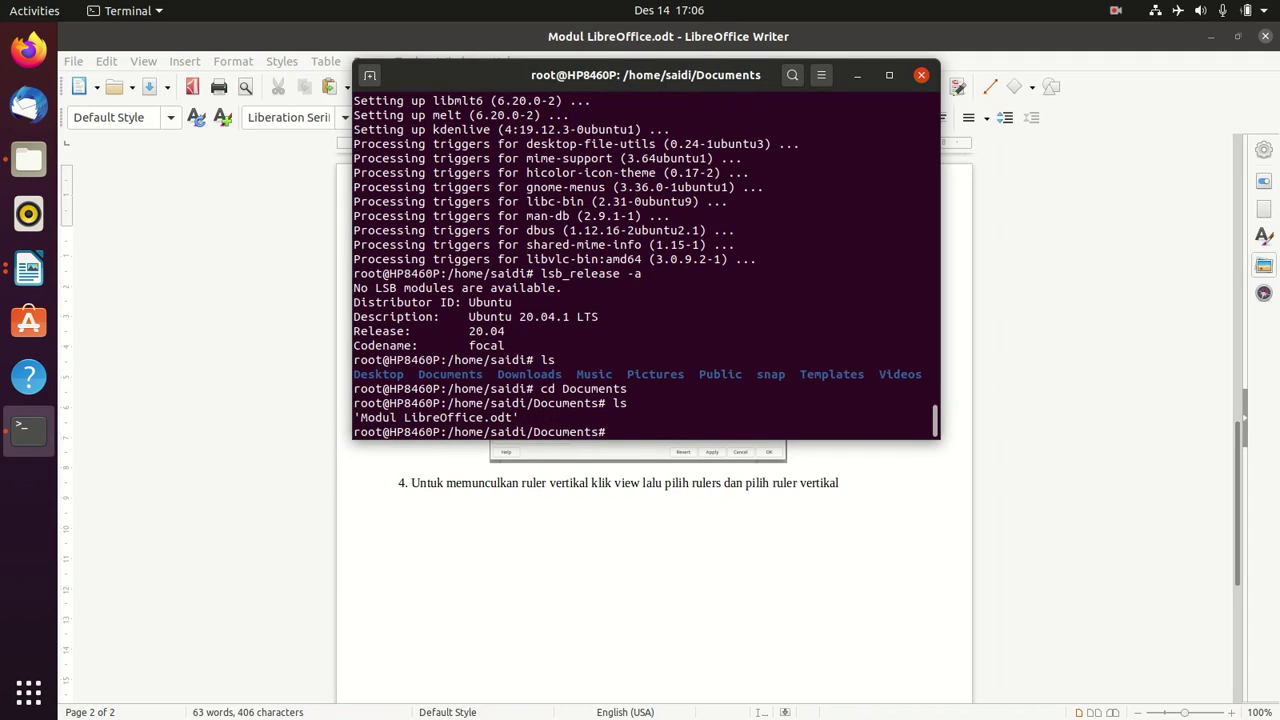
click(889, 75)
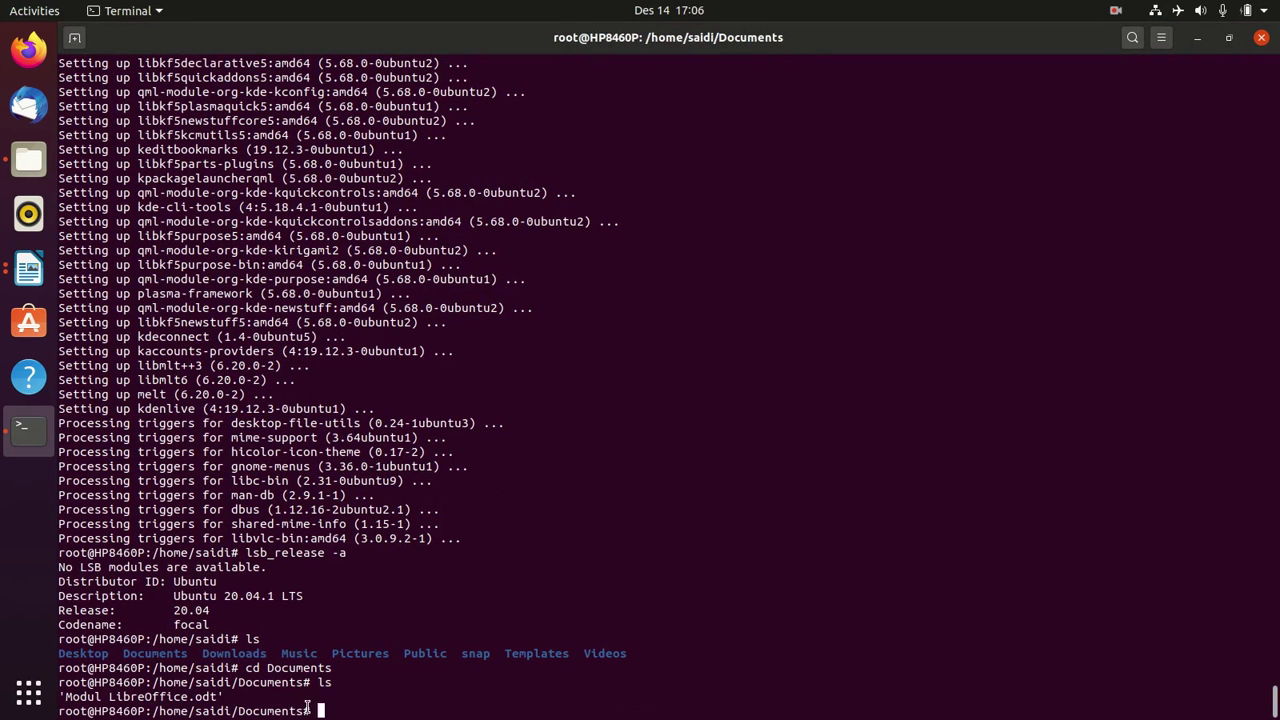
- Switch back to LibreOffice Writer, examine the saved file's size in the Save As dialog, and cancel the dialog
key(alt+Tab)
click(74, 62)
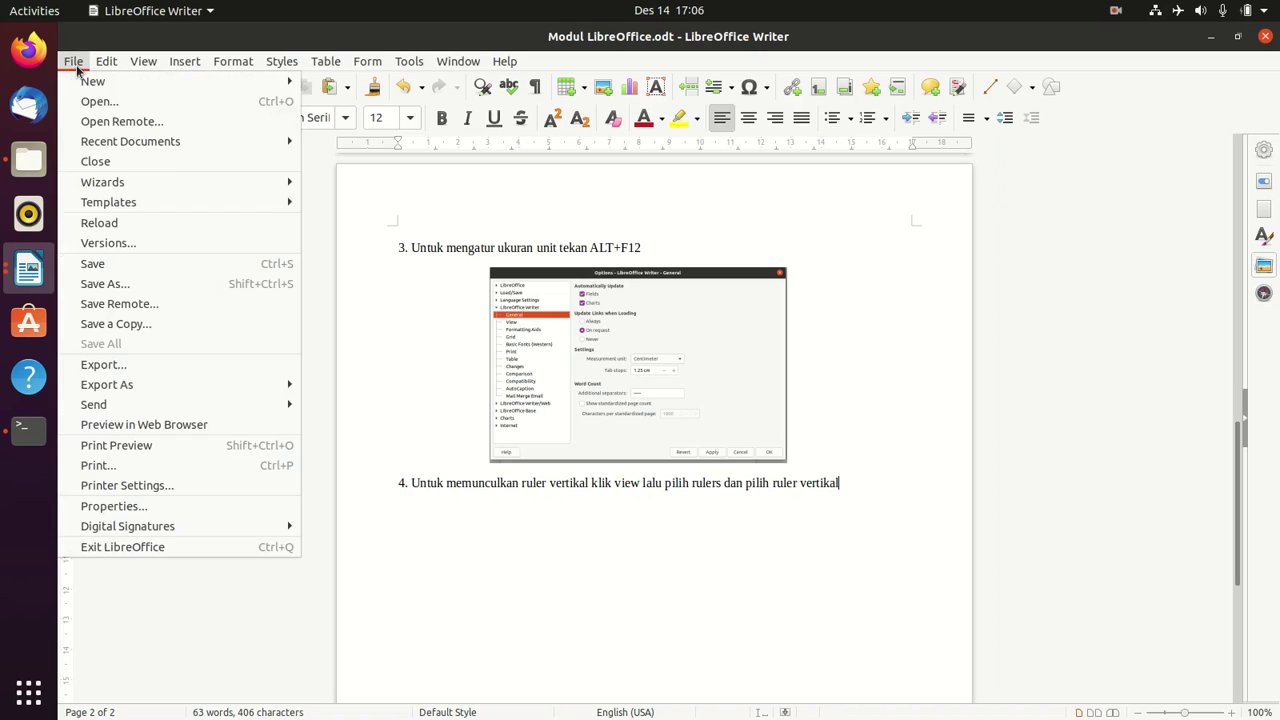
click(104, 284)
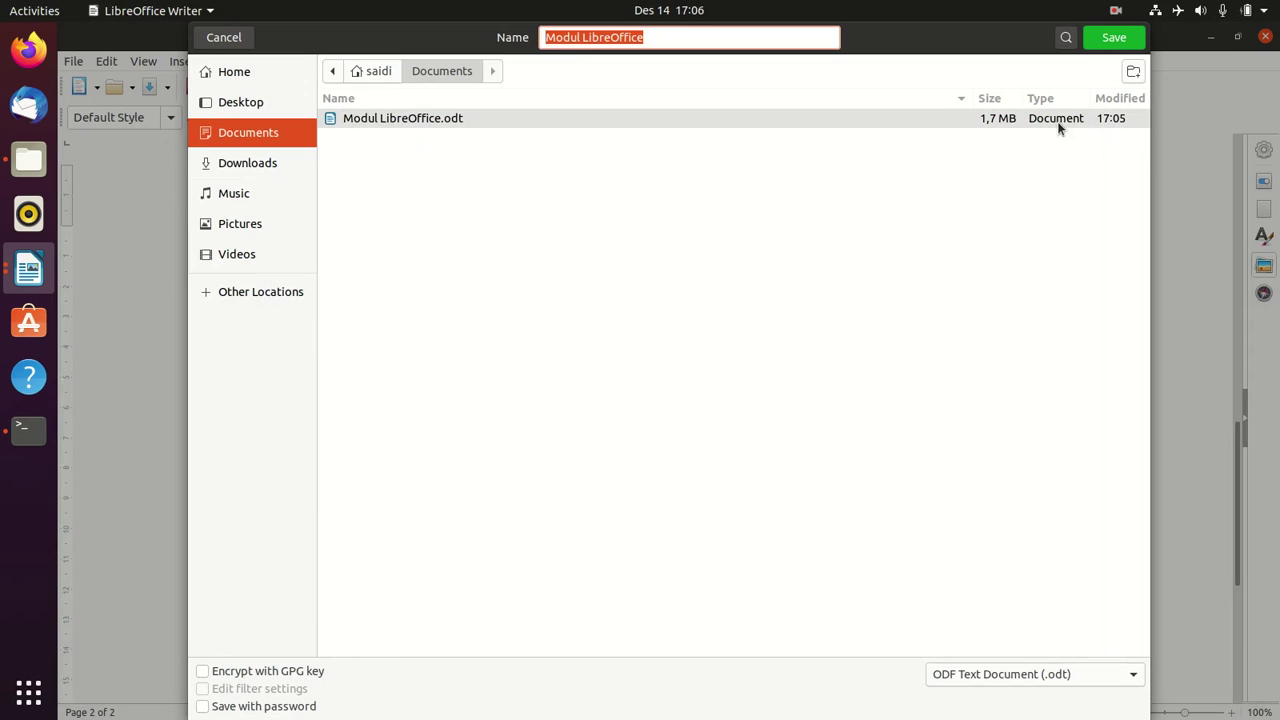
key(Escape)
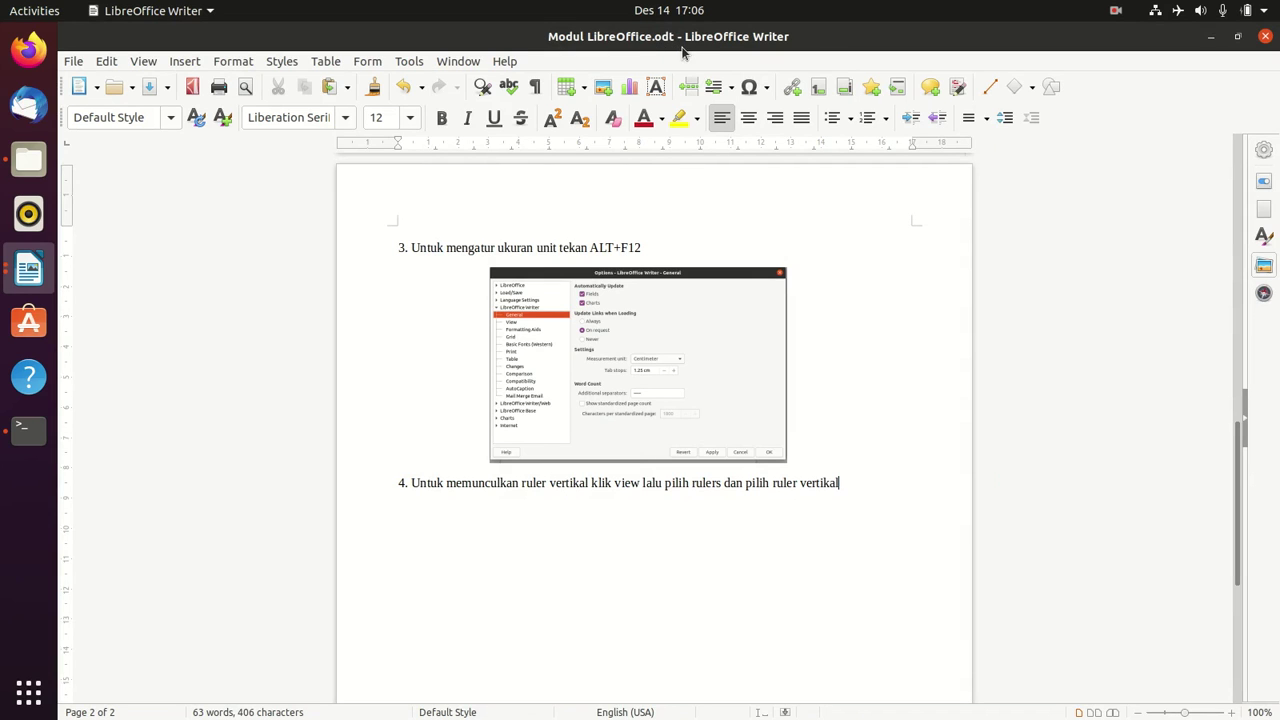
- Switch to the Terminal, clear its screen, and list the Documents folder in detail with ls -l
click(28, 428)
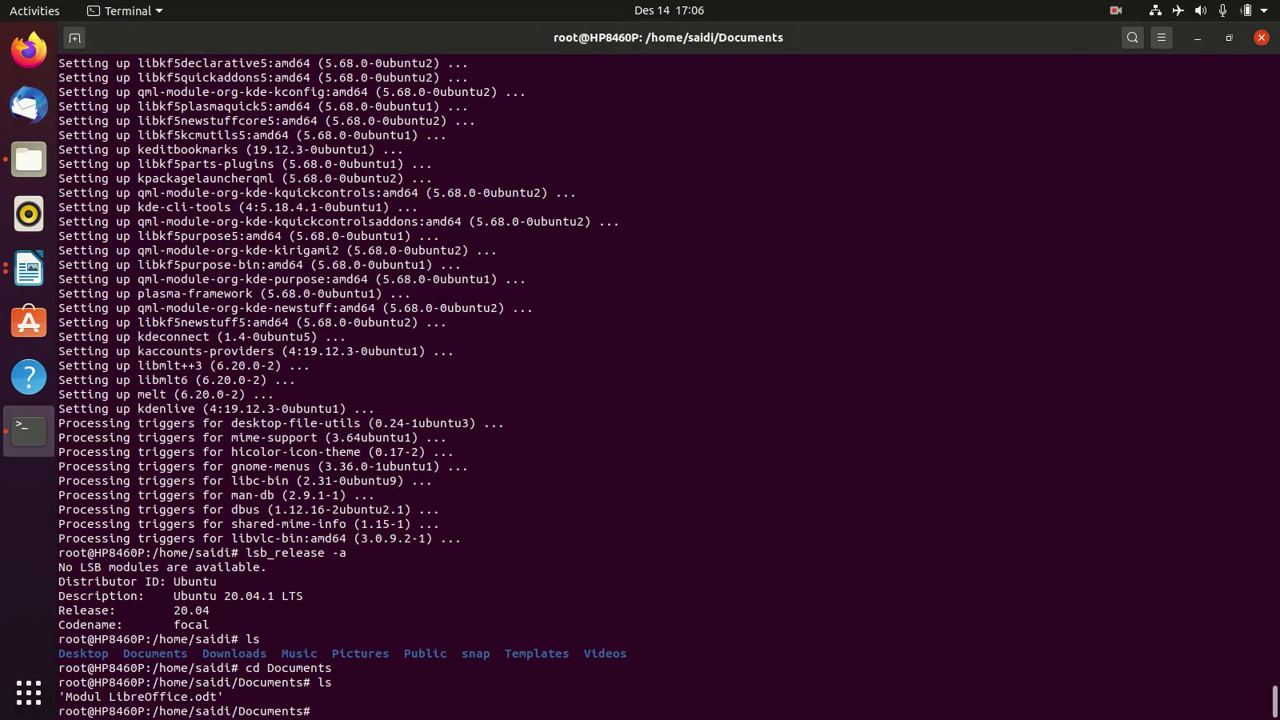
text(clear)
key(Return)
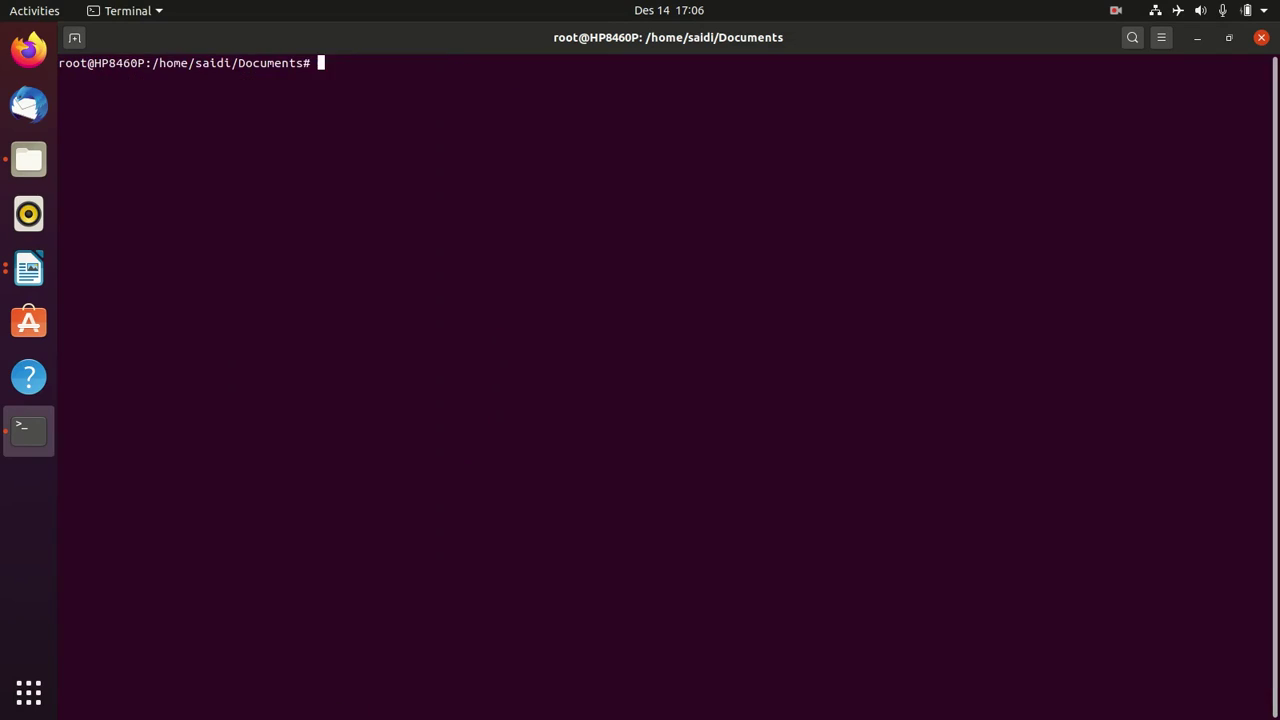
text(ls -l)
key(Return)
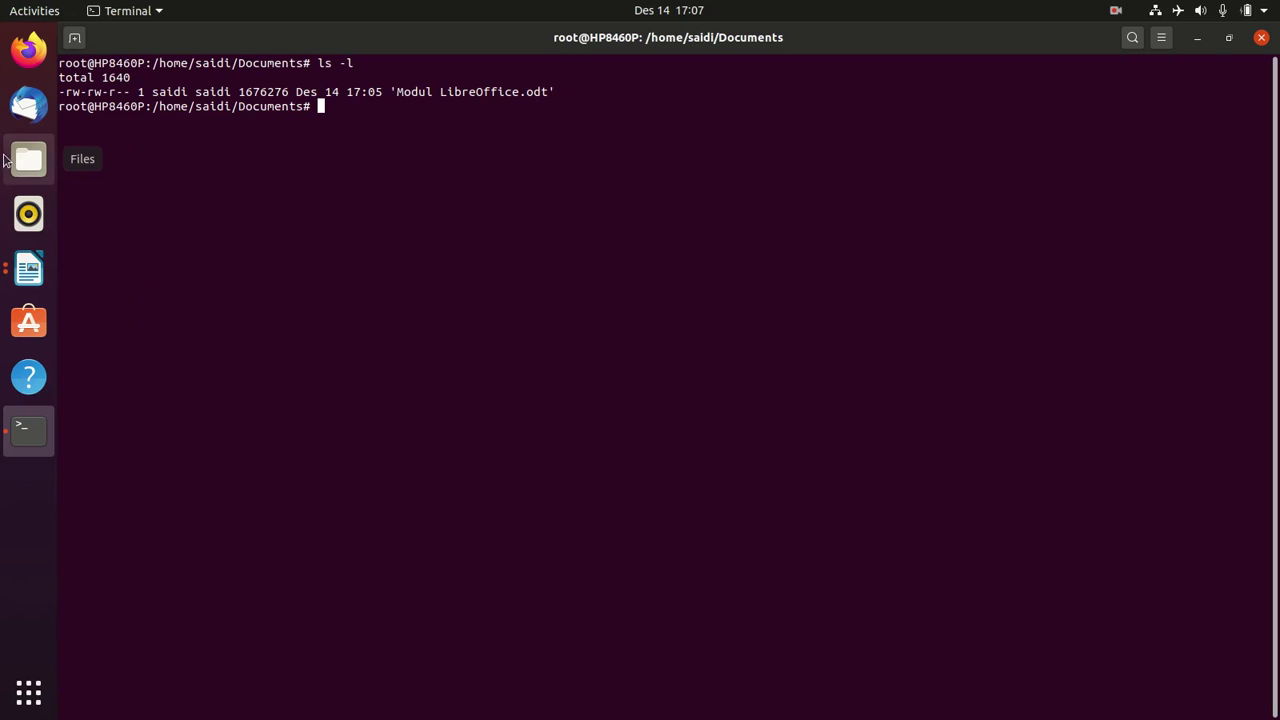
- Switch back to LibreOffice Writer and export the module to the Documents folder as the PDF "Modul LibreOffice"
click(28, 270)
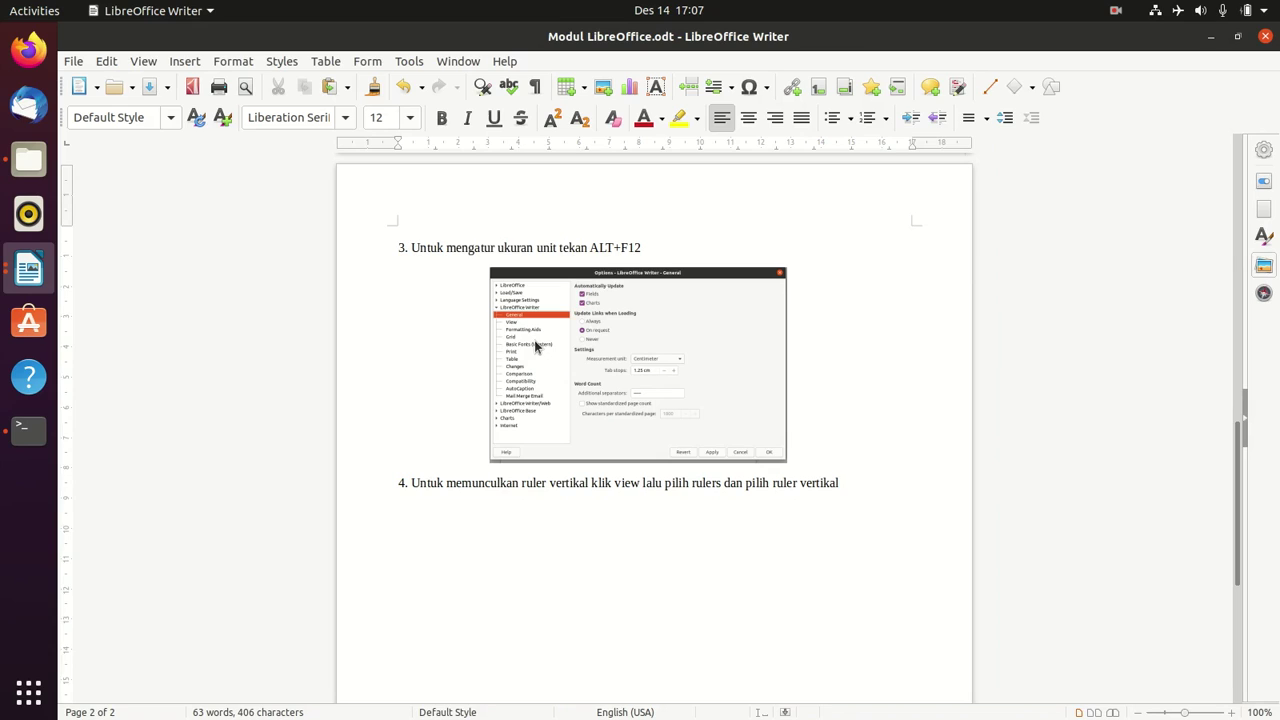
click(188, 90)
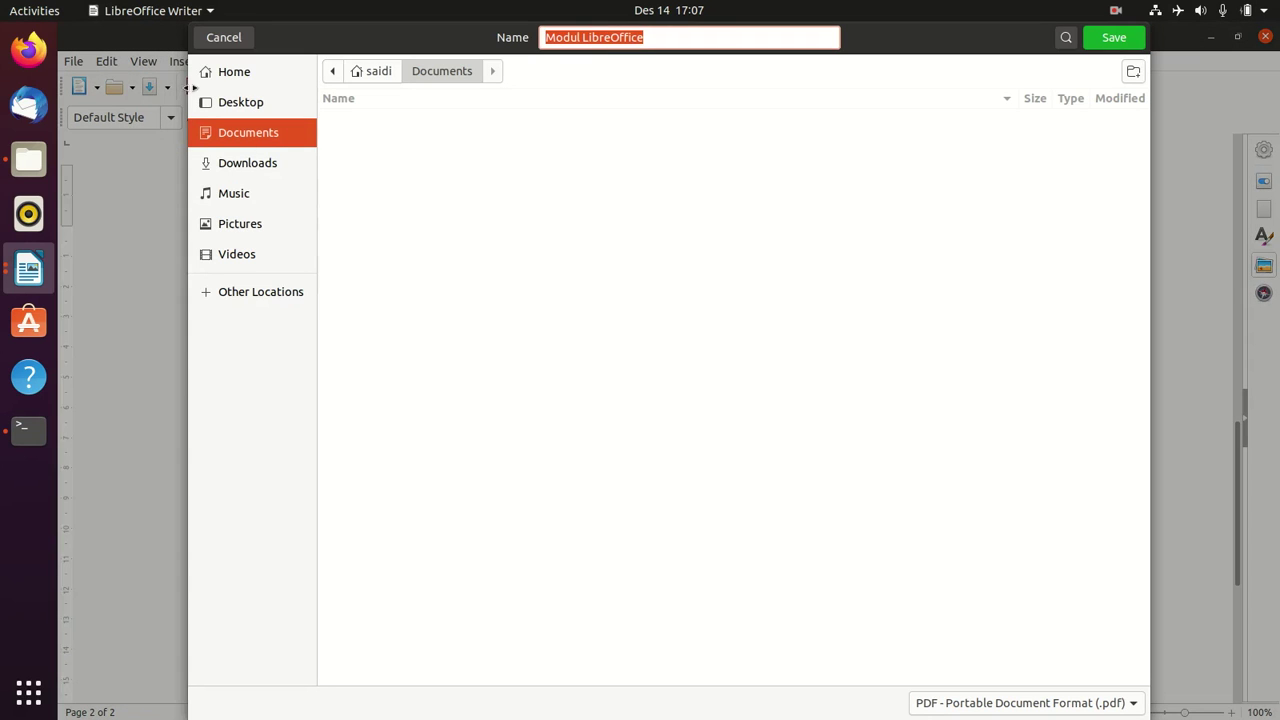
click(1106, 40)
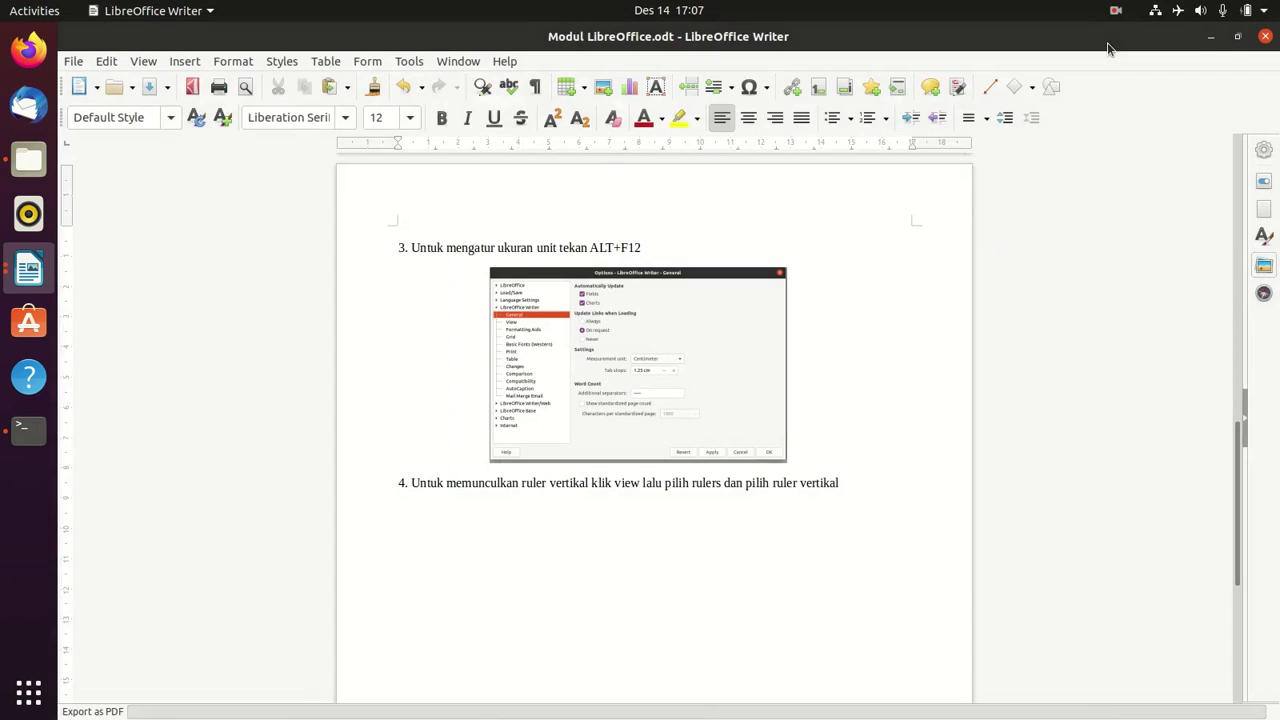
- Switch to the Terminal, list the Documents folder again with ls -l, and compare the ODT and PDF file sizes
click(40, 445)
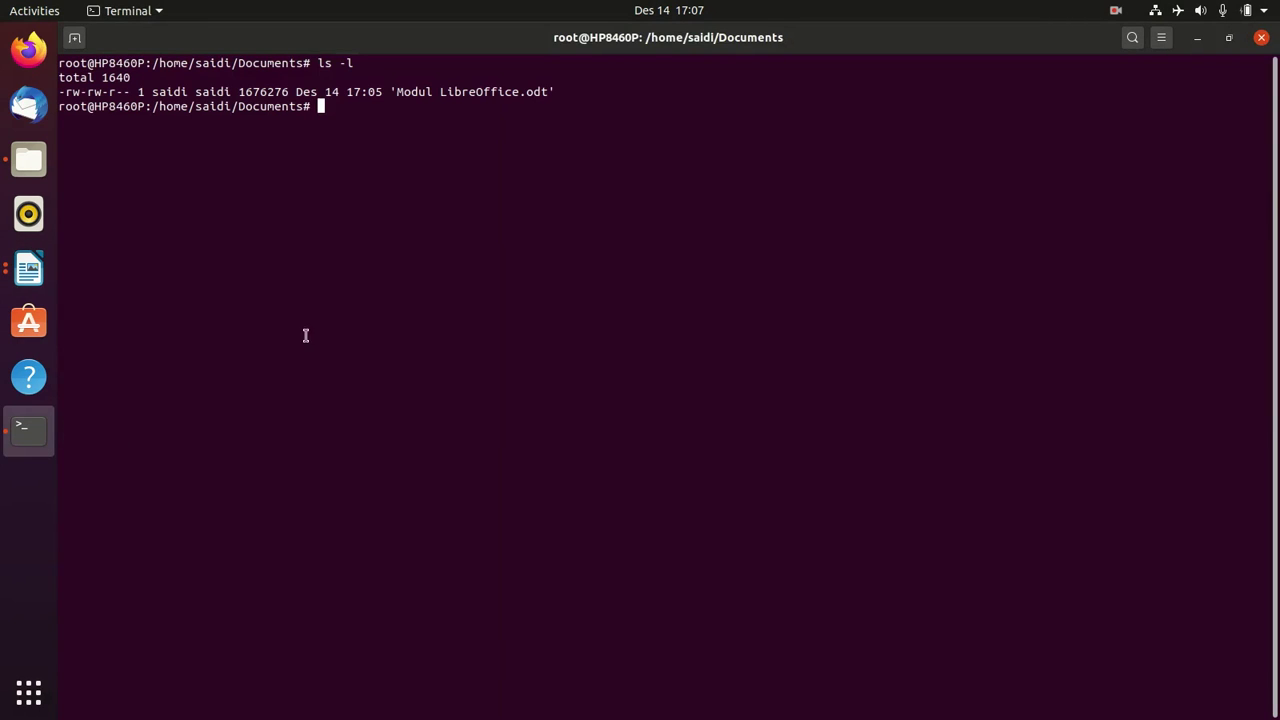
text(ls -l)
key(Return)
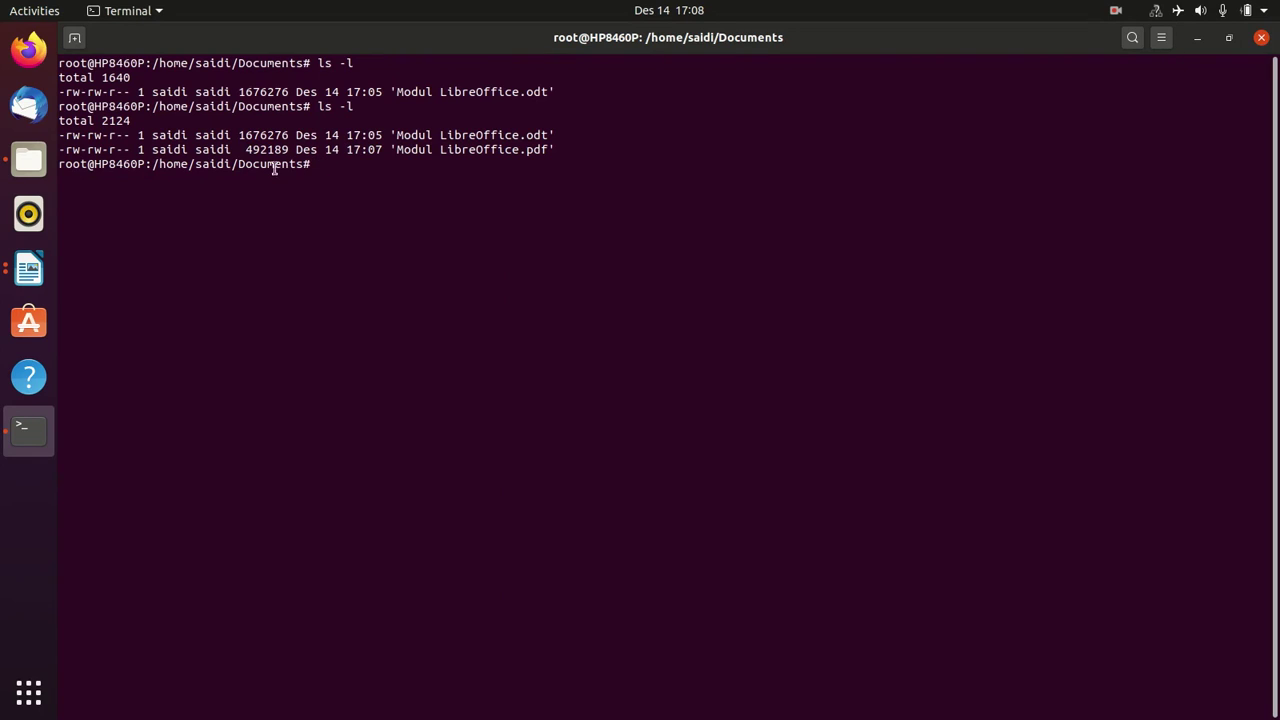
drag(245, 152, 285, 150)
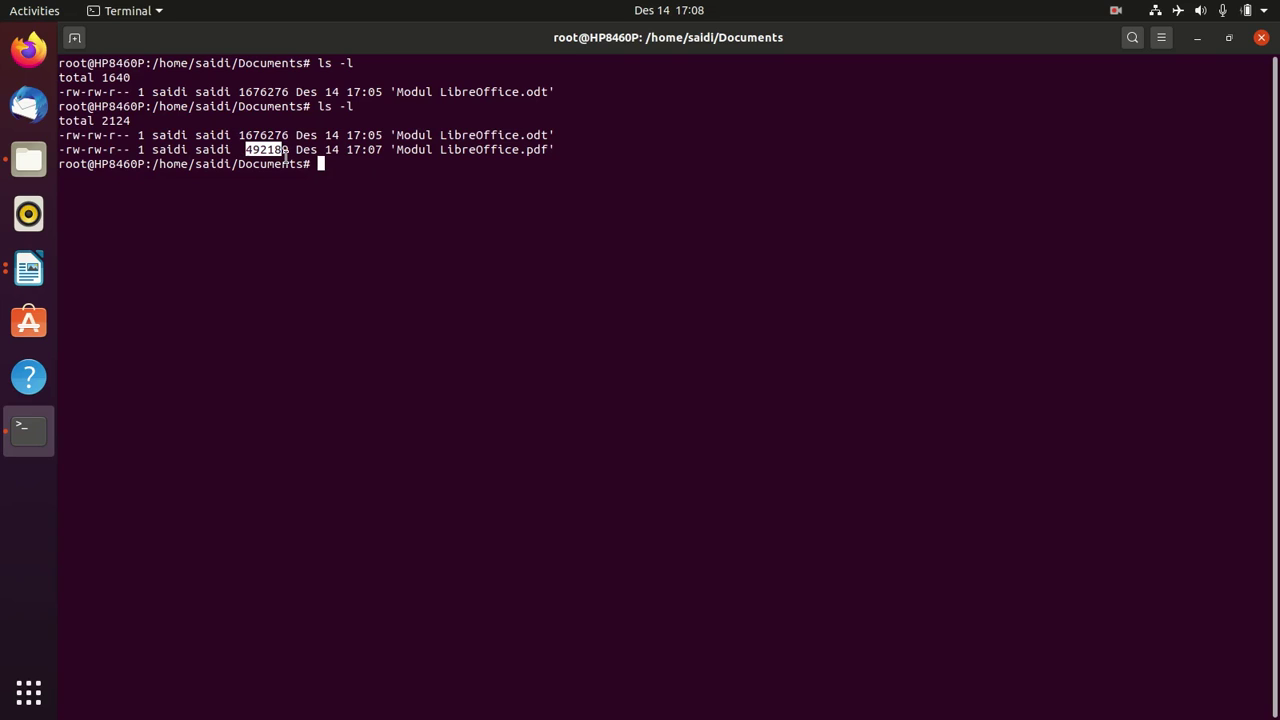
drag(238, 134, 291, 135)
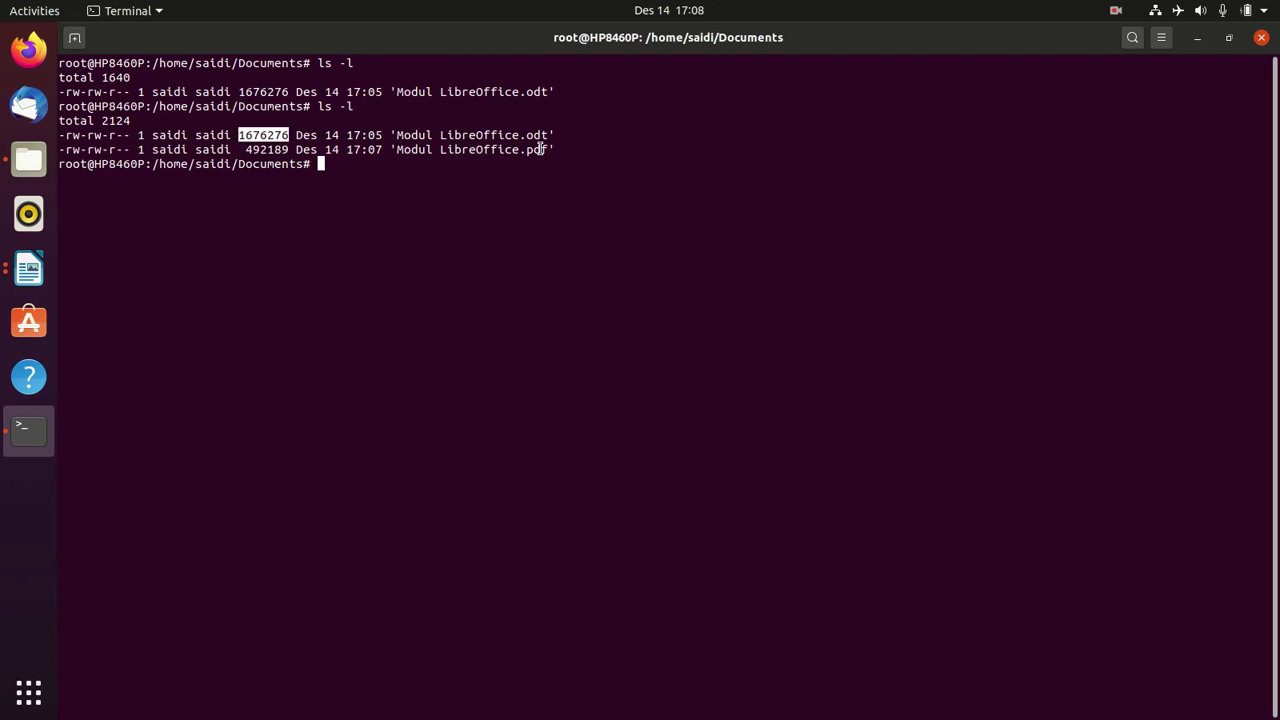
drag(560, 150, 66, 150)
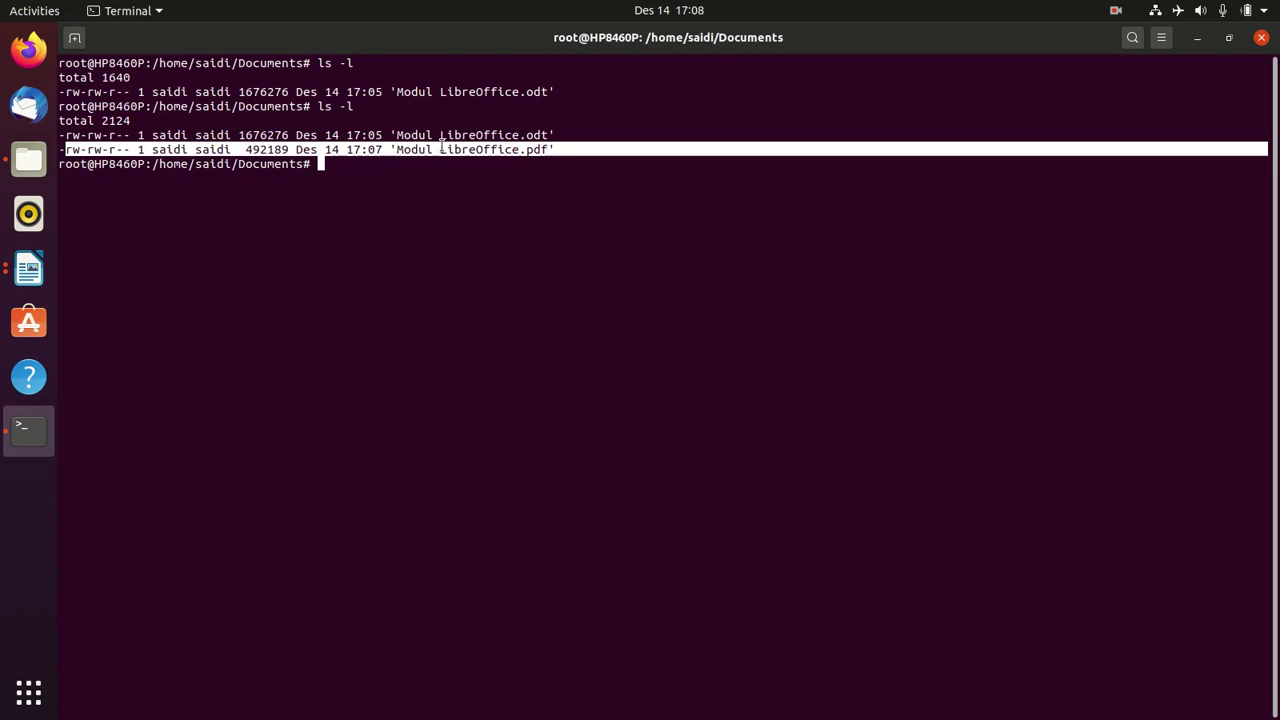
drag(550, 134, 198, 134)
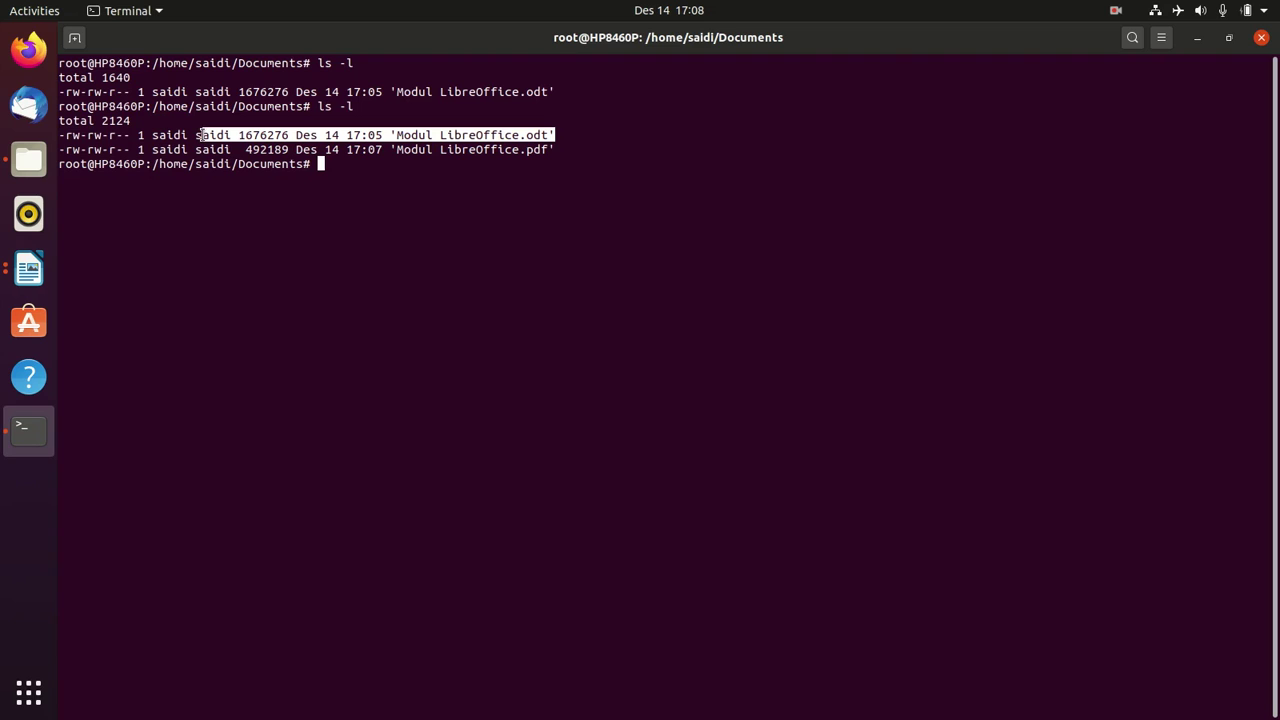
- Switch back to LibreOffice Writer and open the Save As dialog for the module
click(28, 268)
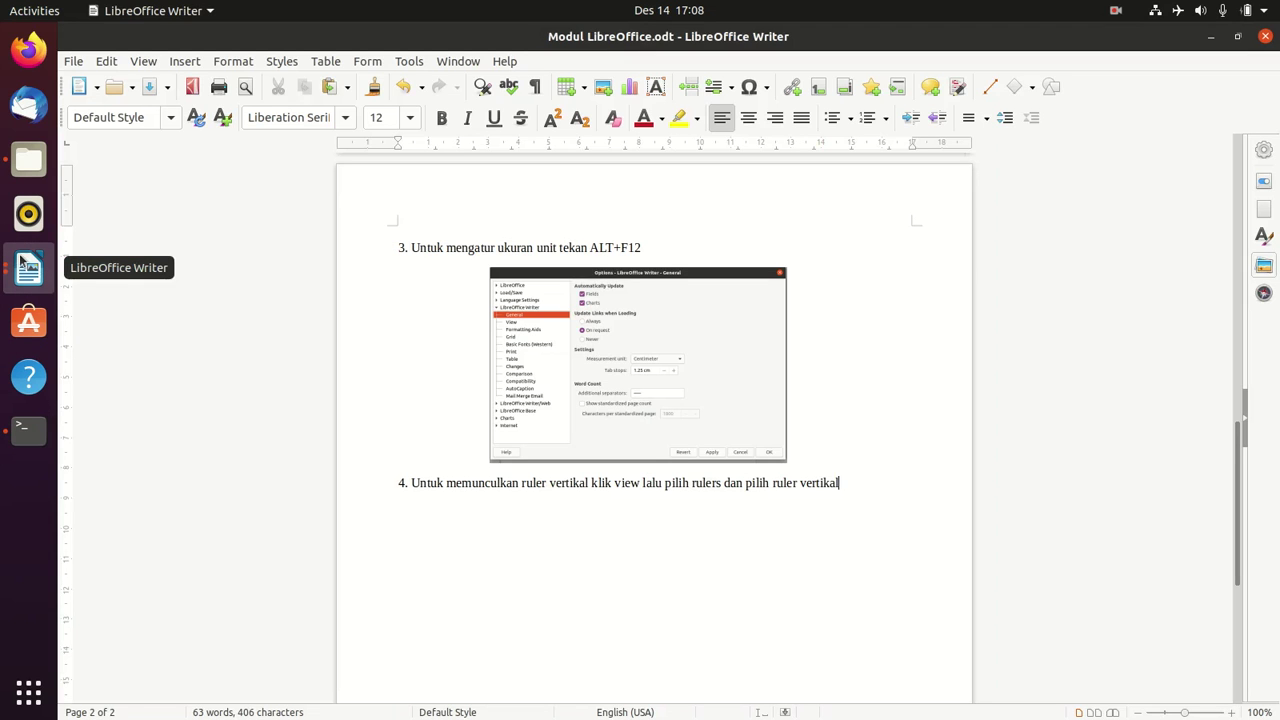
click(72, 61)
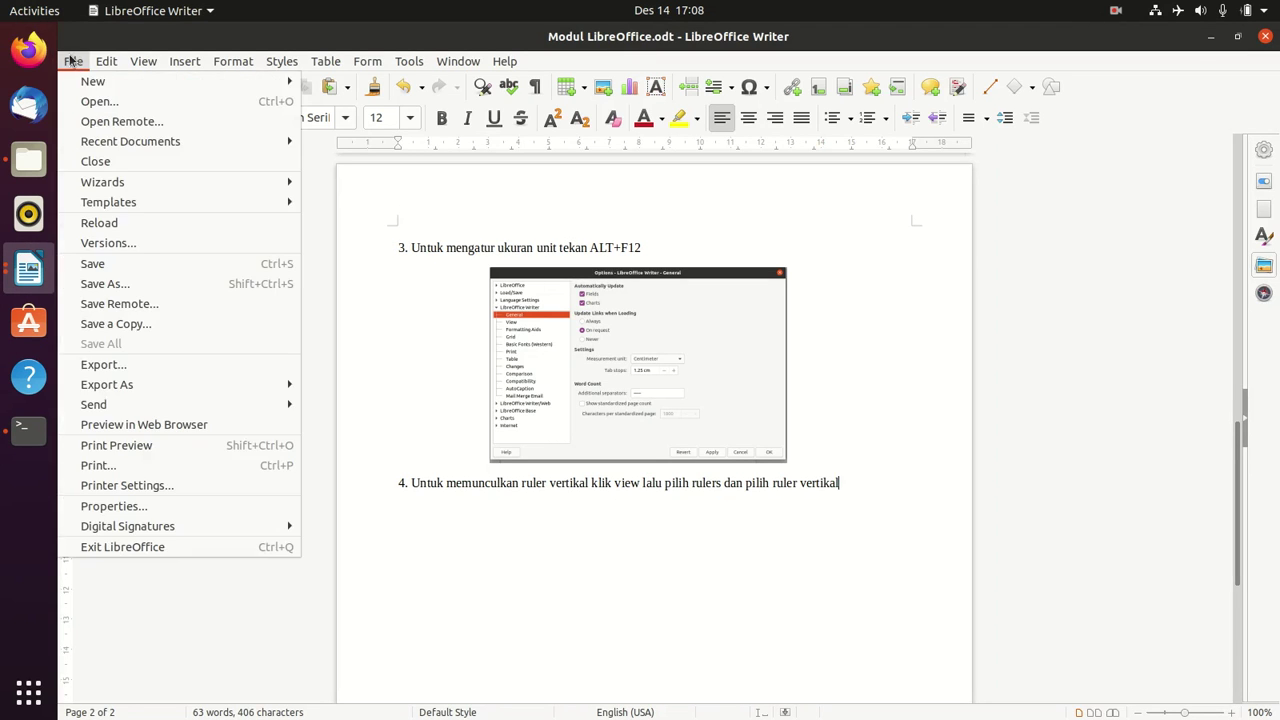
click(150, 284)
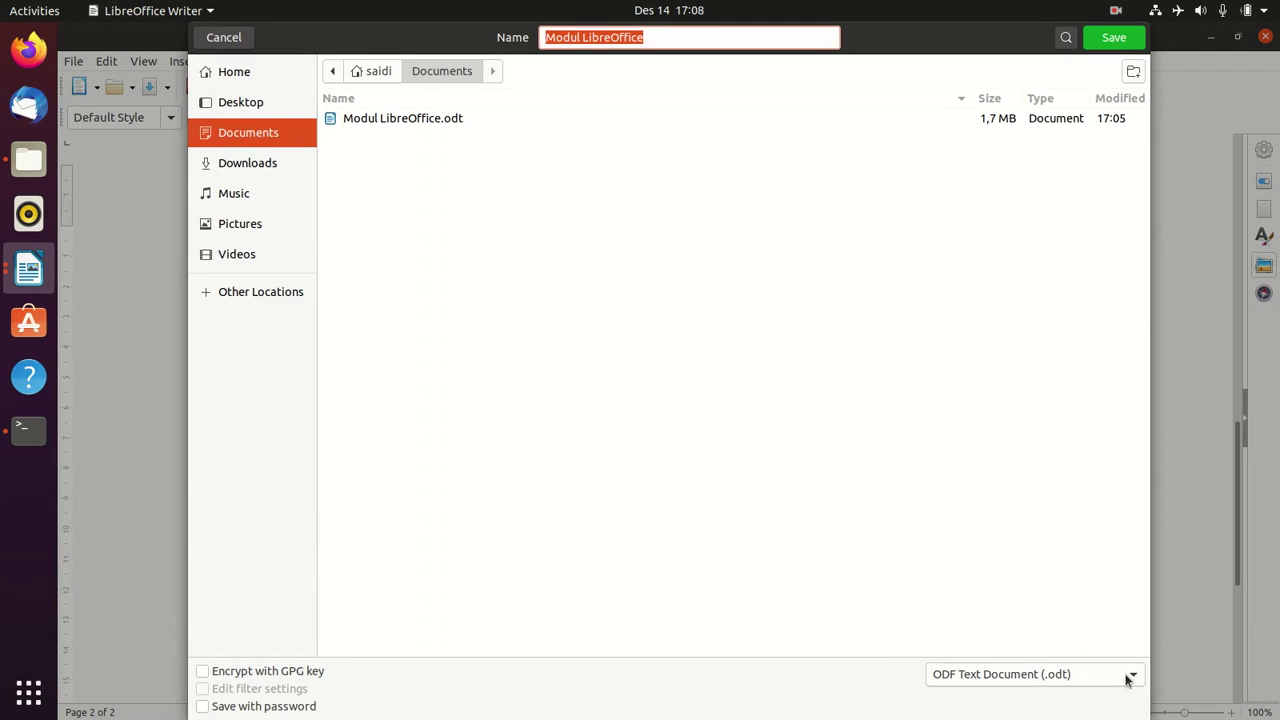
click(1128, 677)
scroll(1033, 680, down, 3)
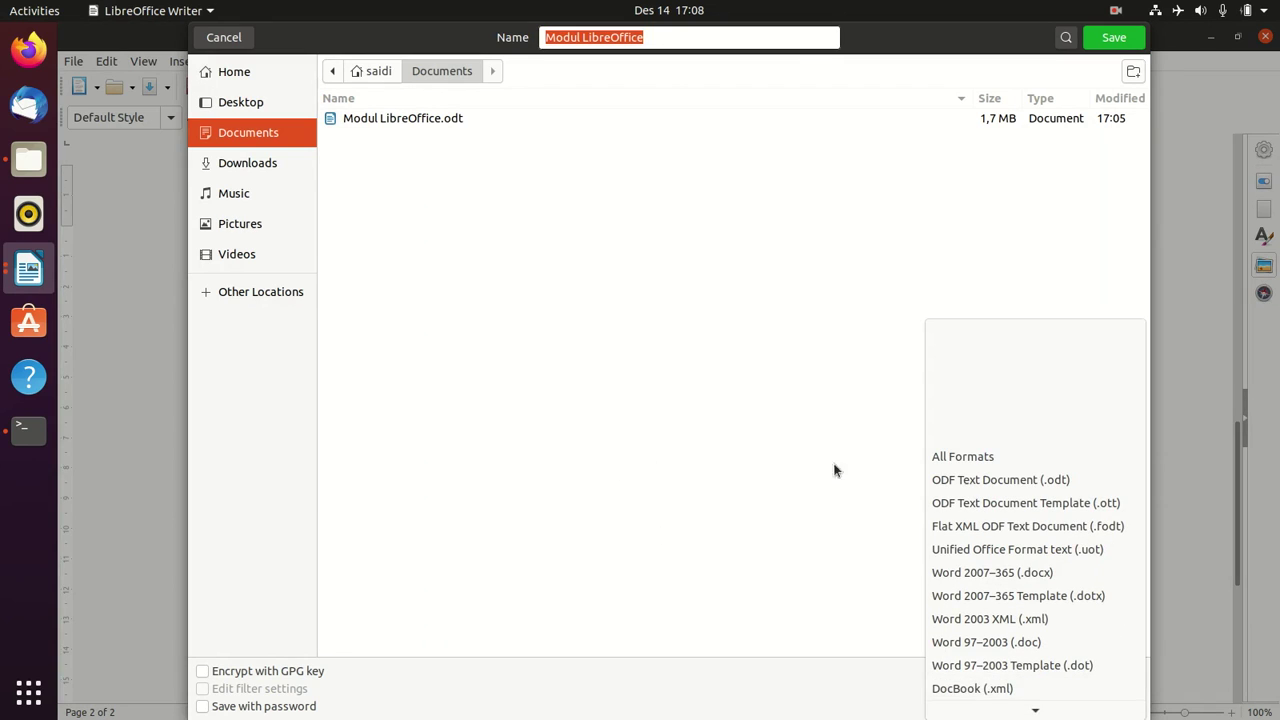
click(648, 557)
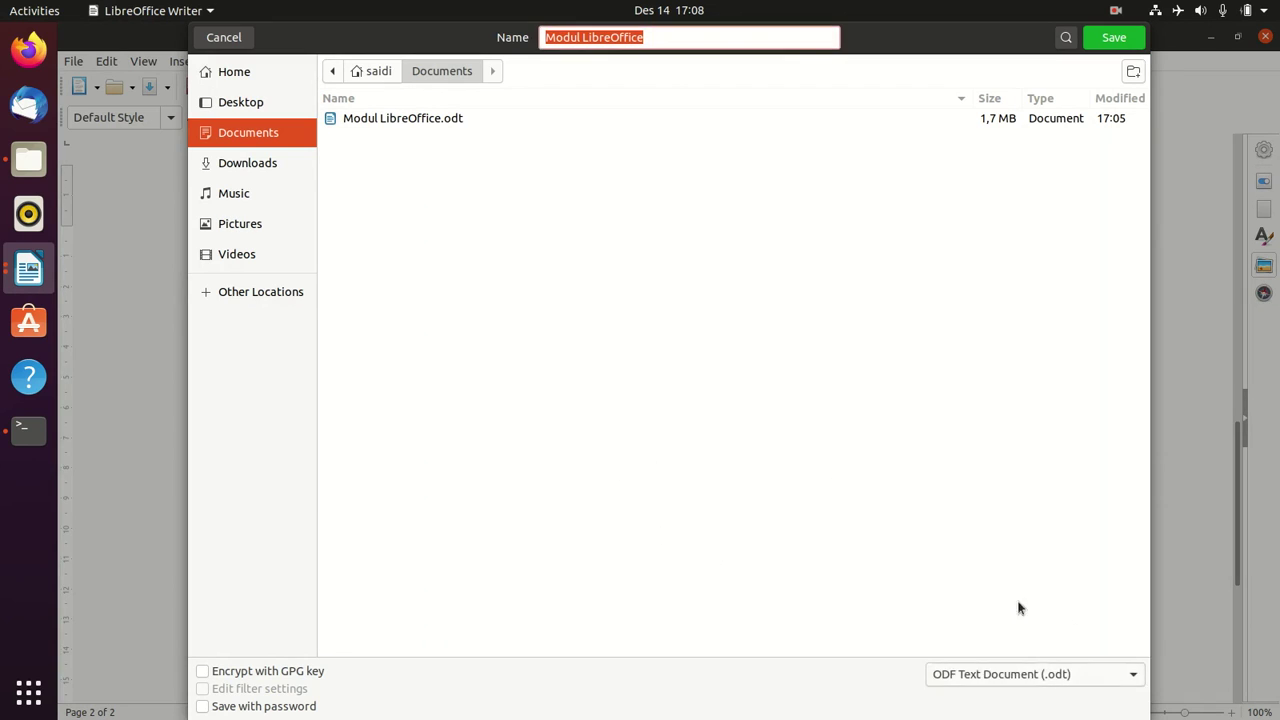
click(1120, 678)
scroll(1077, 663, down, 3)
scroll(990, 611, down, 3)
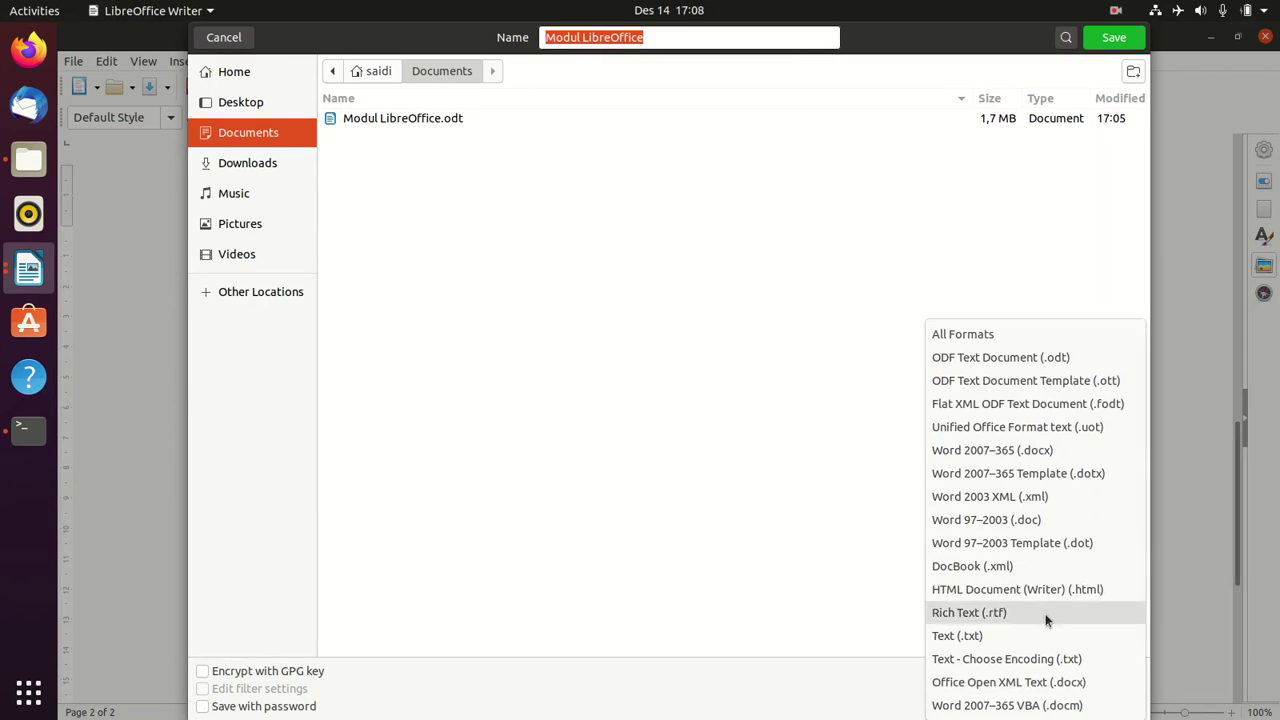
click(1030, 459)
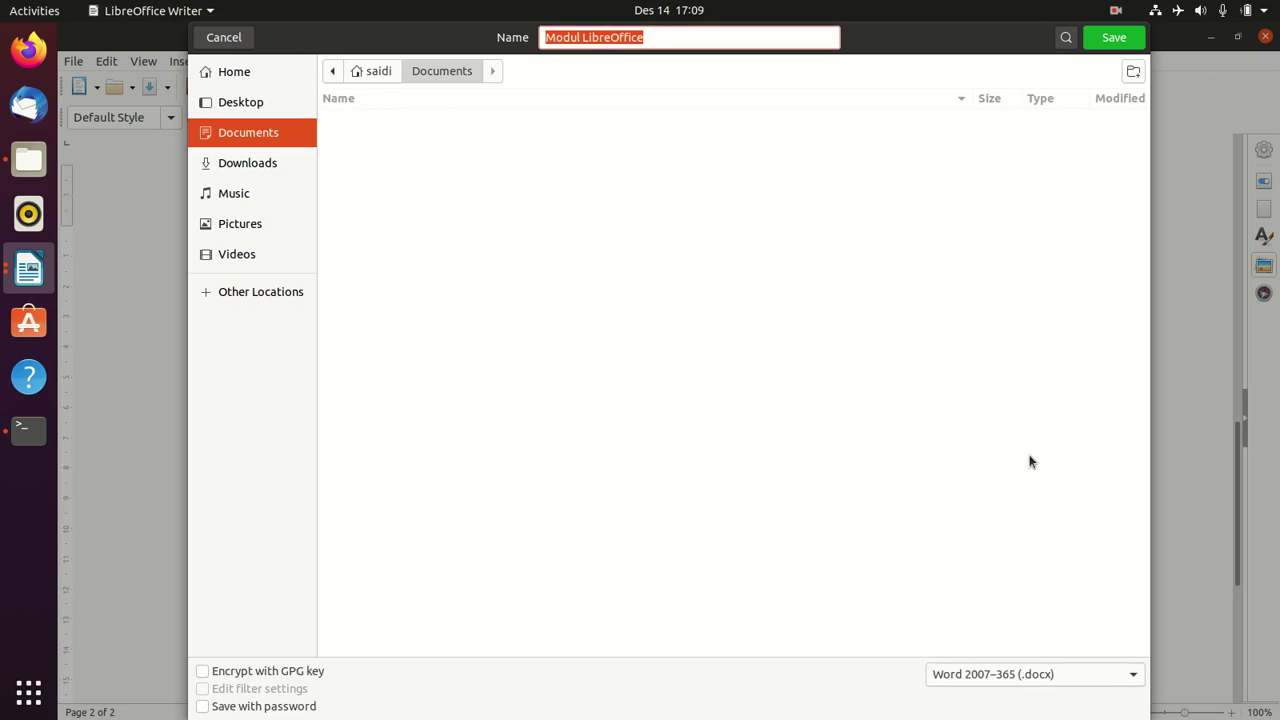
click(1115, 41)
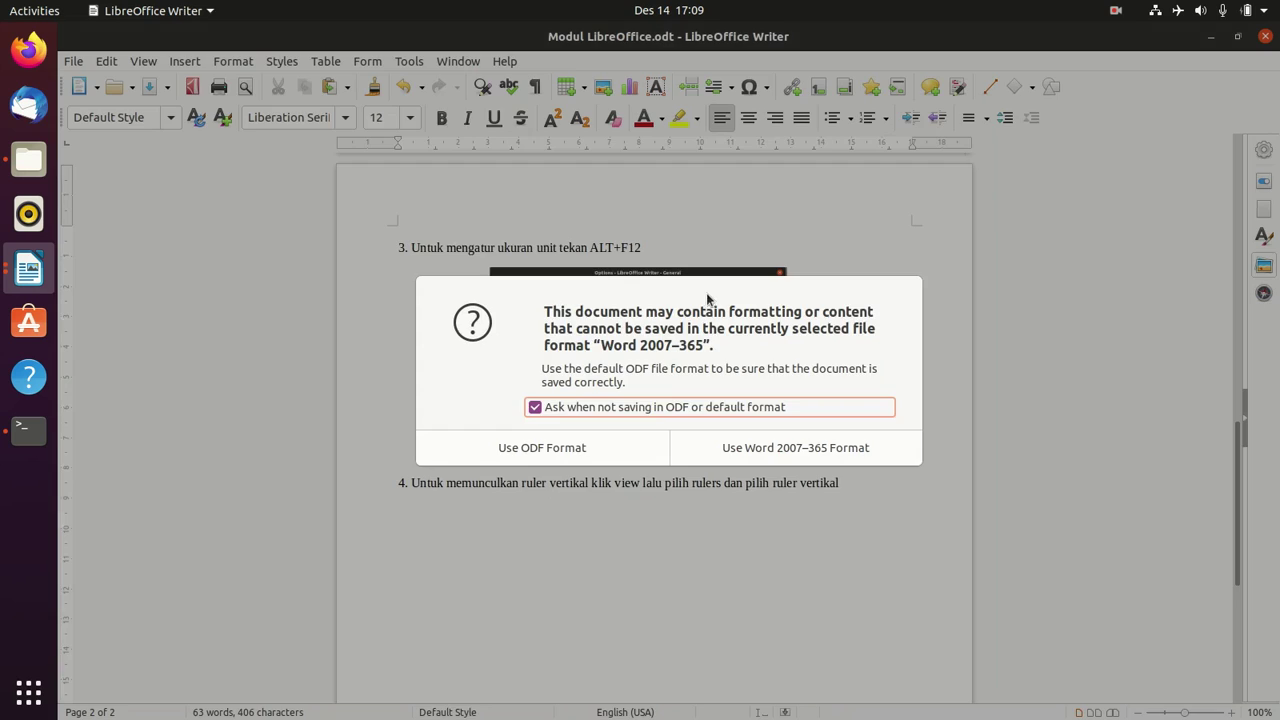
key(Escape)
- Save the module as "Modul LibreOffice" in Word 97–2003 (.doc) format in the Documents folder, keeping the Word format
click(1110, 668)
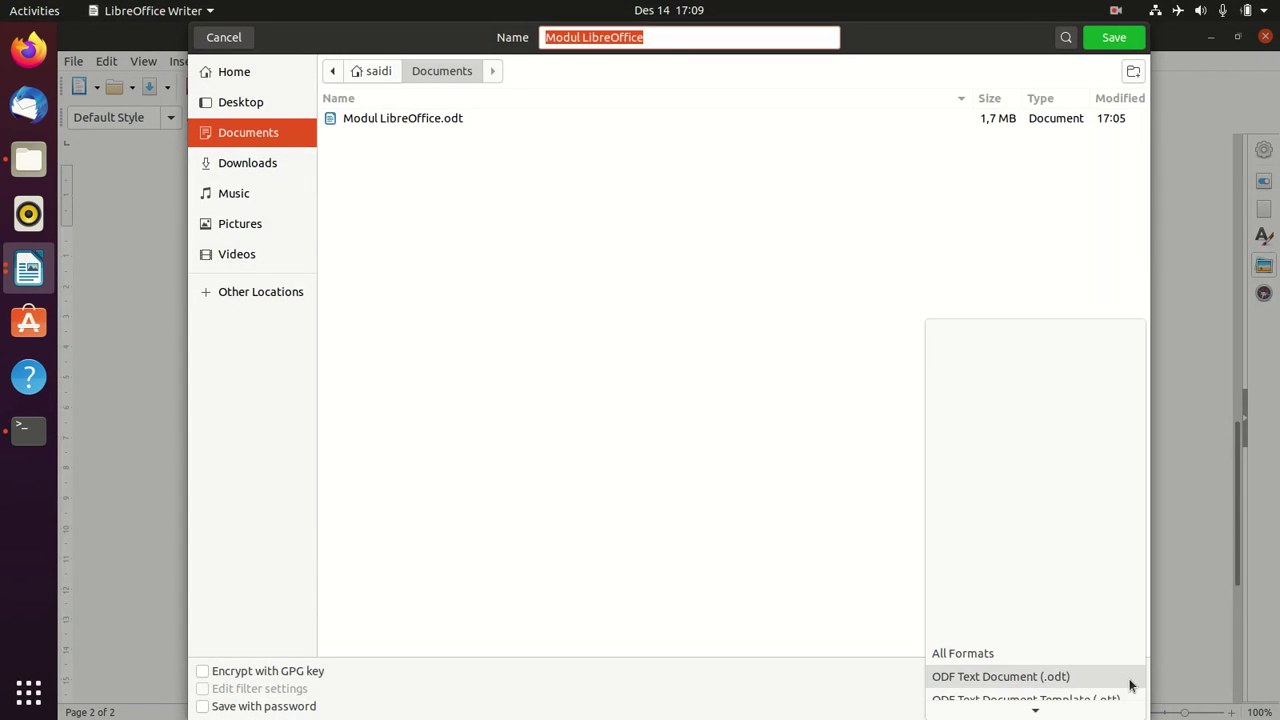
scroll(1074, 600, down, 2)
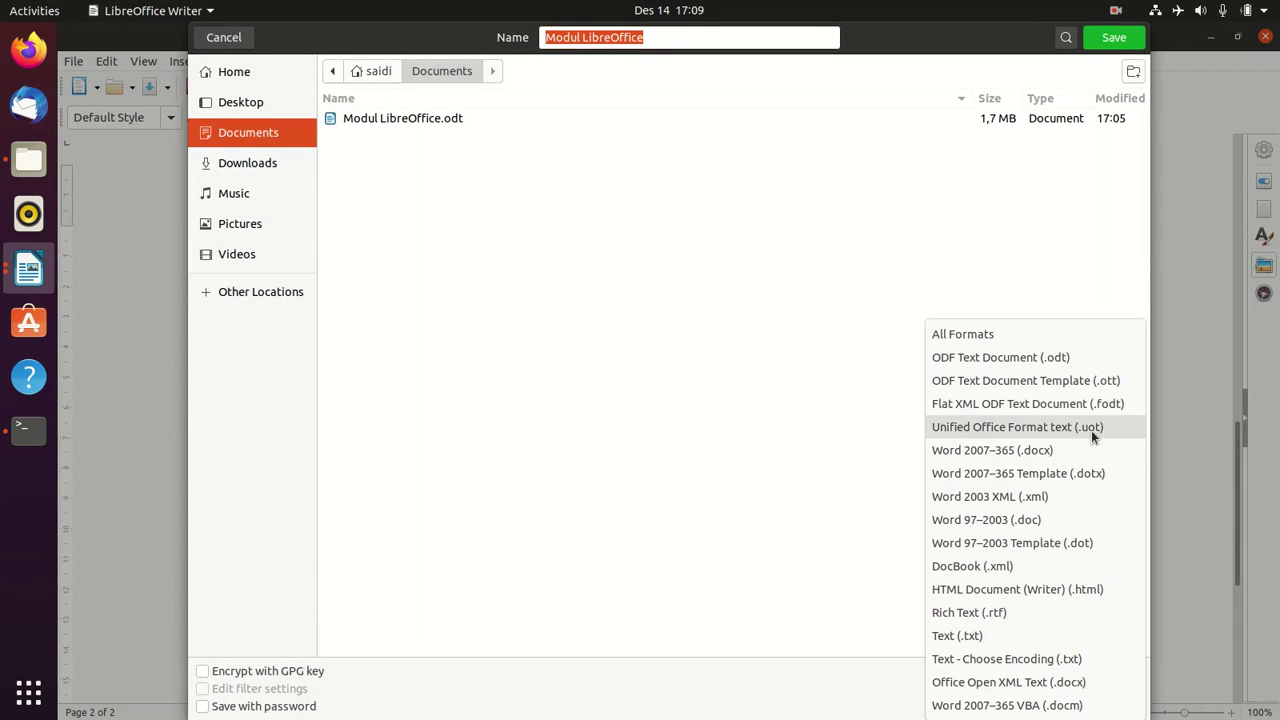
click(1021, 520)
click(1103, 44)
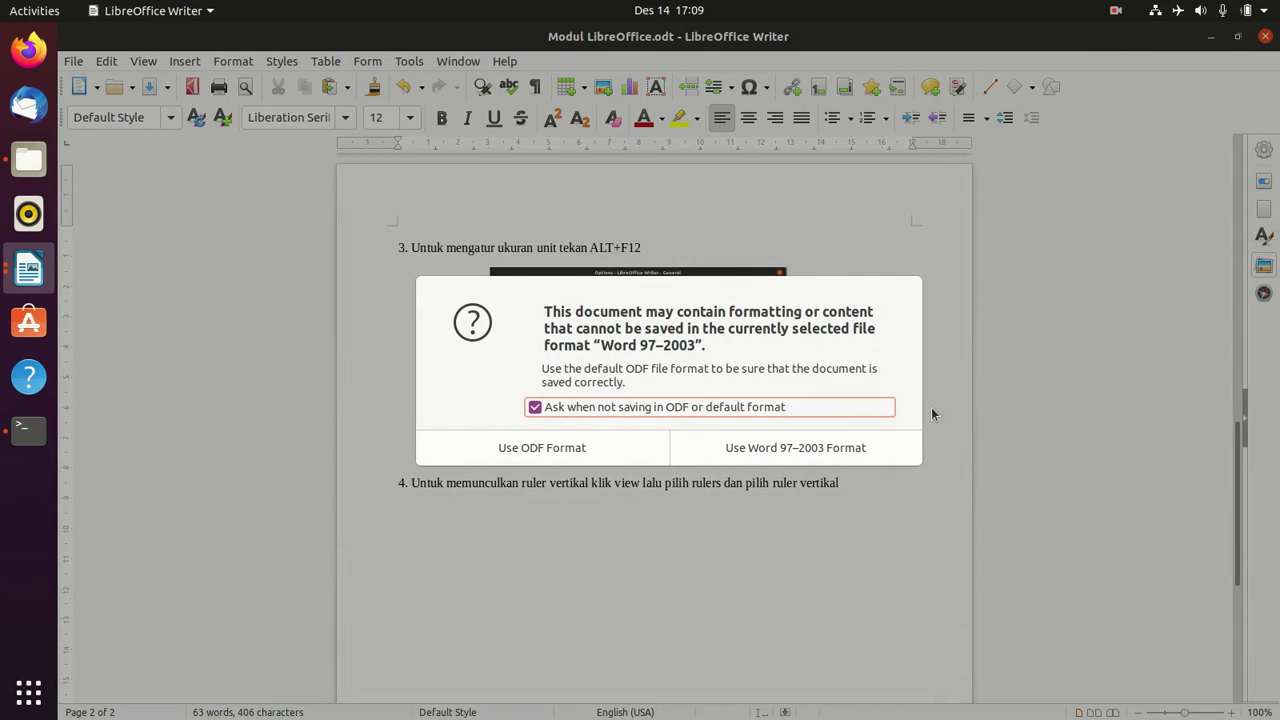
click(767, 449)
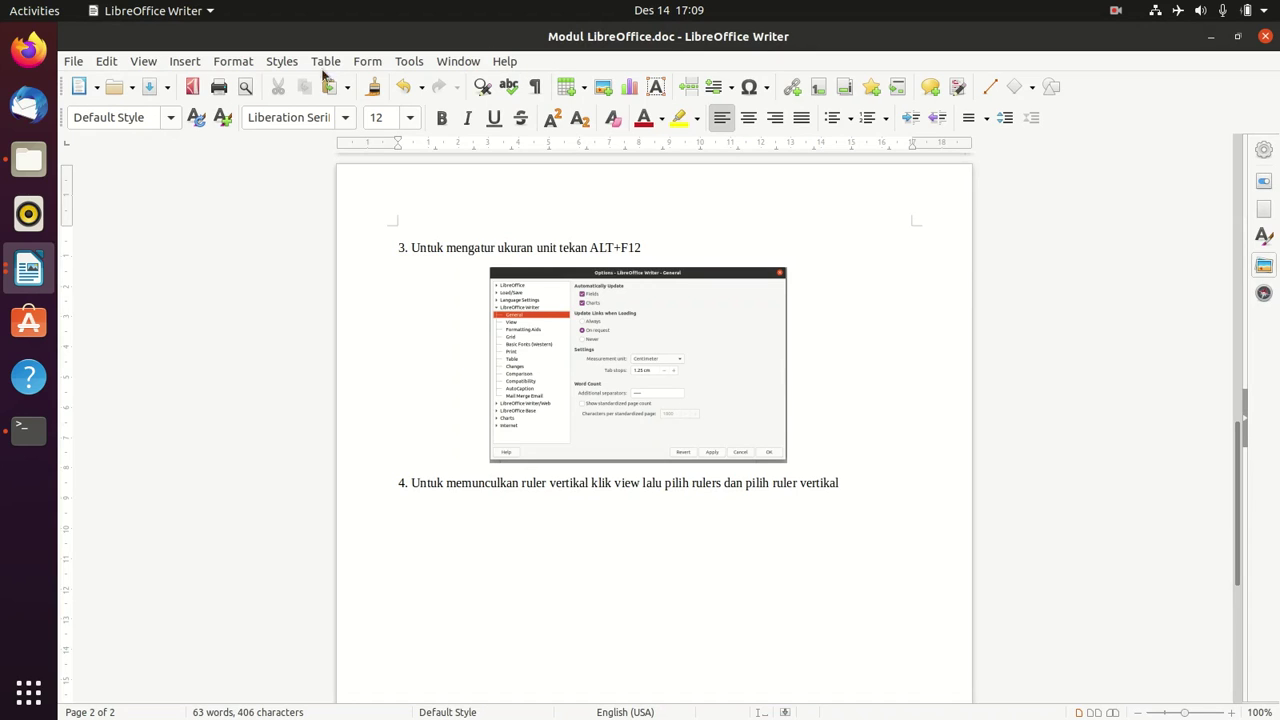
- Save another copy of the module in Word 2007–365 (.docx) format in the Documents folder, keeping the Word format
click(78, 62)
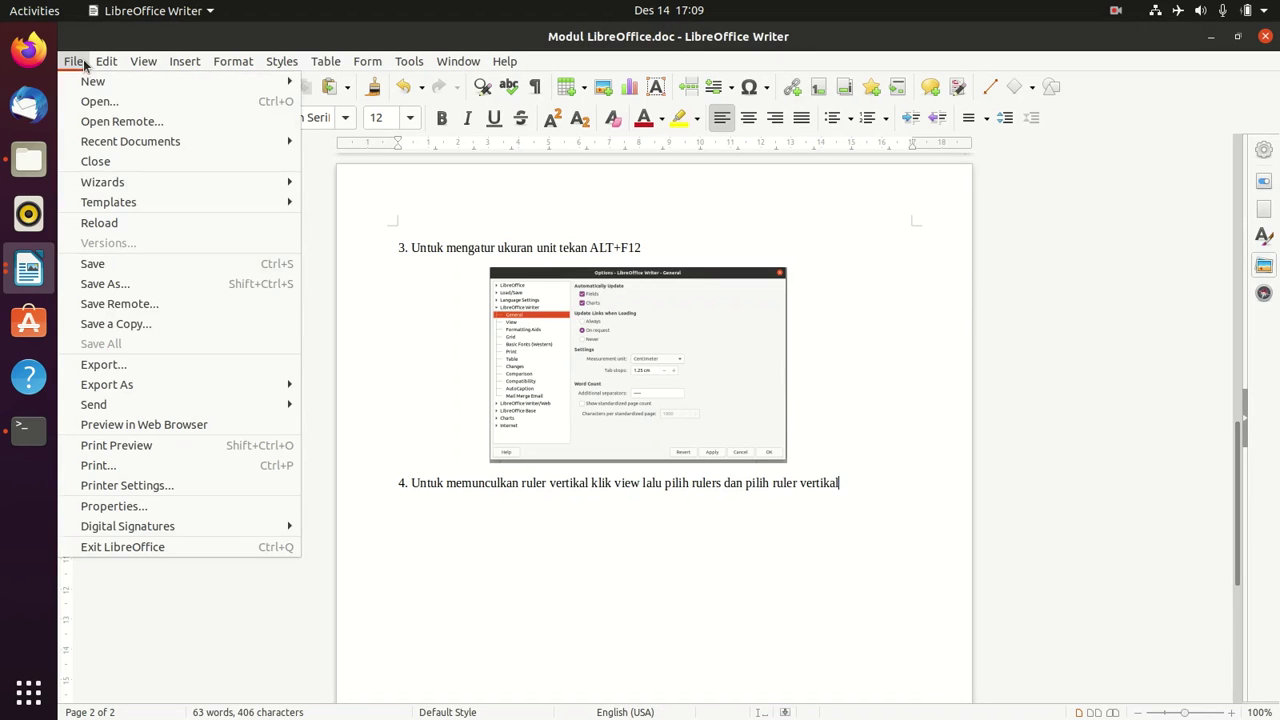
click(120, 284)
click(1100, 676)
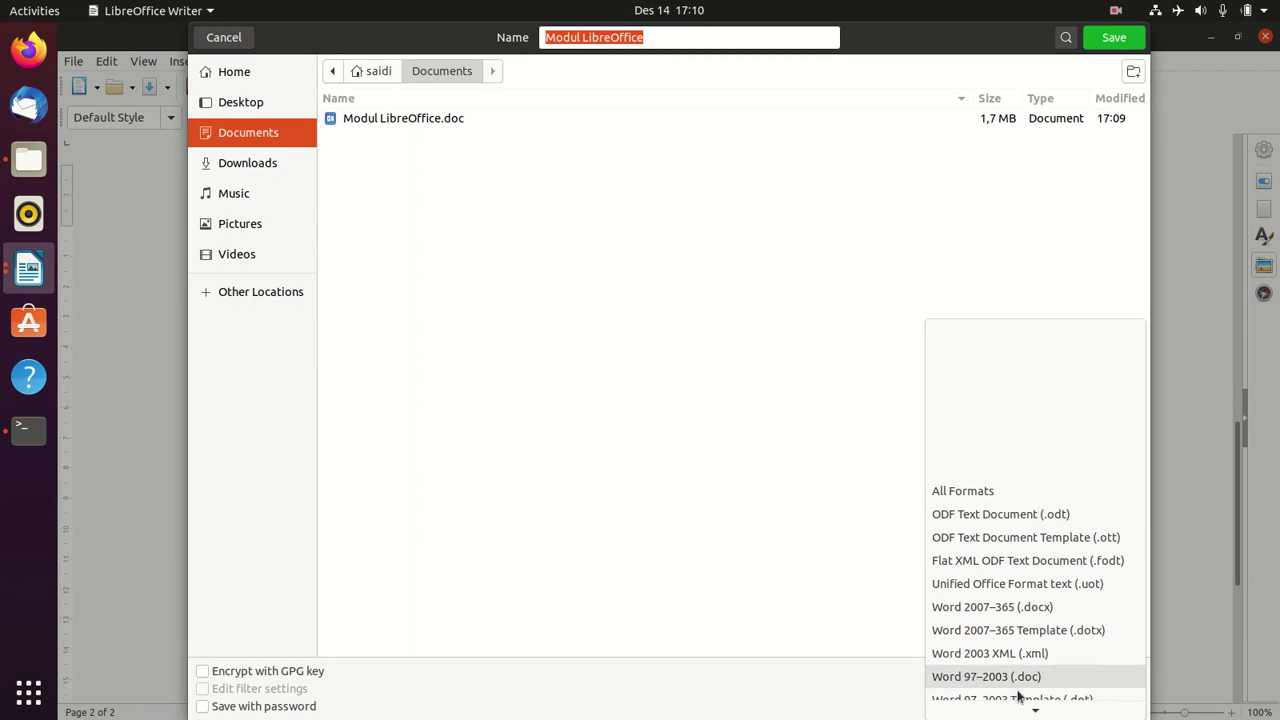
scroll(1018, 697, down, 1)
scroll(1003, 571, down, 2)
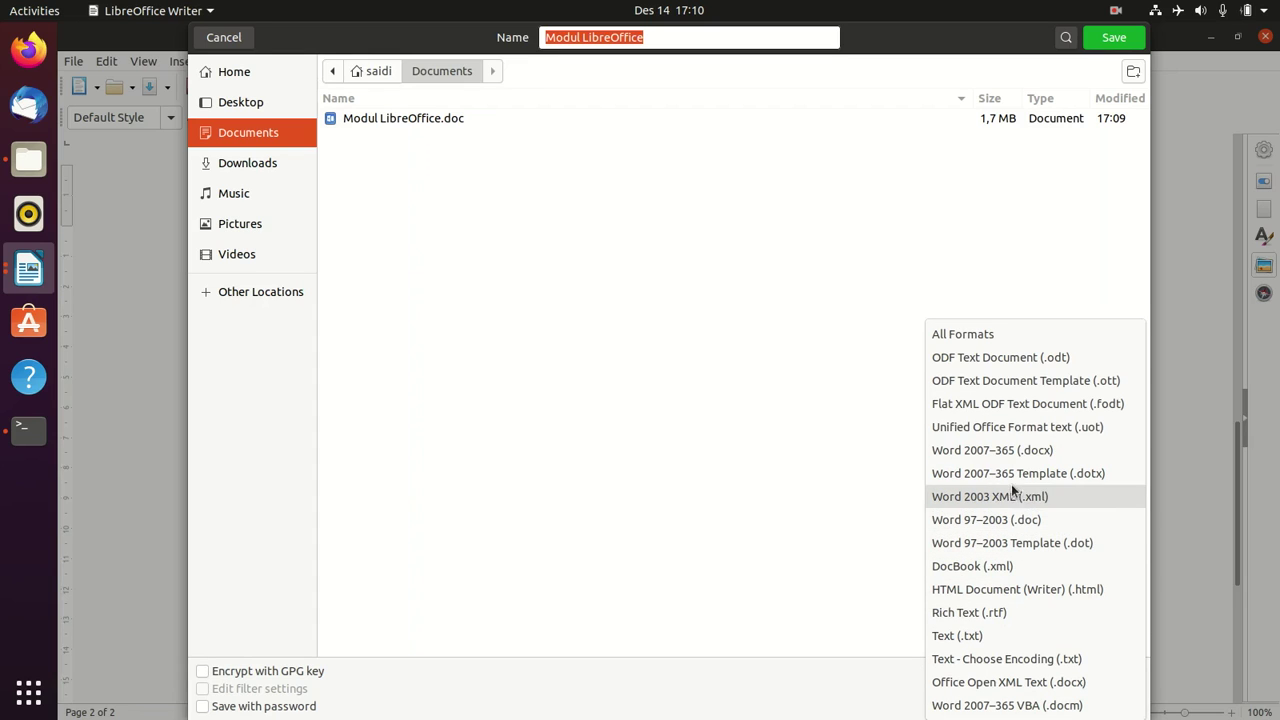
click(1008, 455)
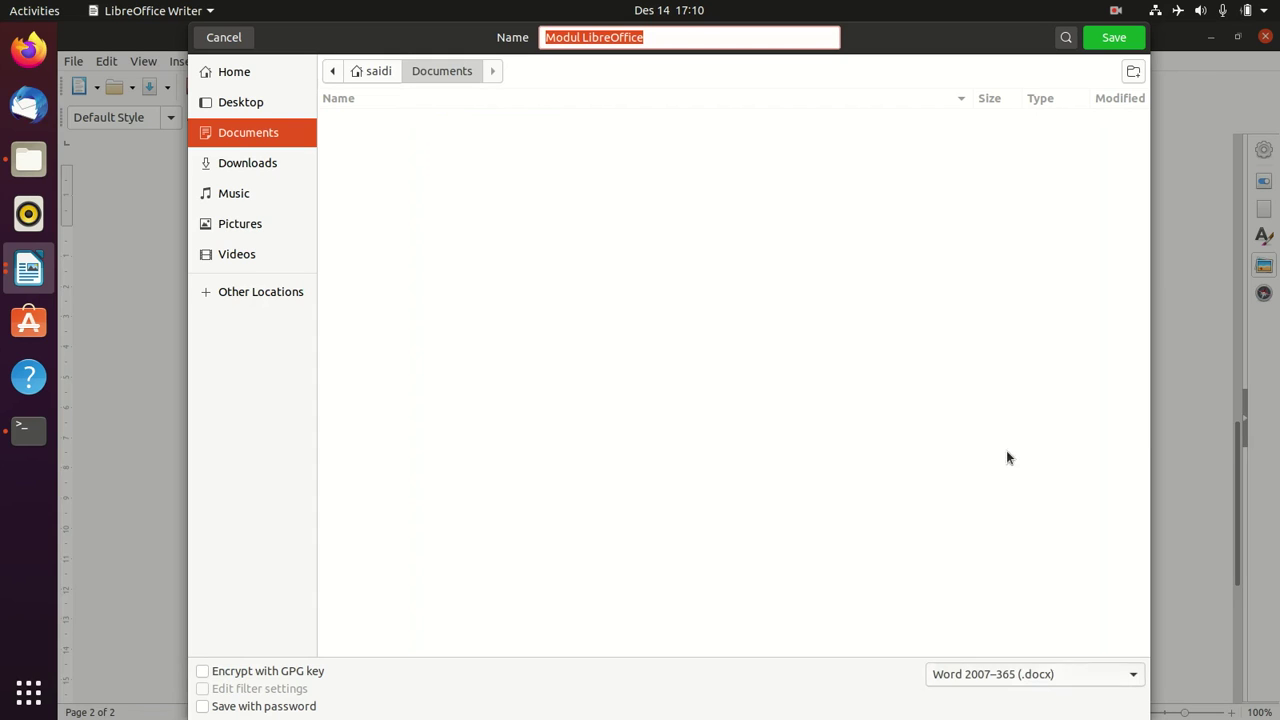
click(1110, 40)
click(790, 448)
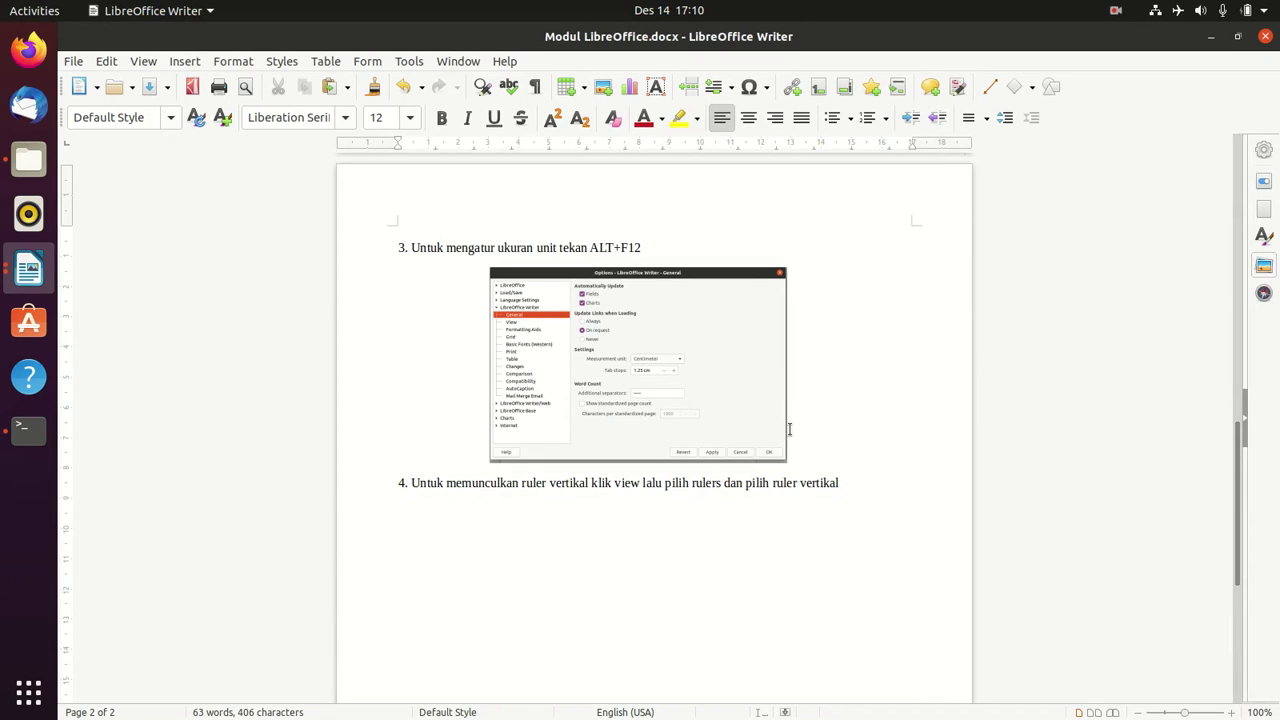
- Switch to the Terminal, list the Documents folder with ls -l, and examine the DOC, DOCX, ODT and PDF entries
click(20, 436)
text(ls -l)
key(Return)
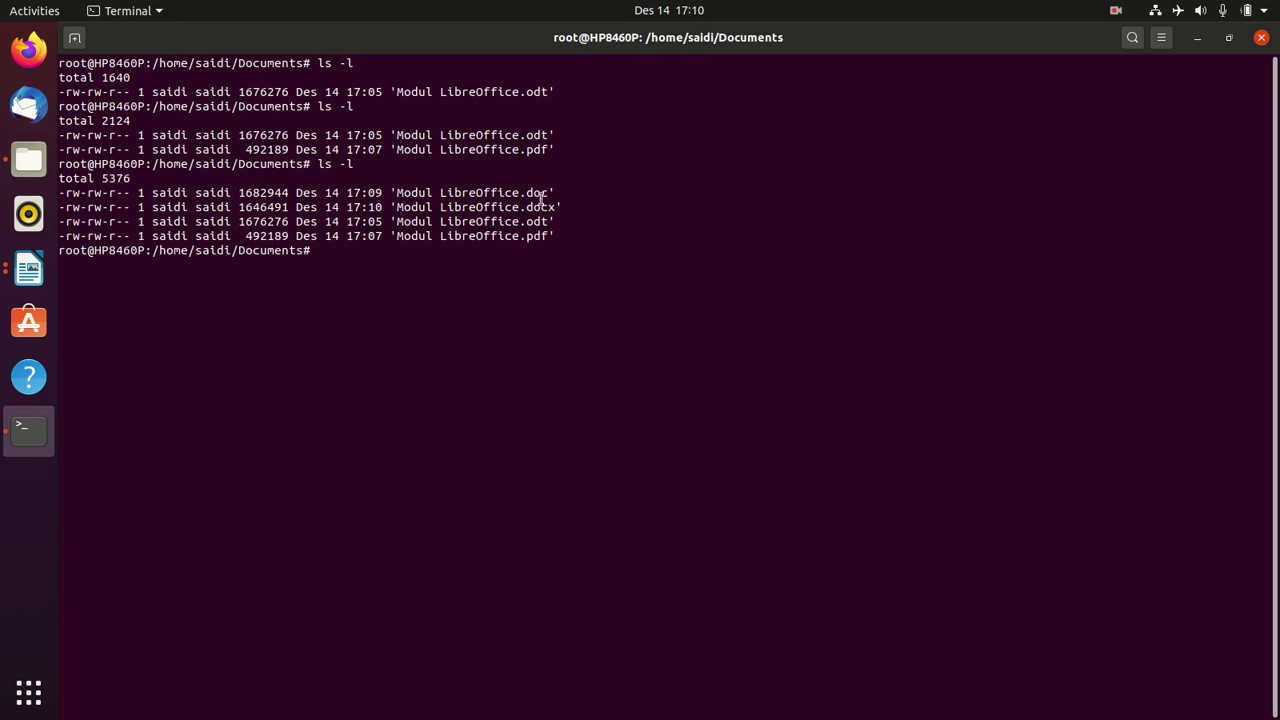
drag(561, 192, 57, 195)
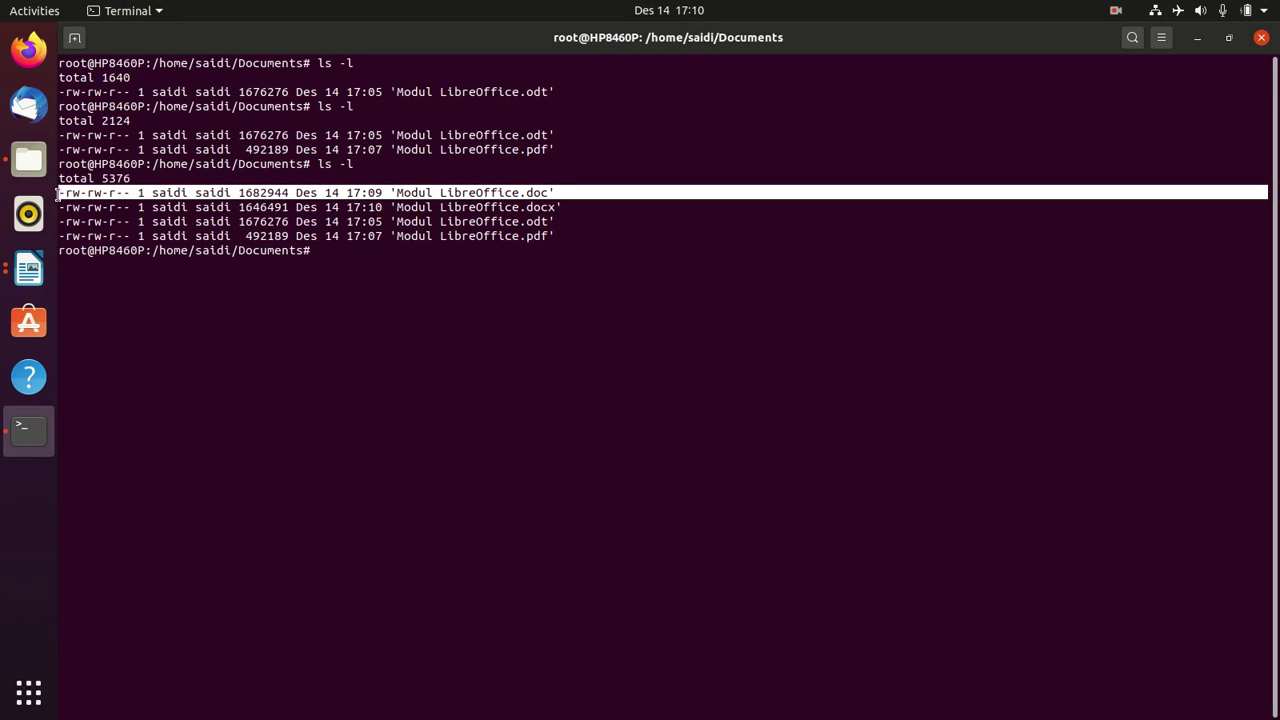
drag(562, 206, 57, 208)
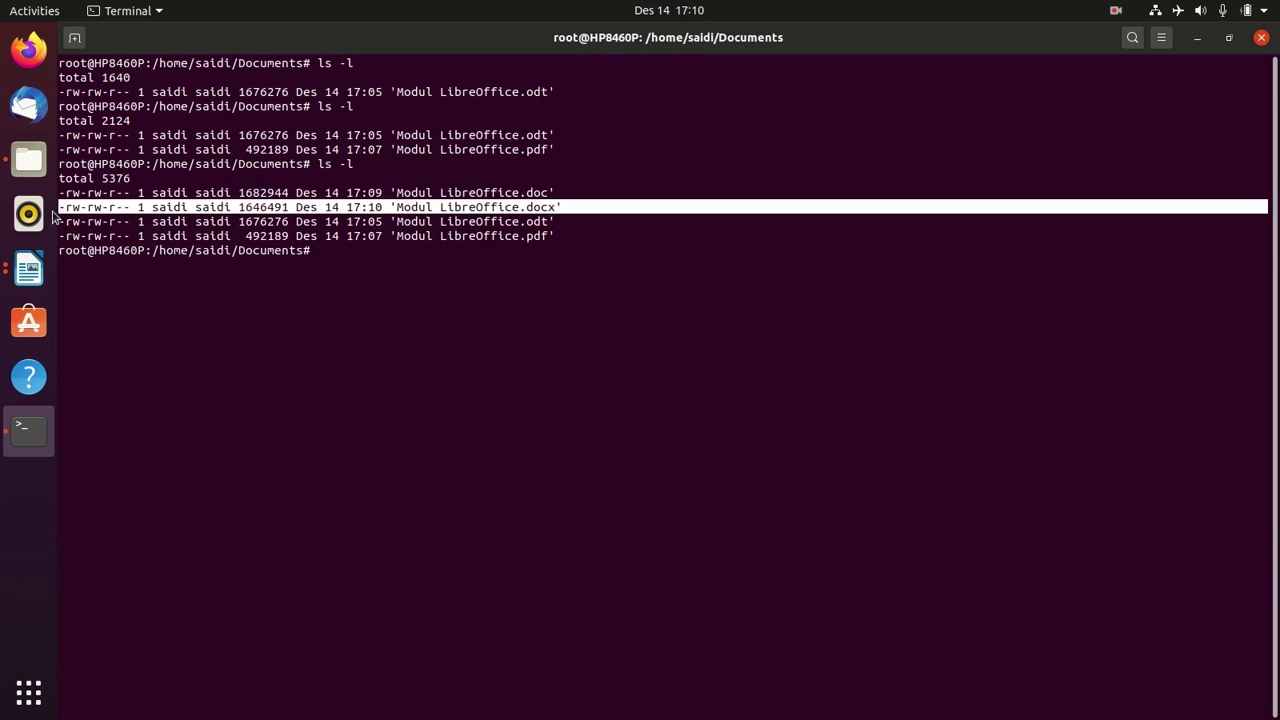
drag(566, 218, 57, 222)
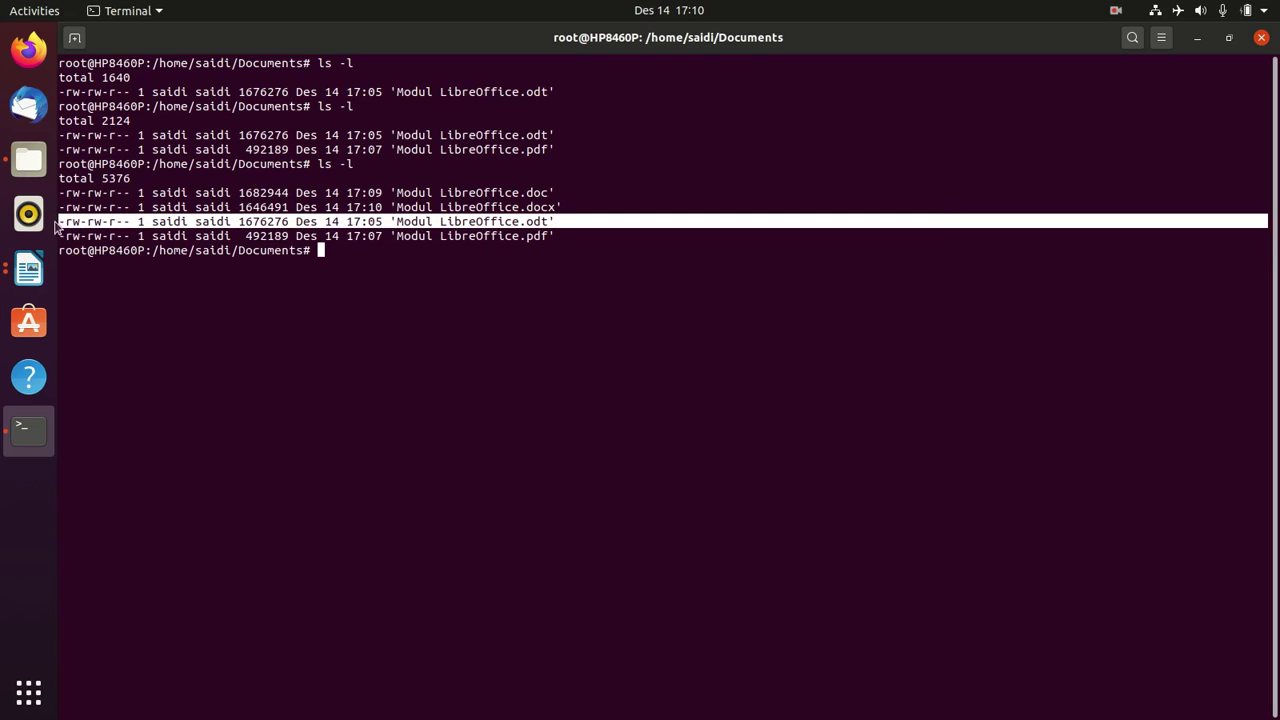
drag(563, 232, 63, 236)
click(470, 298)
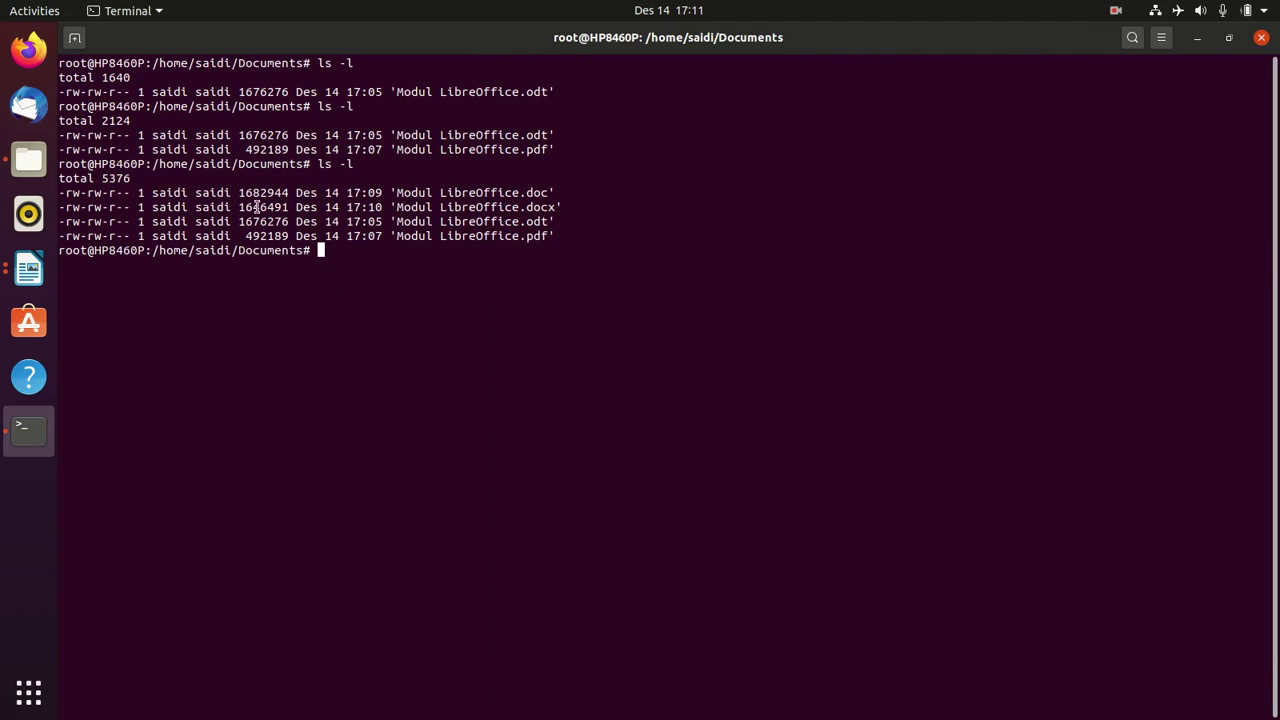
- Compare the file sizes of the DOC, DOCX, ODT and PDF versions in the latest listing
drag(238, 193, 291, 192)
drag(573, 201, 542, 196)
click(546, 196)
mouse_move(259, 193)
mouse_down()
mouse_move(282, 193)
mouse_move(252, 192)
mouse_move(277, 193)
mouse_move(280, 207)
mouse_up()
click(254, 204)
drag(252, 221, 286, 221)
drag(246, 236, 268, 237)
click(360, 271)
- Examine the owner, group and other-user permissions of the DOC file in the listing
drag(72, 193, 83, 197)
drag(87, 193, 107, 196)
drag(108, 193, 131, 196)
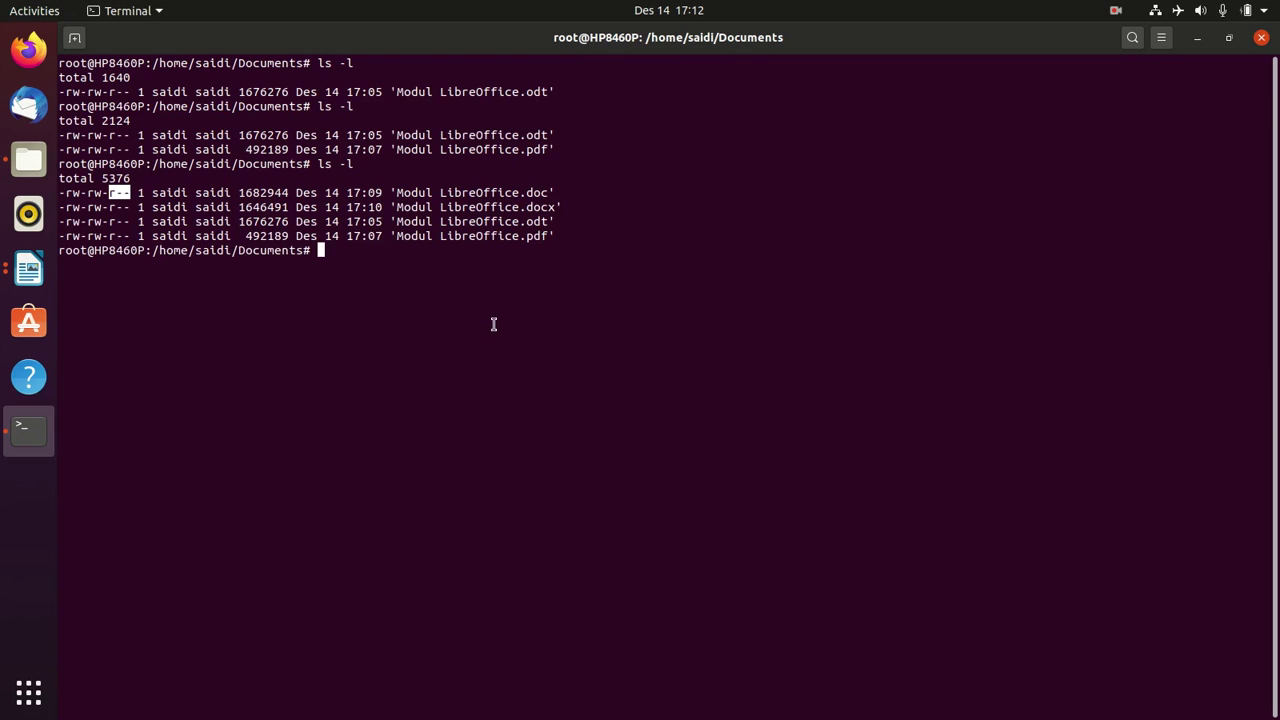
text(addu)
key(BackSpace)
key(BackSpace)
key(BackSpace)
key(BackSpace)
drag(196, 250, 234, 250)
click(300, 252)
- Create a second user account with the adduser command, then enter and confirm the new account's password
text(adduser ramadan)
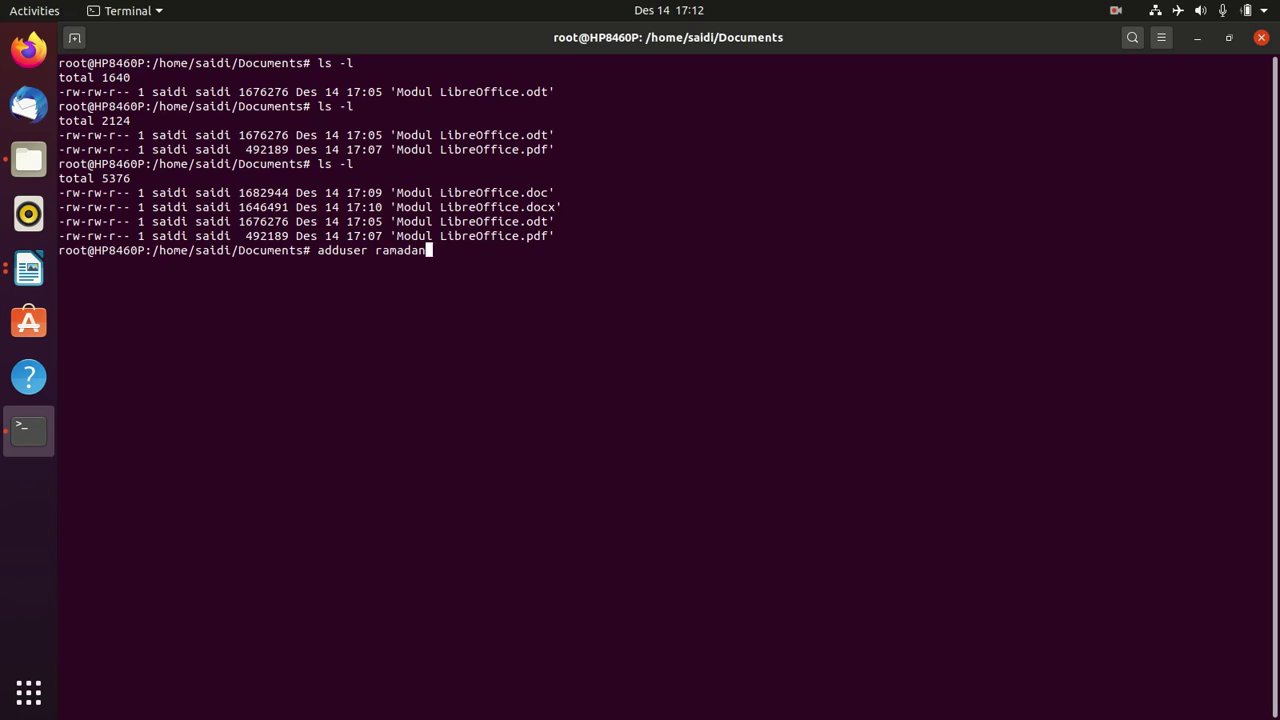
key(Return)
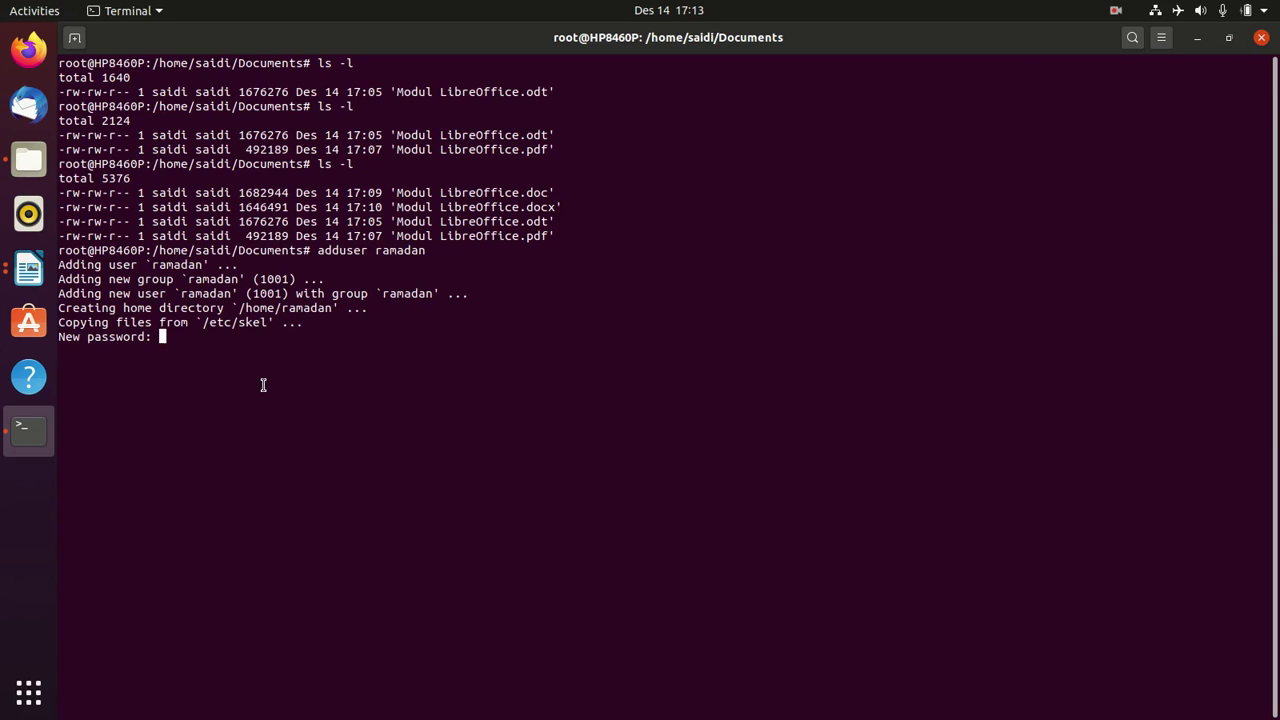
key(Return)
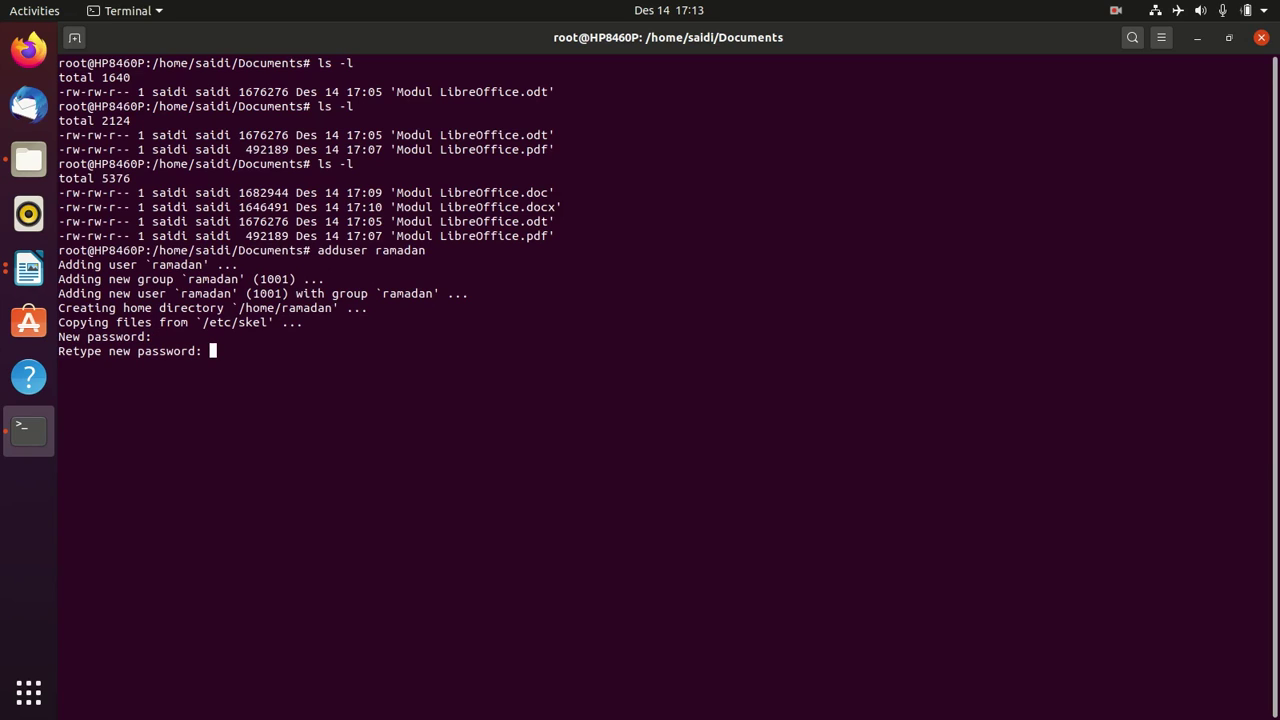
key(Return)
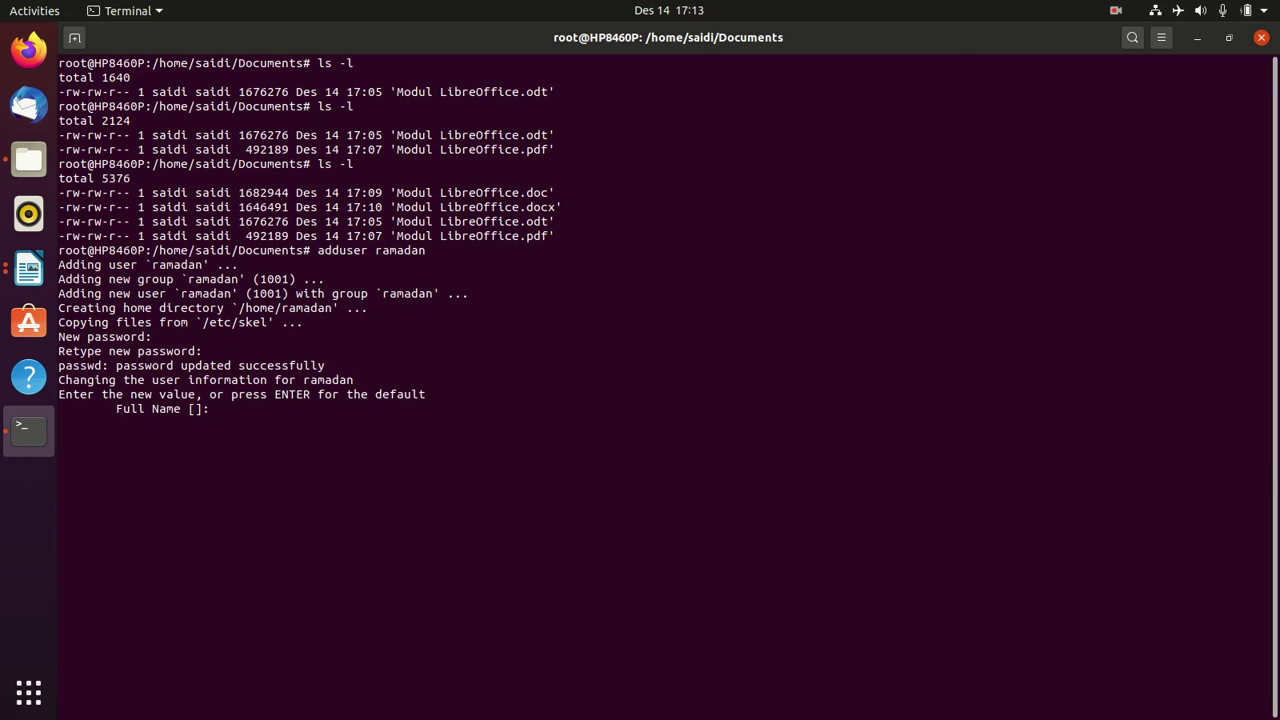
- Leave the new account's full name, room, phone and other details blank and confirm the information with y
key(Return)
key(Return)
key(Return)
key(Return)
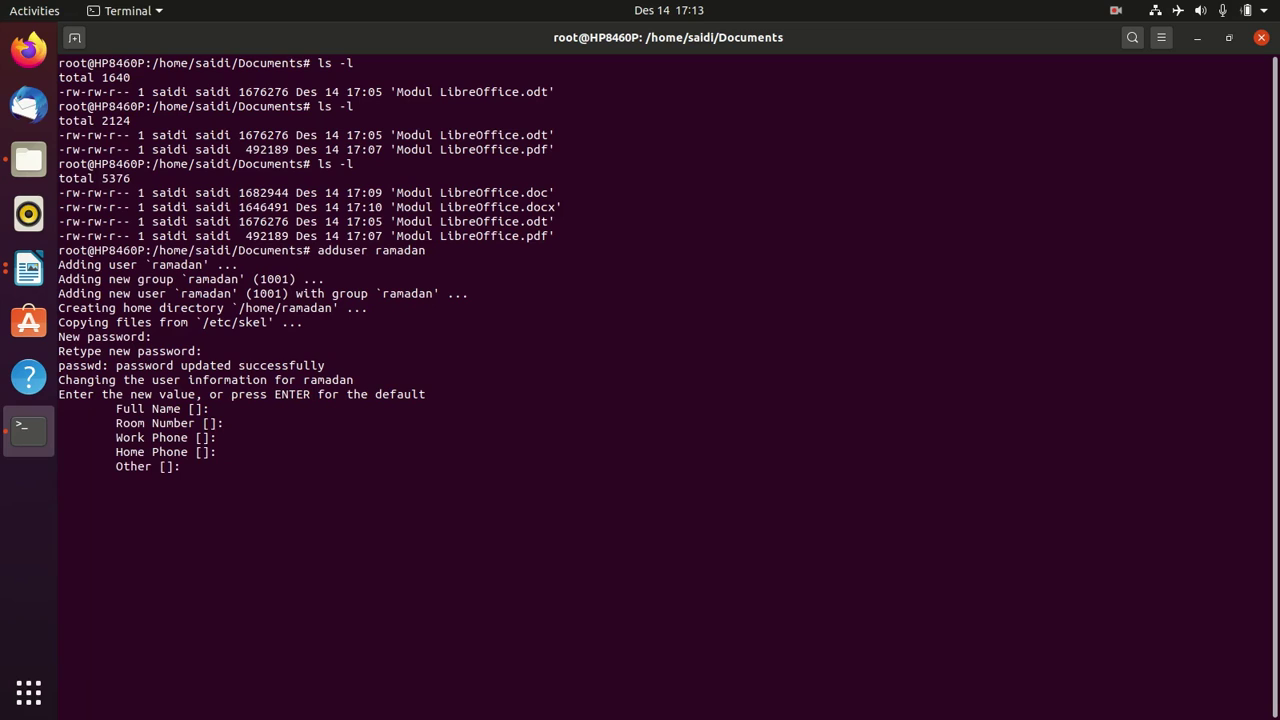
key(Return)
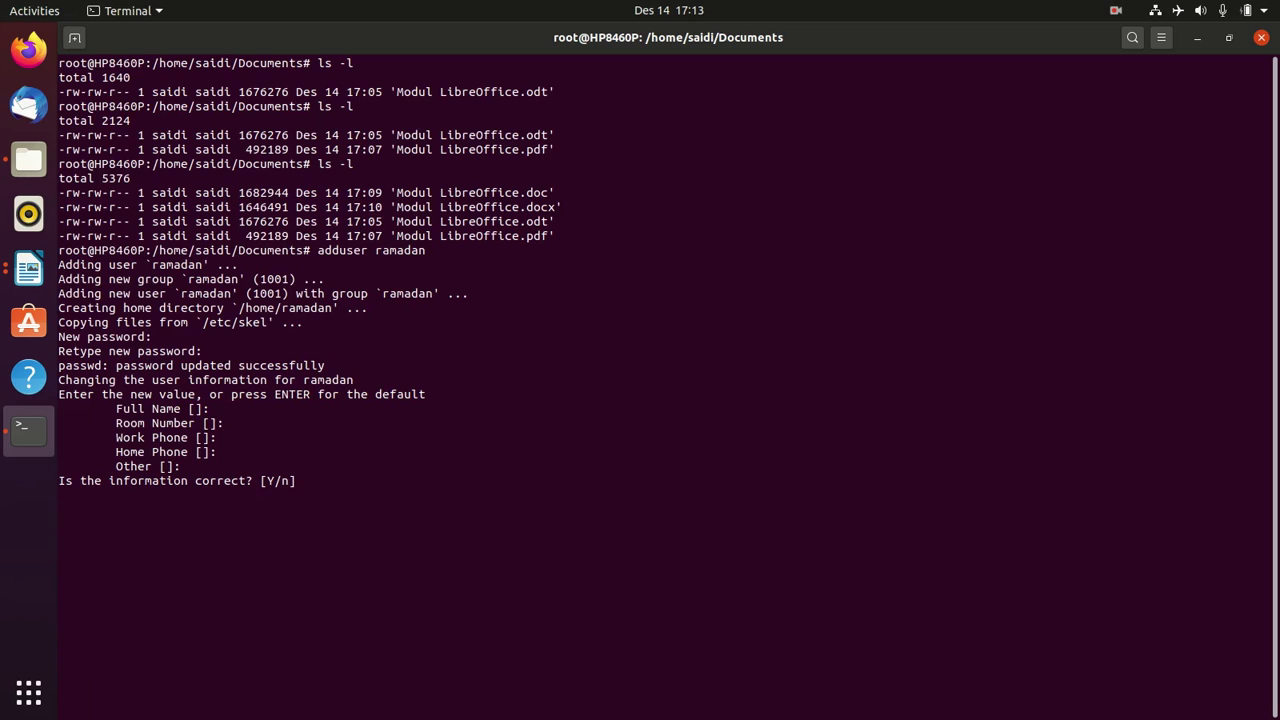
text(y)
key(Return)
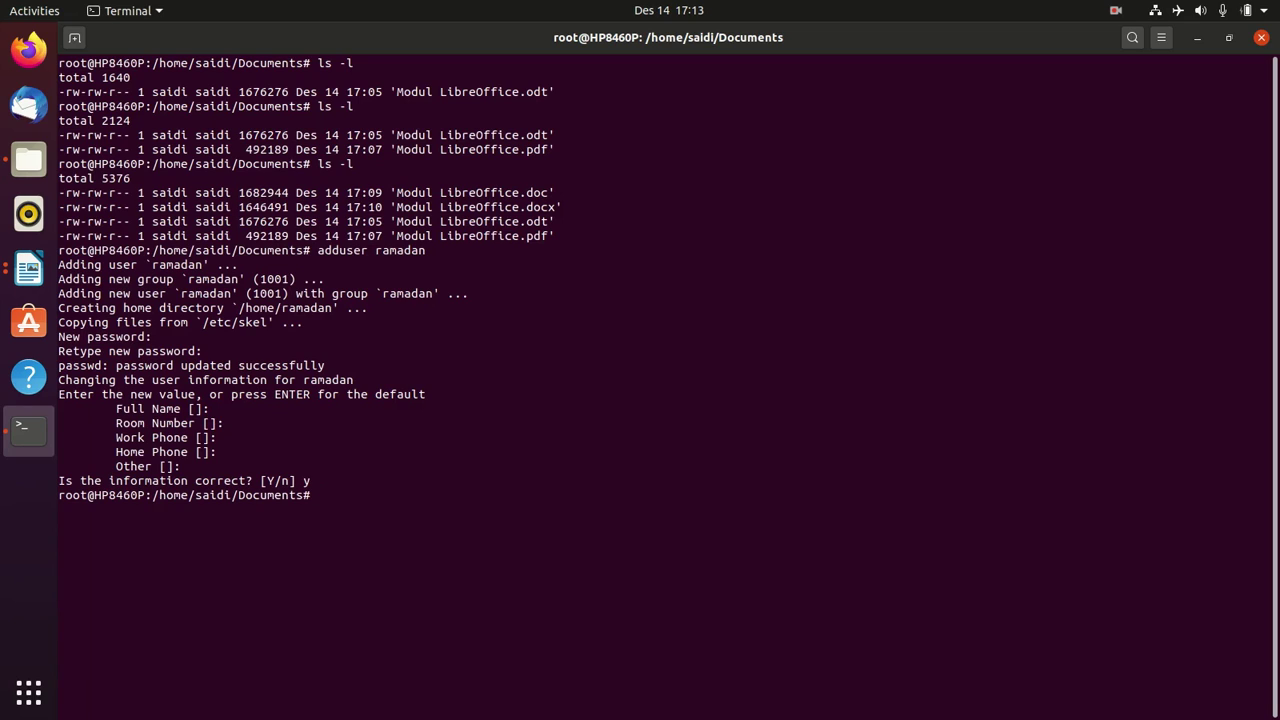
- Change to the /home directory and list its contents with ls
text(cd)
key(Return)
text(cd /ho)
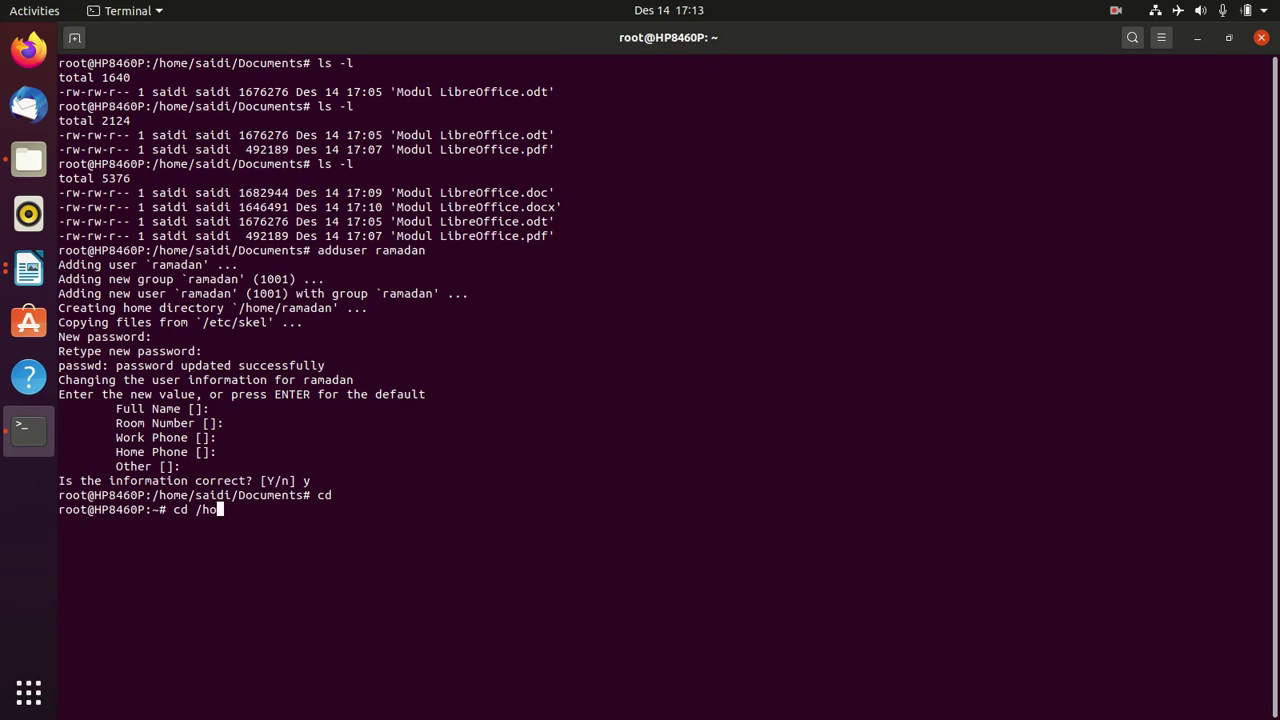
key(Tab)
key(Return)
text(ls)
key(Return)
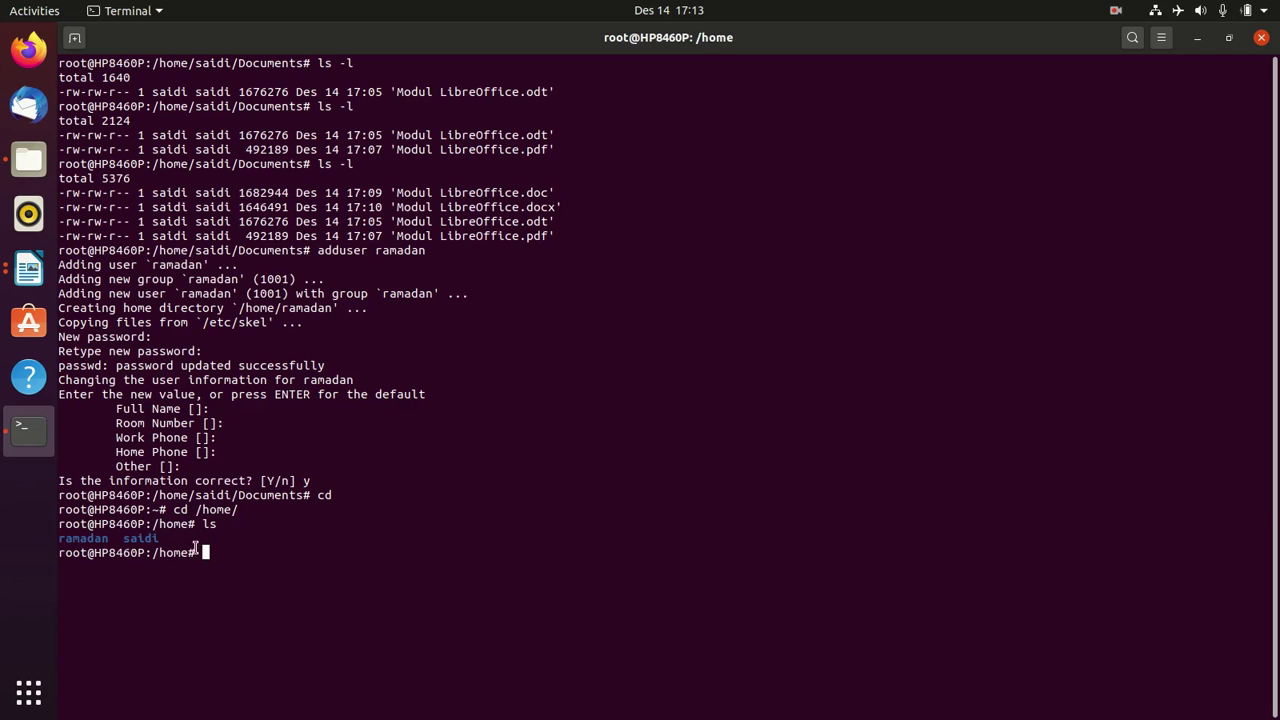
- Examine the two users' home folders and list the /home directory in detail with ls -l
mouse_move(174, 542)
mouse_down()
mouse_move(68, 539)
mouse_move(157, 543)
mouse_up()
click(106, 540)
click(226, 566)
text(ls -l)
key(Return)
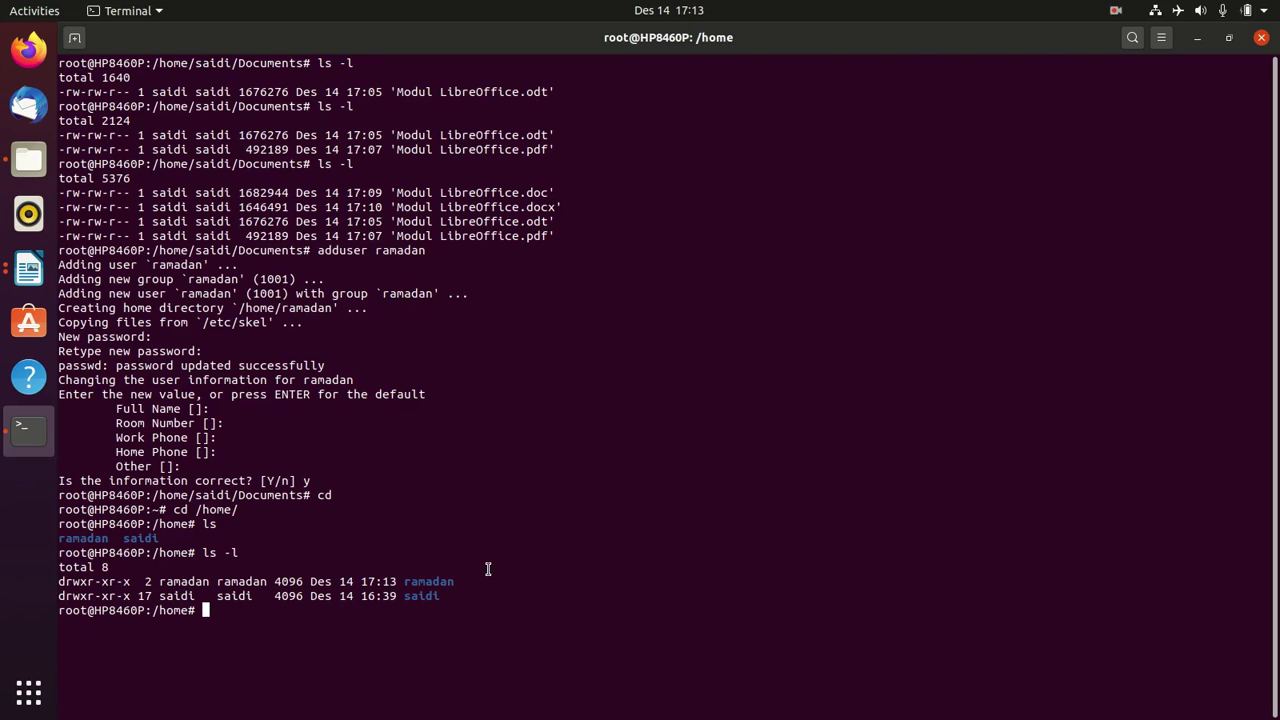
- Change into the original user's home folder and list its contents with ls
text(cd sai)
key(Tab)
key(Return)
text(s)
key(BackSpace)
text(ls)
key(Return)
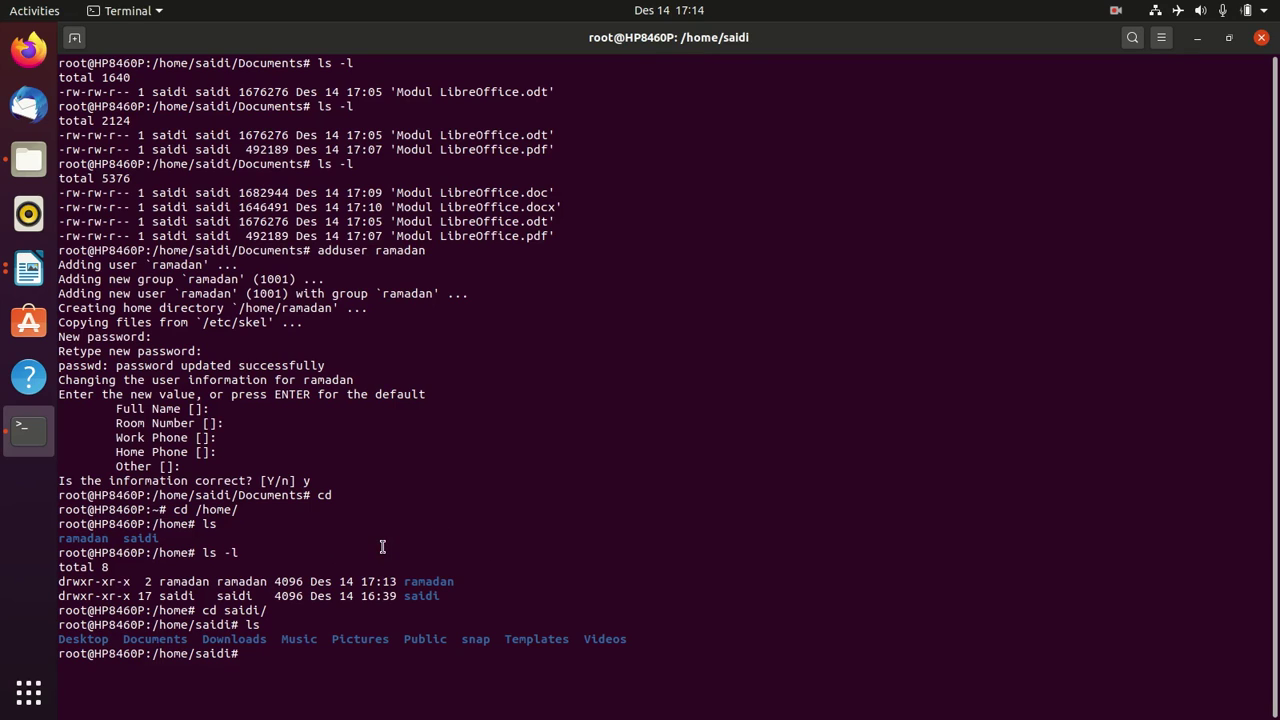
- Go back to /home, change into the new user's home folder and list its contents with ls
text(cd ..)
key(Return)
text(cd )
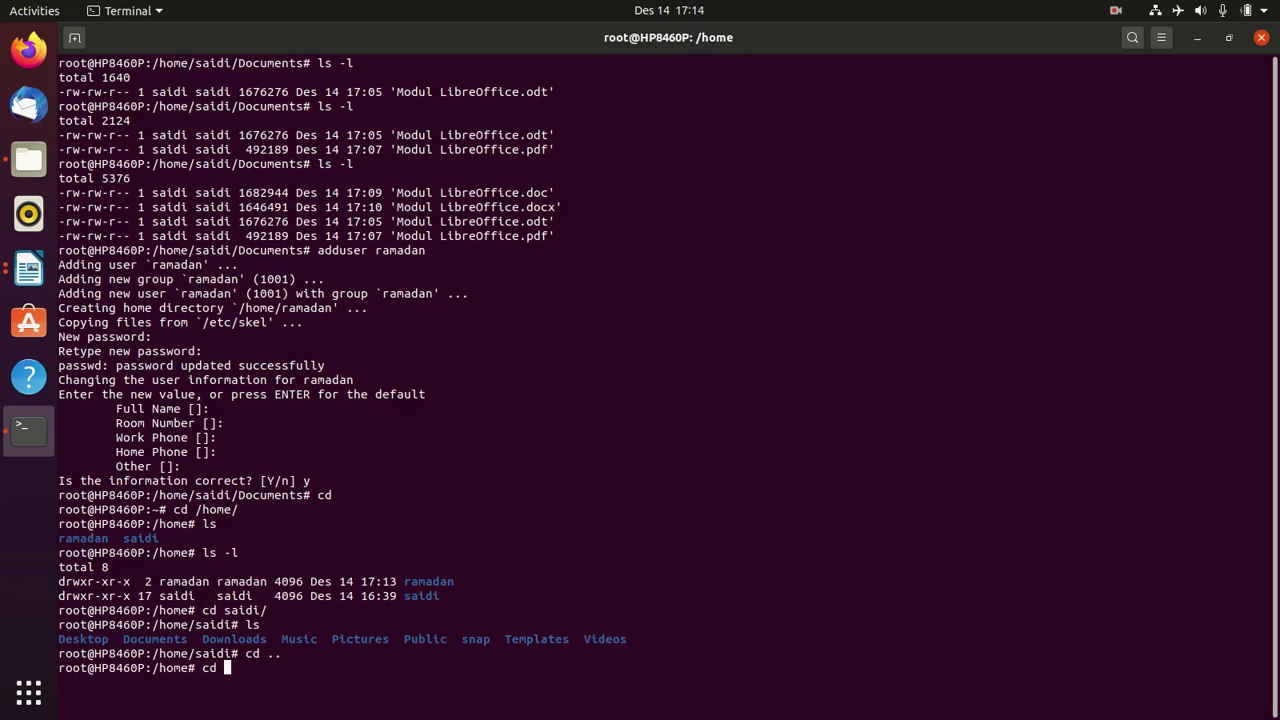
text(ramadan/)
key(Return)
text(ls)
key(Return)
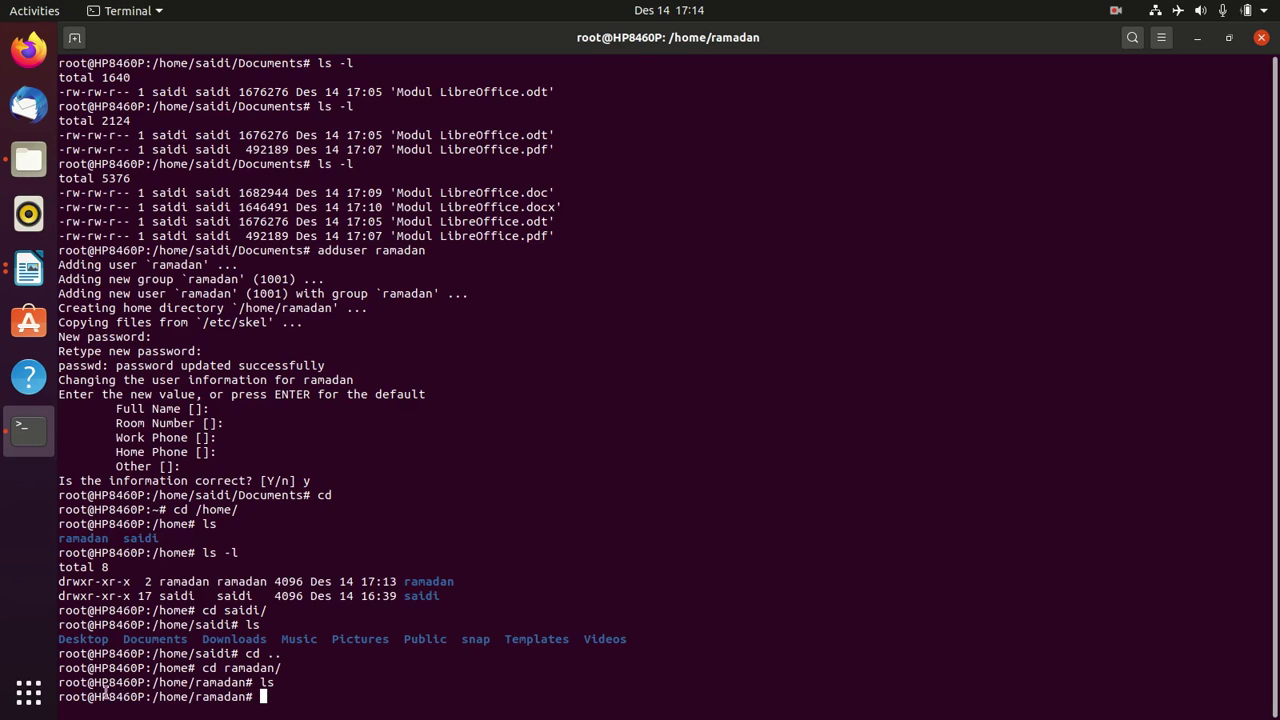
drag(58, 696, 284, 690)
click(284, 690)
- Change into the original user's home folder by its full path under /home and list its contents with ls
text(cd)
key(Return)
text(ls)
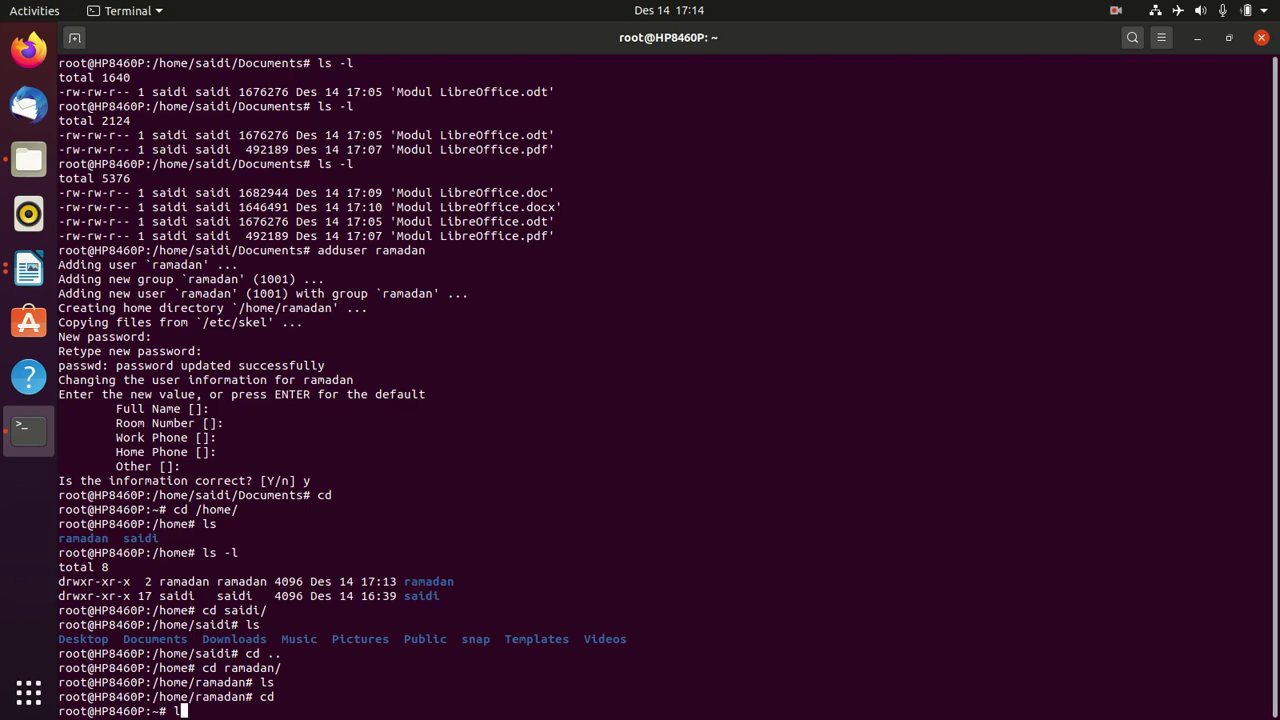
key(BackSpace)
key(BackSpace)
key(BackSpace)
text(cd /opt/)
key(BackSpace)
key(BackSpace)
key(BackSpace)
key(BackSpace)
text(home/saidi/)
key(Return)
text(ls)
key(Return)
- Clear the terminal and list the original user's home folder again with ls
text(clear)
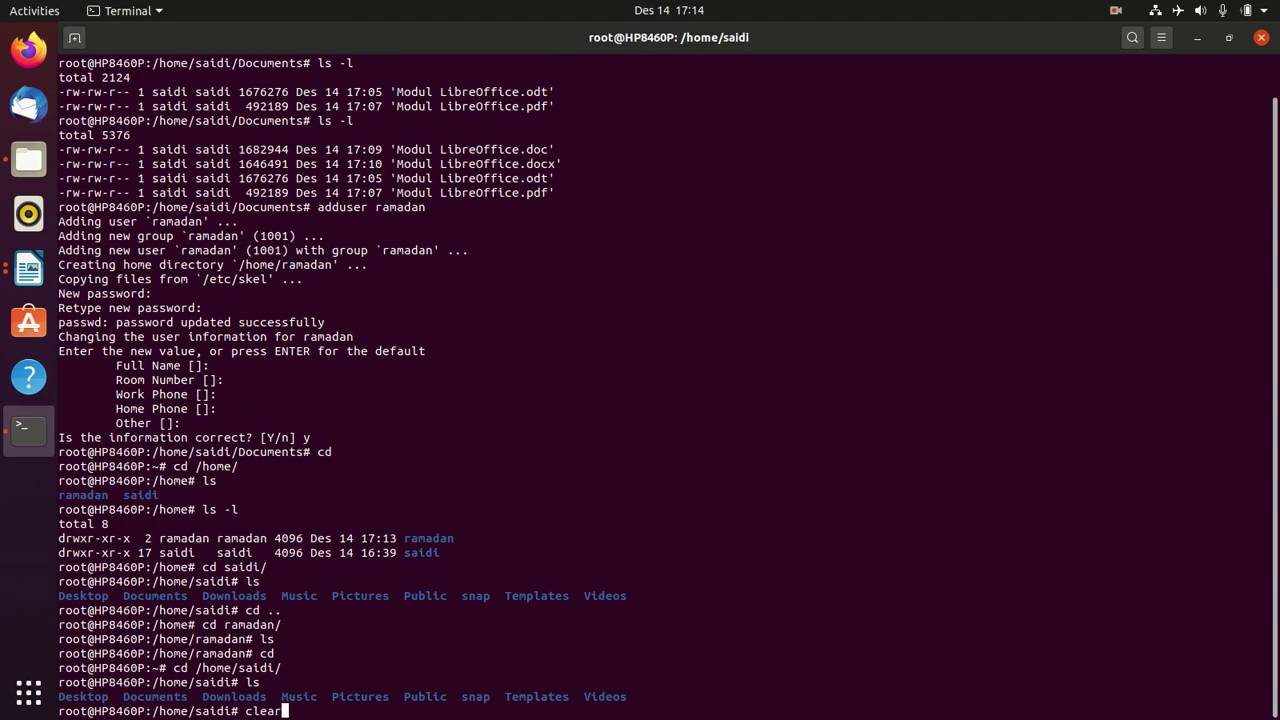
key(Return)
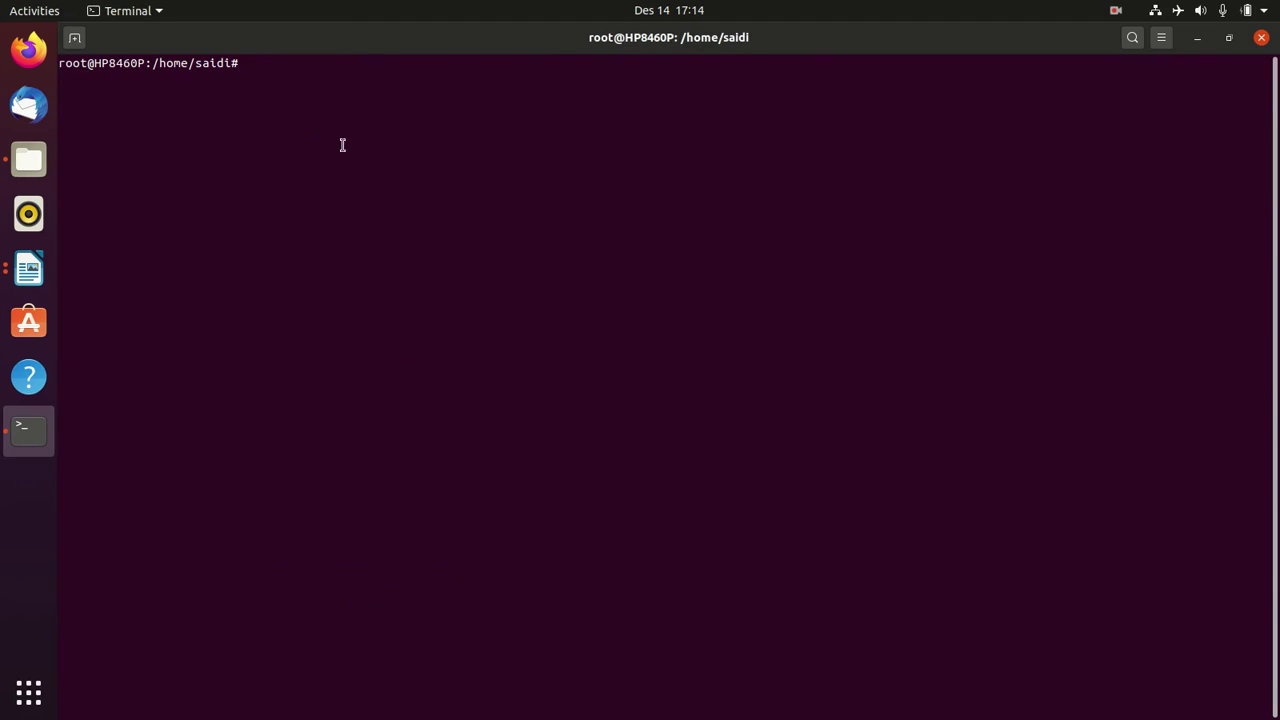
text(ls)
key(Return)
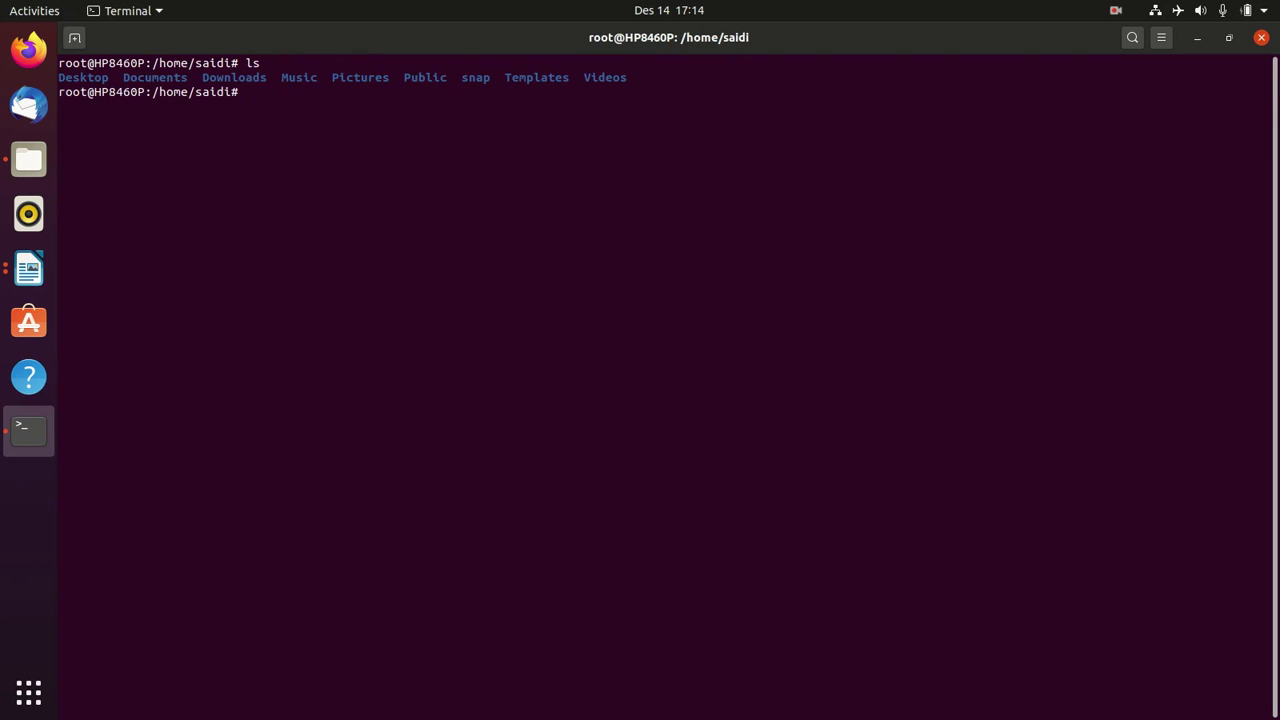
- Change into the Documents folder and list its files with ls
text(cd Dow)
key(Tab)
key(BackSpace)
key(BackSpace)
key(BackSpace)
key(BackSpace)
key(BackSpace)
key(BackSpace)
key(BackSpace)
key(BackSpace)
key(BackSpace)
text(own)
key(Tab)
key(BackSpace)
key(BackSpace)
key(BackSpace)
key(BackSpace)
key(BackSpace)
key(BackSpace)
key(BackSpace)
key(BackSpace)
key(BackSpace)
key(BackSpace)
text(Doc)
key(Tab)
key(Return)
text(ls)
key(Return)
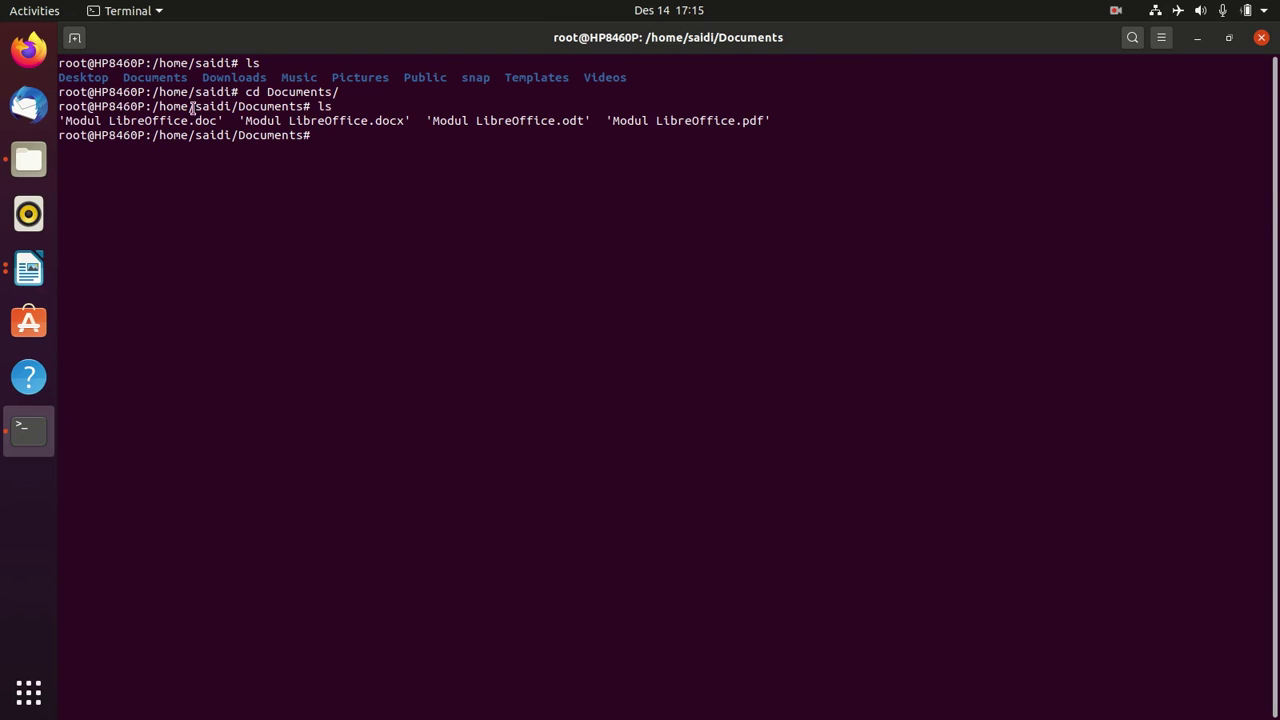
- Examine the listed Modul LibreOffice files and begin a cp command for copying them
drag(66, 117, 772, 120)
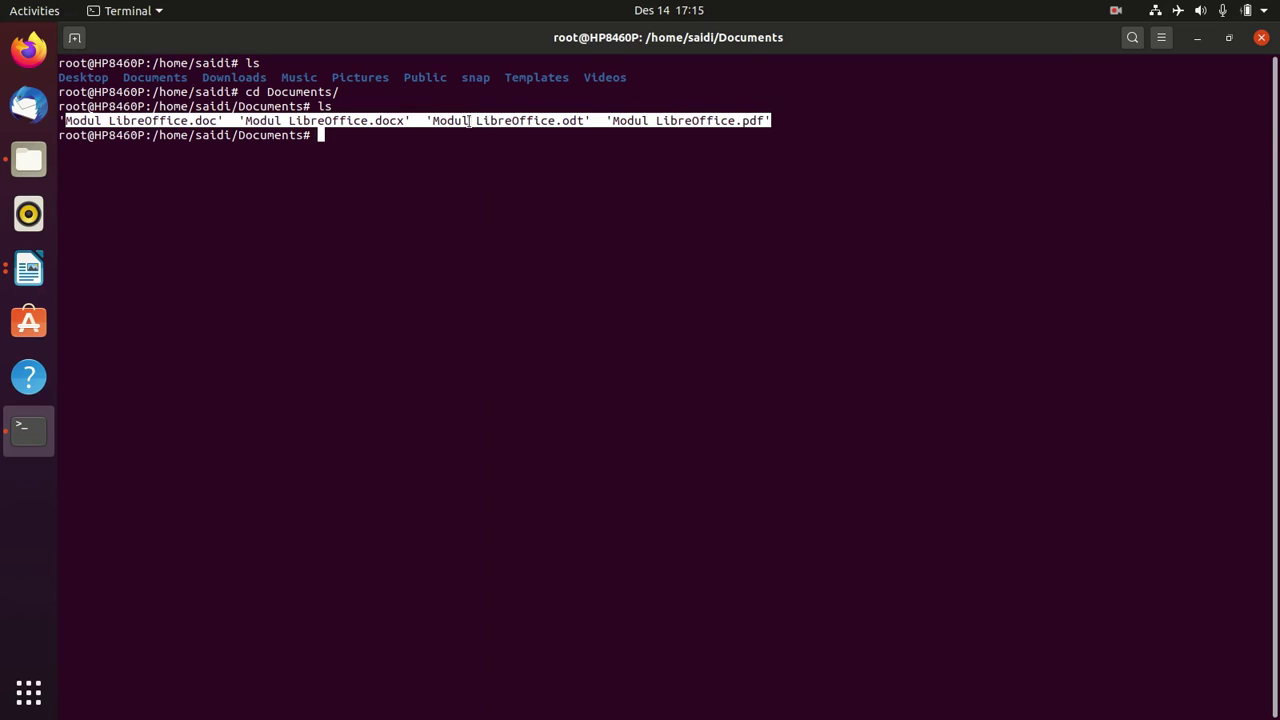
click(387, 141)
text(cp )
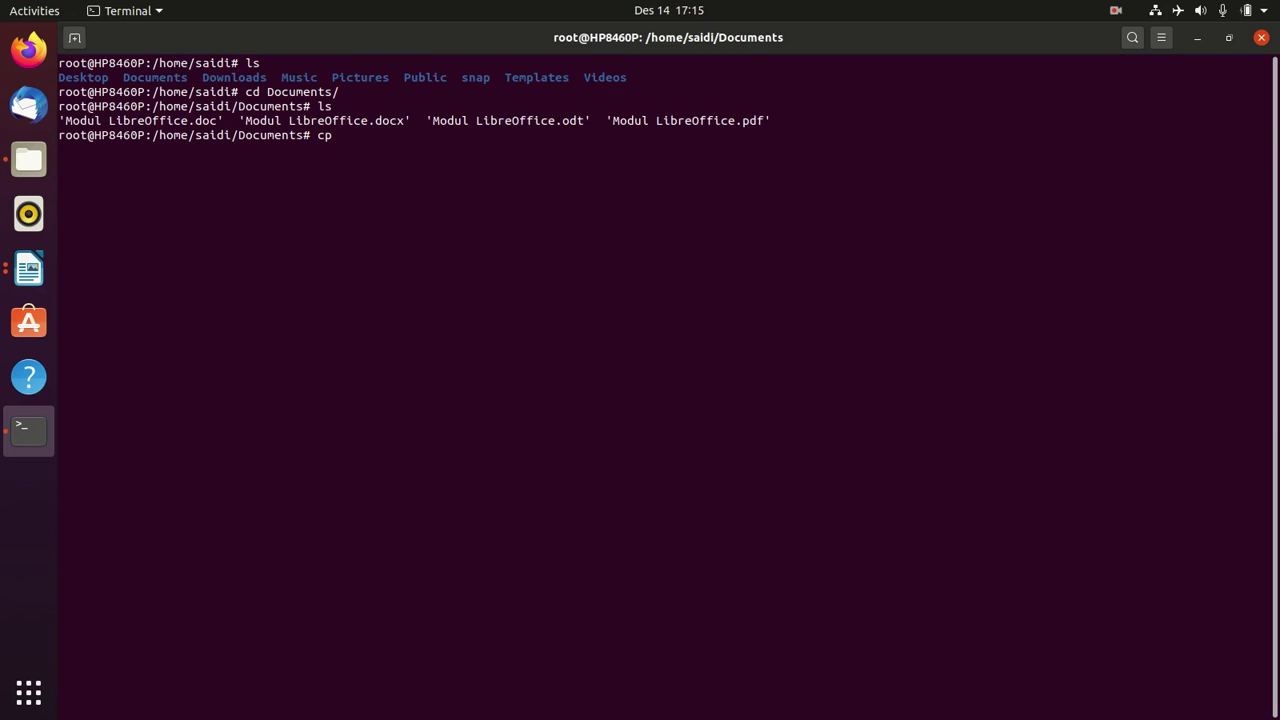
text(Mo)
key(Tab)
key(BackSpace)
key(BackSpace)
key(BackSpace)
key(BackSpace)
key(BackSpace)
key(BackSpace)
key(BackSpace)
key(BackSpace)
key(BackSpace)
key(BackSpace)
key(BackSpace)
key(BackSpace)
key(BackSpace)
key(BackSpace)
text(Libre)
key(BackSpace)
key(BackSpace)
key(BackSpace)
key(BackSpace)
key(BackSpace)
key(BackSpace)
key(BackSpace)
key(BackSpace)
key(BackSpace)
key(BackSpace)
key(BackSpace)
- Add 'Modul LibreOffice.doc' and 'Modul LibreOffice.docx' as source files of the cp command
text('Modu)
key(Tab)
text(doc')
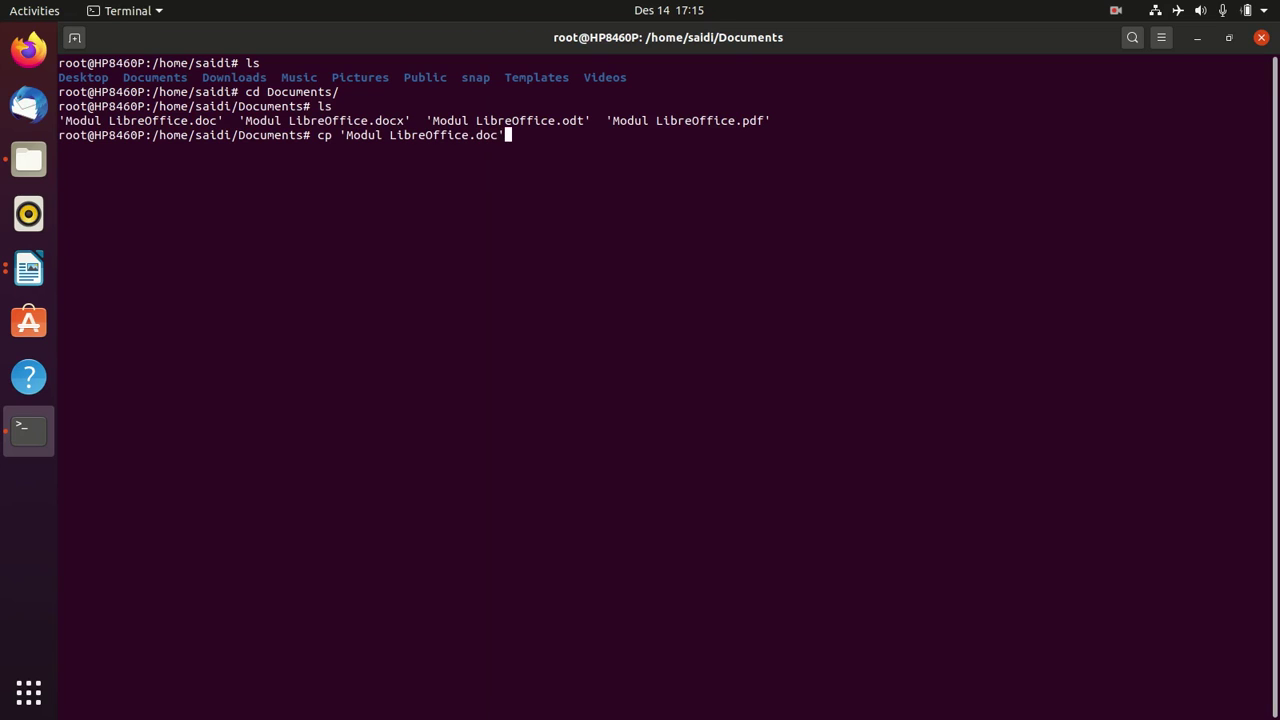
text( Mod)
key(BackSpace)
key(BackSpace)
key(BackSpace)
text('Mod)
key(Tab)
text(docx)
key(Tab)
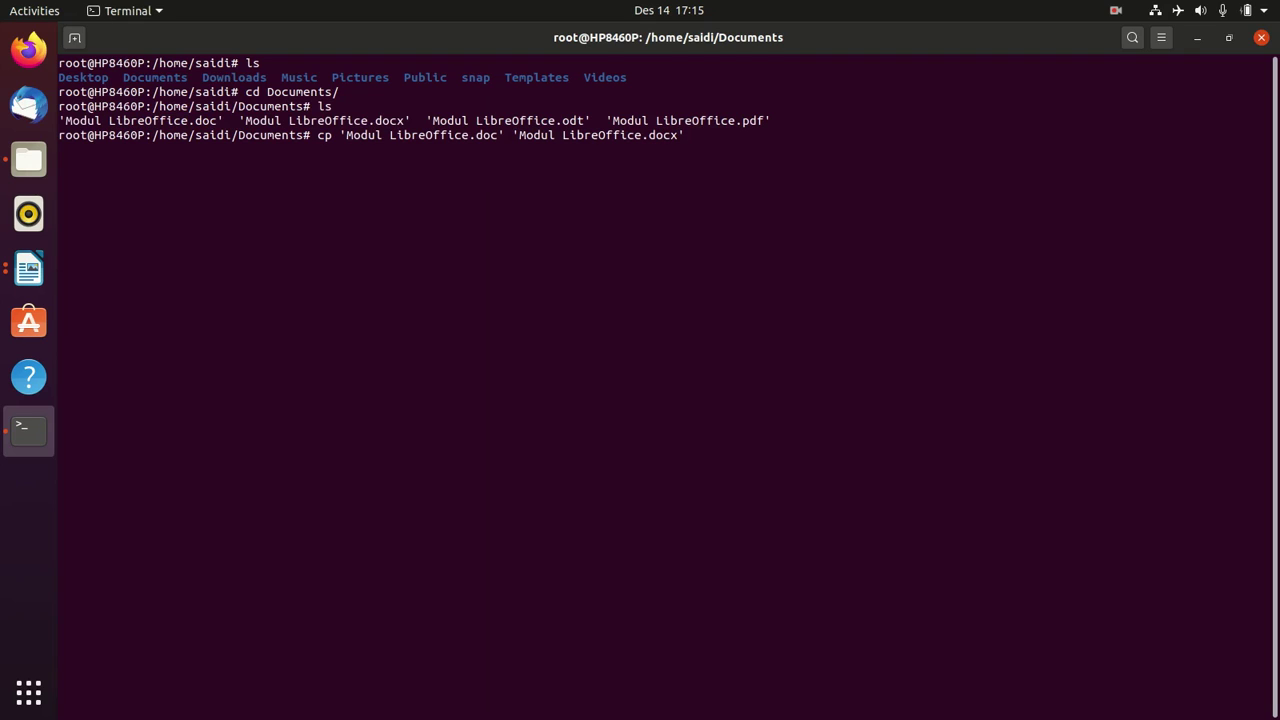
- Add 'Modul LibreOffice.odt' and 'Modul LibreOffice.pdf' as further source files of the cp command
text('Mod)
key(Tab)
text(odt)
key(Tab)
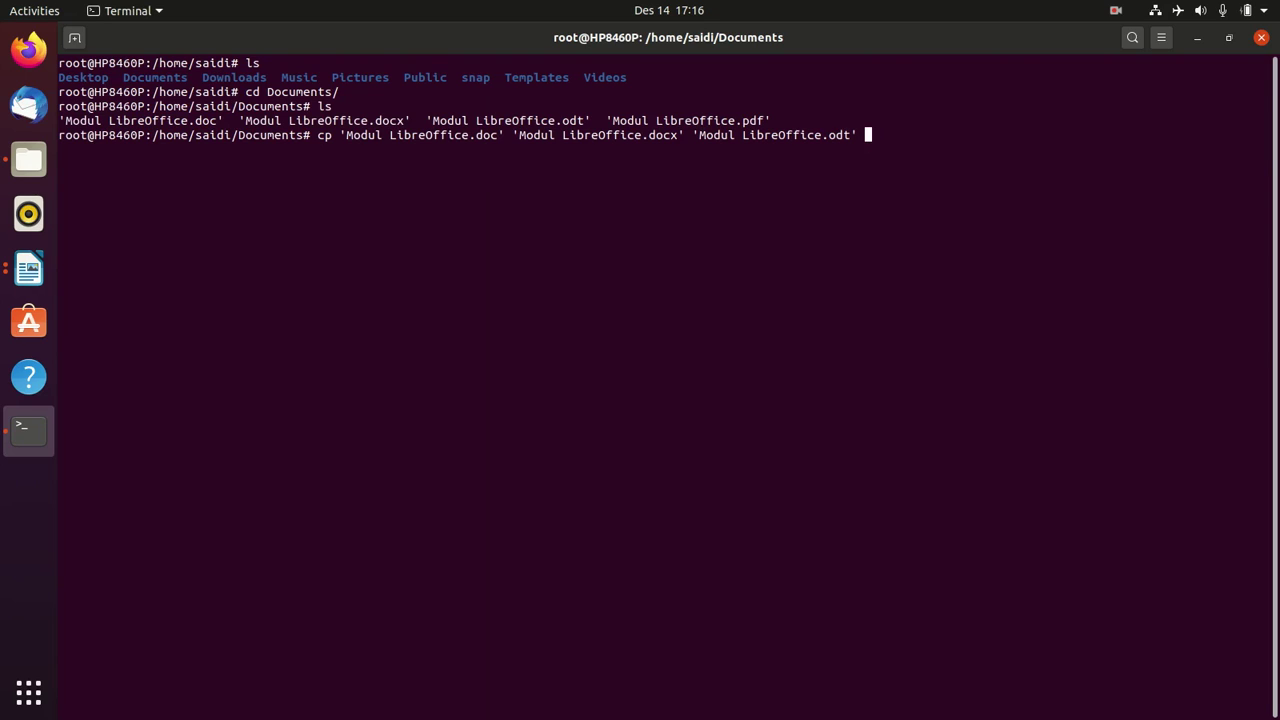
text('Mod)
key(Tab)
text(pd)
key(Tab)
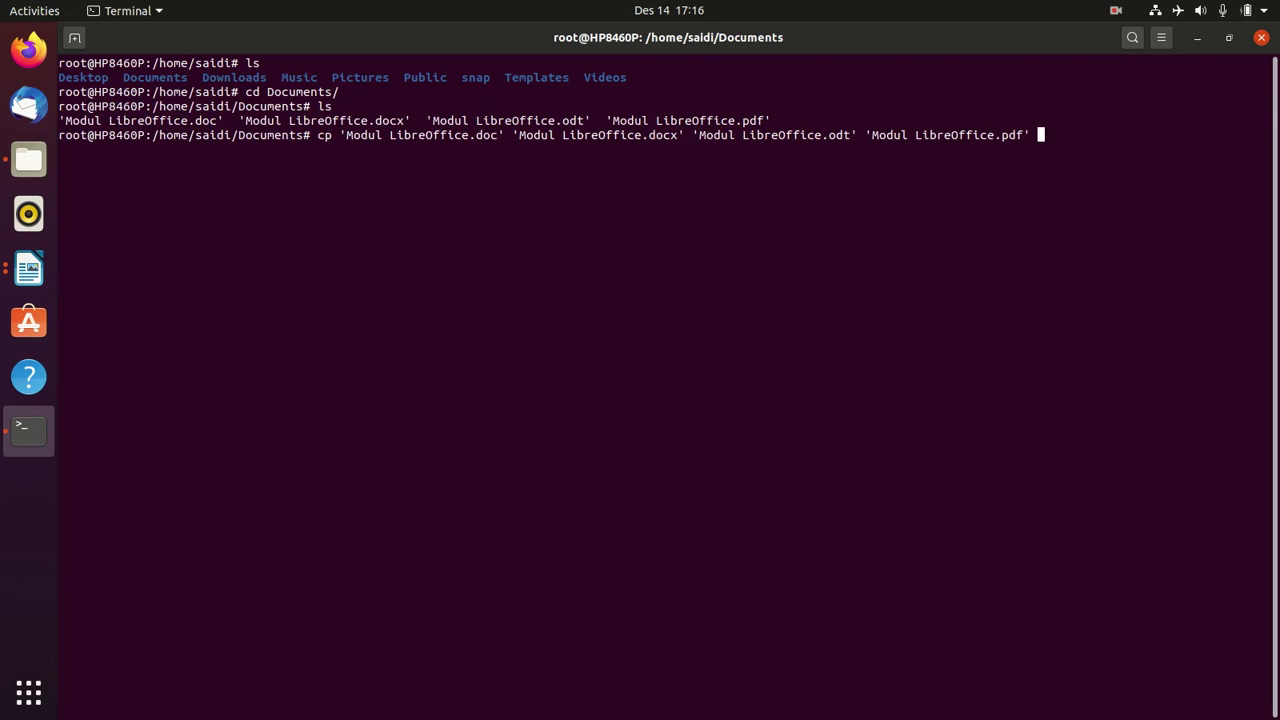
- Give the new user's folder under /home as the copy destination and run the cp command
text(/hom)
key(Tab)
text(ra)
key(Tab)
key(Return)
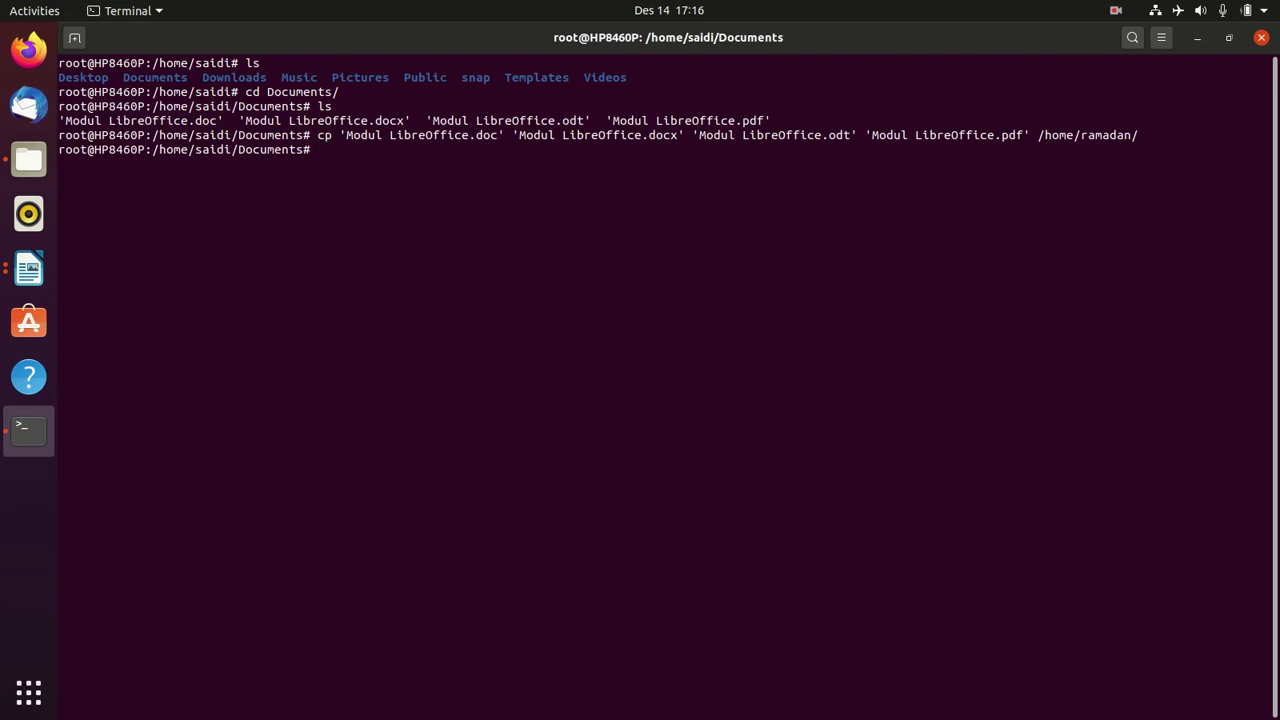
- Move up two directory levels from Documents to /home with cd .
text(cd /re)
key(BackSpace)
key(BackSpace)
key(BackSpace)
key(BackSpace)
key(BackSpace)
key(BackSpace)
text(cd ..)
key(Return)
text(cd ..)
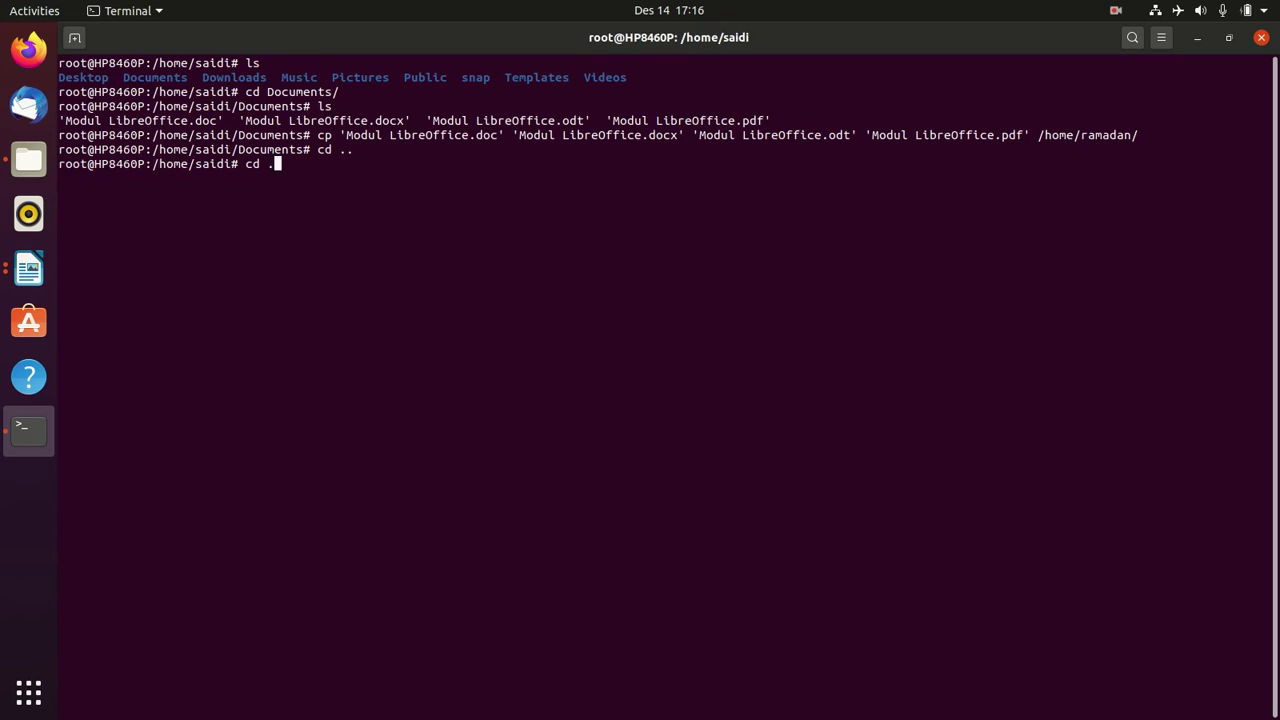
key(Return)
- Change into the new user's home folder and list the copied files with ls
text(cd ramadan/)
key(Tab)
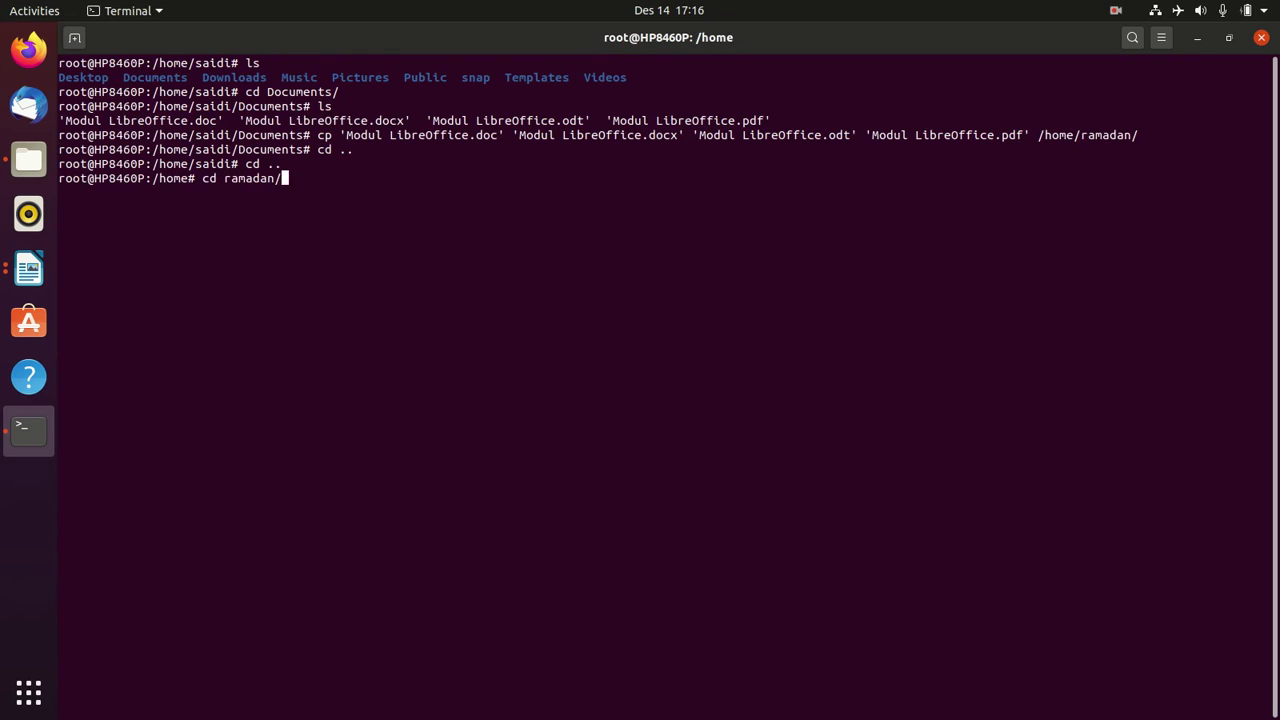
key(Return)
text(ls)
key(Return)
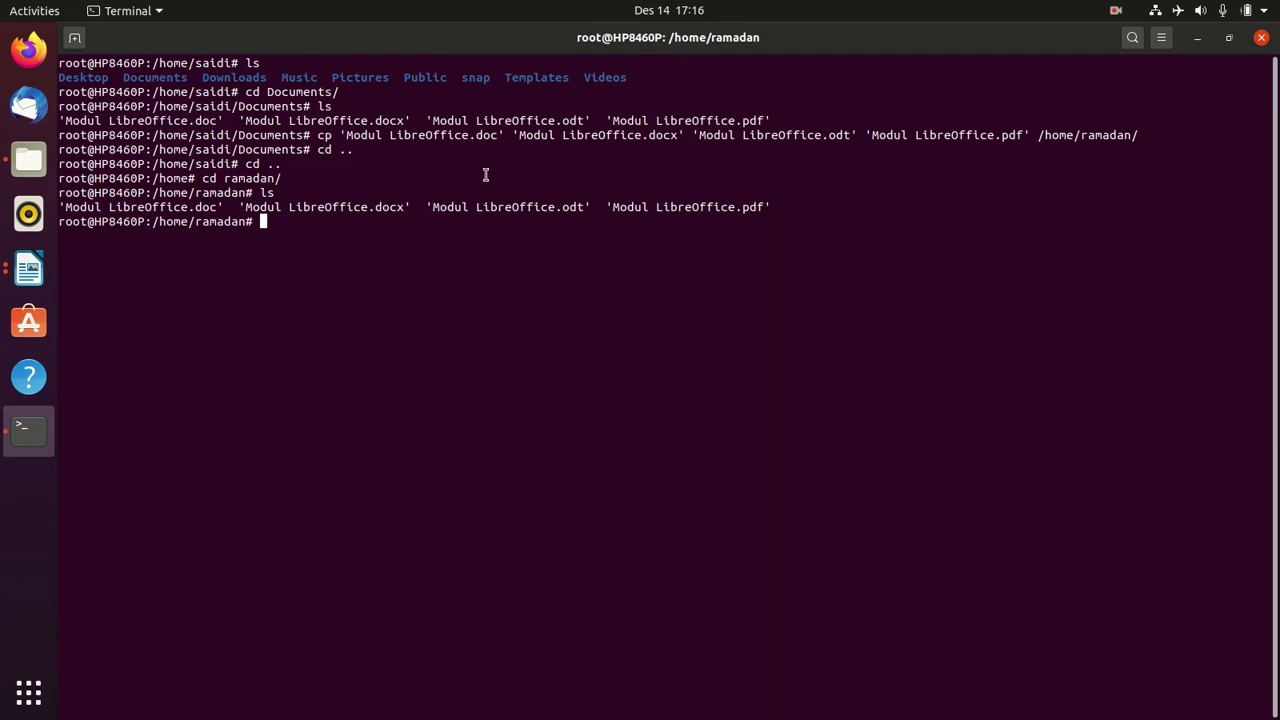
click(1117, 11)
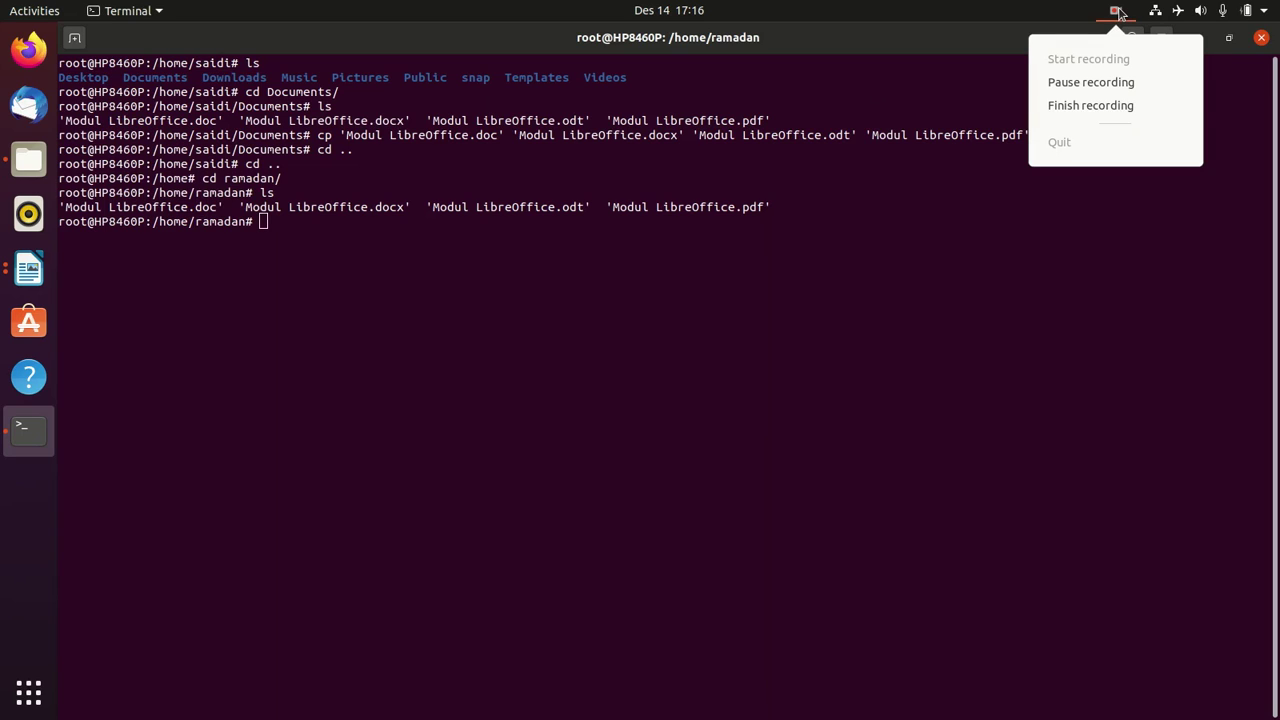
click(1077, 113)
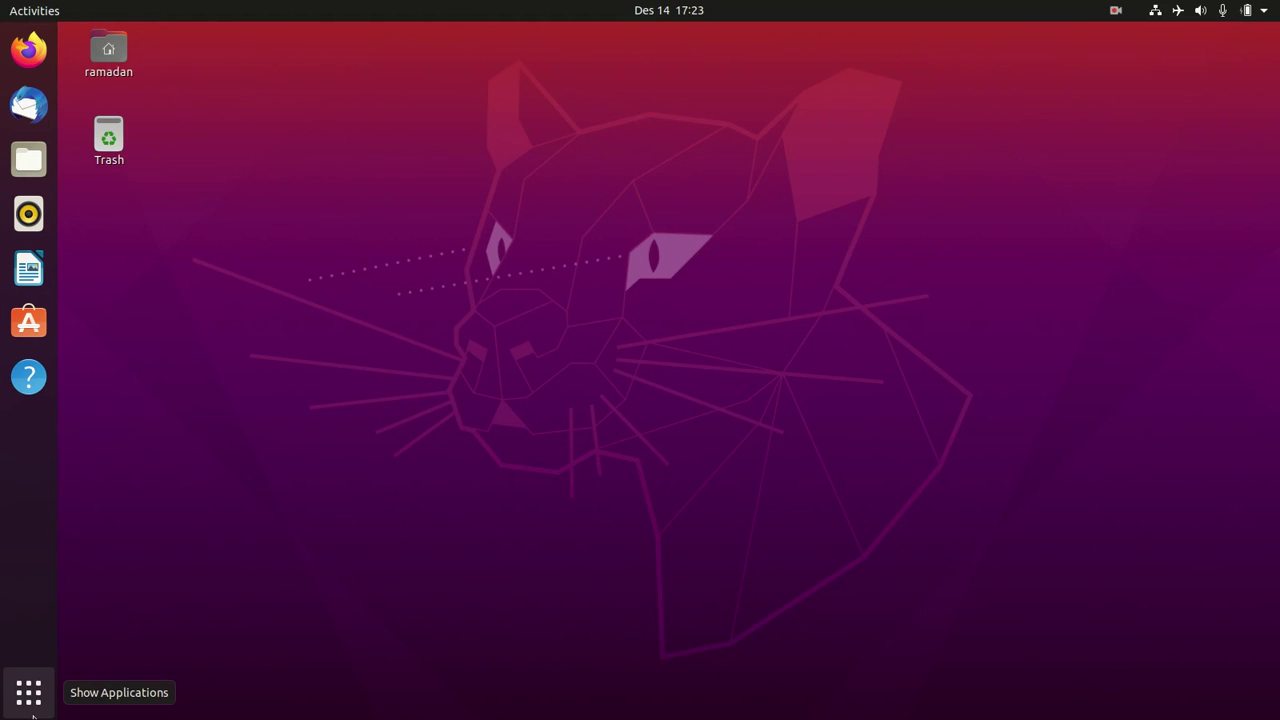
- Open a terminal in the second user's session and try to become root with sudo su, entering the account password
key(ctrl+alt+t)
drag(263, 134, 528, 133)
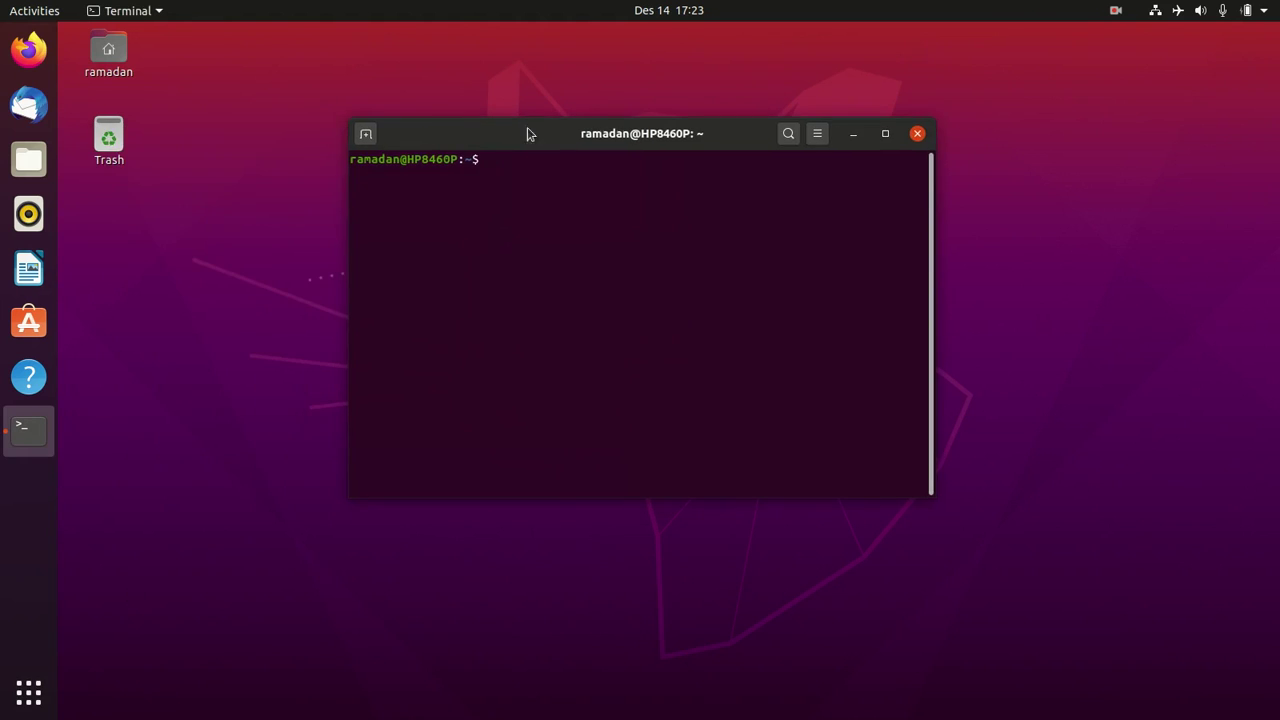
text(sudo su)
key(Return)
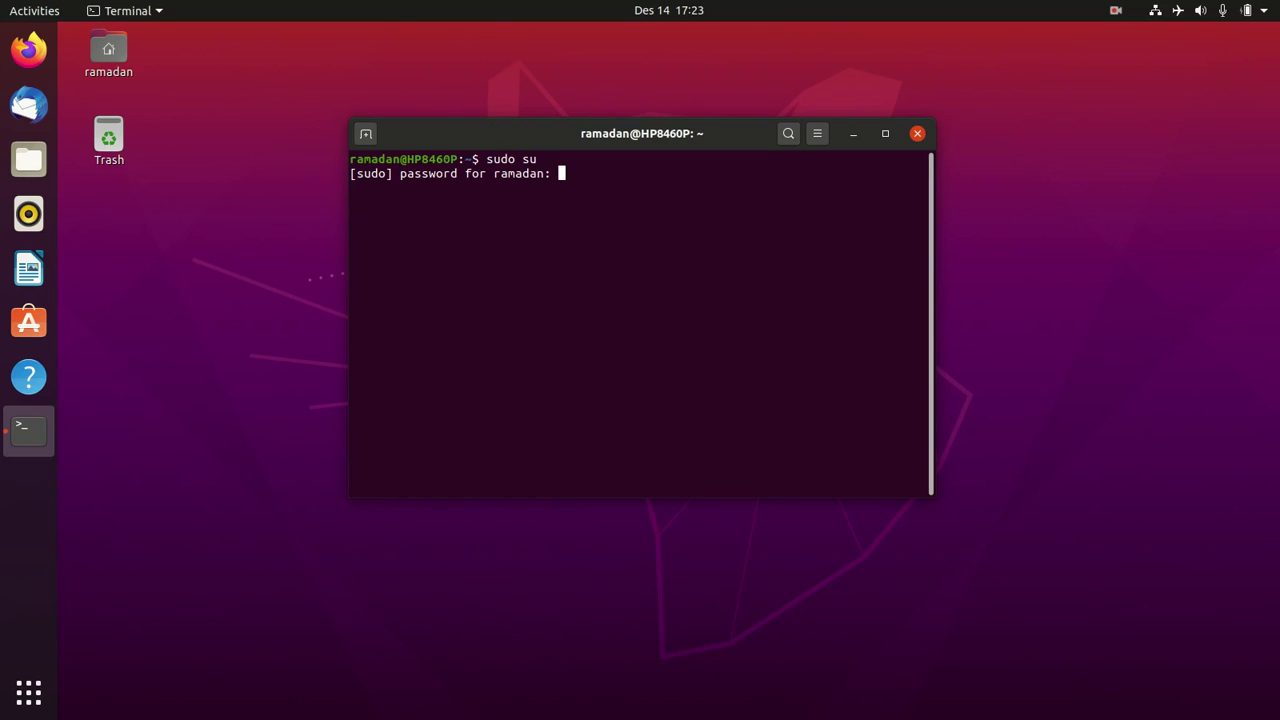
key(Return)
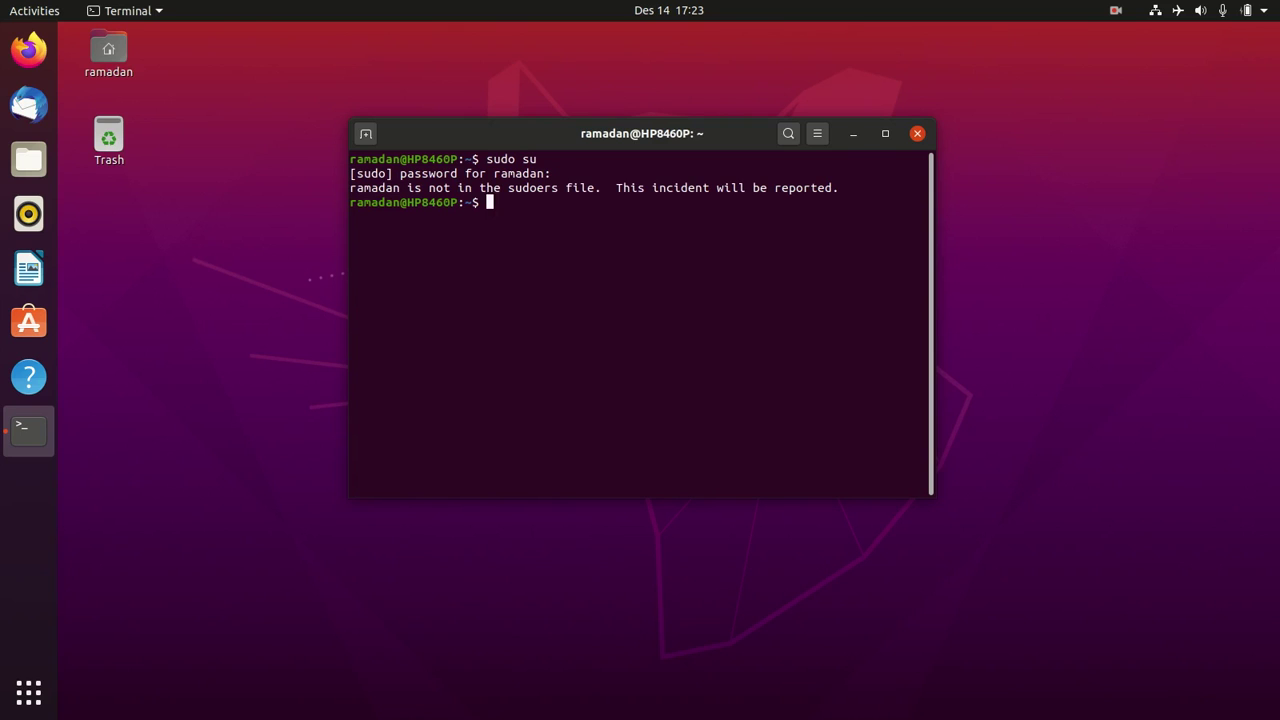
- Try sudo su again with the second user's account password and cancel the repeated password request
text(suso)
key(BackSpace)
key(BackSpace)
text(do su)
key(Return)
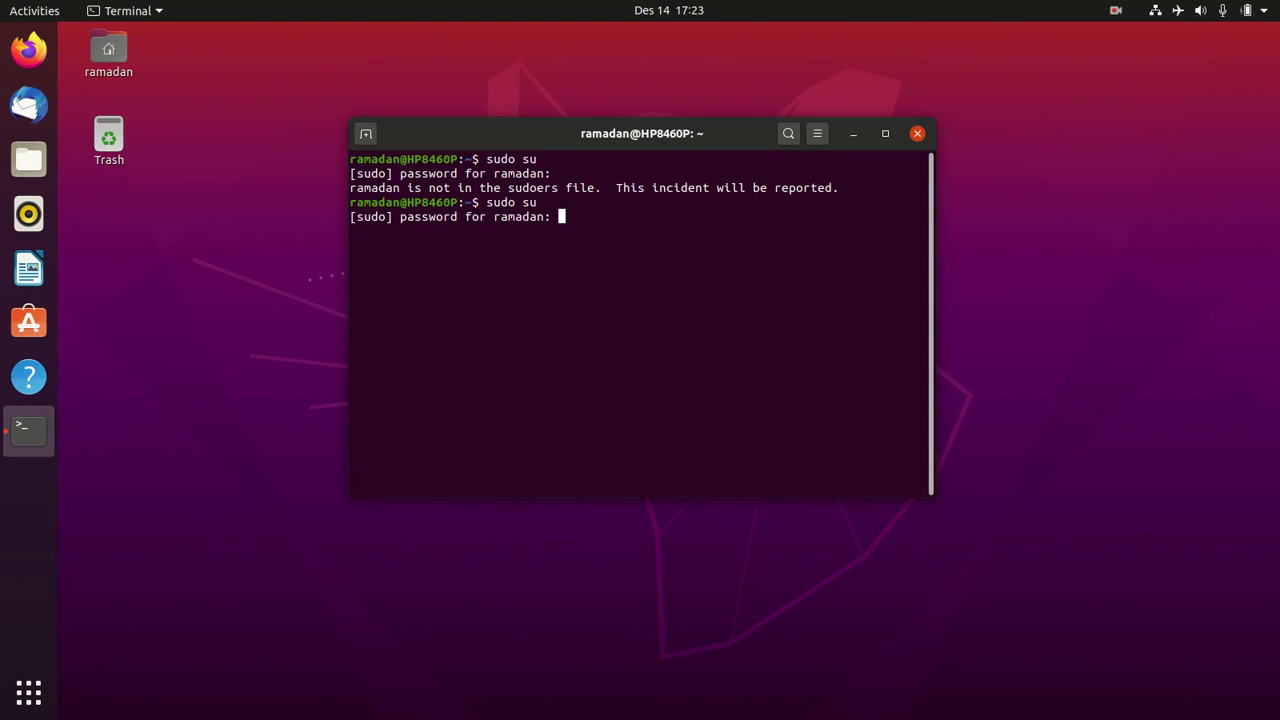
key(Return)
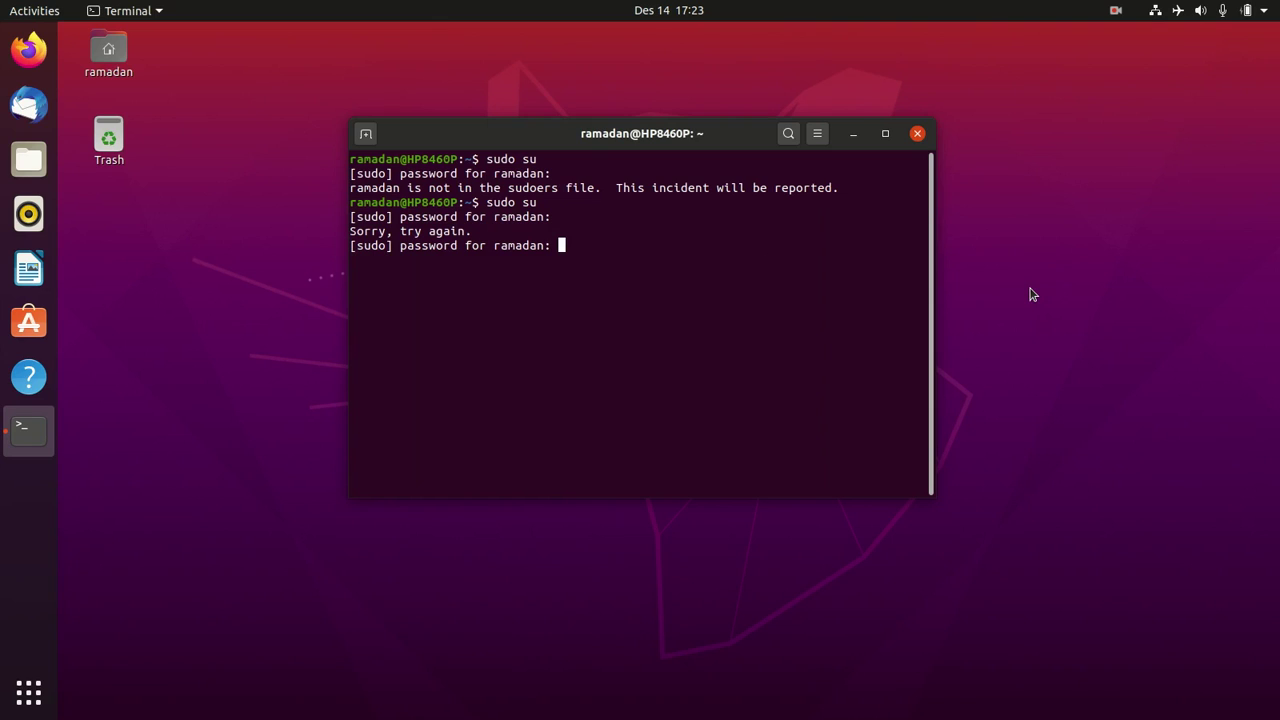
key(Return)
key(ctrl+c)
key(ctrl+c)
key(Return)
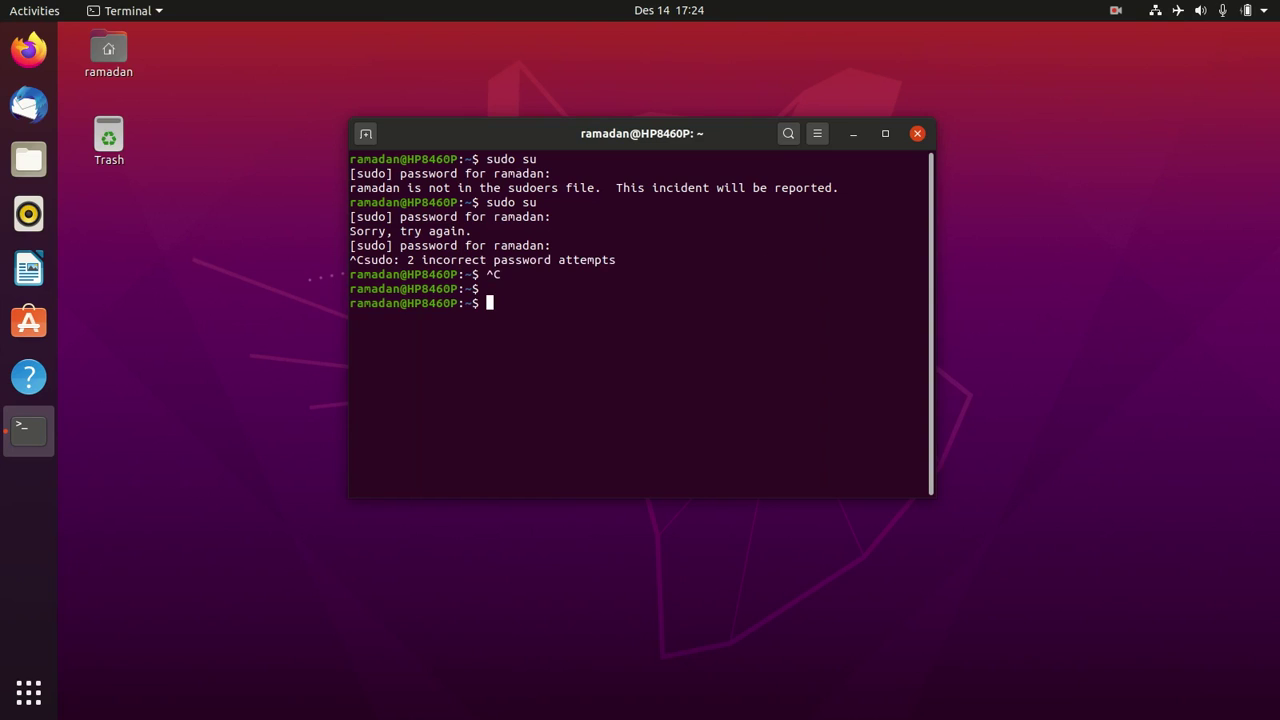
- Return to the second user's home directory with cd and clear the terminal
text(cd)
key(Return)
text(l)
text(lear)
key(Return)
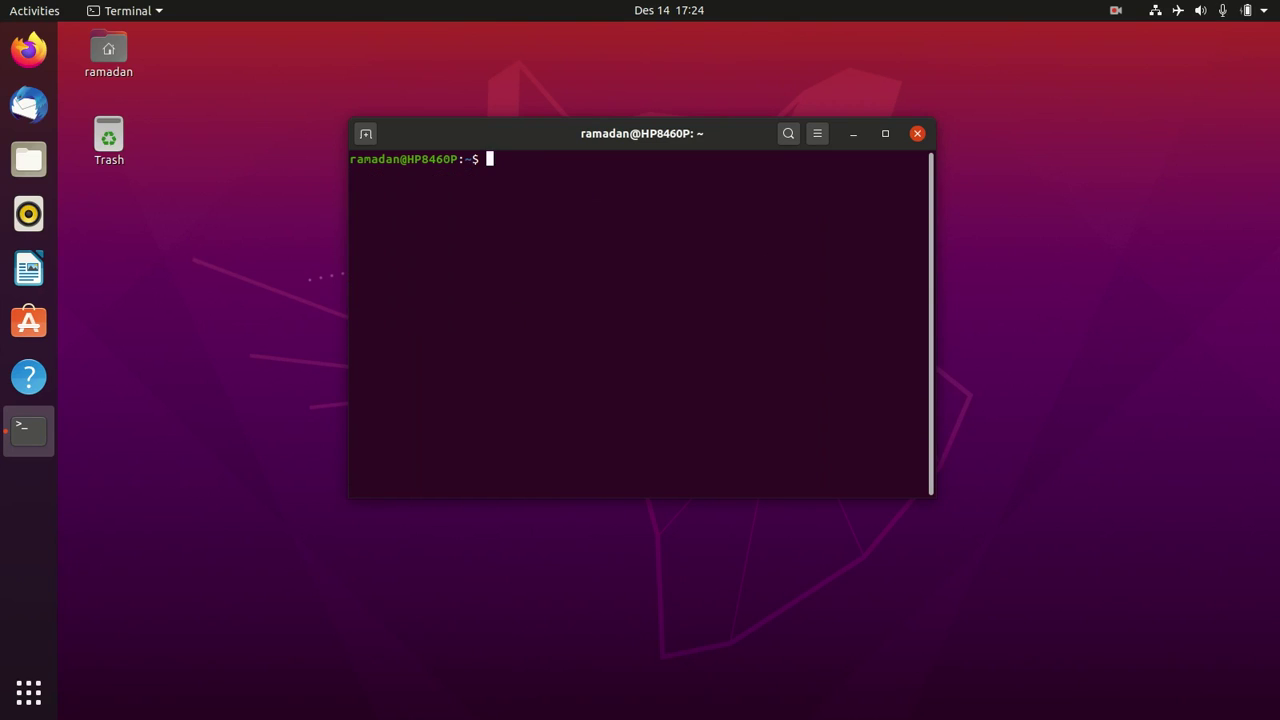
- Print the current working directory with pwd
text(cd ram)
key(BackSpace)
key(BackSpace)
key(BackSpace)
key(BackSpace)
key(BackSpace)
key(BackSpace)
text(pwr)
key(Return)
- Change into the second user's directory under /home with cd and list its contents with ls
text(cd)
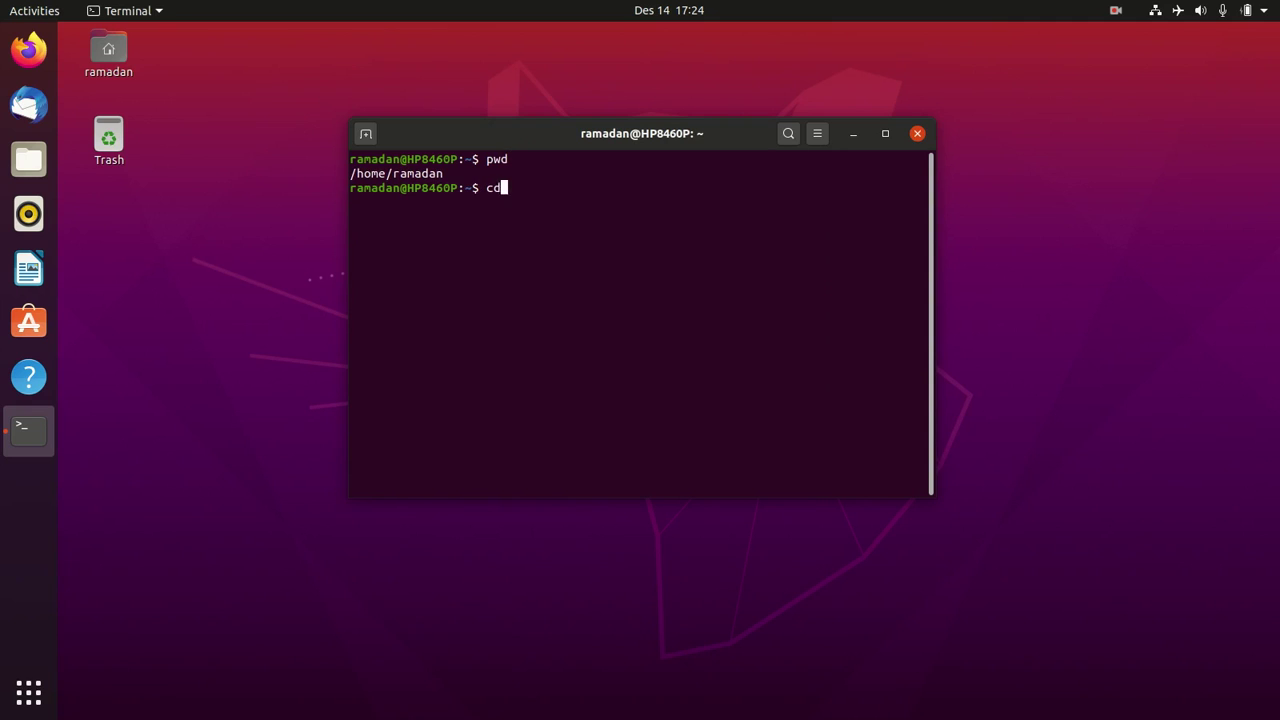
text( /home/ra)
key(Tab)
key(Return)
text(ls)
key(Return)
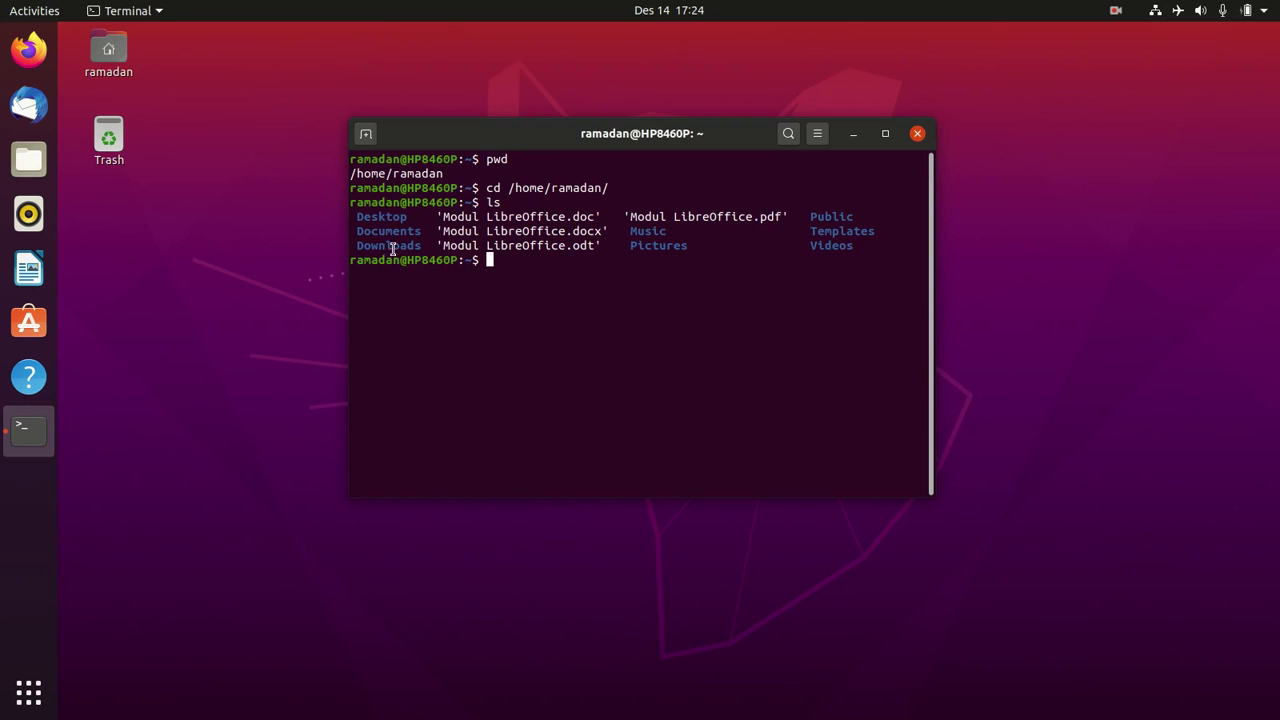
text(cd DOm)
key(BackSpace)
key(BackSpace)
key(BackSpace)
drag(611, 244, 444, 217)
click(490, 262)
key(BackSpace)
key(BackSpace)
key(BackSpace)
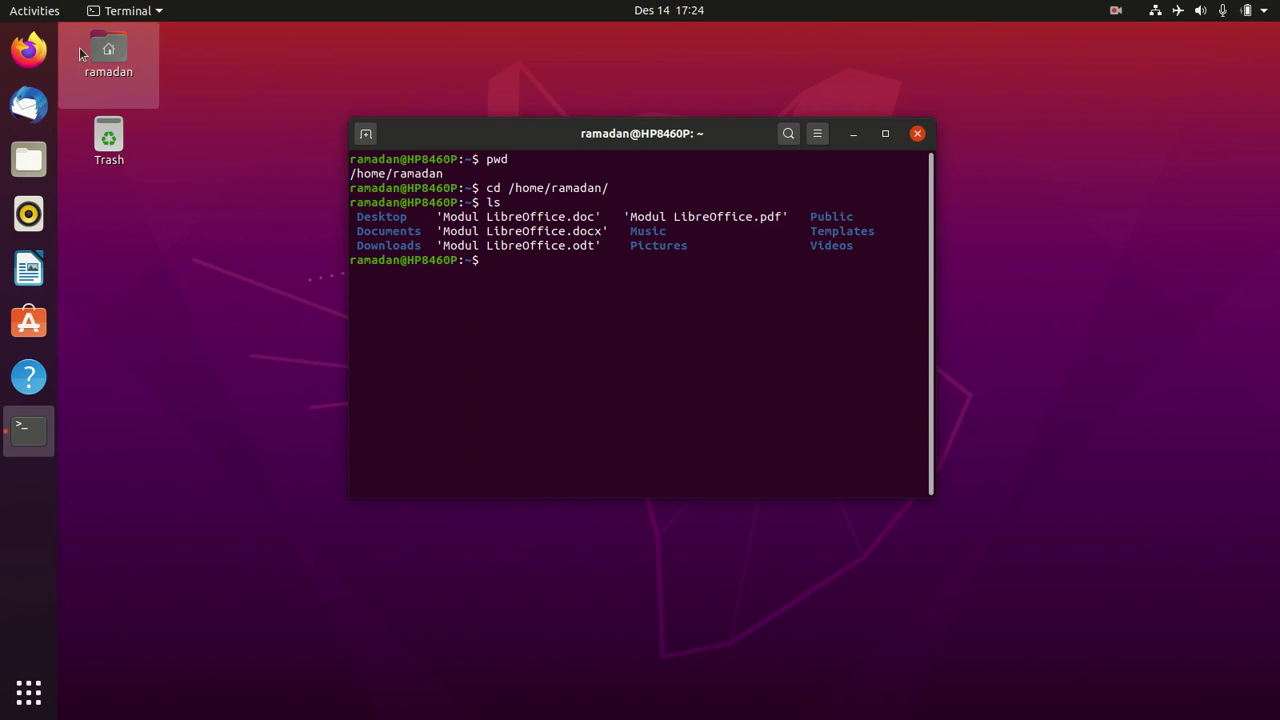
- Open the second user's home folder from the desktop, maximize its window and open Modul LibreOffice.odt
click(113, 67)
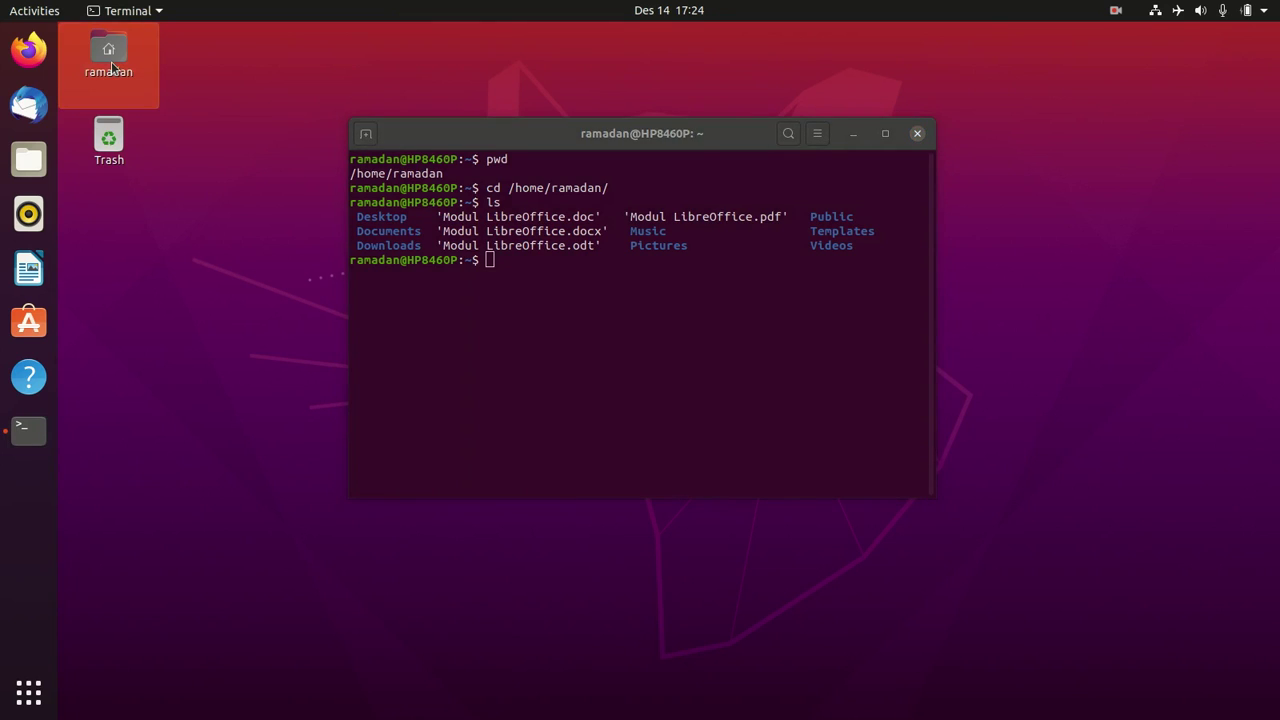
double_click(113, 67)
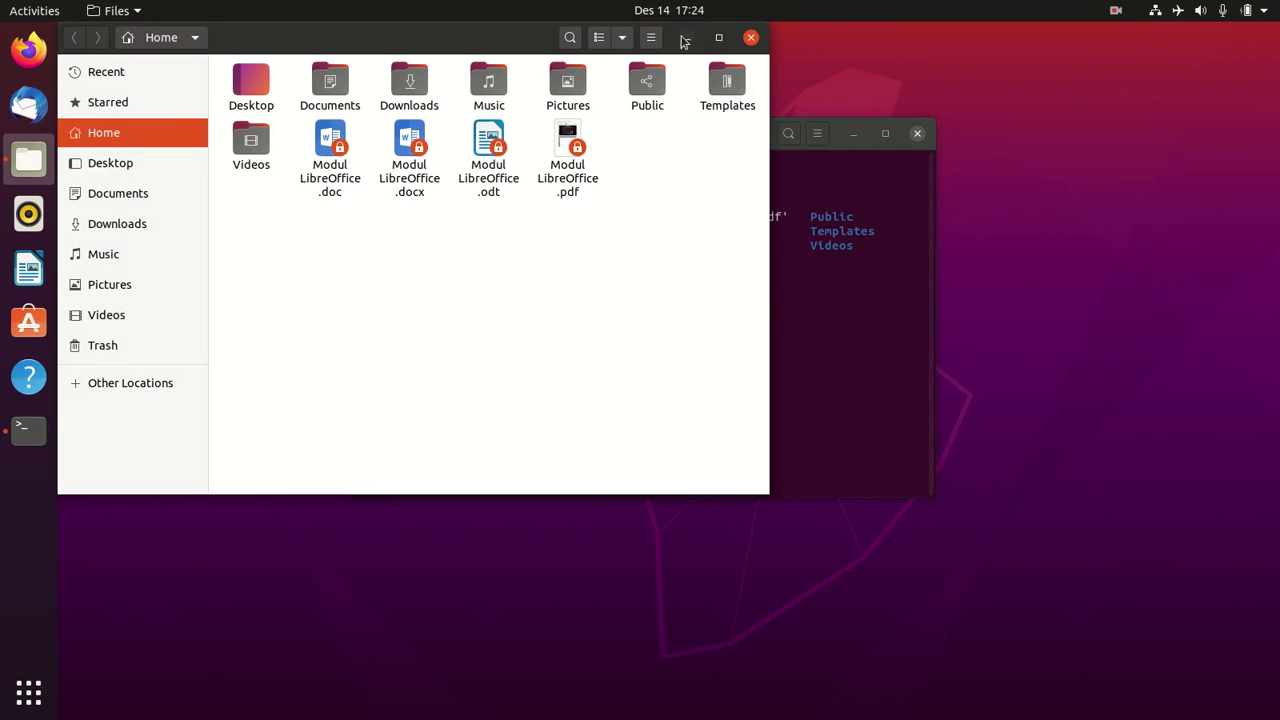
double_click(731, 50)
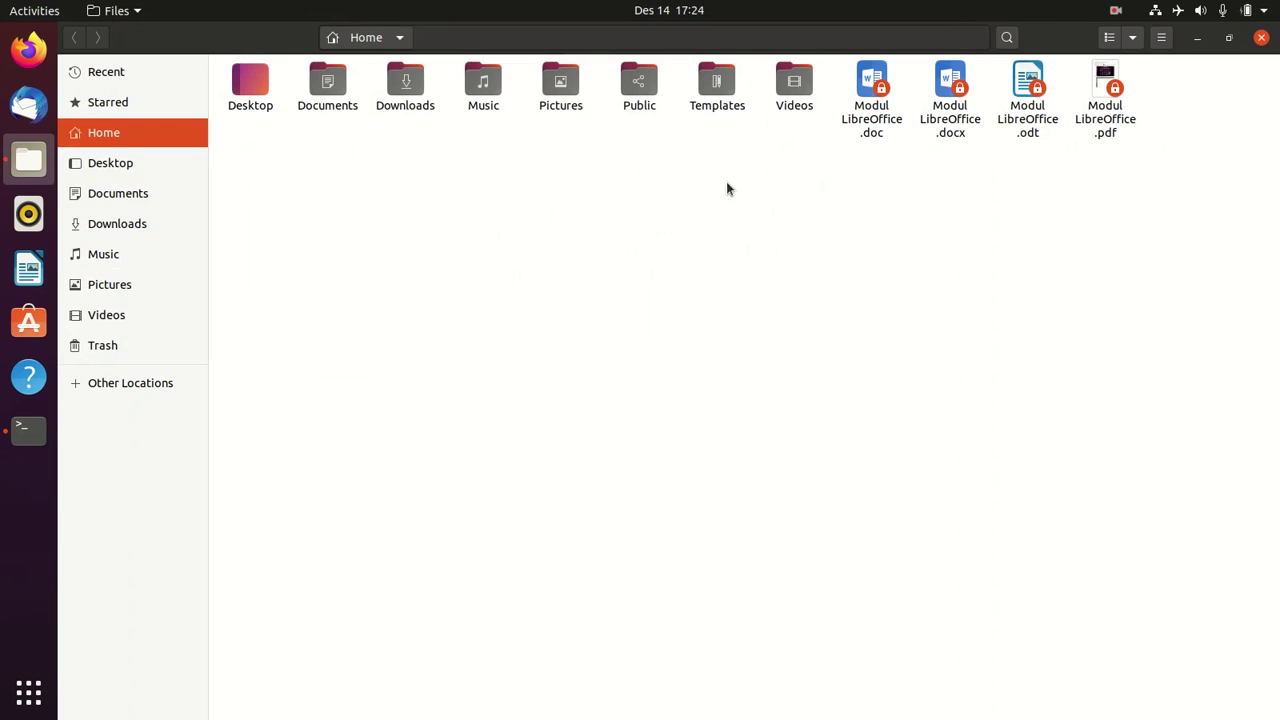
click(1033, 86)
double_click(1033, 86)
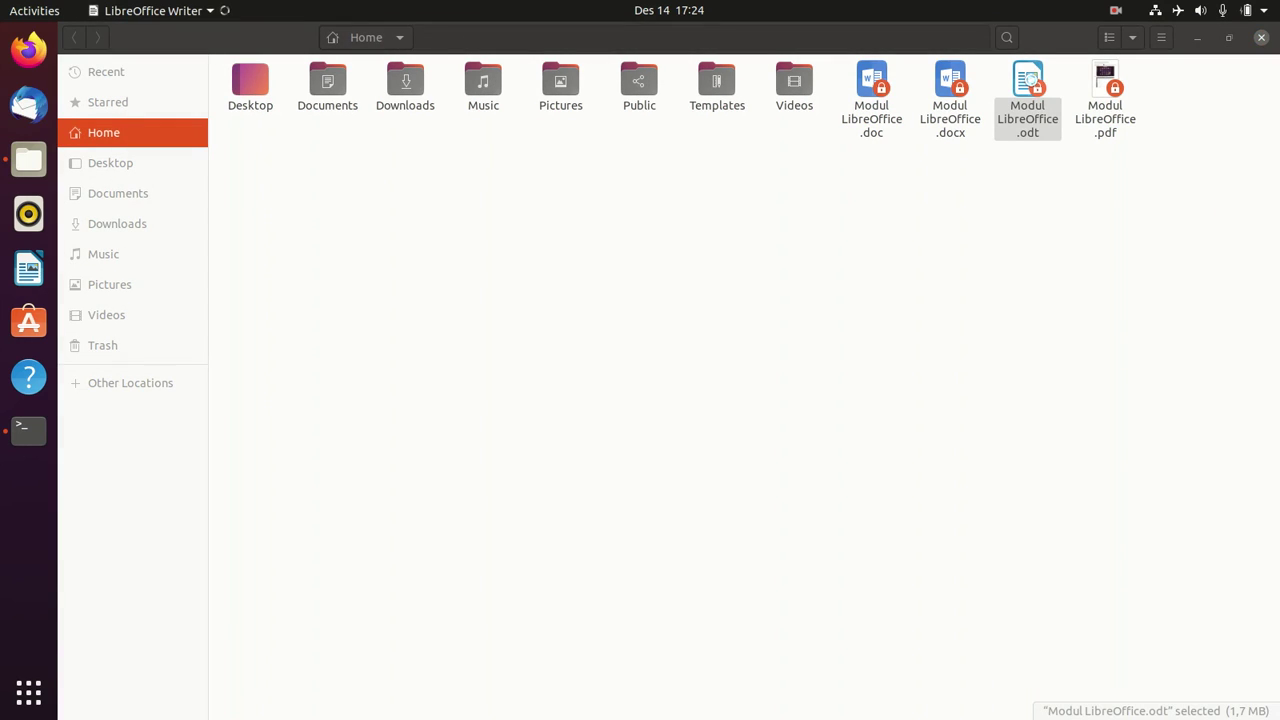
- Switch to the terminal and list the home folder's files with their permissions using ls -l
click(33, 425)
text(ls -l)
key(Return)
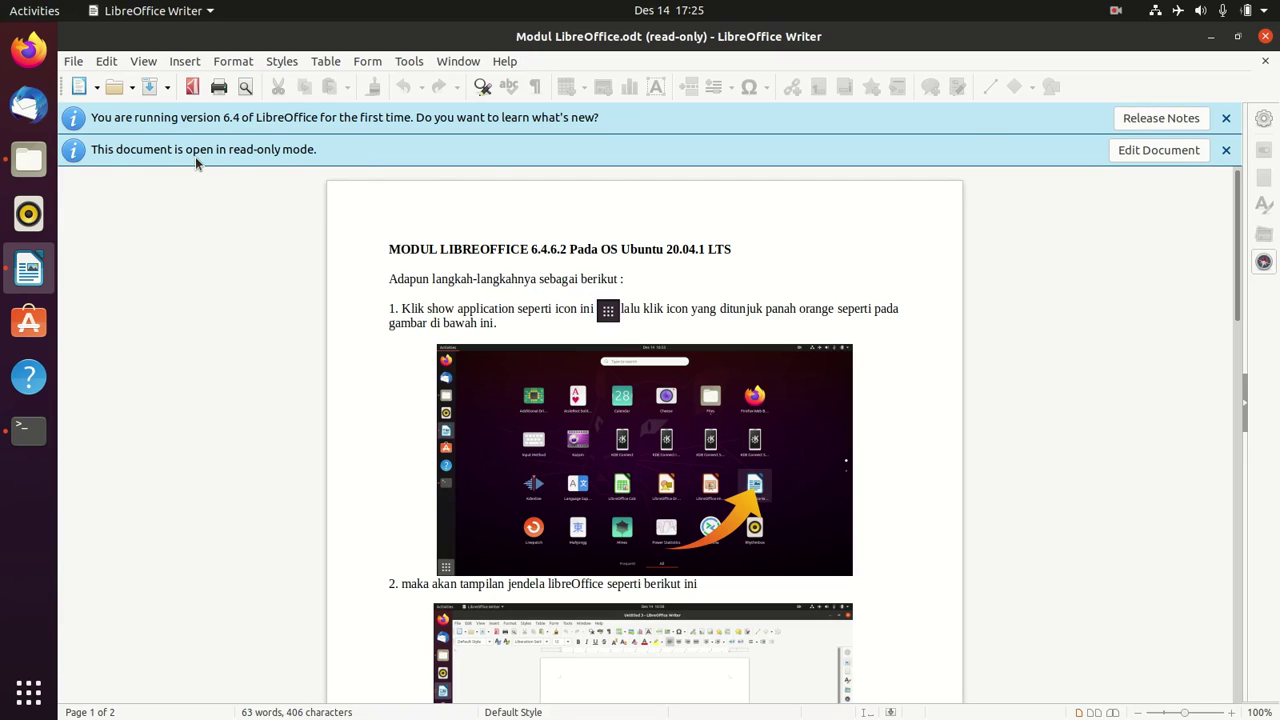
- Enable editing of the read-only Modul LibreOffice.odt and insert EDIT before the title in the first line
click(1156, 152)
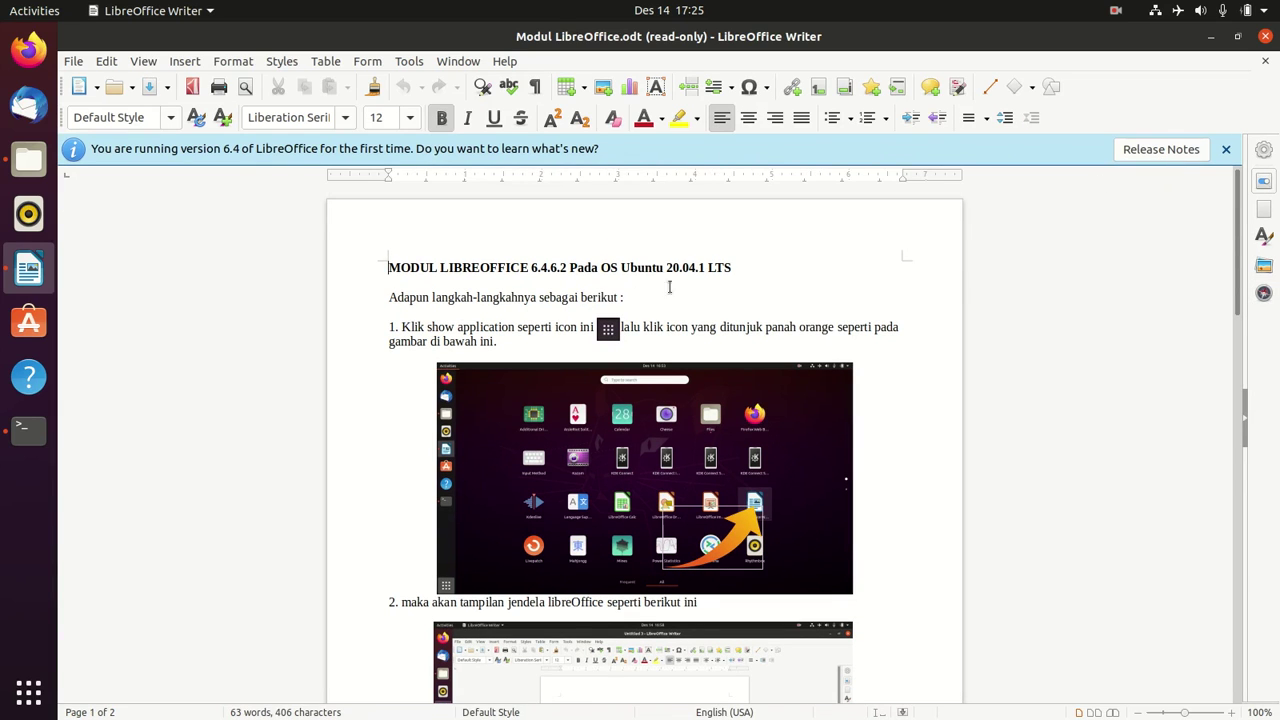
text(EDIT)
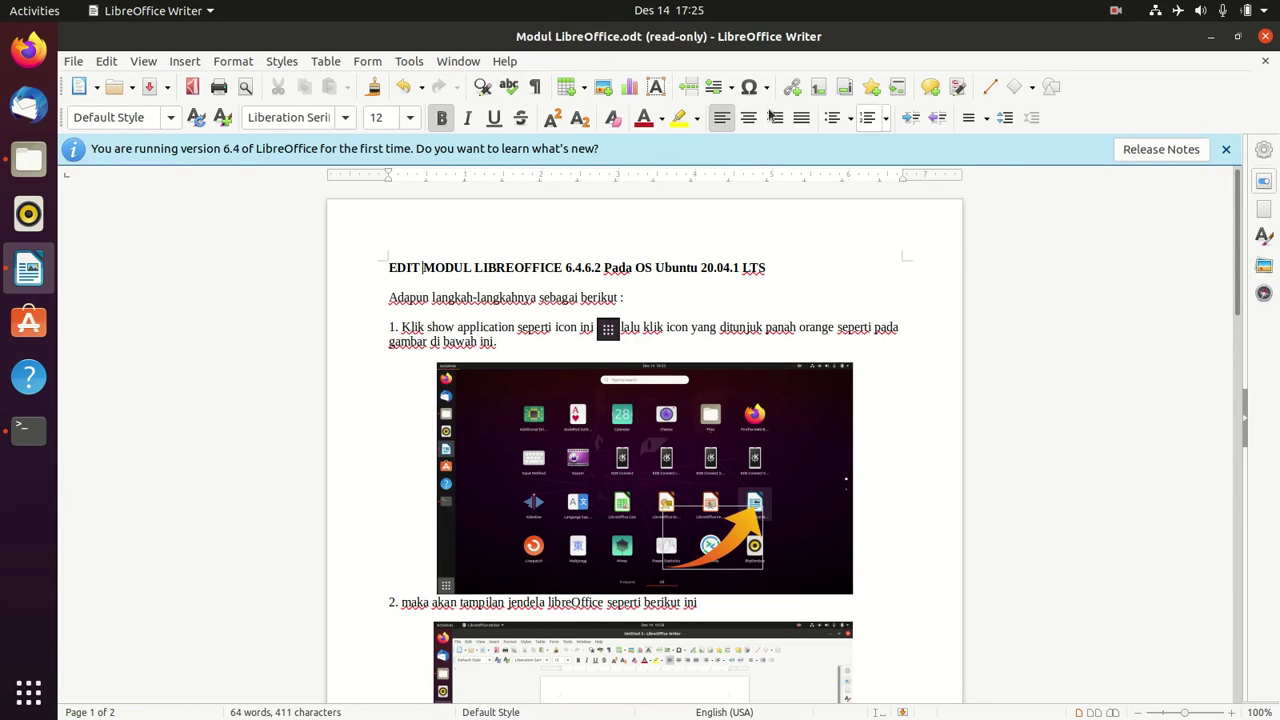
- Try to save the edited document over the existing Modul LibreOffice.odt in the home folder
click(74, 61)
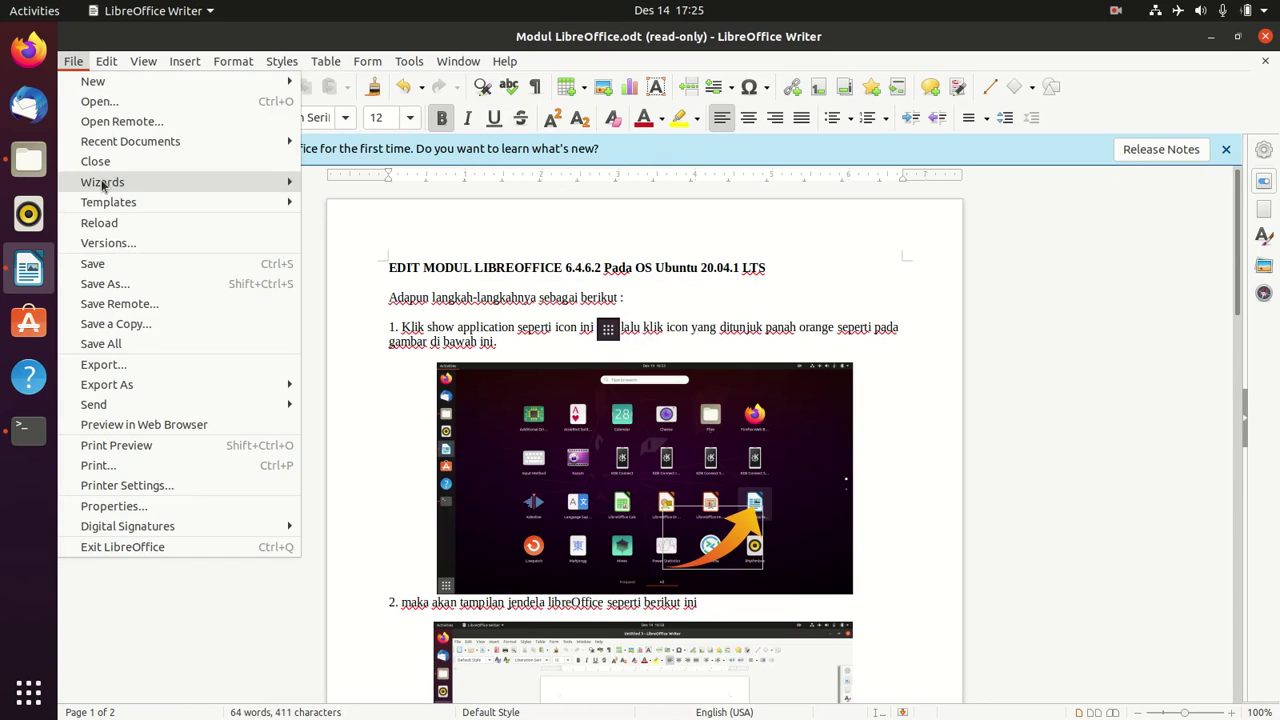
click(85, 263)
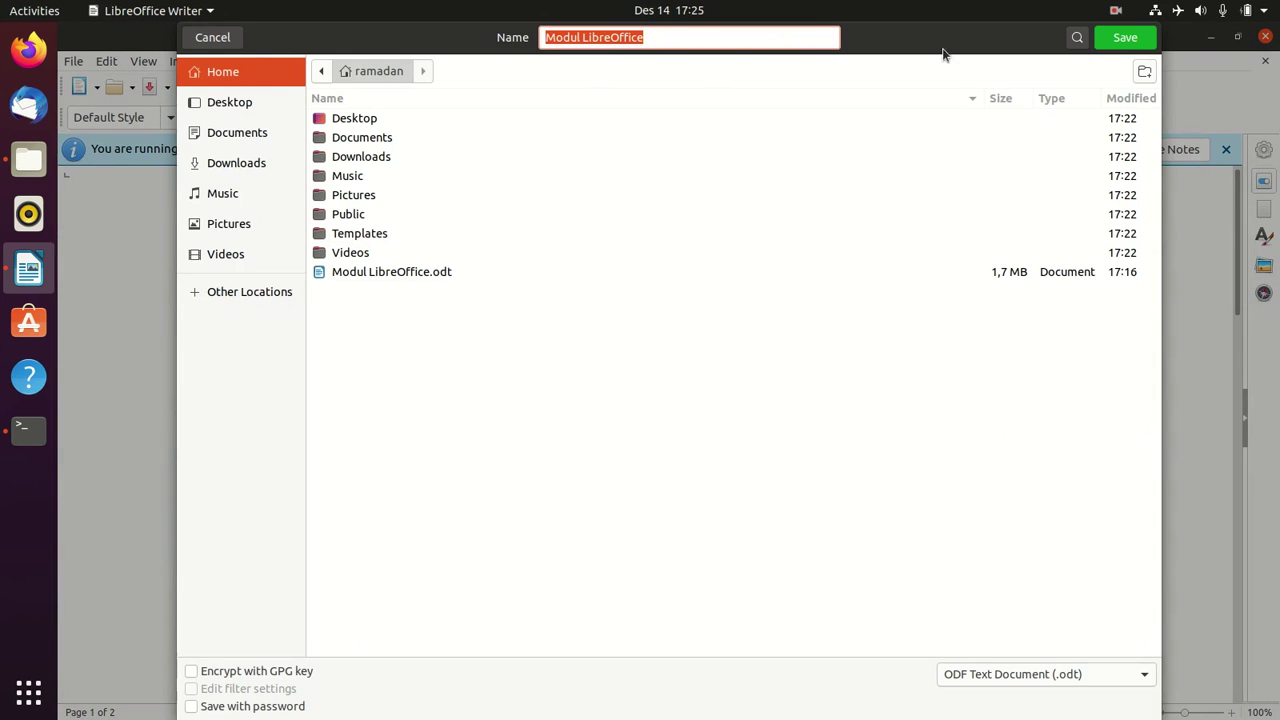
click(1126, 40)
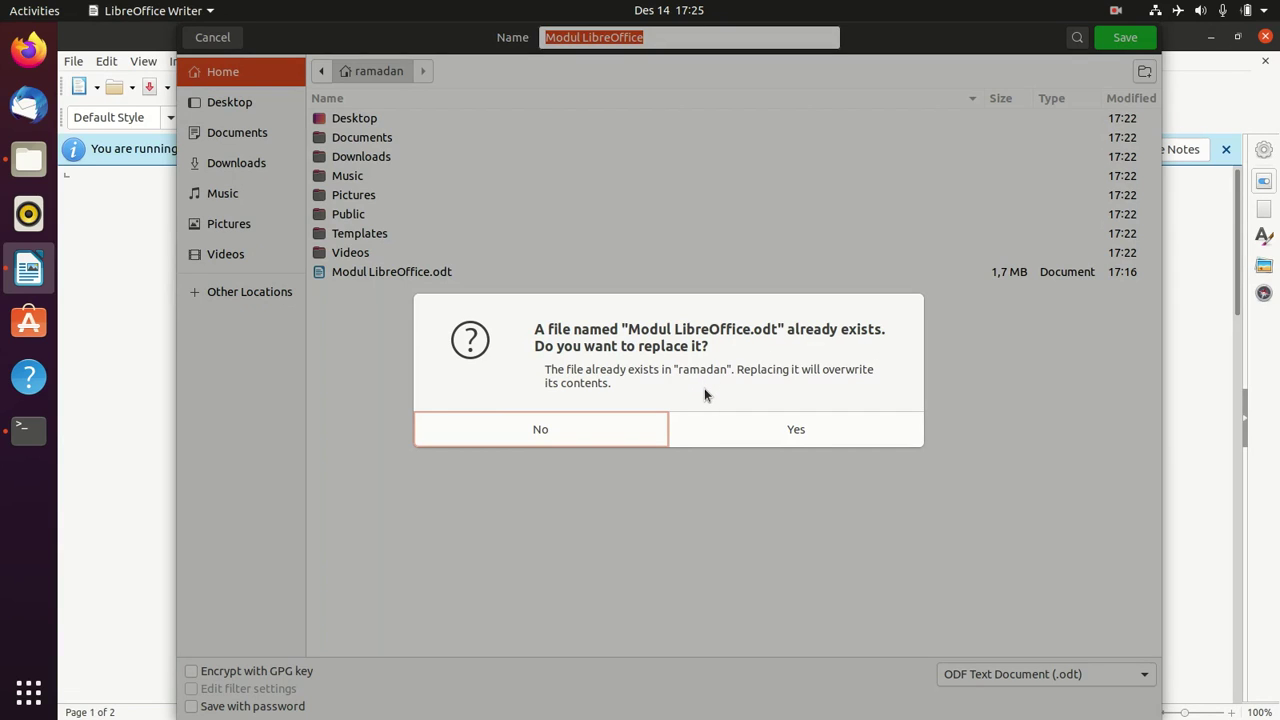
click(750, 430)
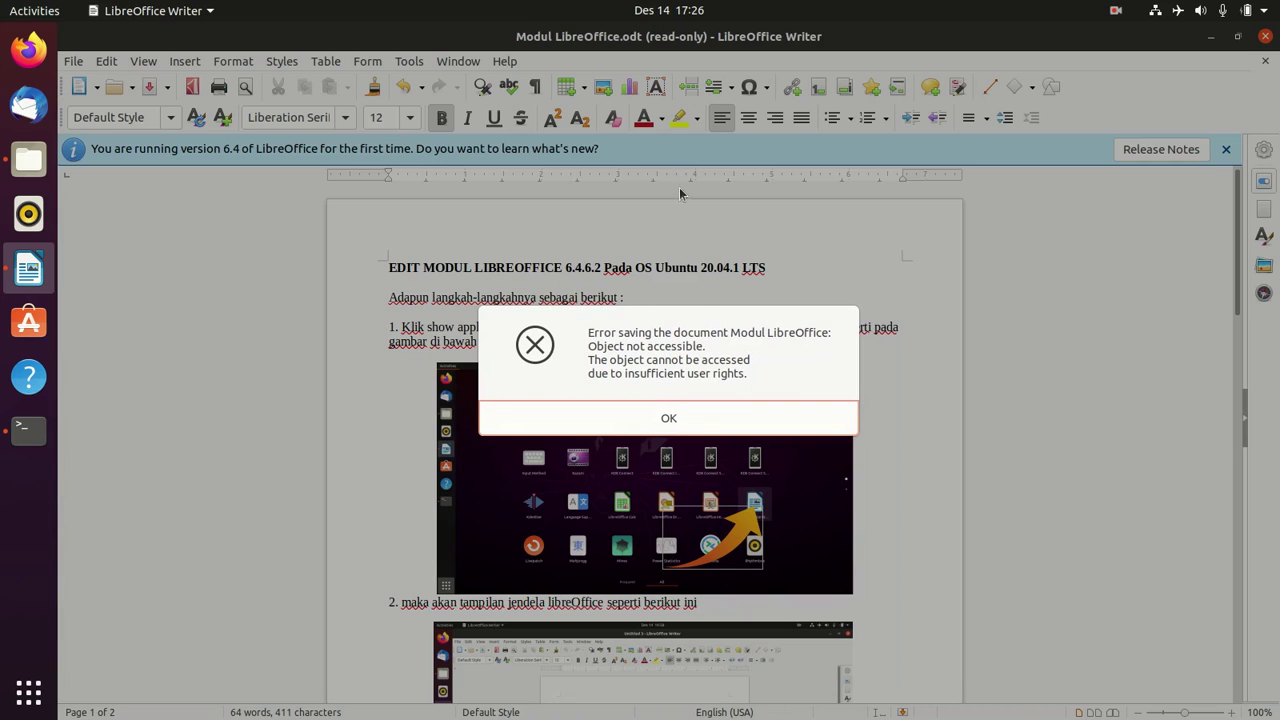
click(655, 420)
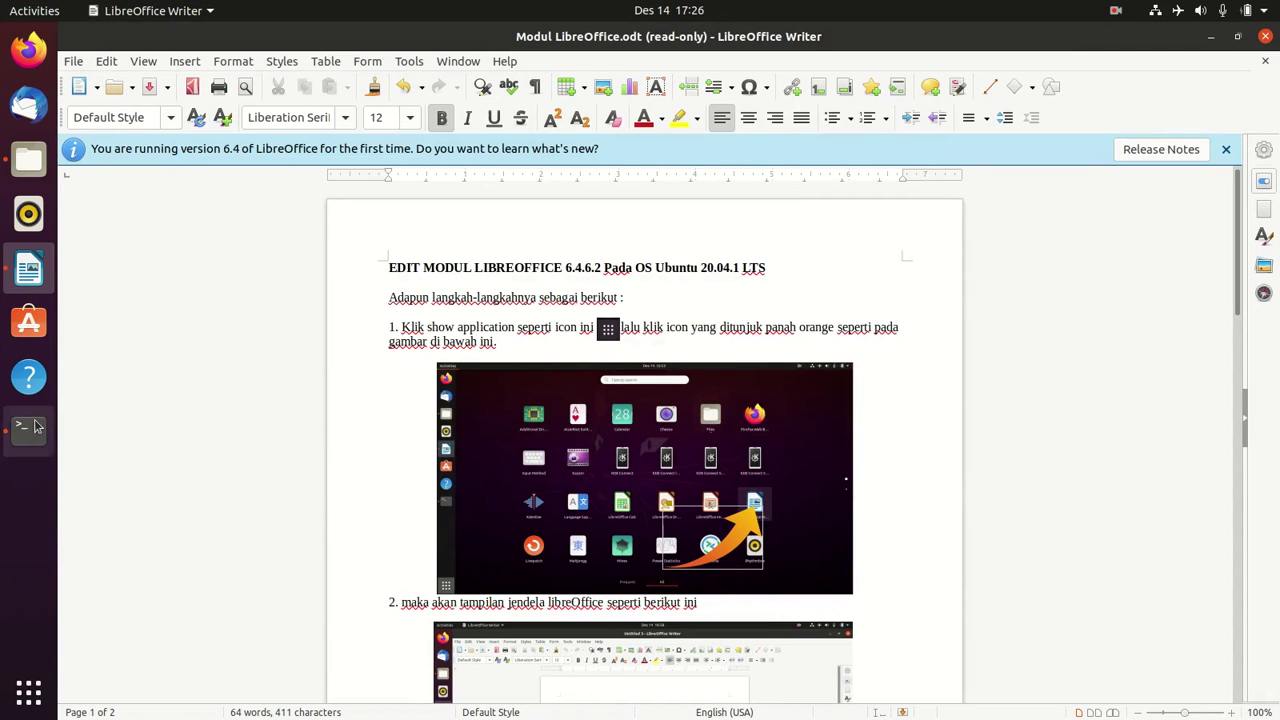
- Check the permissions of the copied Modul LibreOffice files in the terminal listing and return to the document
click(30, 428)
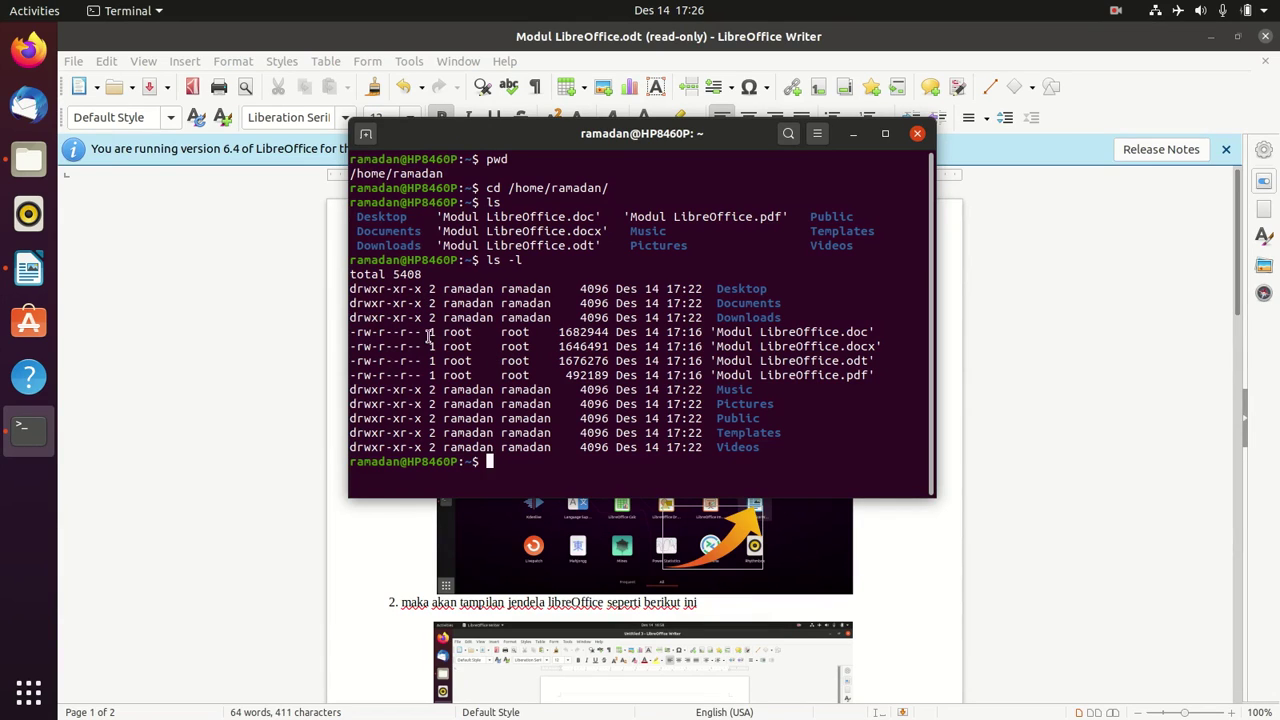
drag(401, 341, 422, 361)
click(406, 362)
click(951, 362)
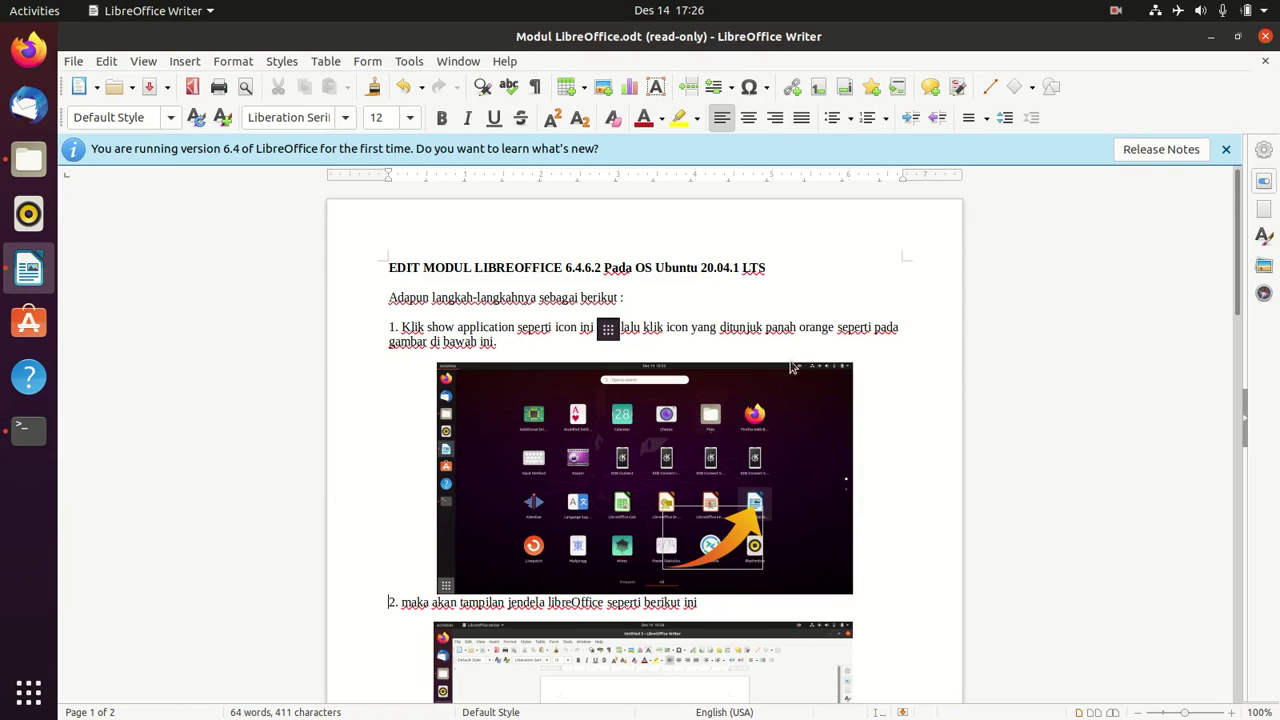
- Save the document under the new name Modul LibreOffice edit.odt in the home folder
click(76, 62)
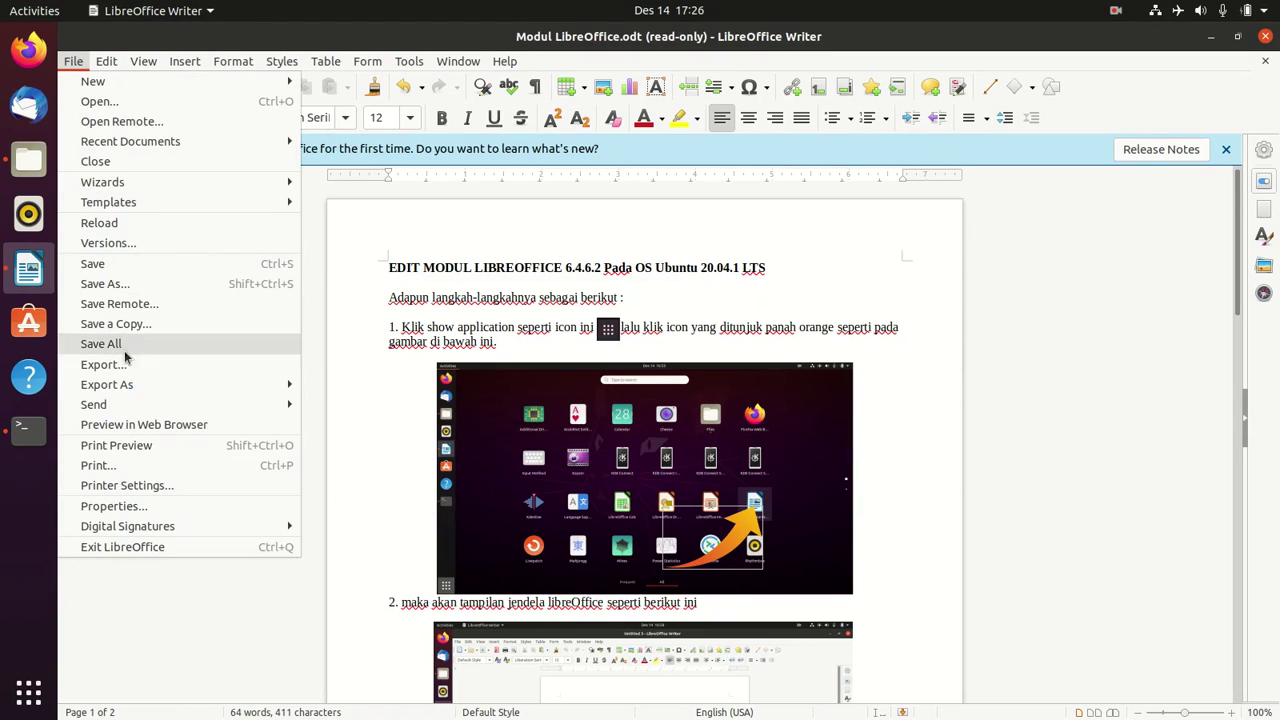
click(129, 280)
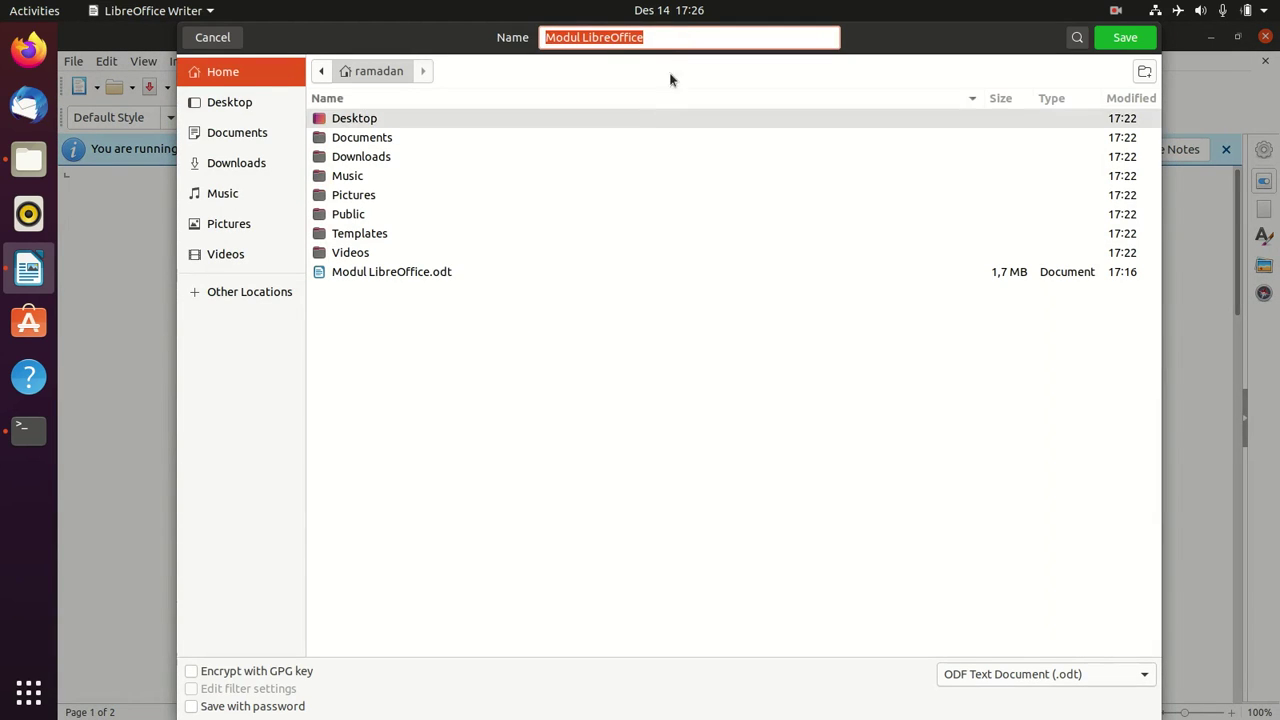
click(670, 40)
text(edit)
click(1130, 38)
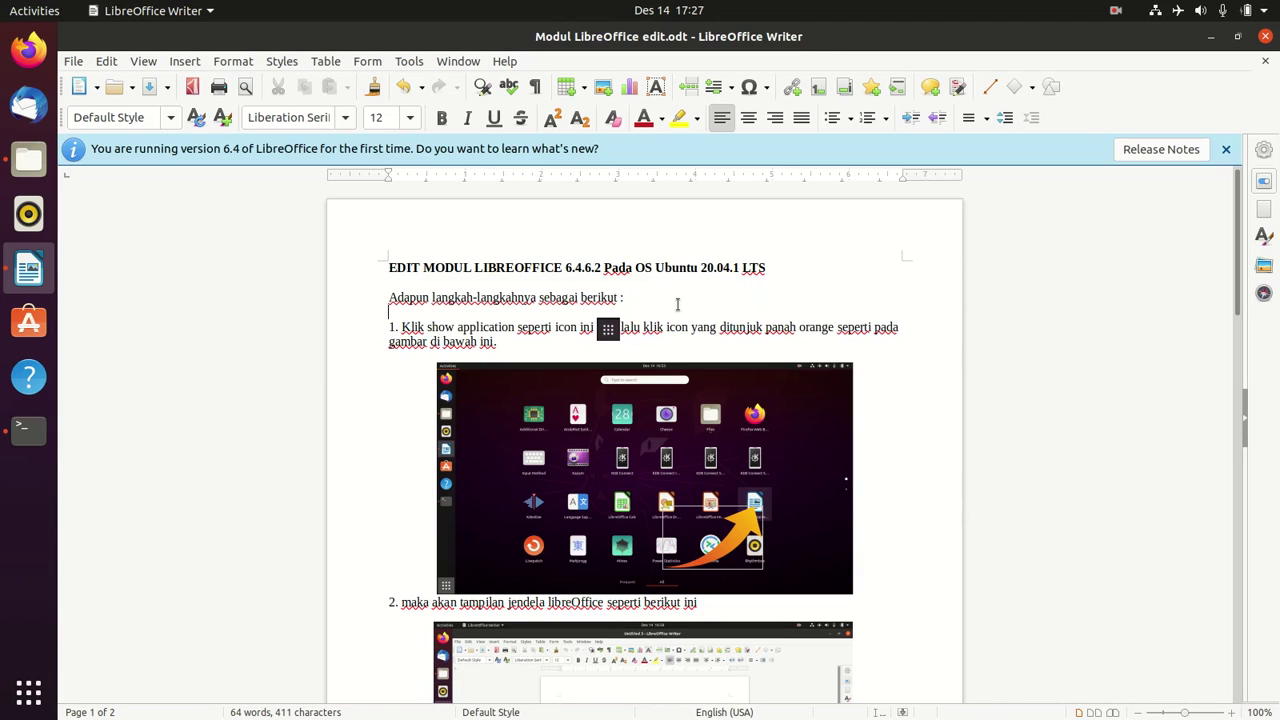
- Examine the Desktop folder's permissions in the terminal's ls -l listing
click(29, 430)
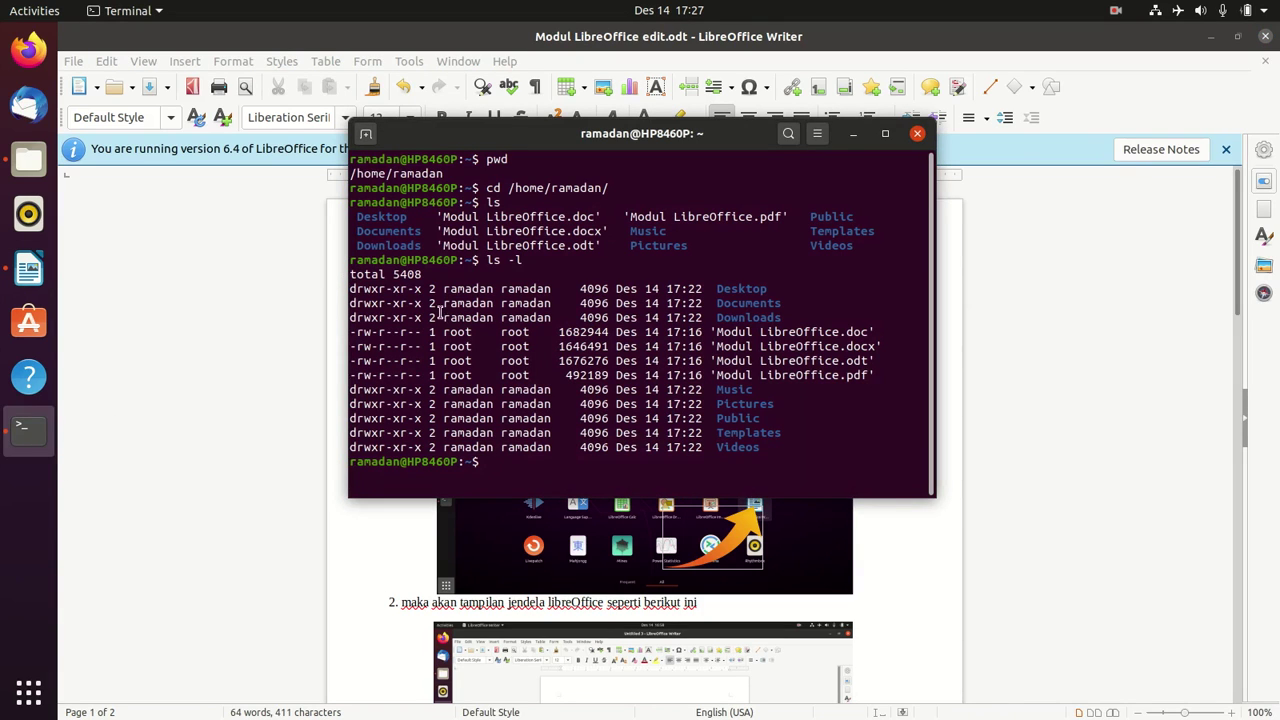
drag(392, 289, 422, 289)
click(446, 288)
- Try to become root with sudo su in the second user's terminal, entering the account password
text(sudo su)
key(Return)
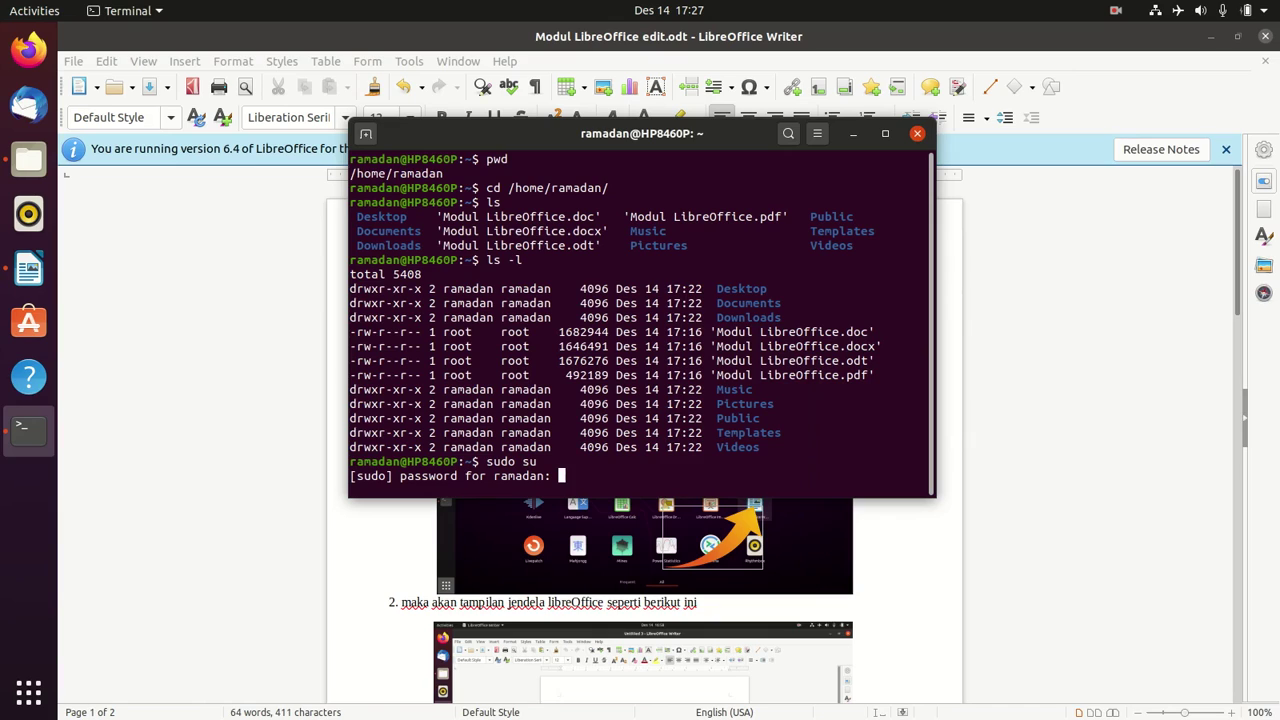
key(Return)
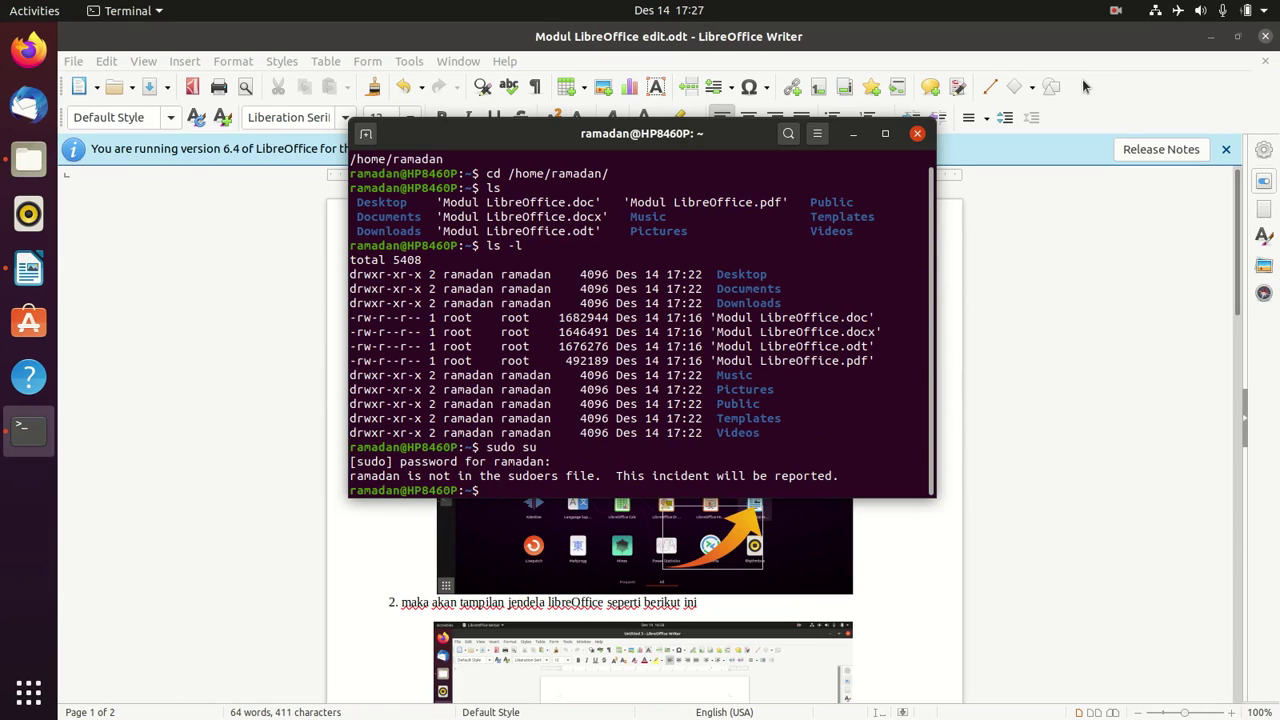
click(1116, 10)
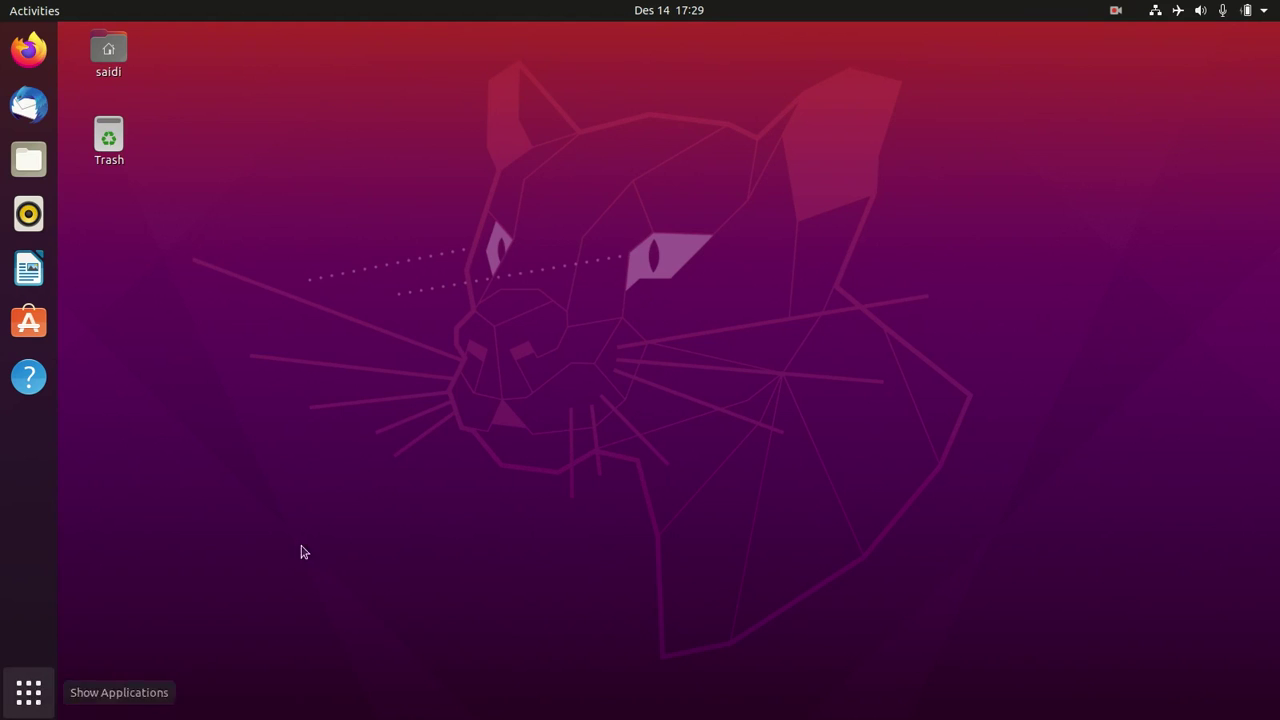
click(1262, 12)
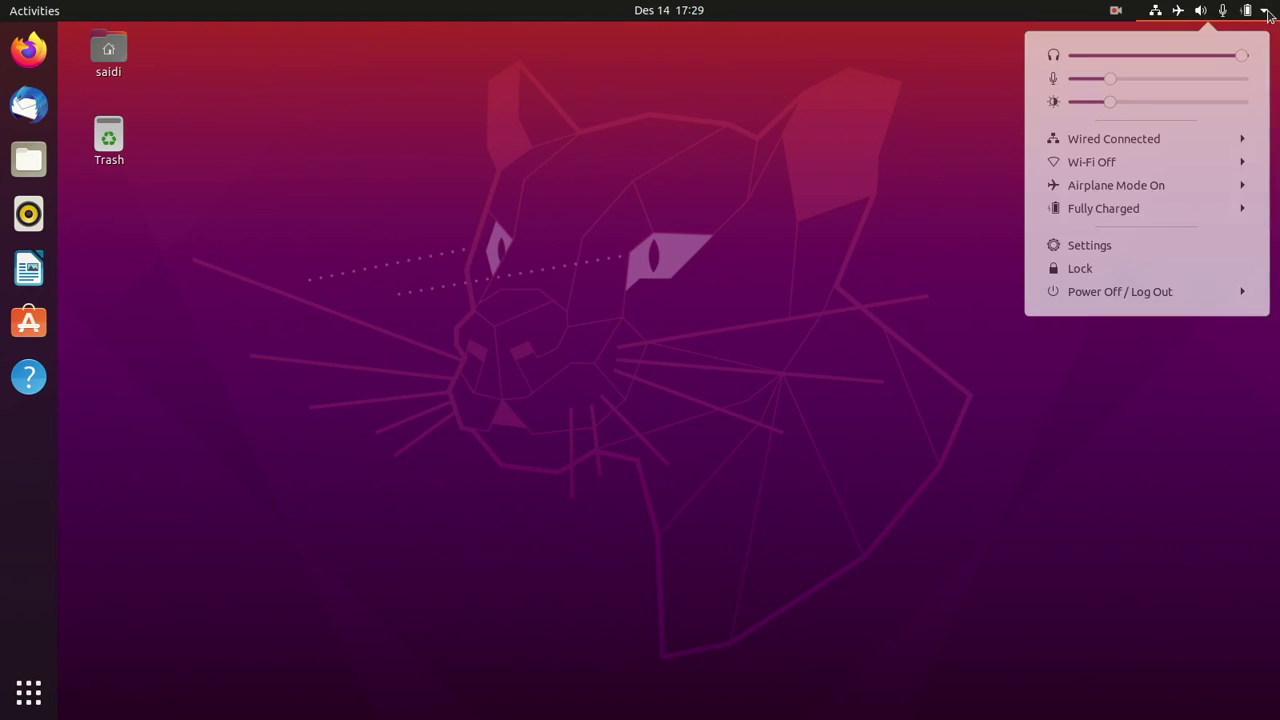
click(1237, 295)
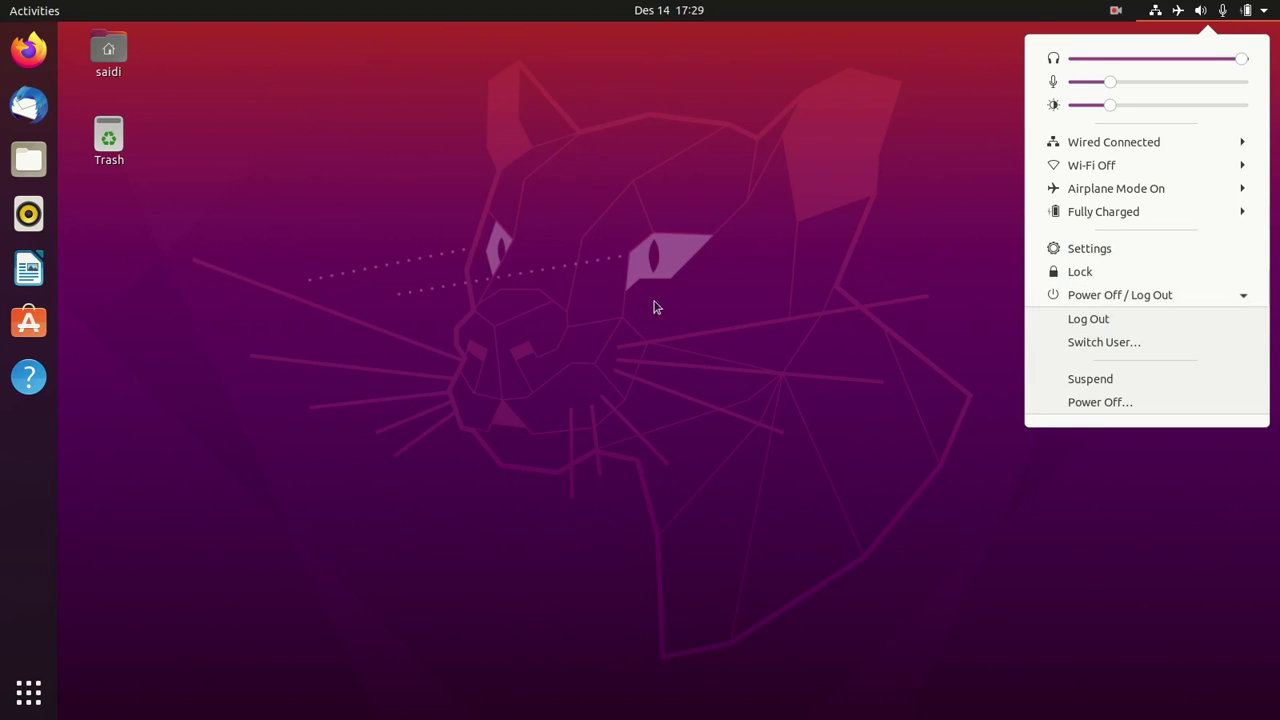
click(1088, 319)
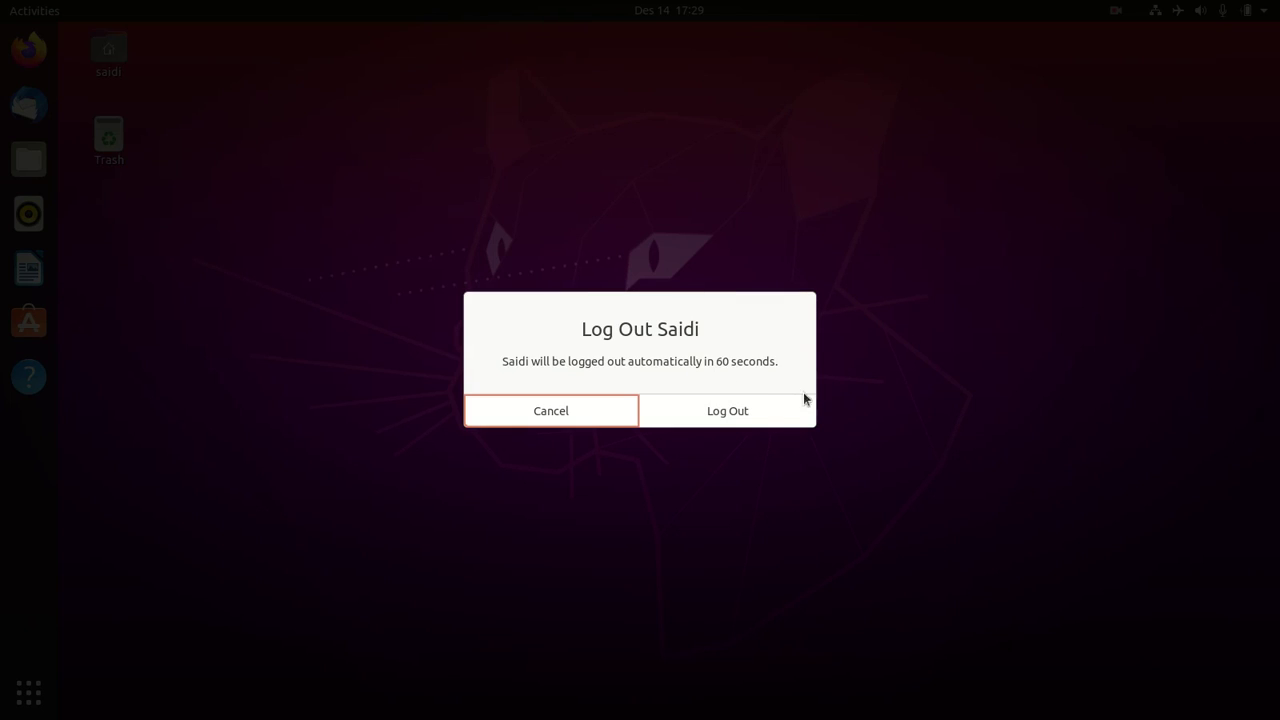
click(555, 410)
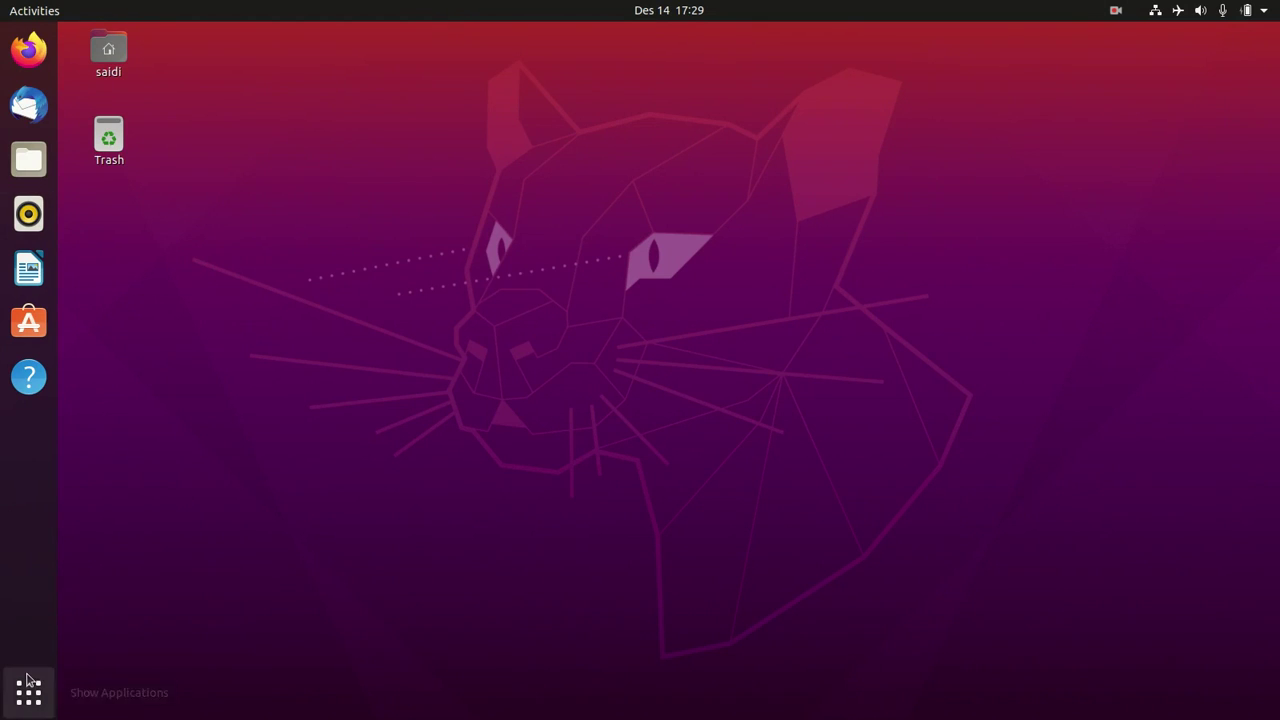
- Open a terminal in the first user's session and become root with sudo su, entering the account password
key(ctrl+alt+t)
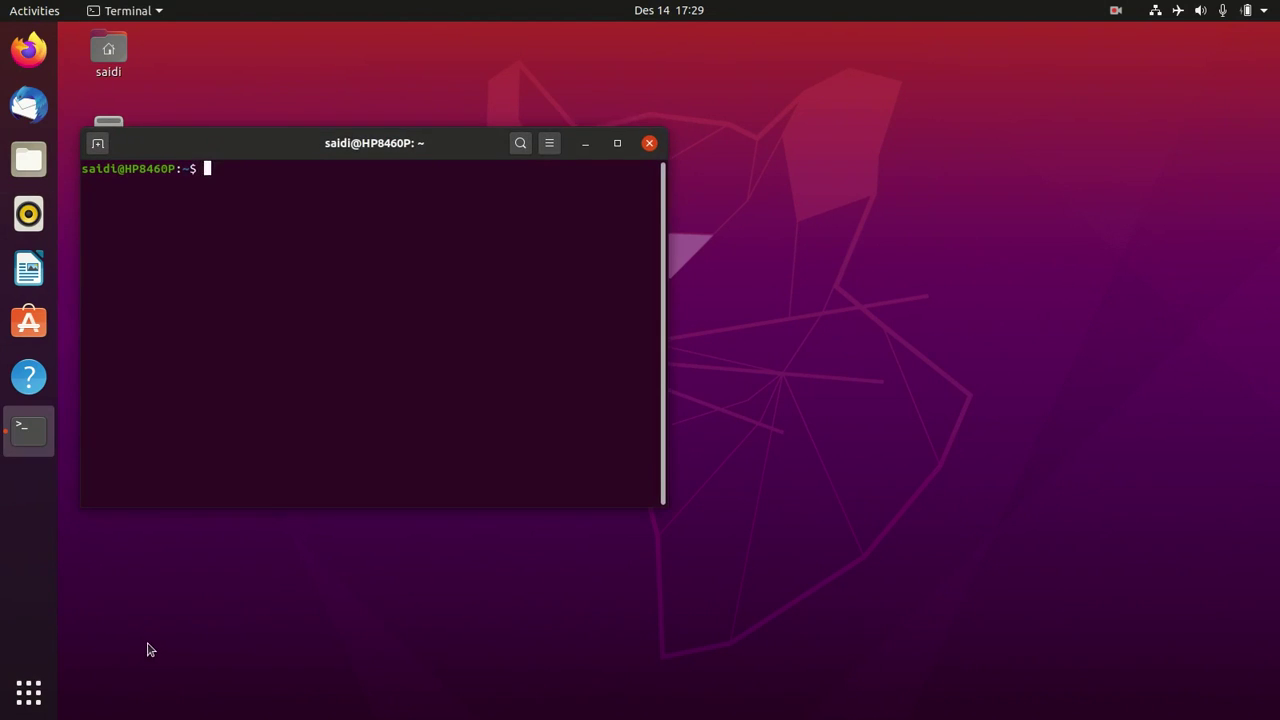
drag(276, 132, 531, 139)
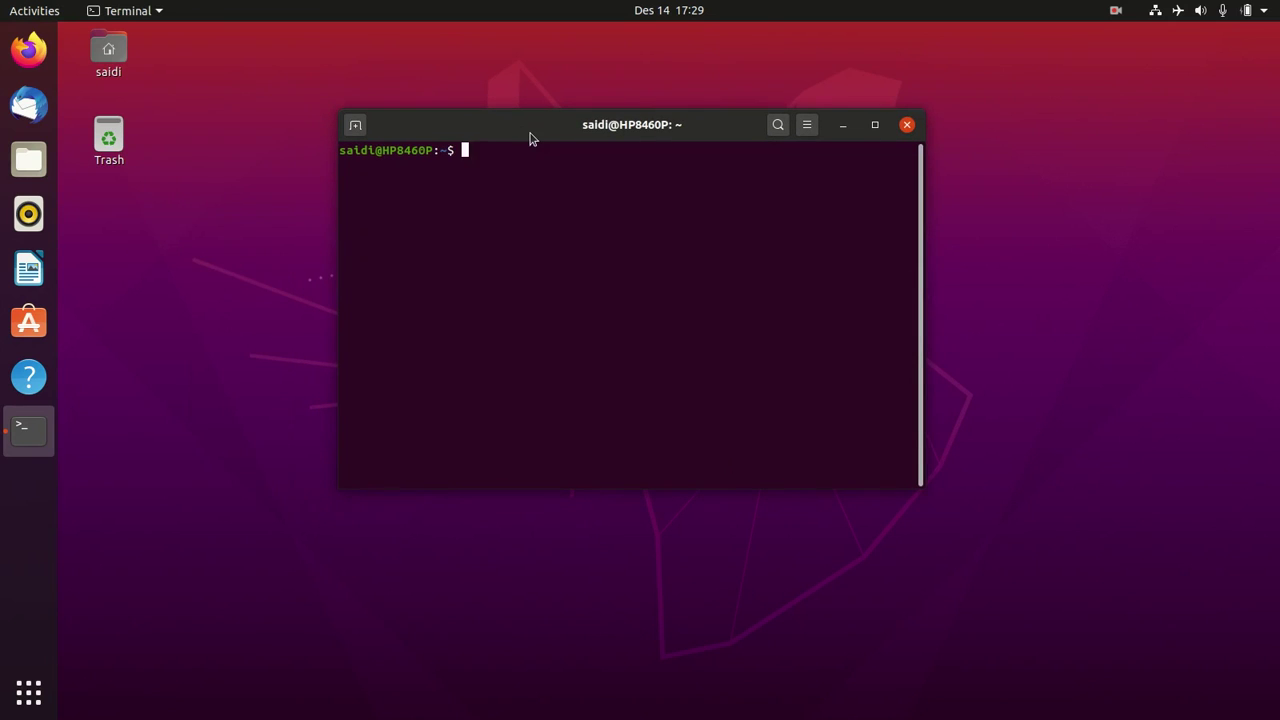
text(sudo su)
key(Return)
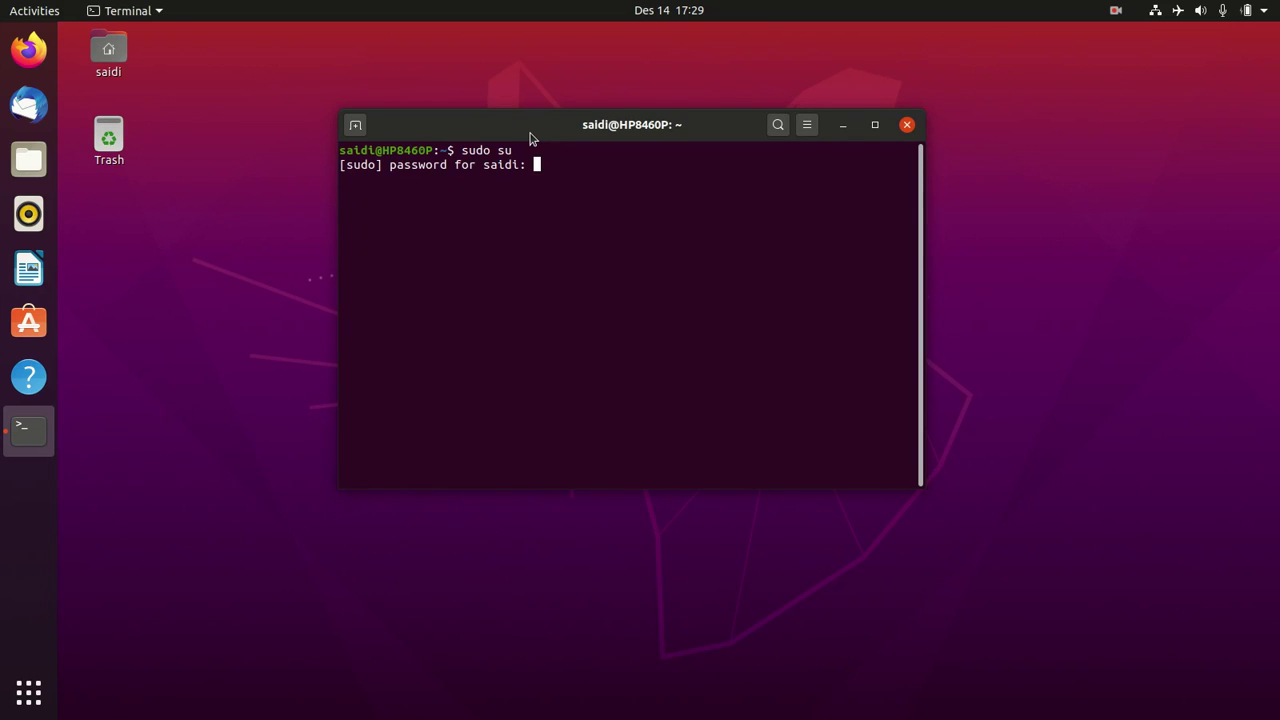
key(Return)
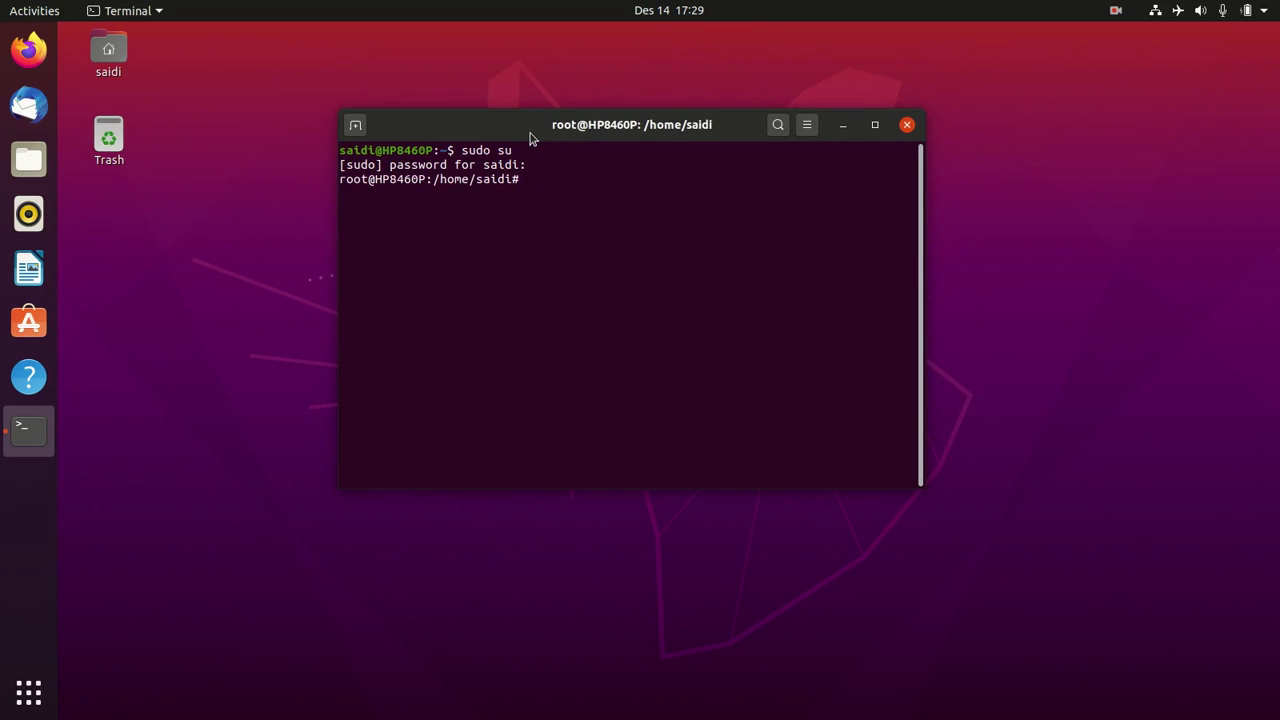
- Maximize the terminal, enlarge its text by several zoom levels and highlight su in the entered command
click(875, 125)
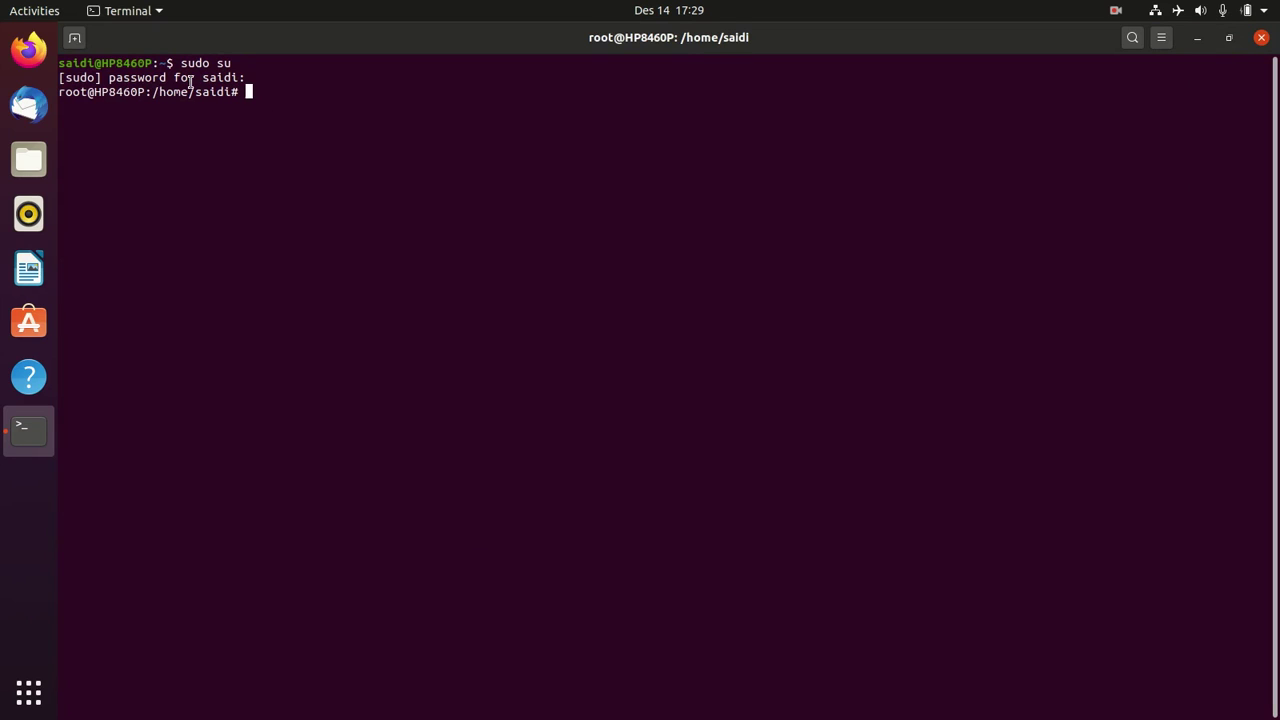
text(=)
key(ctrl+plus)
key(ctrl+plus)
key(ctrl+plus)
key(ctrl+plus)
key(ctrl+plus)
key(ctrl+plus)
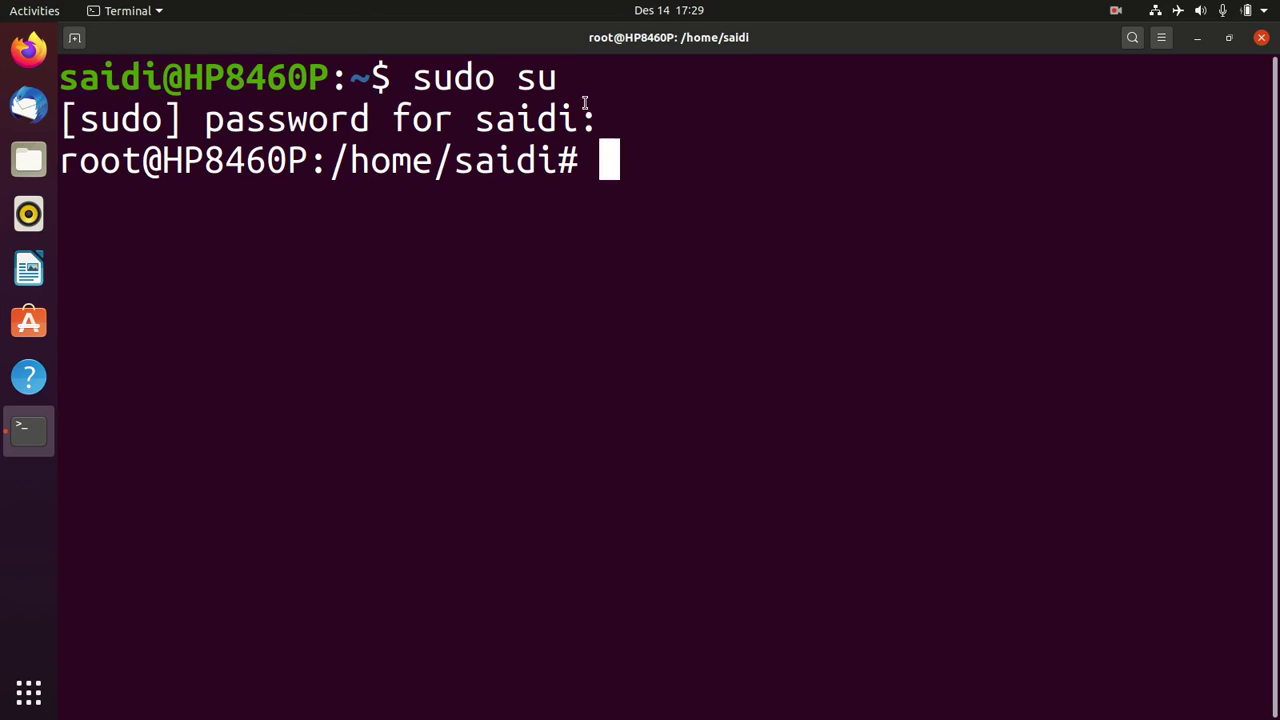
drag(558, 78, 516, 78)
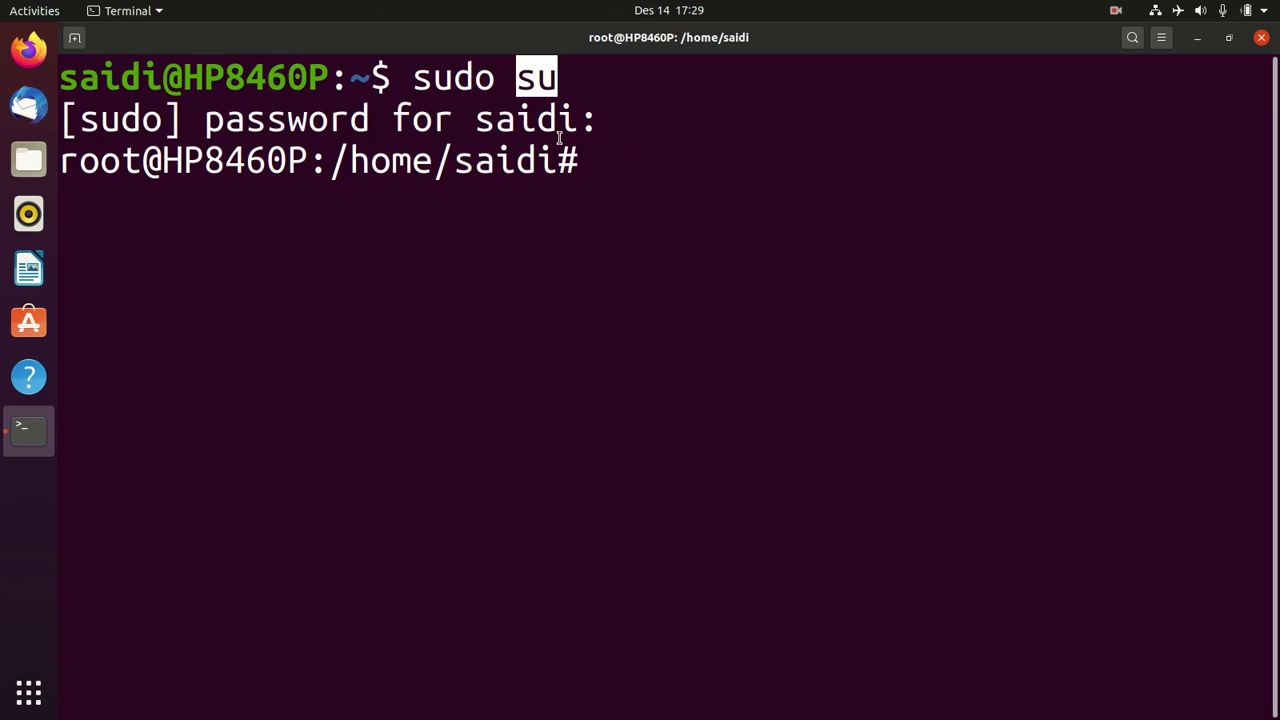
- Highlight the $ symbol in the regular prompt and the # symbol in the root prompt to compare them
click(563, 150)
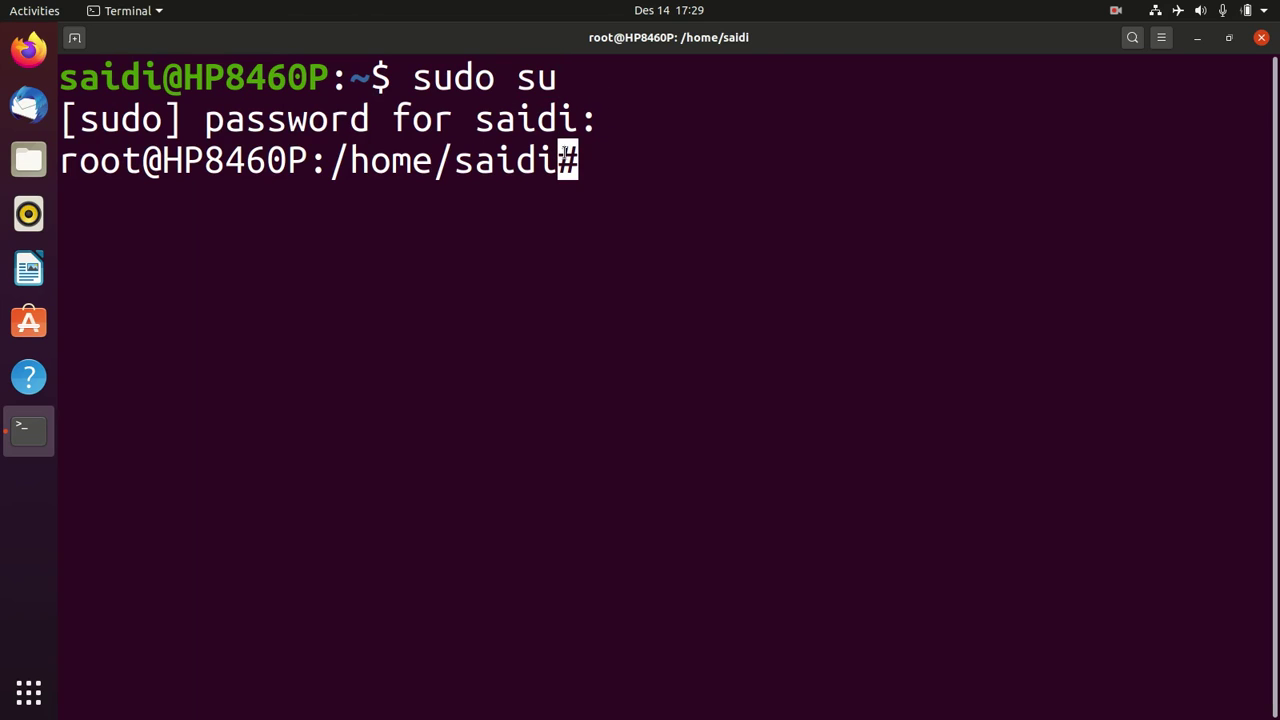
drag(366, 76, 353, 76)
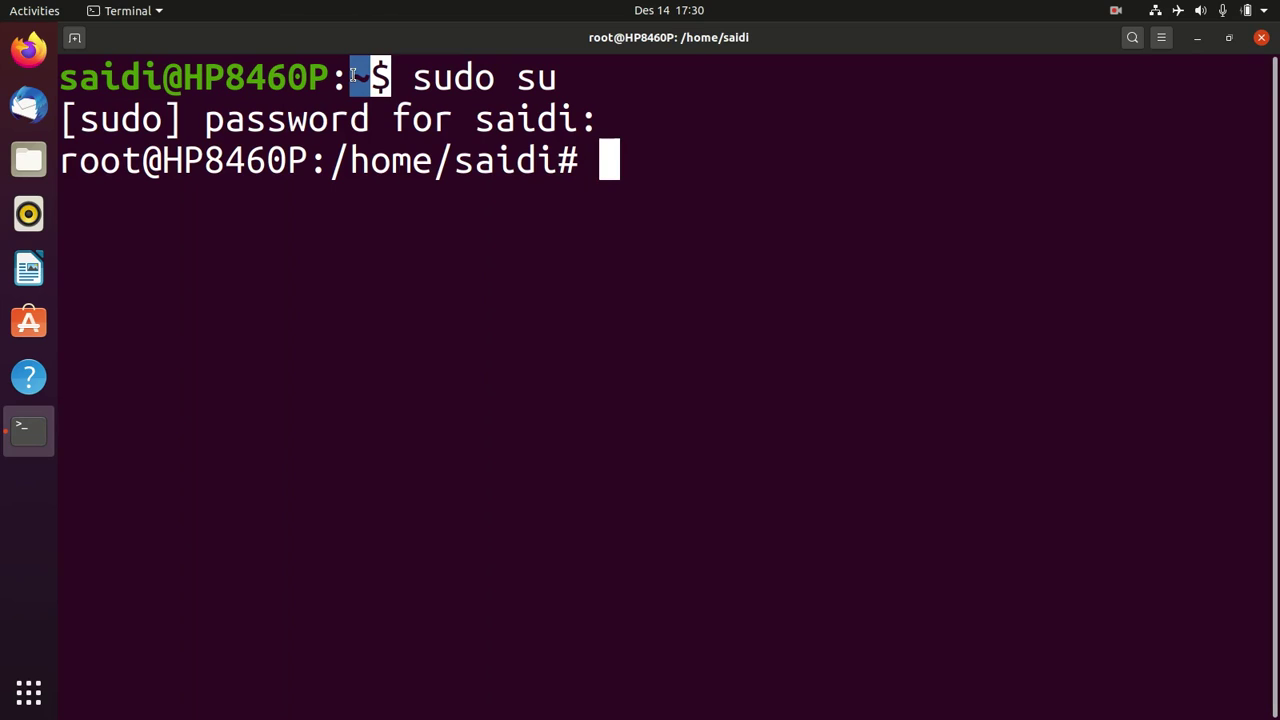
drag(357, 76, 352, 76)
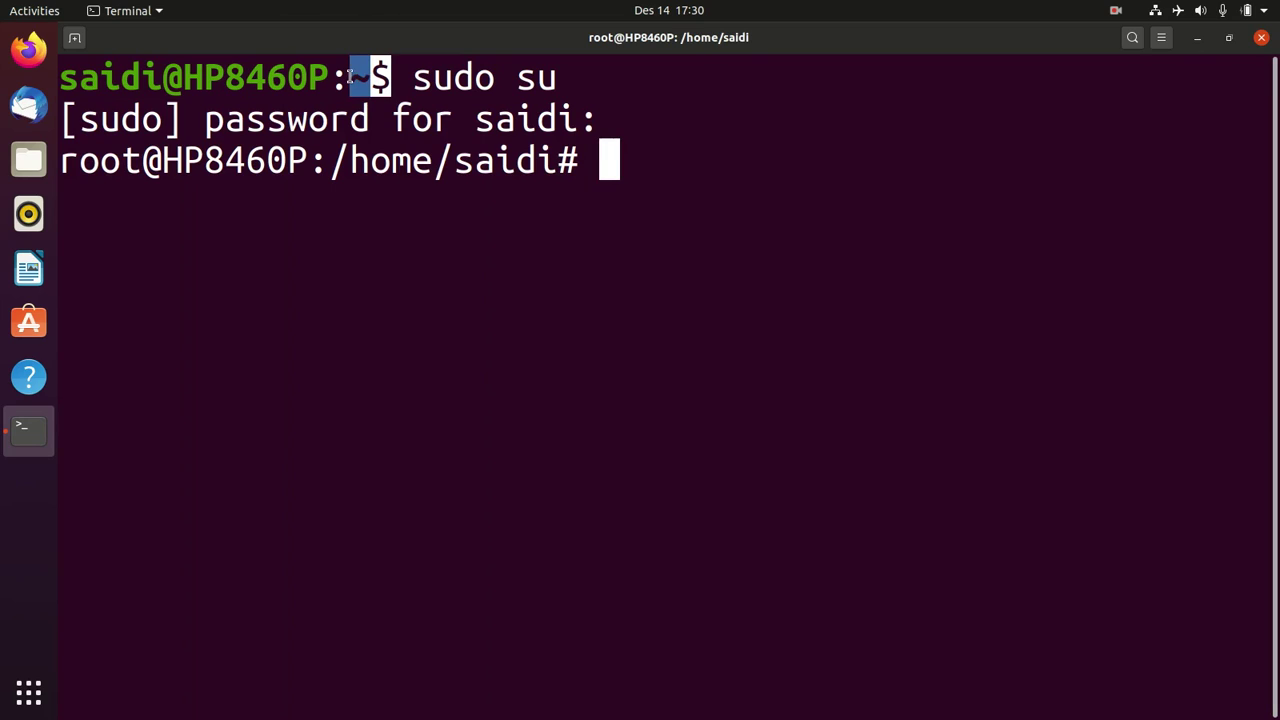
click(538, 162)
drag(586, 166, 557, 165)
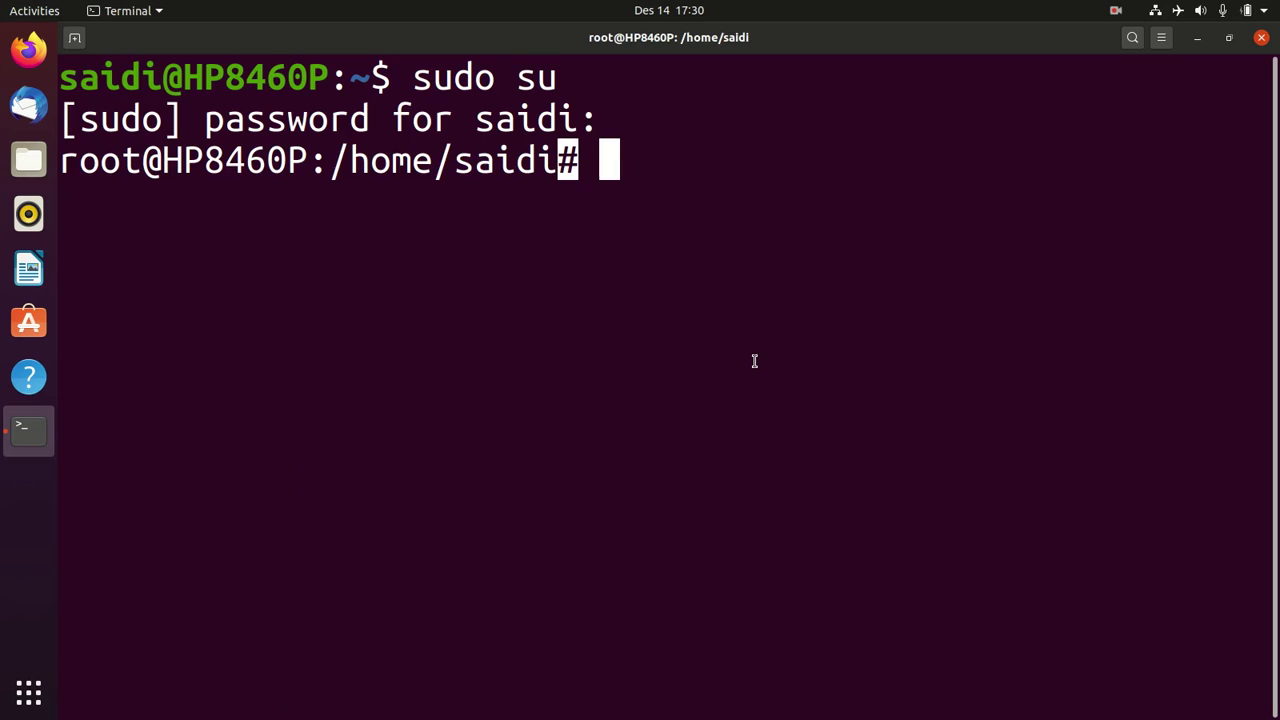
- Change to root's own home directory with a plain cd command
text(cd)
key(BackSpace)
key(BackSpace)
text(cd/)
key(BackSpace)
key(BackSpace)
key(BackSpace)
text(cd)
key(Return)
- Change to the second user's home folder under /home and list its contents with ls
text(cd /home/s)
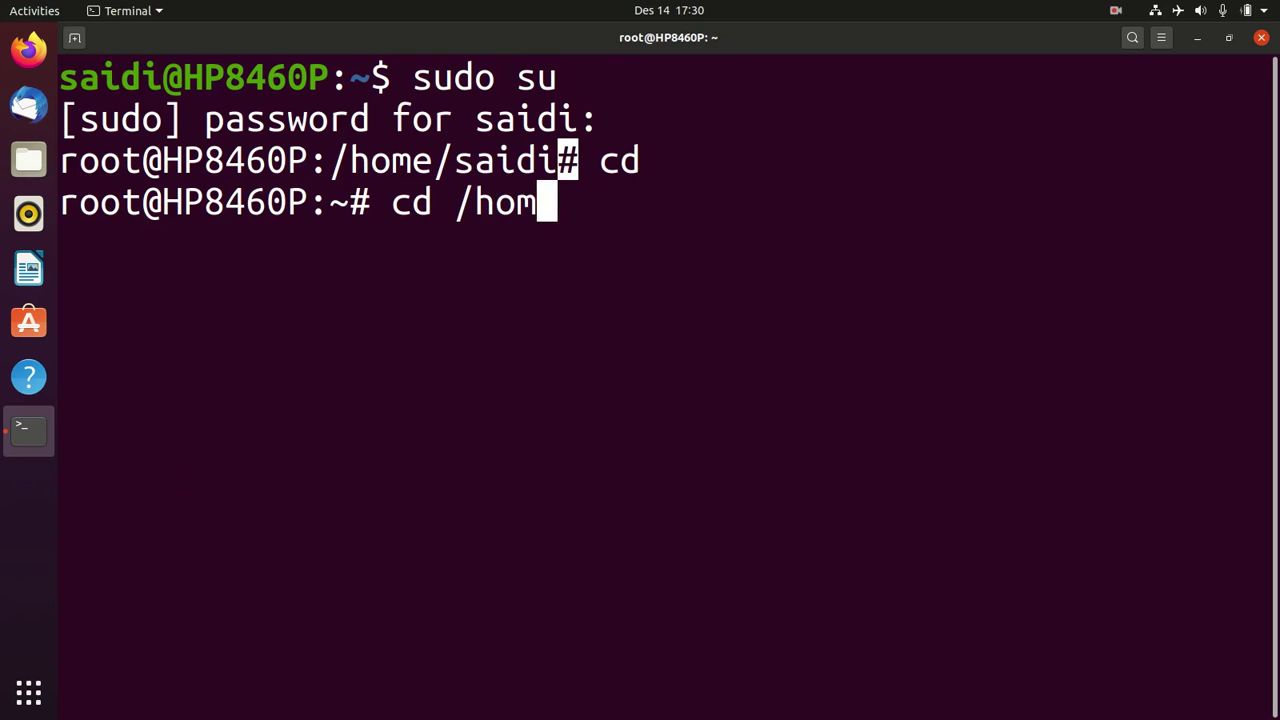
key(BackSpace)
text(ra)
key(Tab)
key(Return)
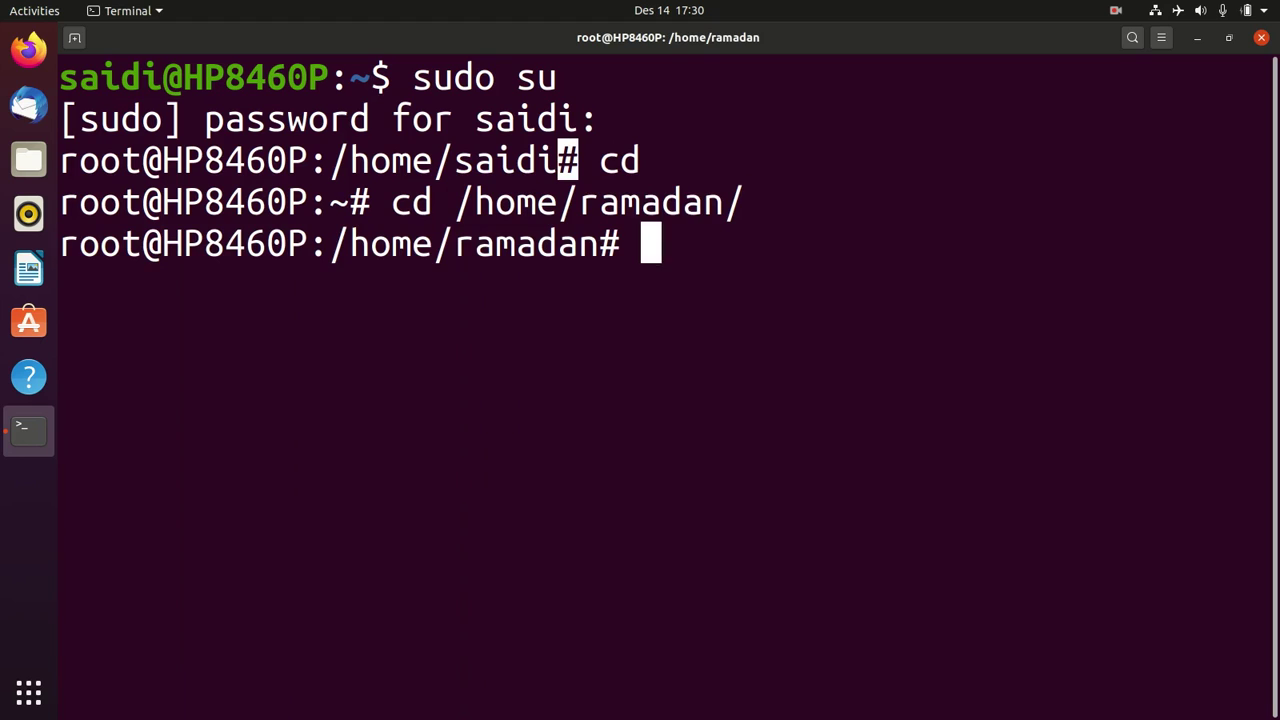
text(ls)
key(Return)
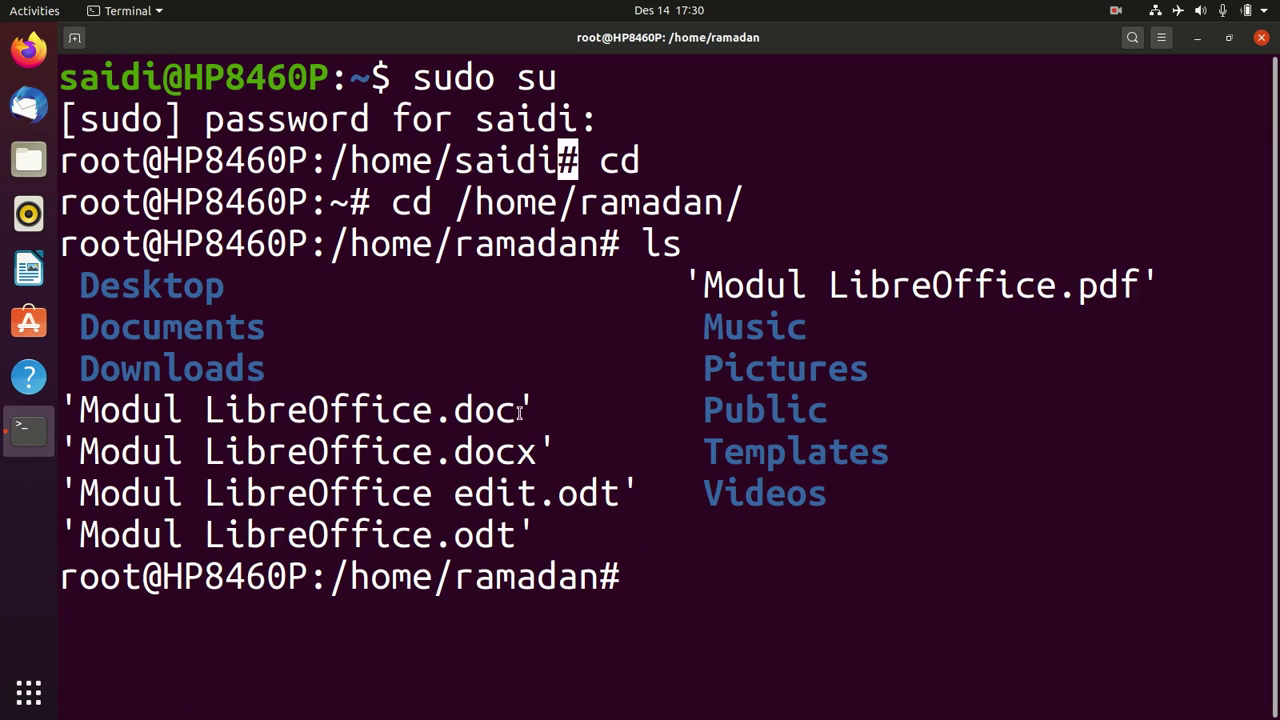
- Highlight the Modul LibreOffice.odt and Modul LibreOffice edit.odt file names in the listing
drag(520, 413, 454, 413)
drag(518, 535, 84, 530)
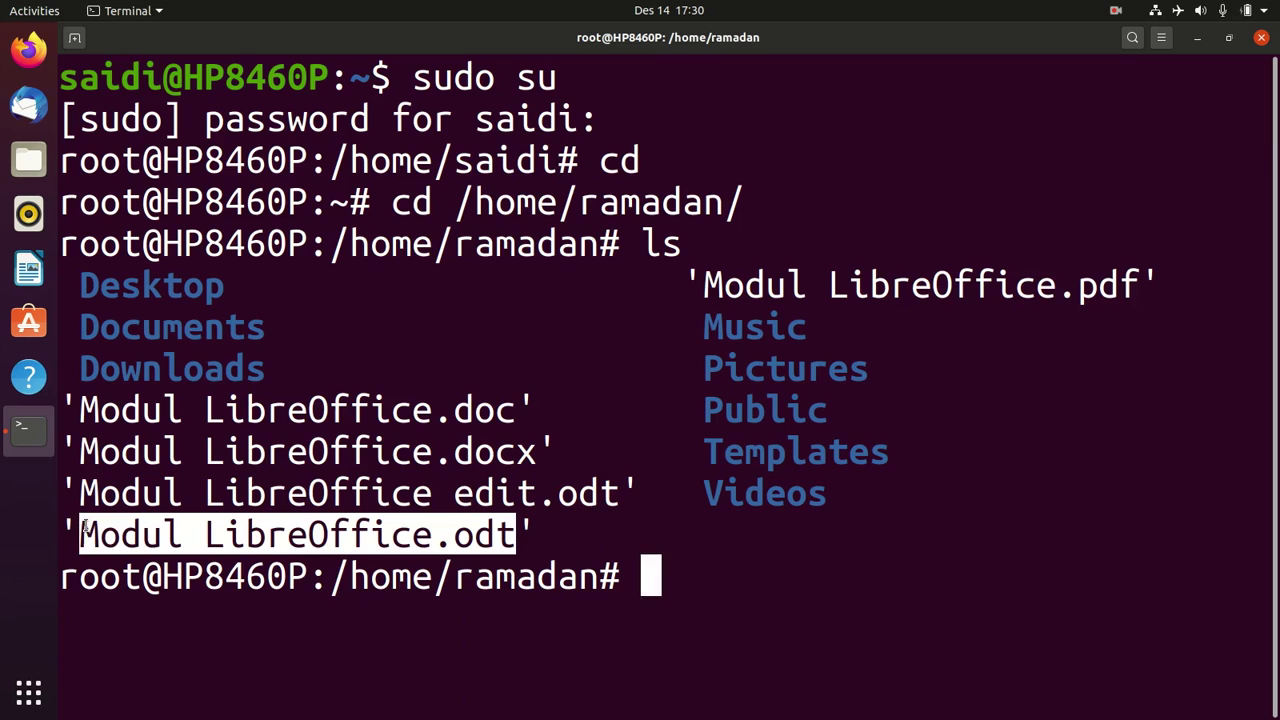
click(643, 571)
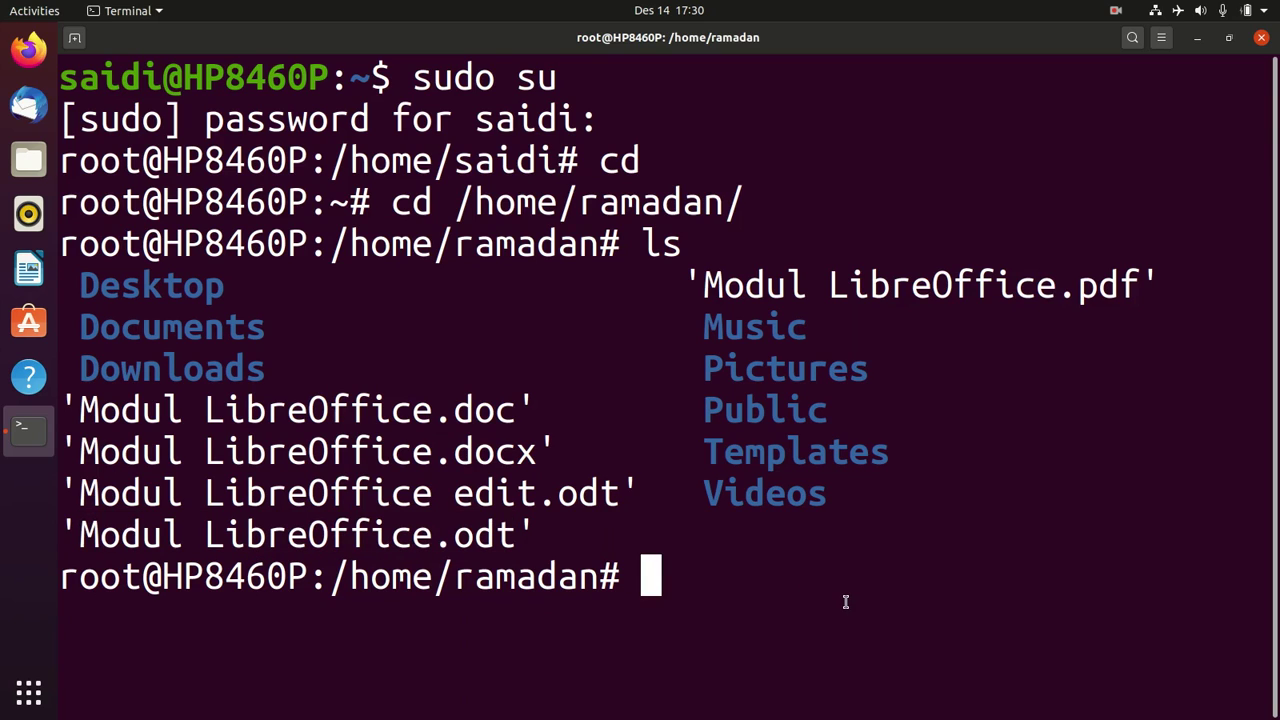
drag(597, 483, 82, 497)
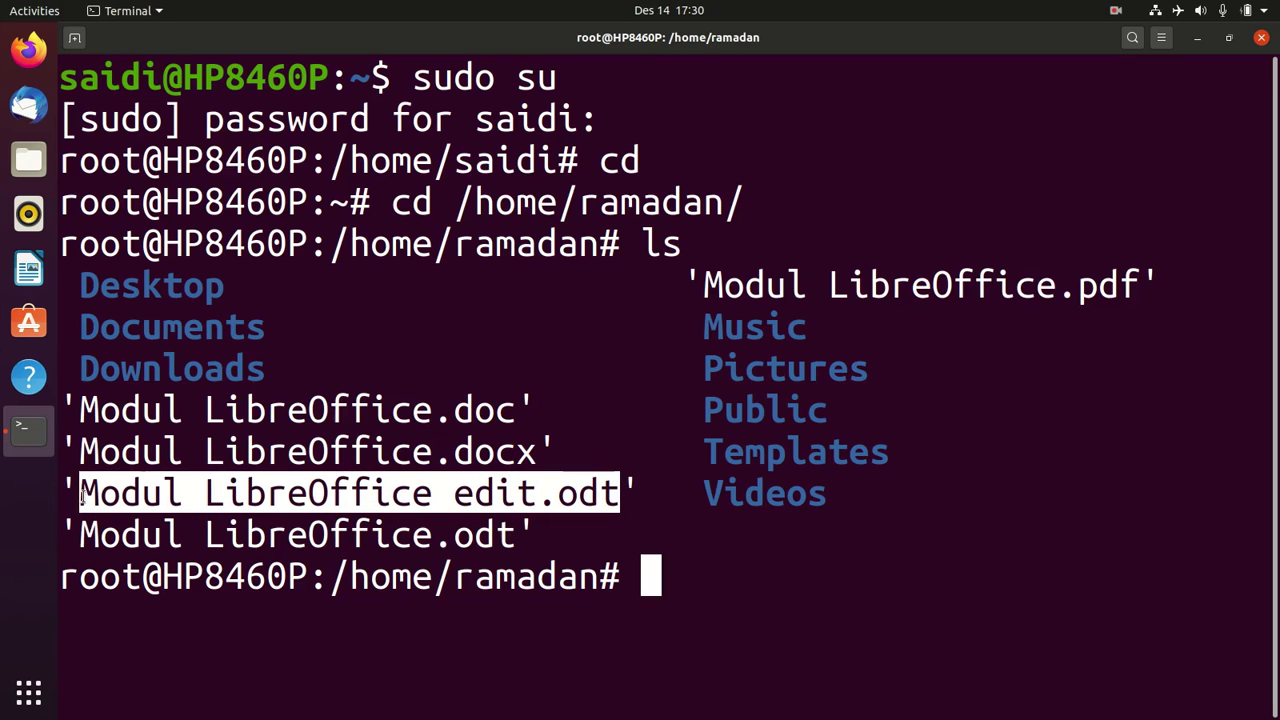
click(633, 577)
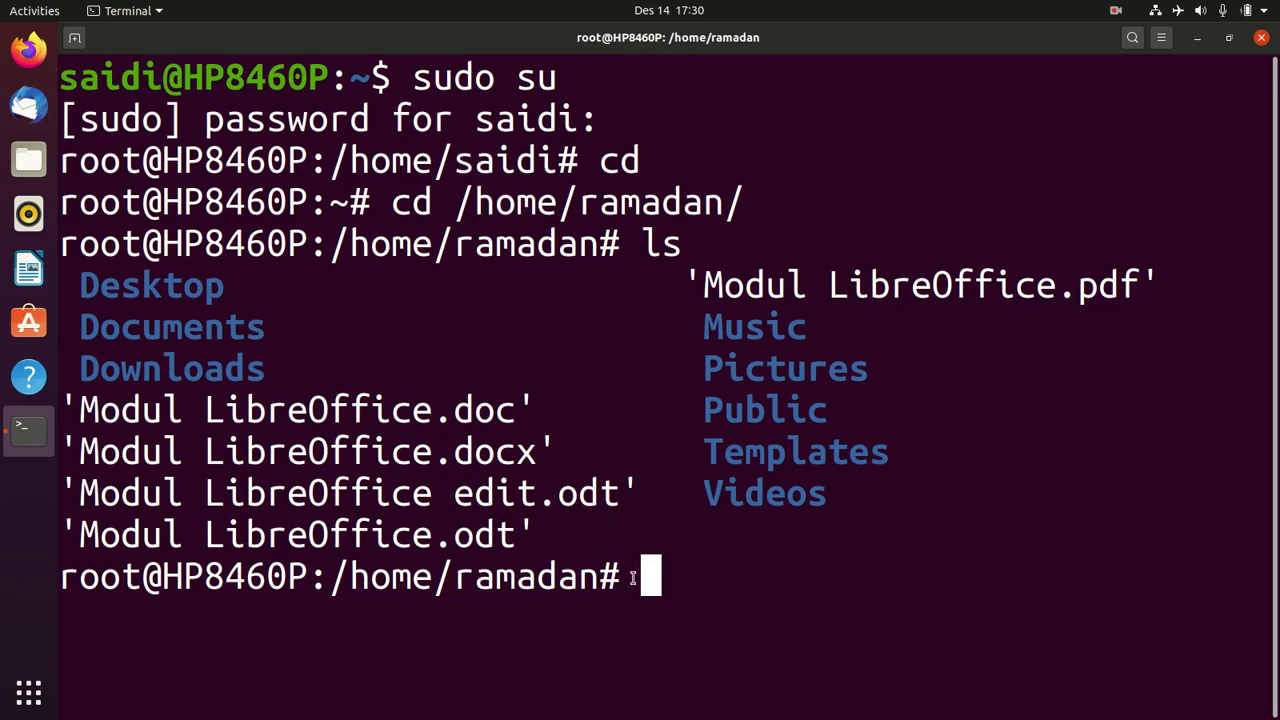
drag(622, 492, 114, 486)
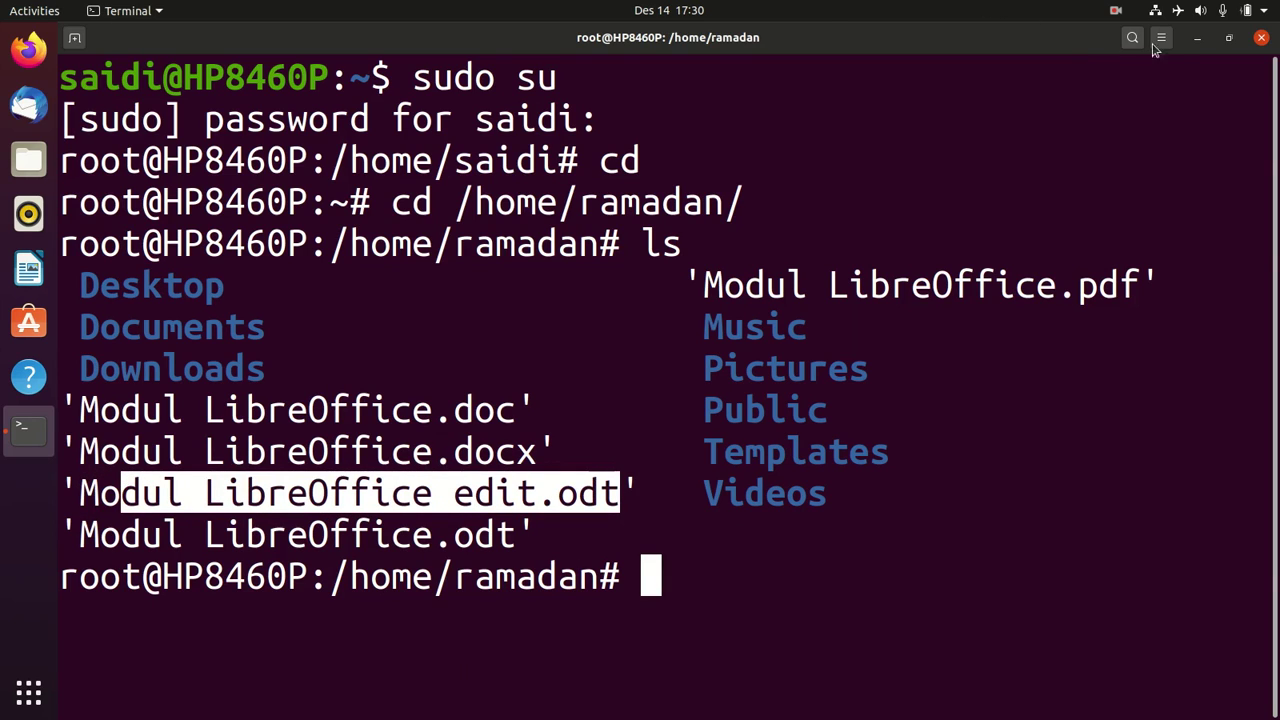
- Check the first user's home folder from the desktop in Files, close it and return to the root terminal
click(1200, 42)
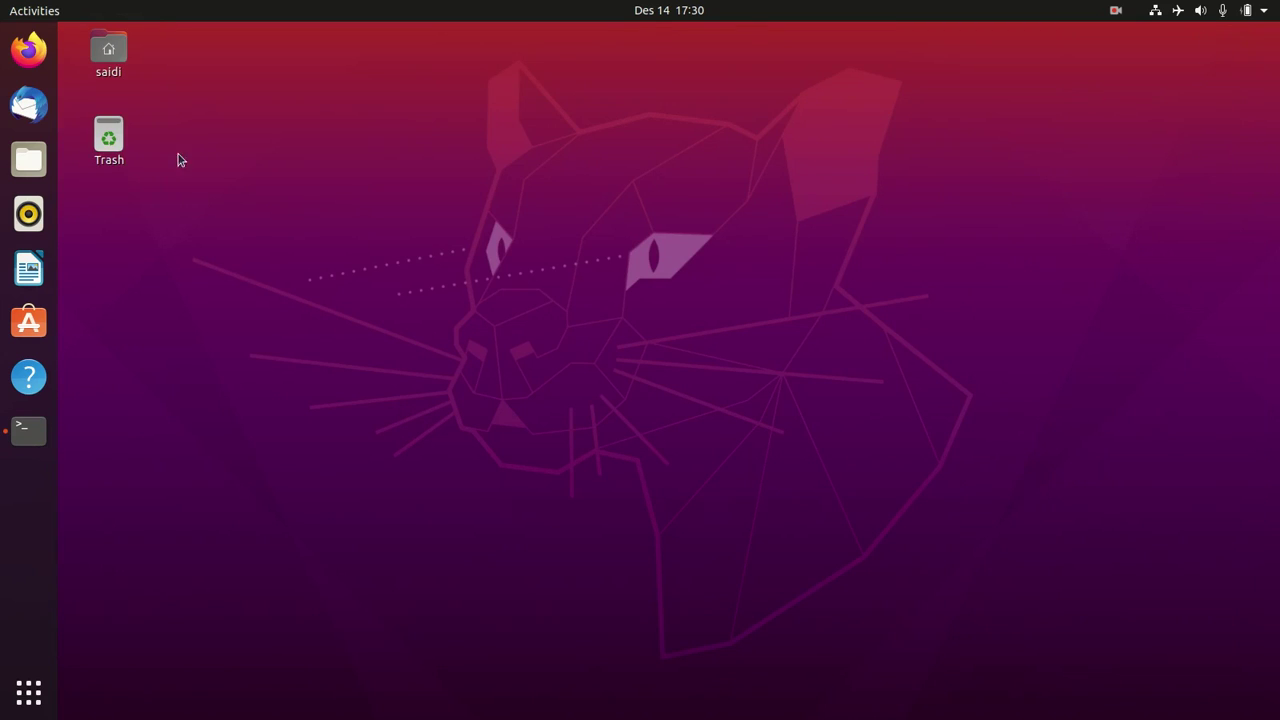
double_click(112, 67)
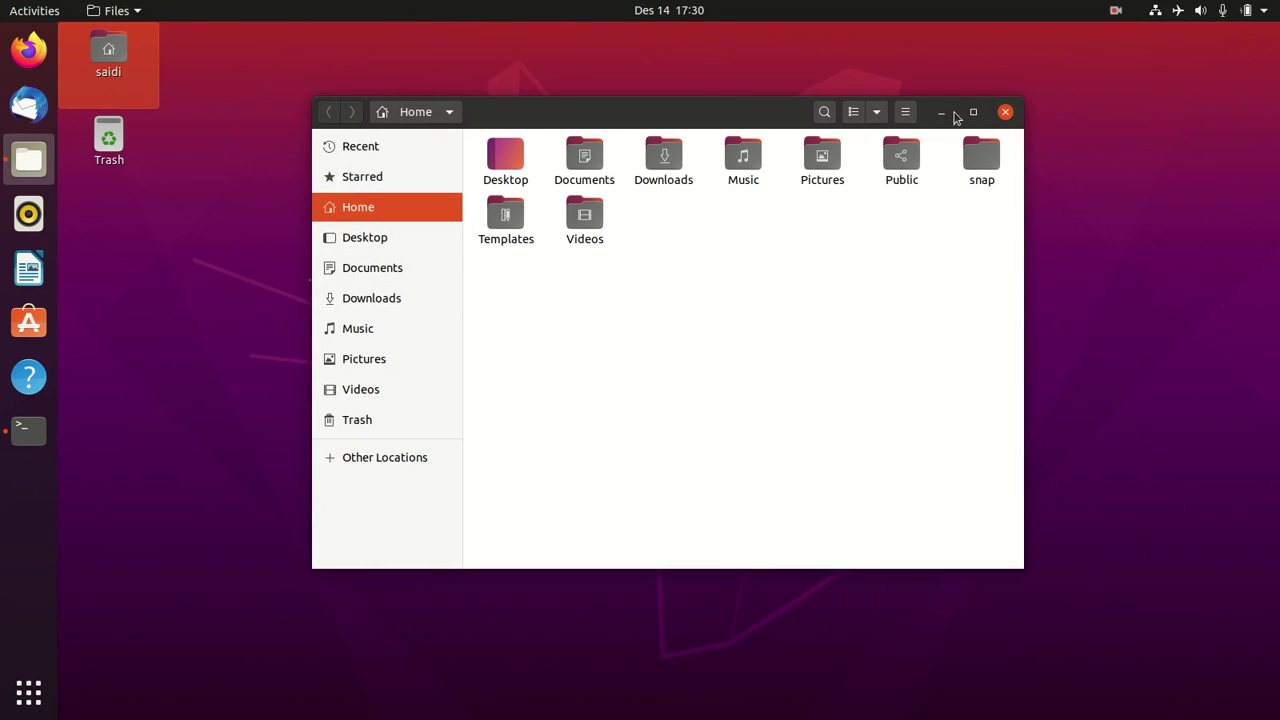
click(1005, 112)
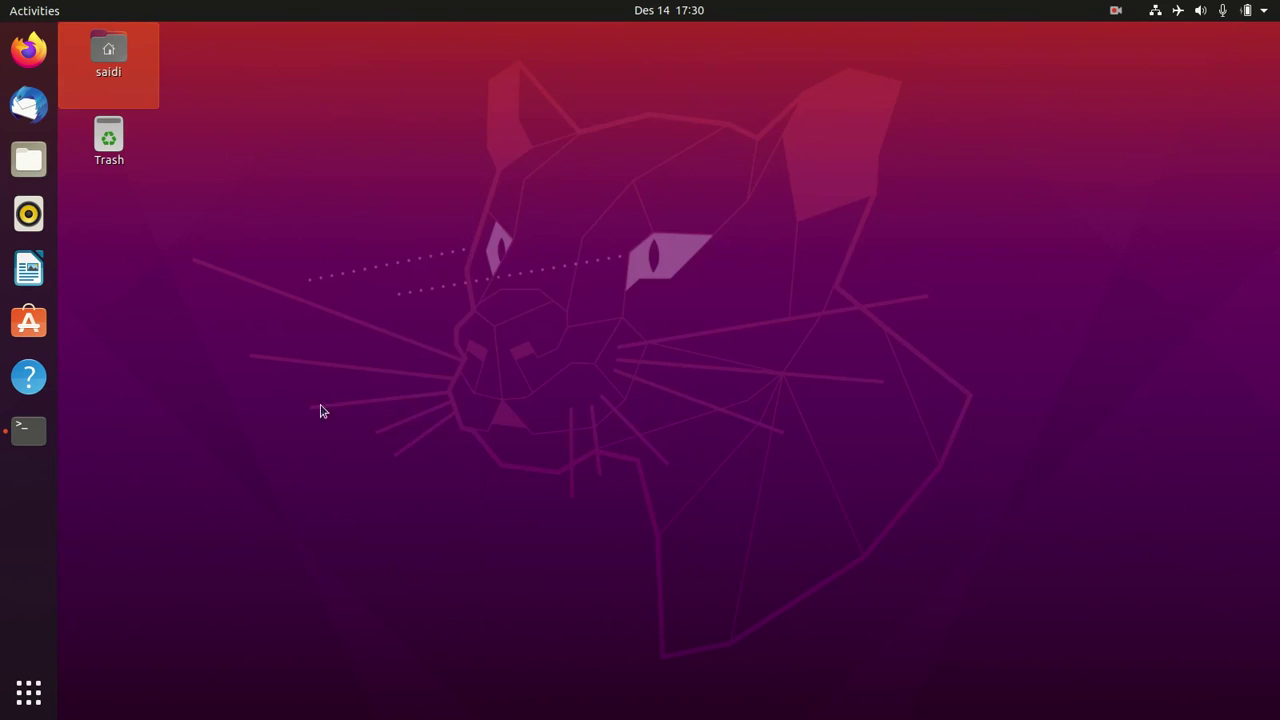
click(30, 451)
click(643, 585)
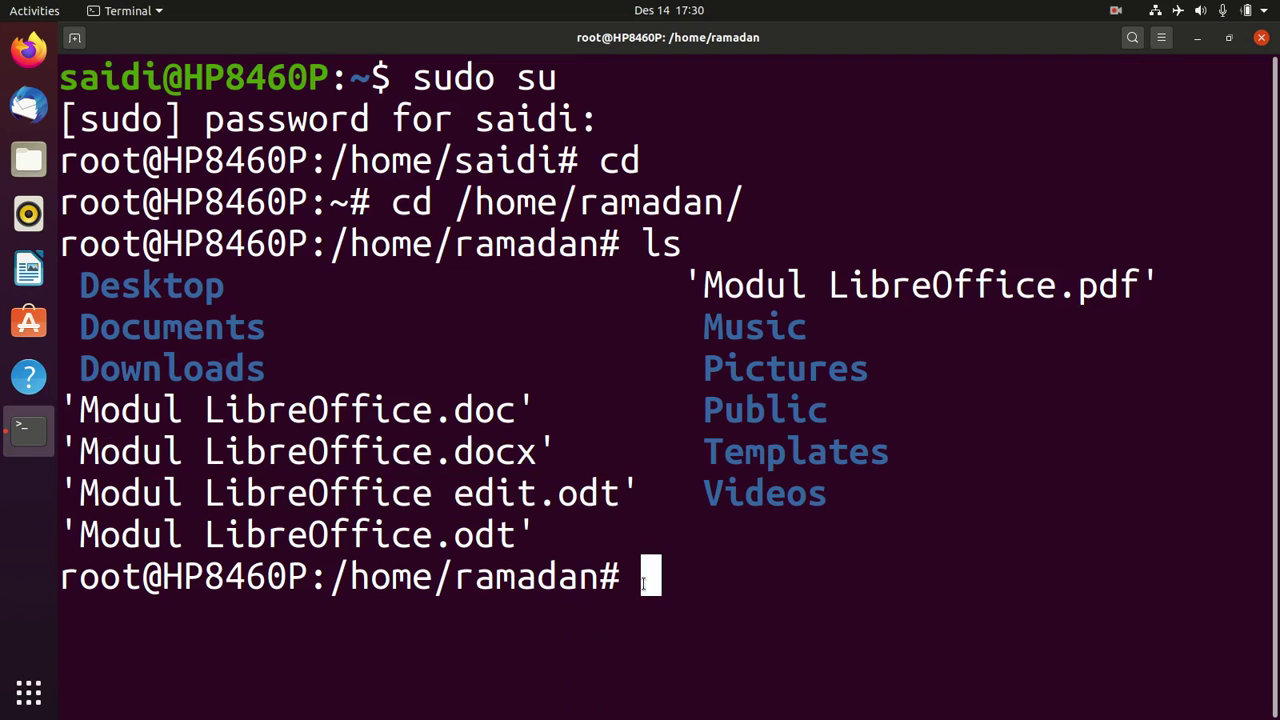
text(chmod )
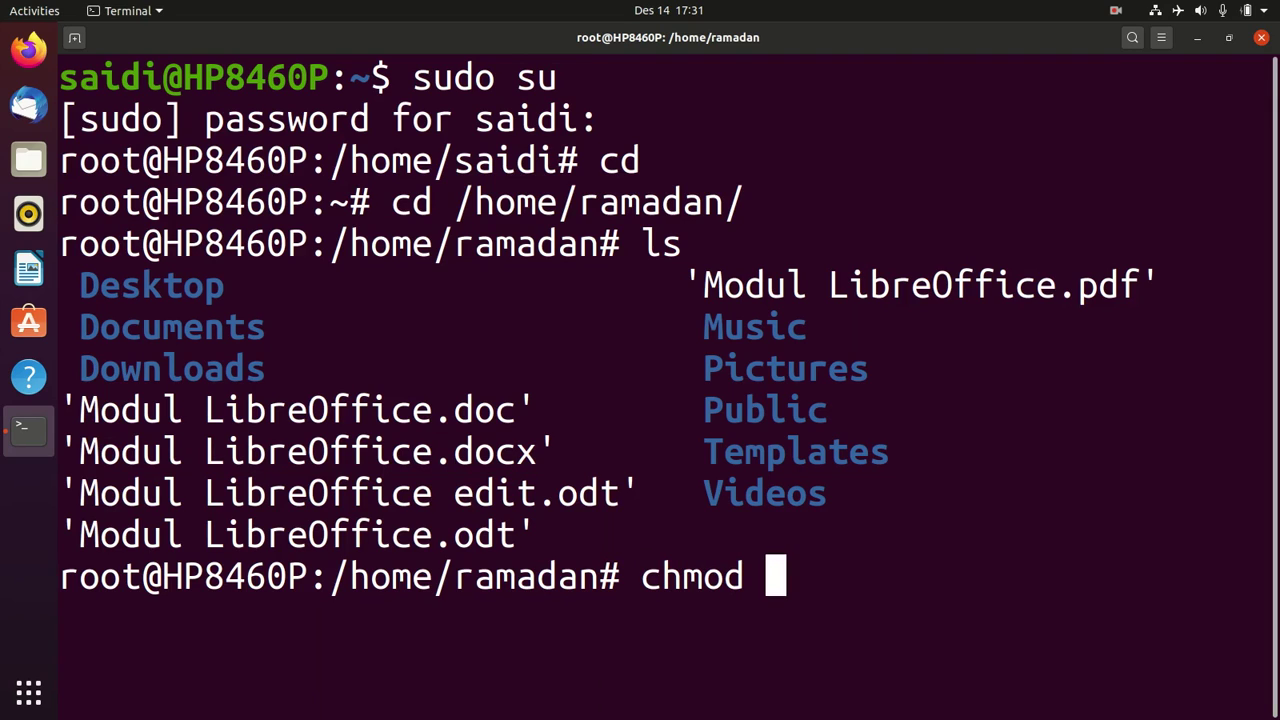
text(7)
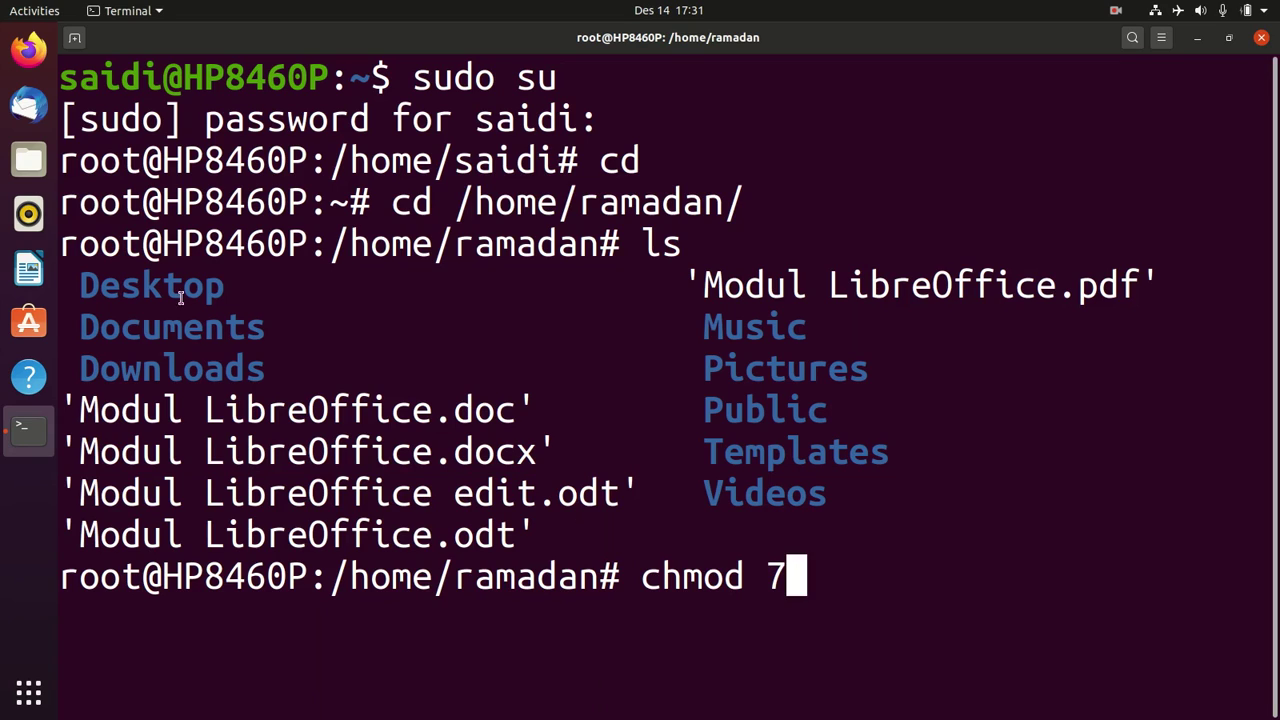
key(BackSpace)
key(BackSpace)
key(BackSpace)
key(BackSpace)
key(BackSpace)
key(BackSpace)
key(BackSpace)
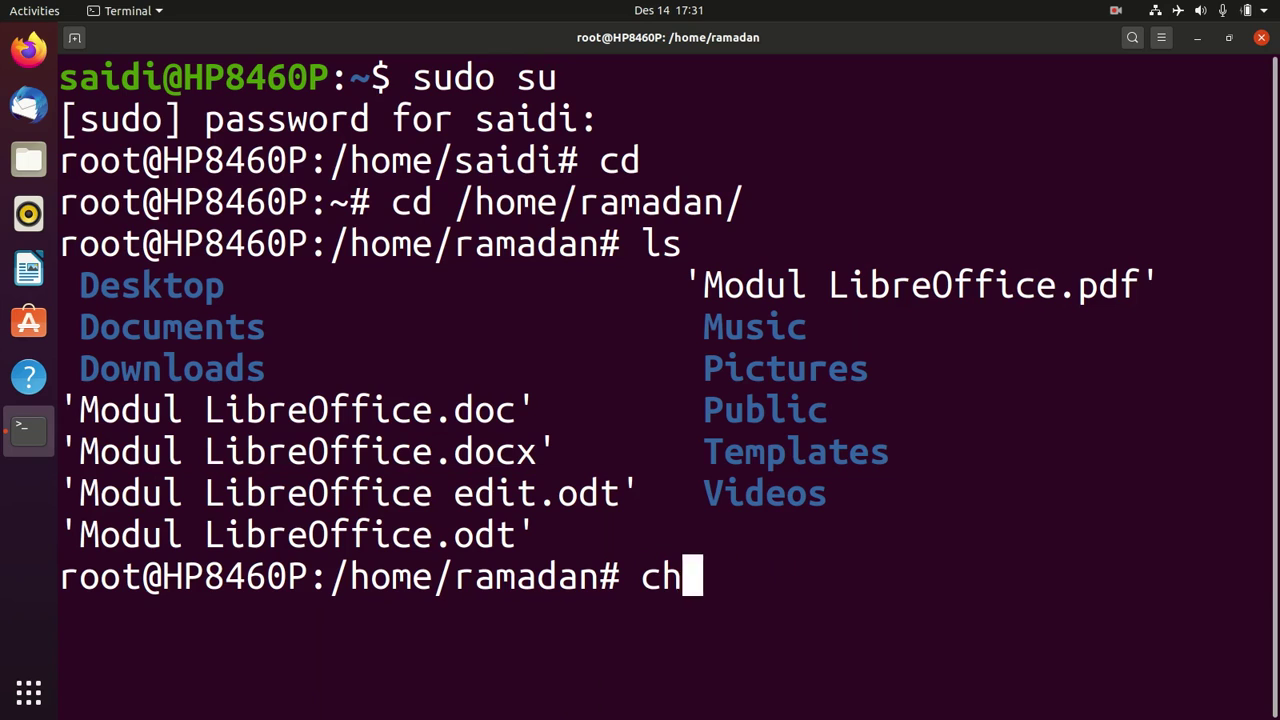
- List the folder's files with ls -l and highlight the permission characters of Modul LibreOffice.pdf
text(ls -l)
key(Return)
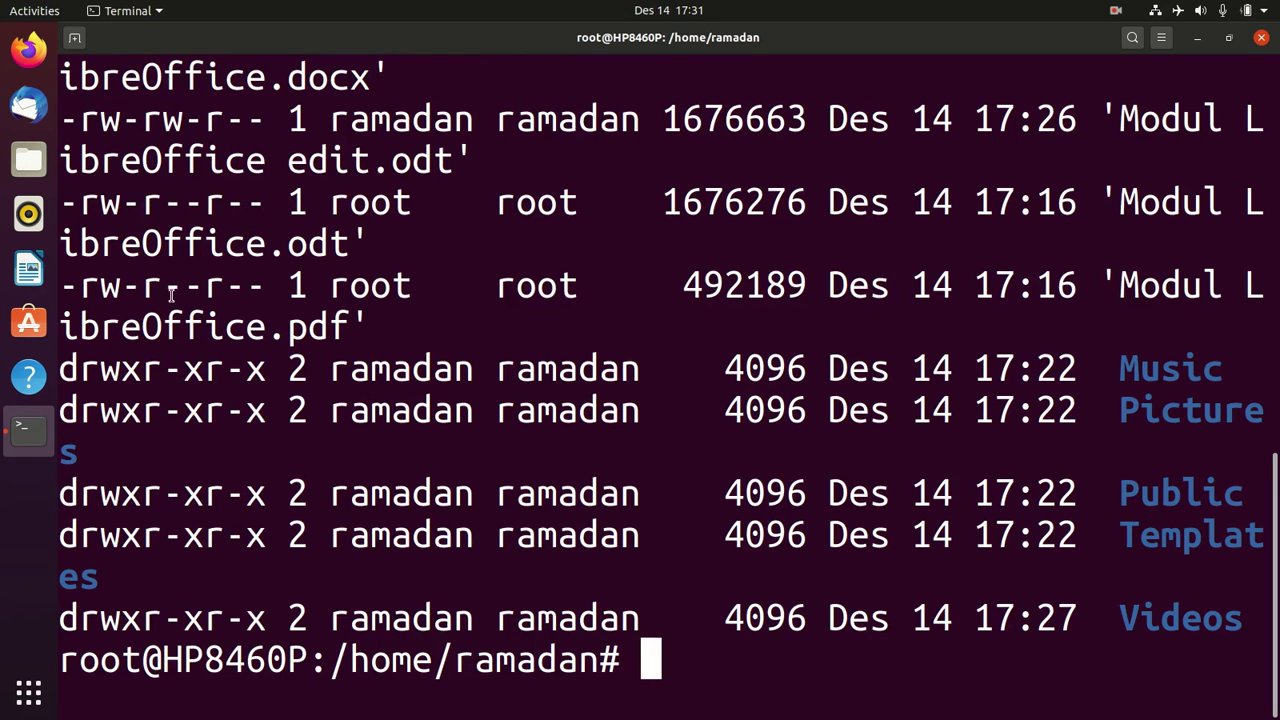
drag(82, 288, 222, 290)
click(210, 293)
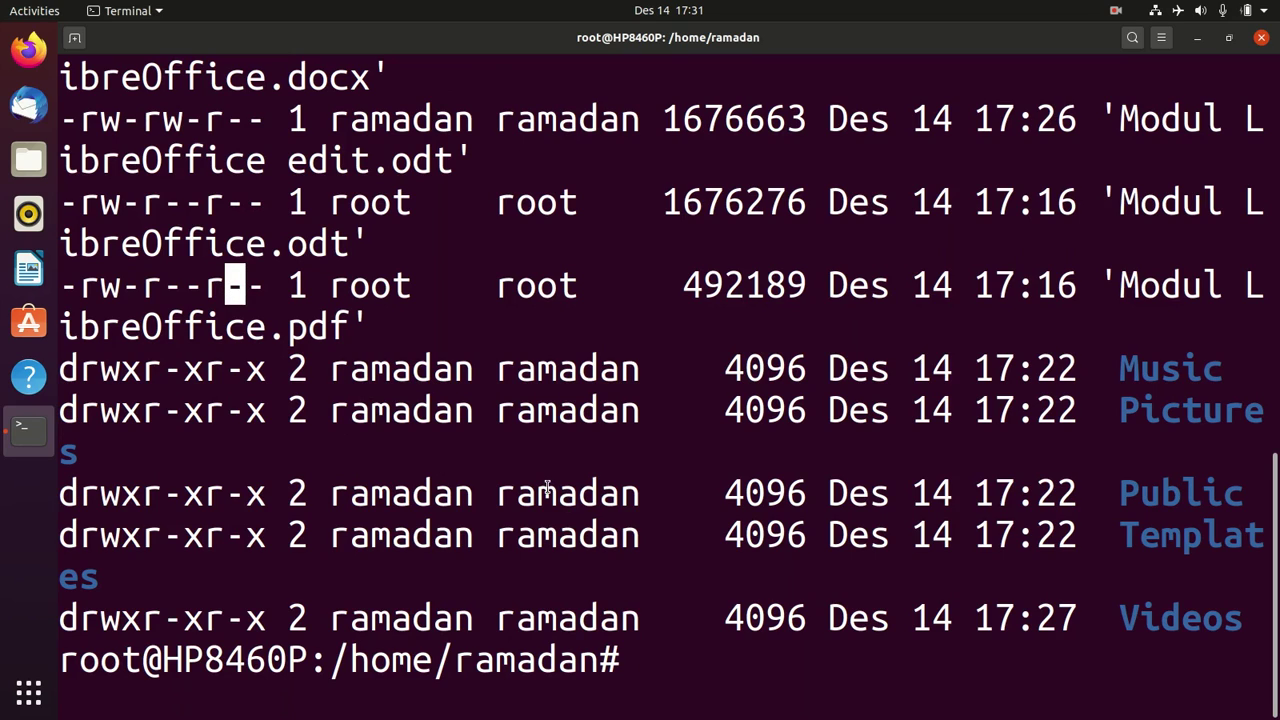
- Set the permissions of 'Modul LibreOffice.odt' to 646 with chmod, highlighting the group, other and read-write characters in the listing as reference
text(chmod)
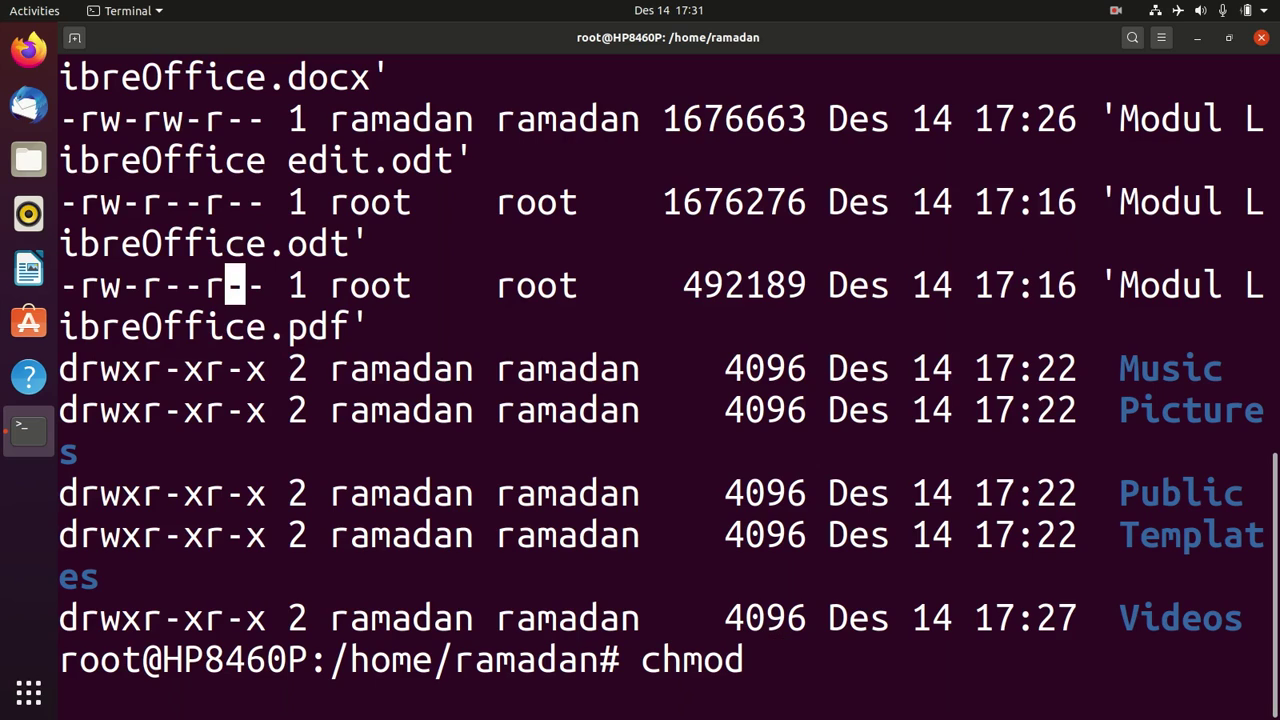
text(6)
drag(146, 290, 181, 290)
text(4)
drag(205, 288, 262, 288)
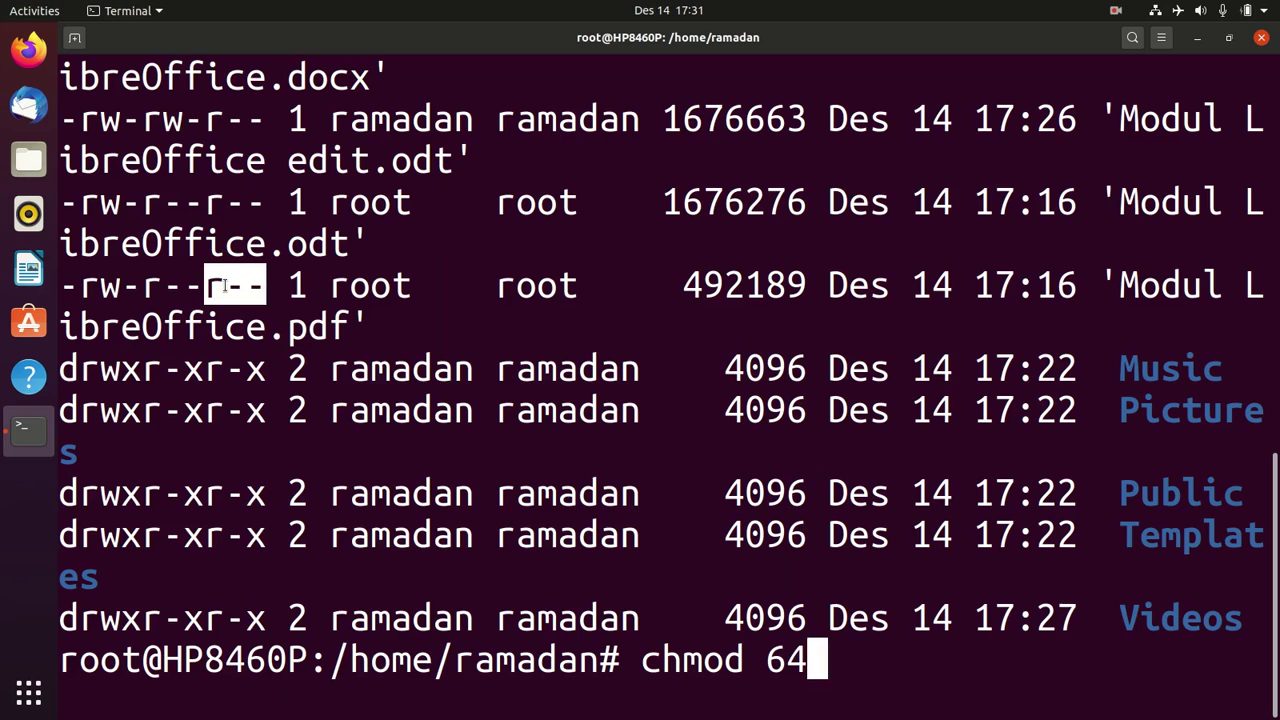
drag(122, 287, 82, 287)
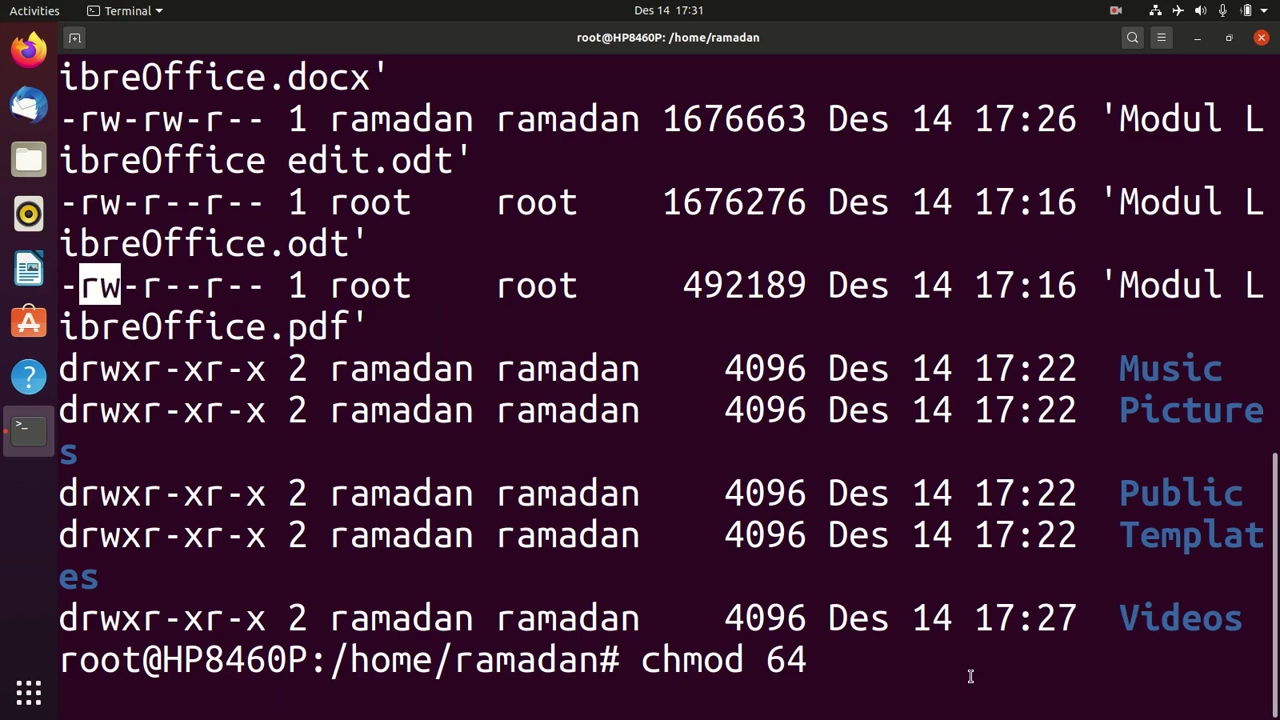
text(6)
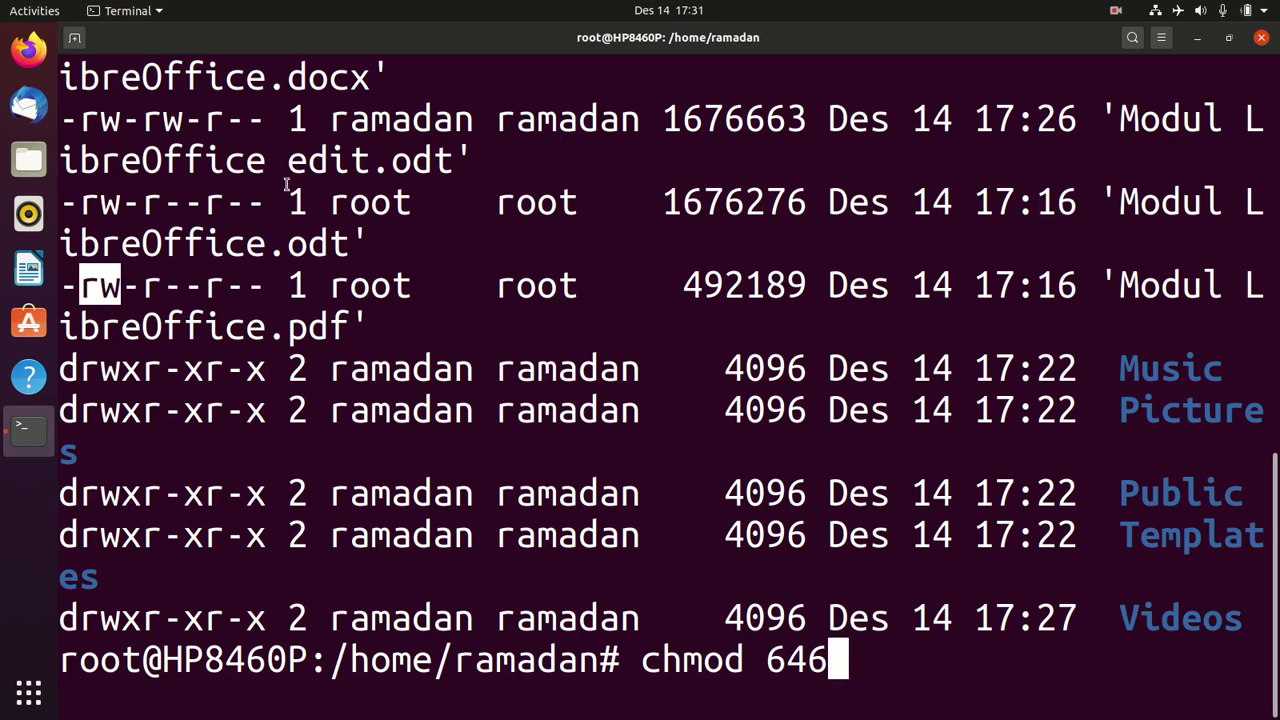
text(')
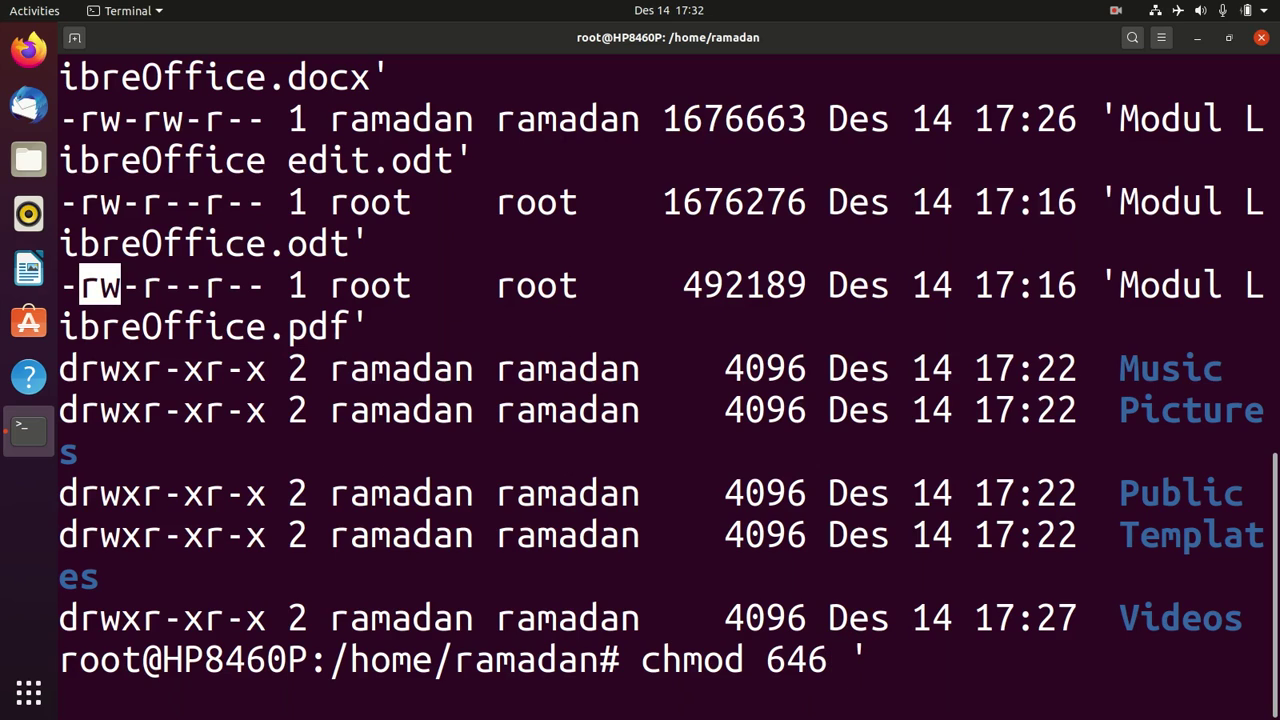
text(Mo)
key(Tab)
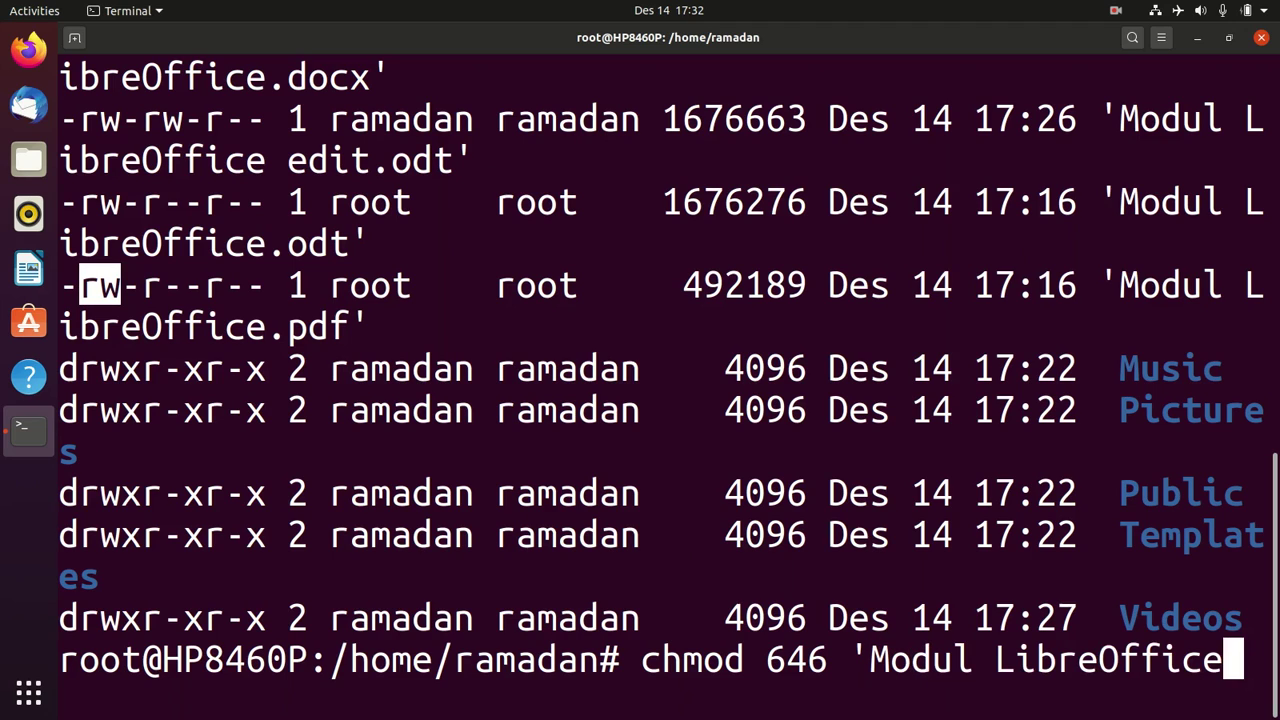
text(.O)
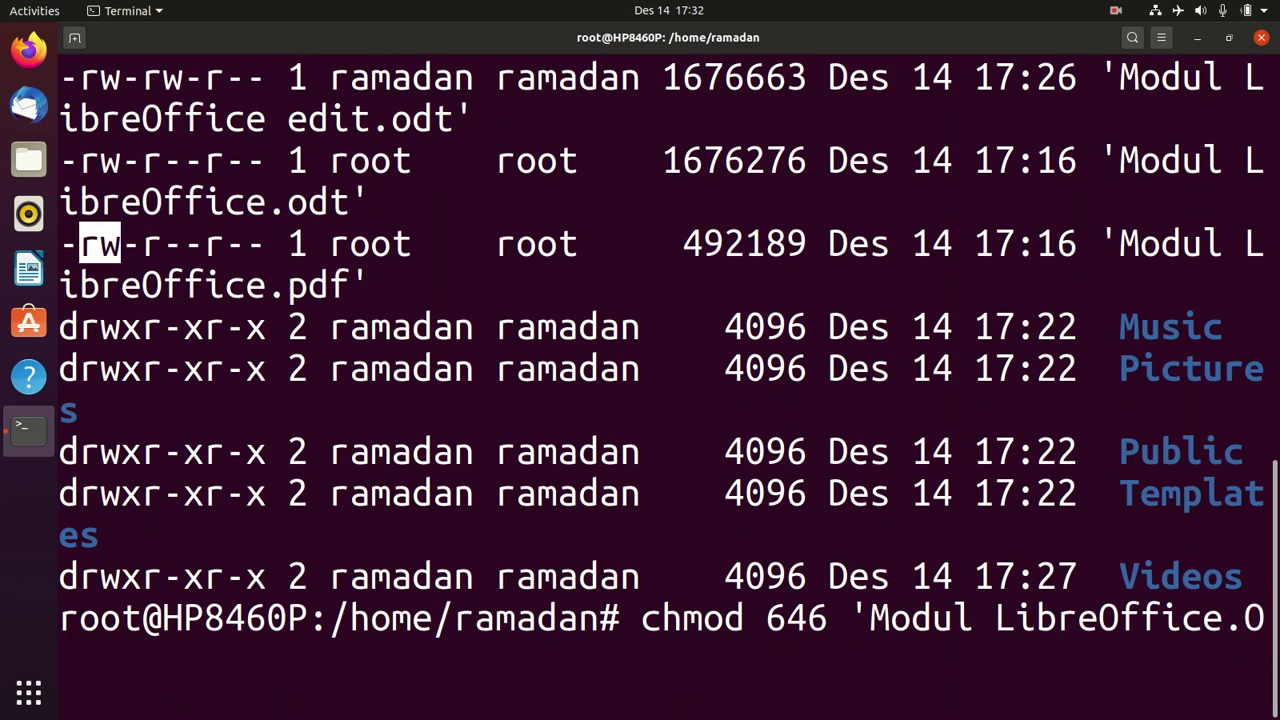
key(BackSpace)
text(od)
key(Tab)
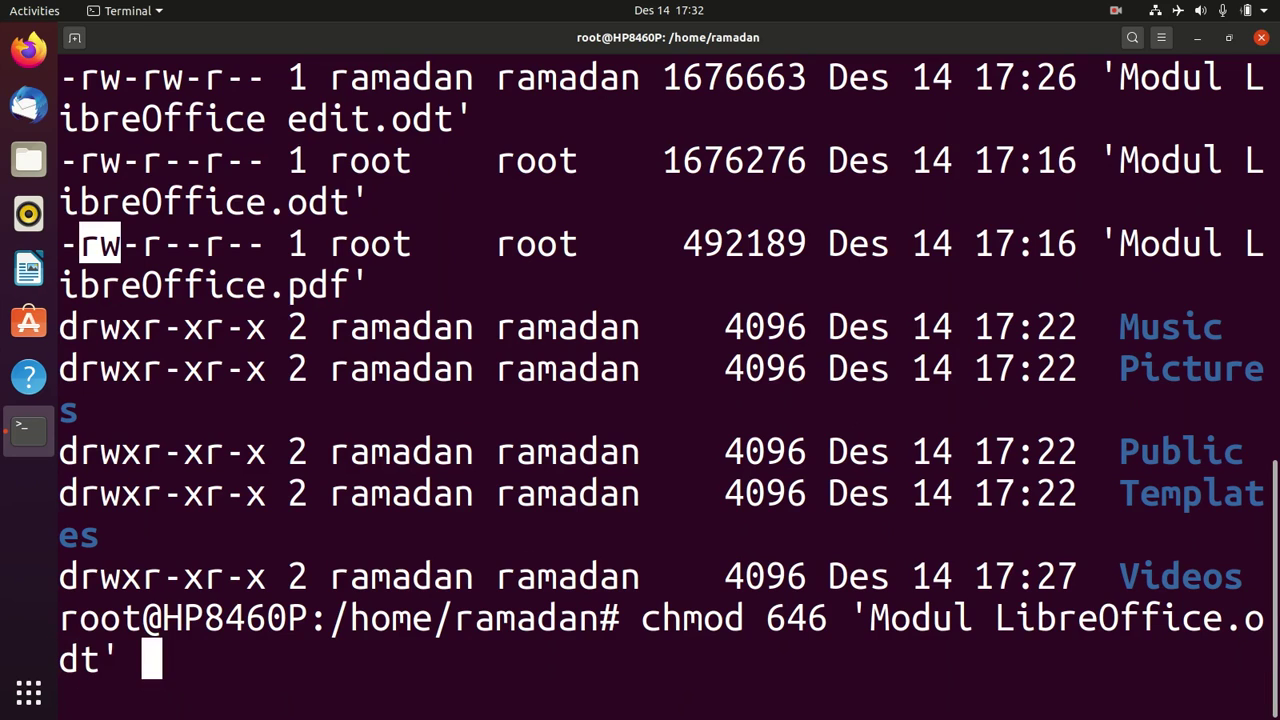
key(Return)
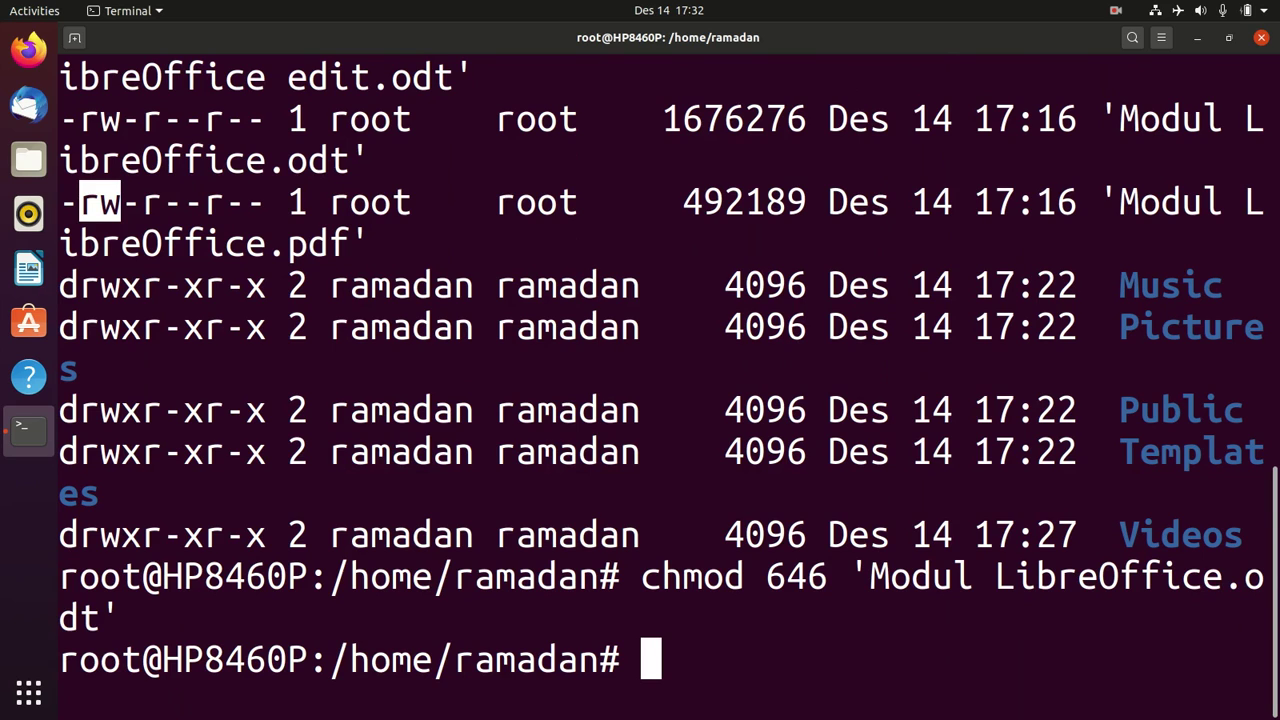
key(alt+braceleft)
text({)
key(BackSpace)
key(BackSpace)
key(BackSpace)
key(BackSpace)
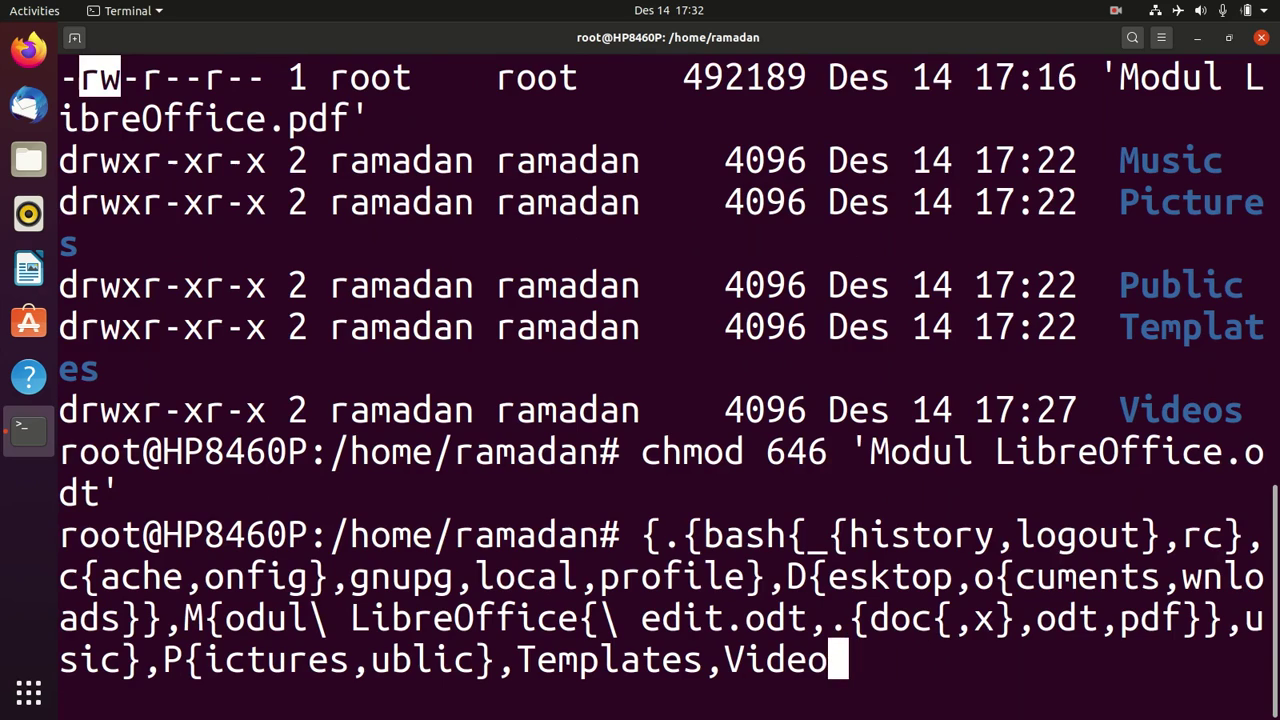
key(Return)
- Clear the terminal and list the second user's home folder again with ls -l
text(clear)
key(Return)
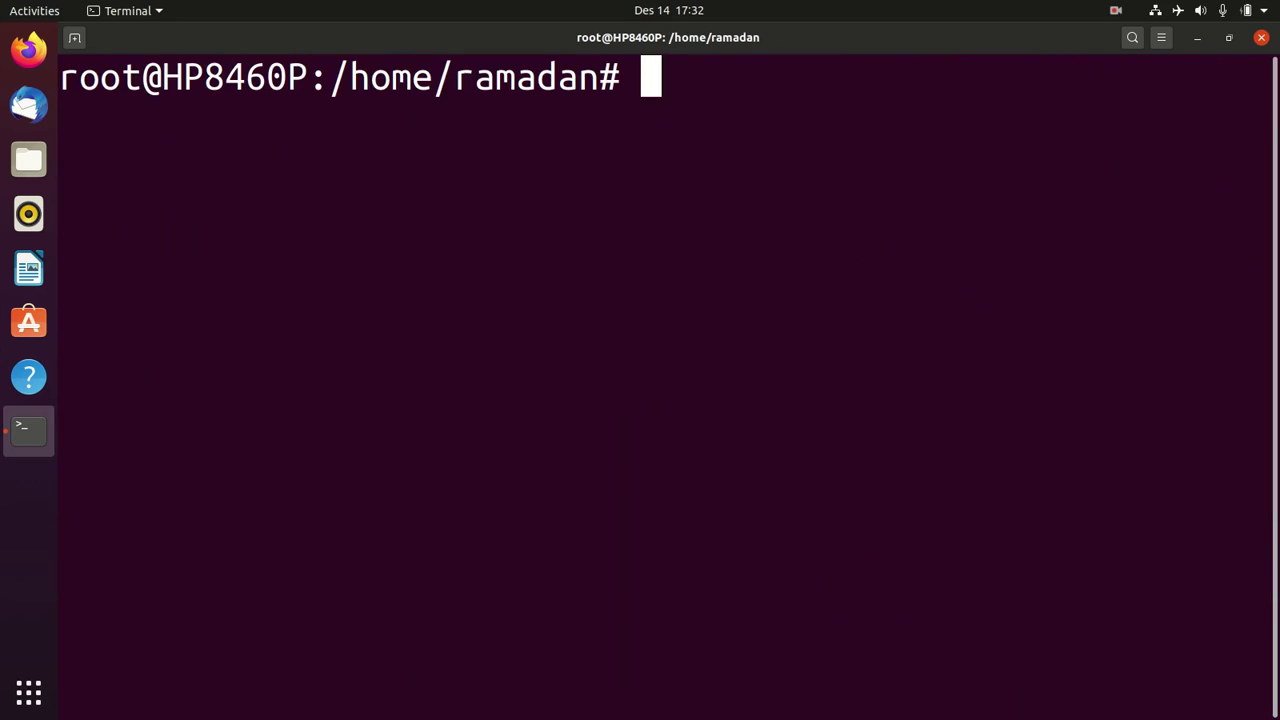
text(ls 0)
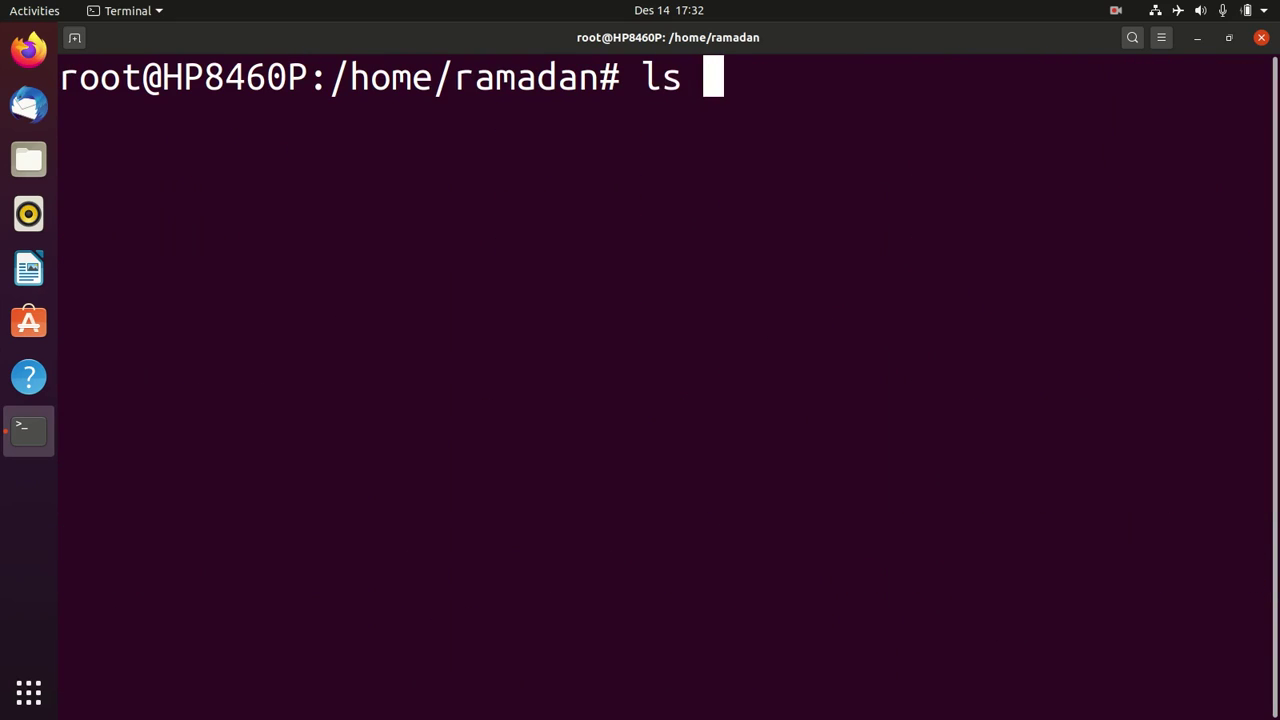
key(BackSpace)
text(-l)
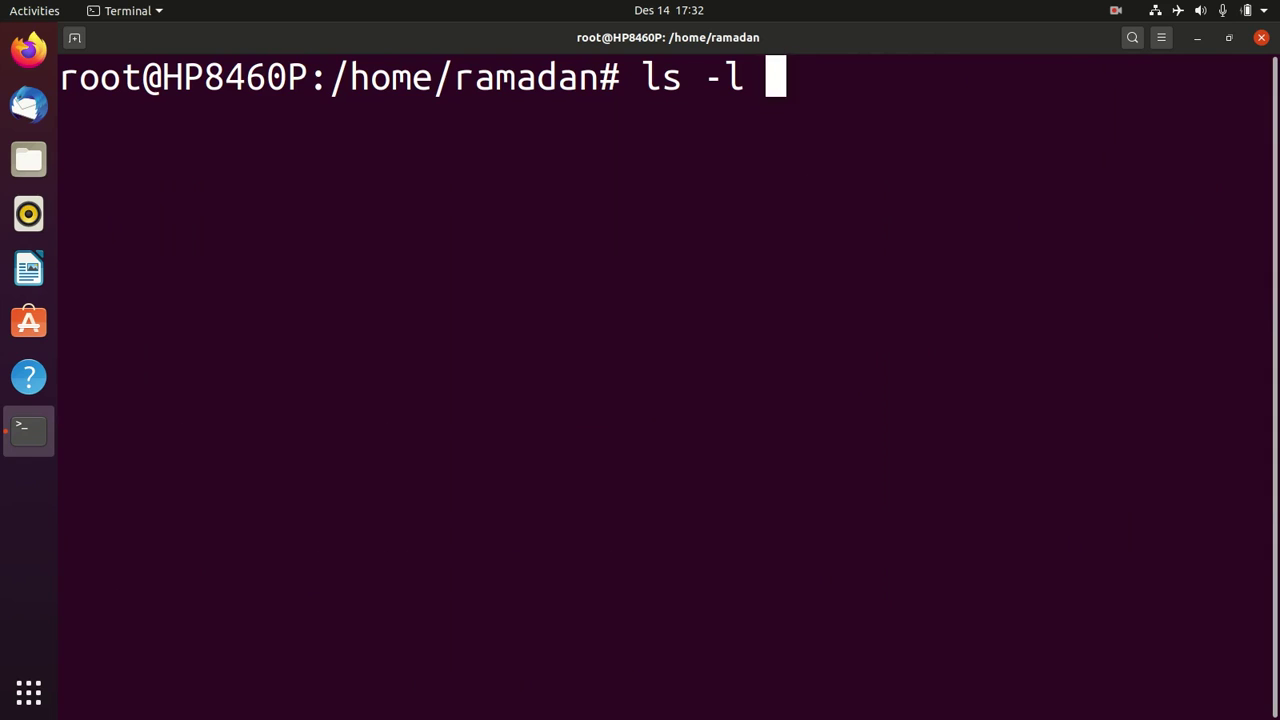
key(Return)
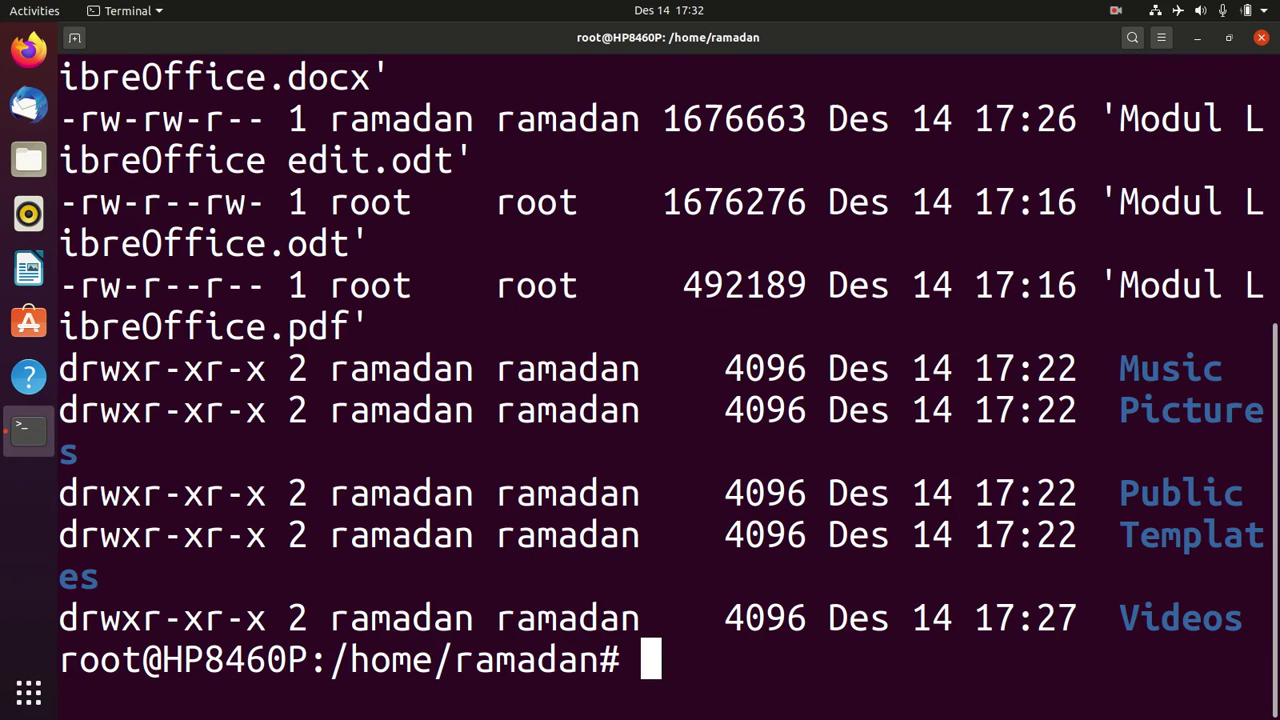
- Shrink the terminal text to fit each file on one line and highlight the permission characters of 'Modul LibreOffice.odt'
text({)
key(BackSpace)
key(ctrl+minus)
key(ctrl+minus)
key(ctrl+minus)
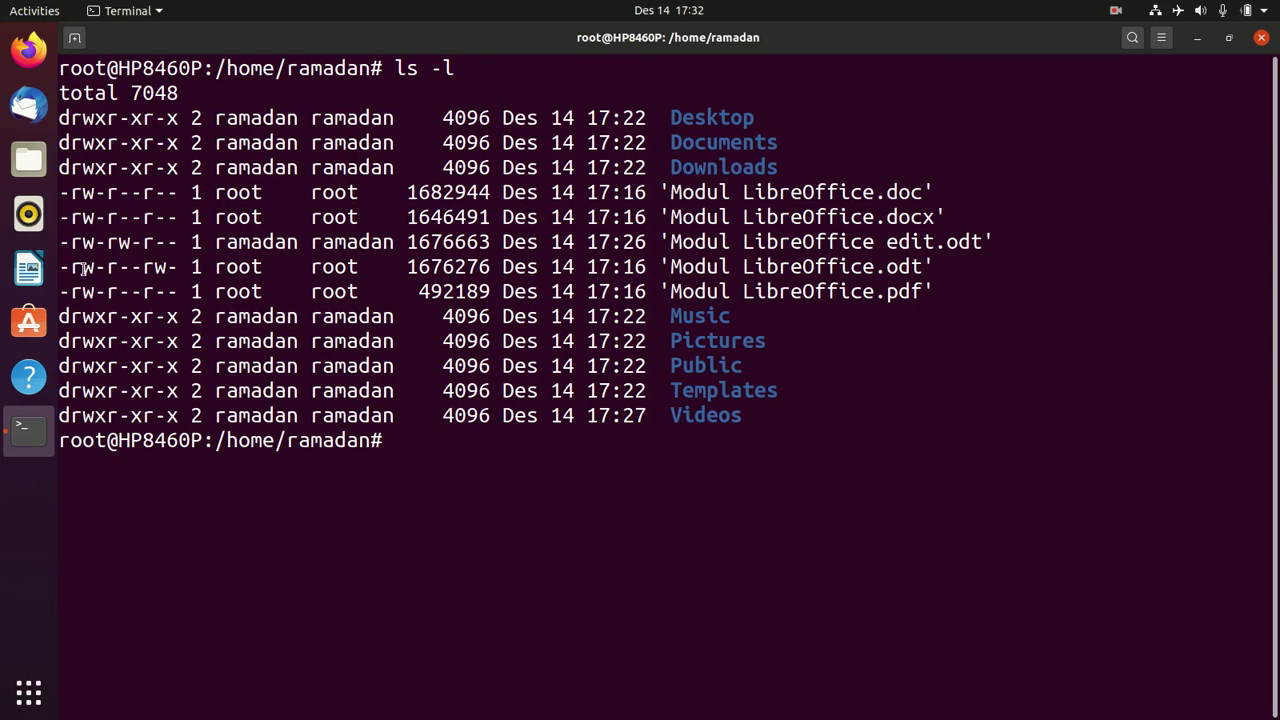
drag(70, 266, 184, 266)
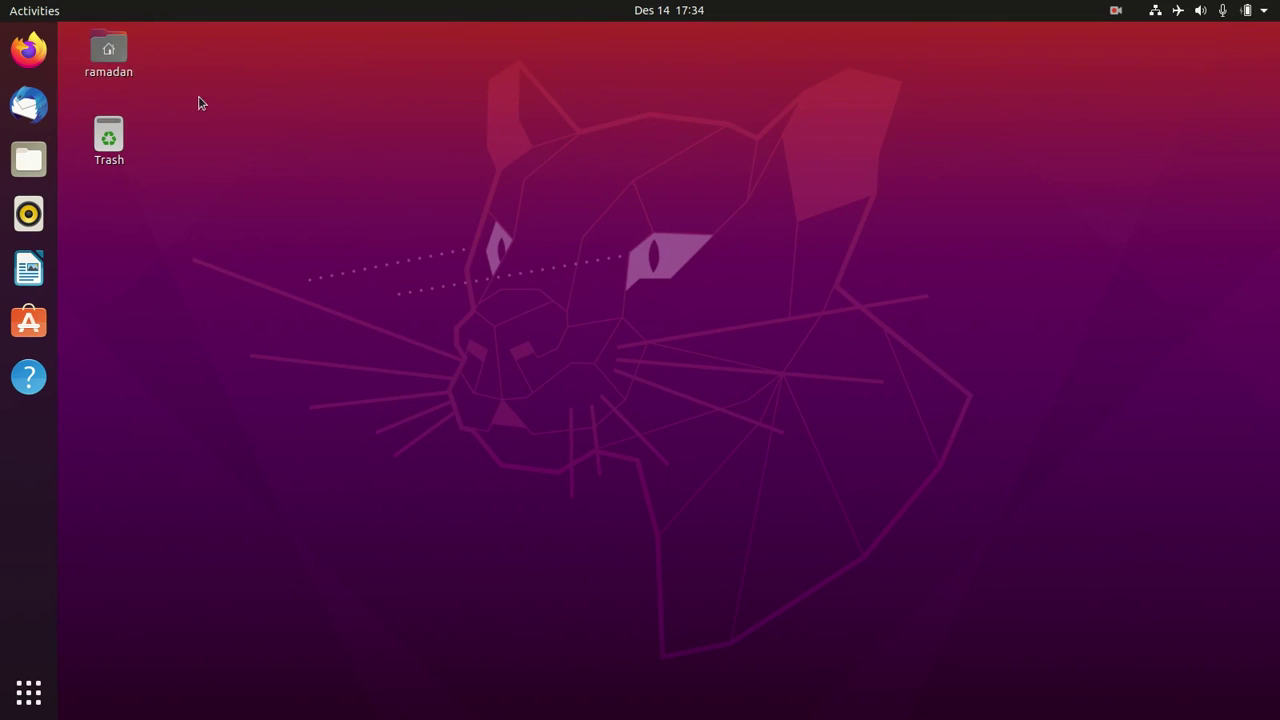
- As the second user, open Modul LibreOffice.odt from the home folder in LibreOffice Writer and dismiss the tip of the day
double_click(112, 54)
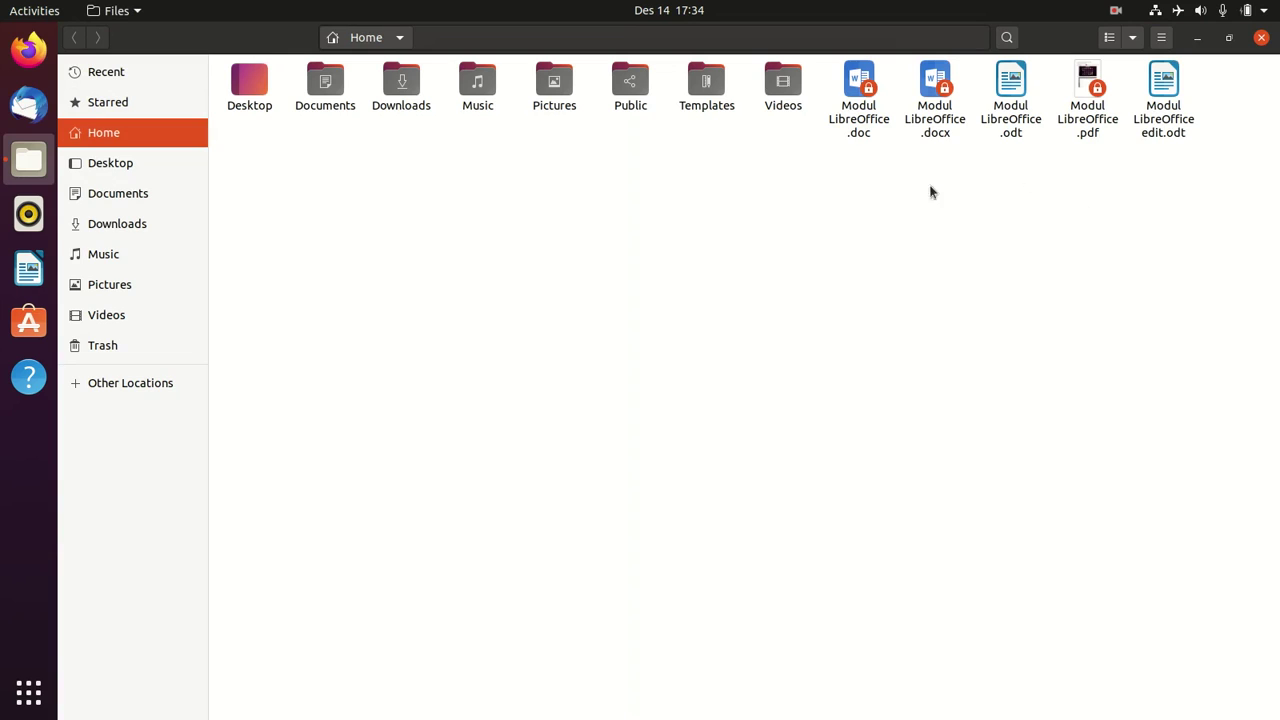
click(1012, 90)
click(1004, 211)
double_click(1014, 88)
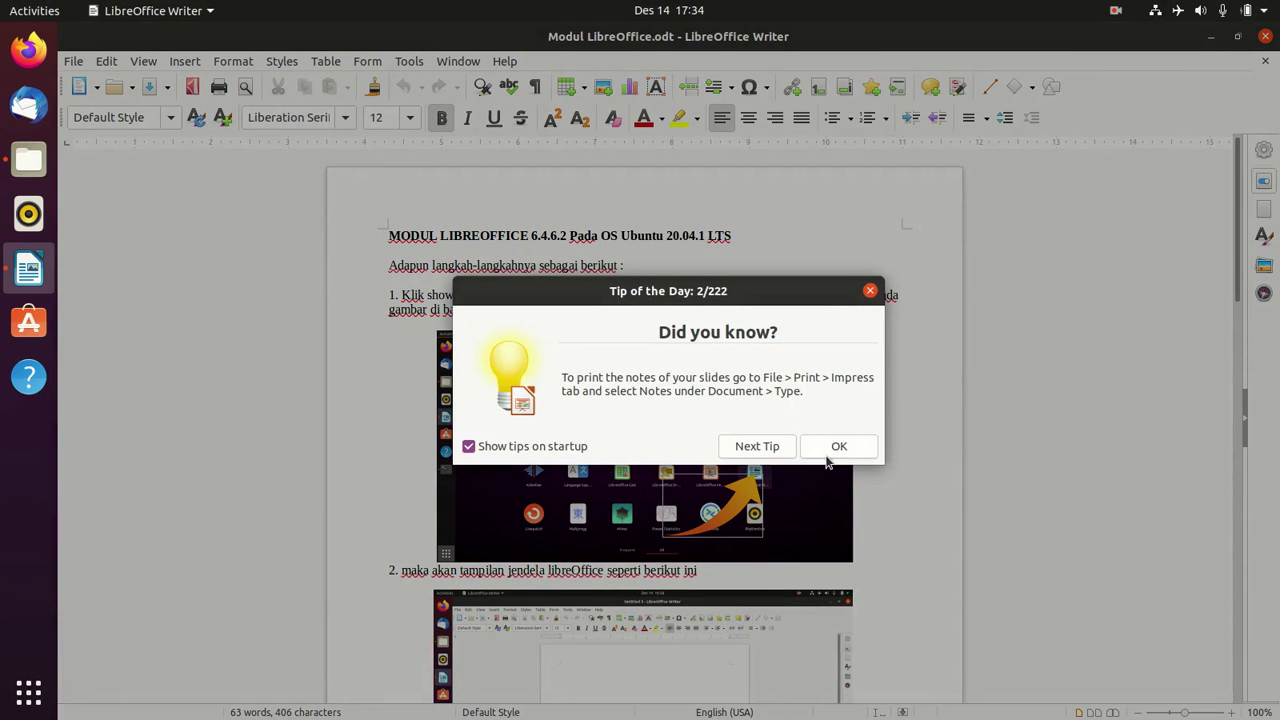
click(828, 452)
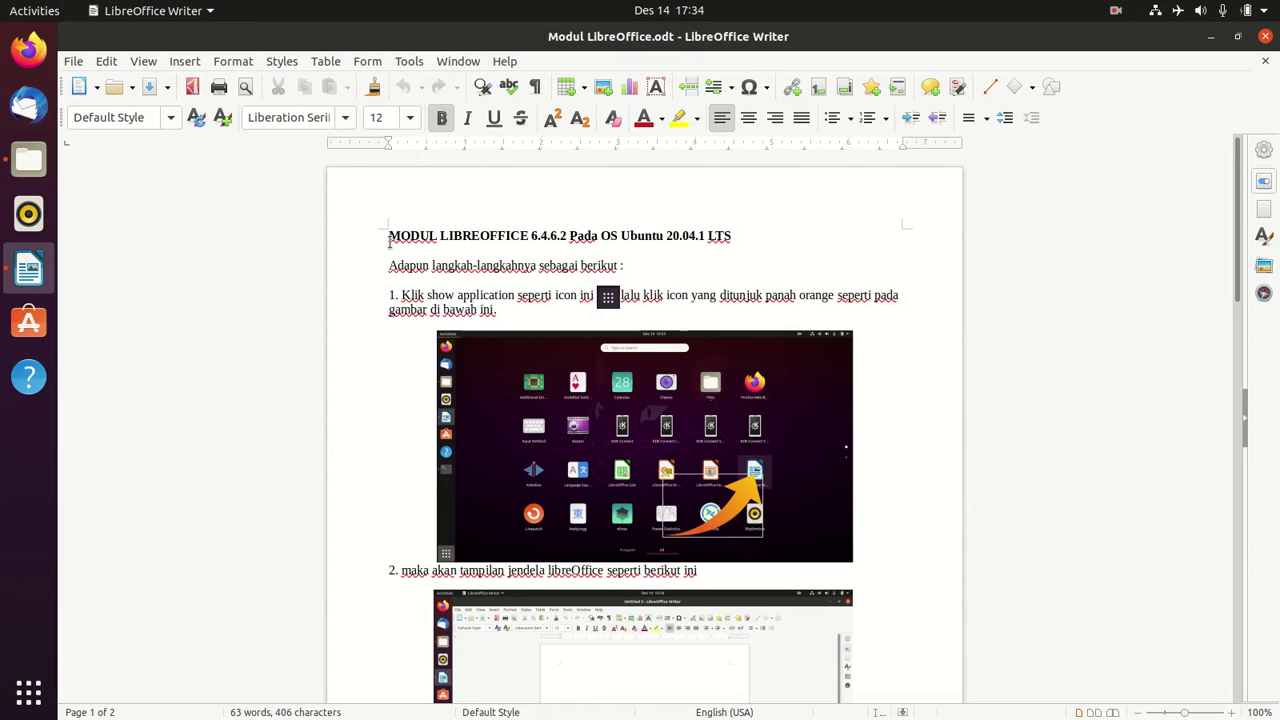
- Insert the word "Edit" before the document's title, save the file under its existing name and close it
text(Edit)
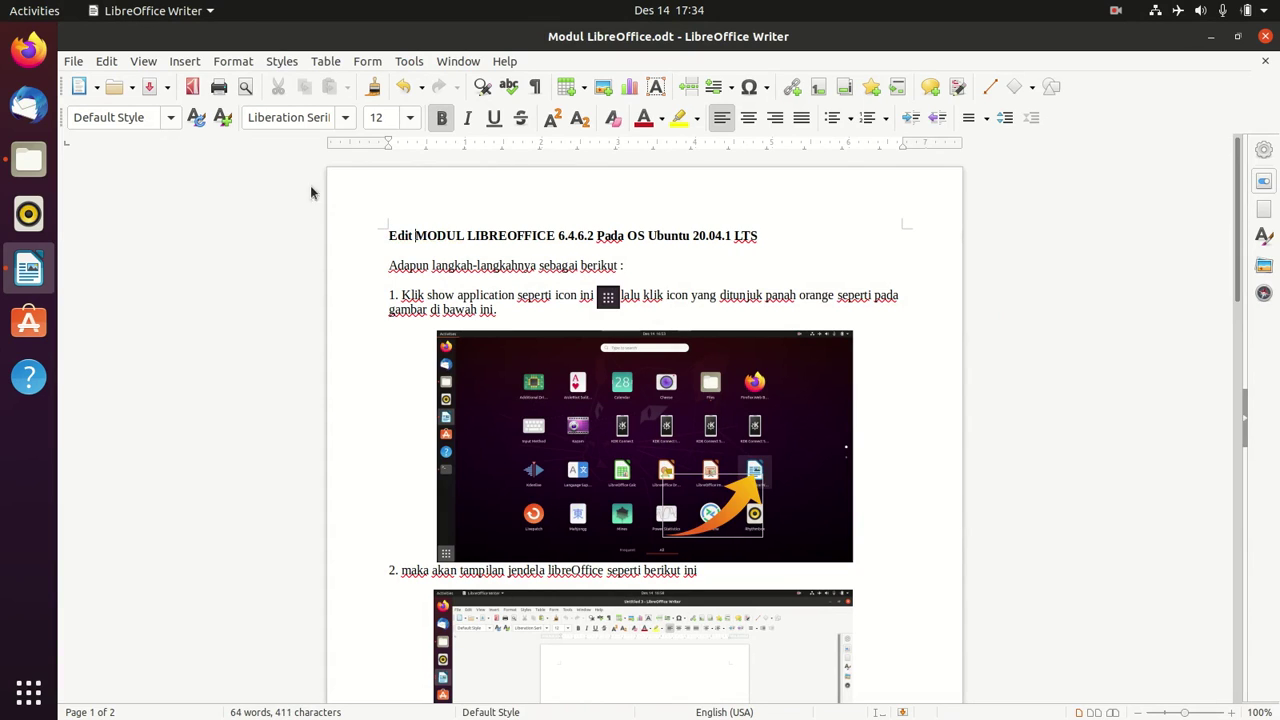
click(74, 62)
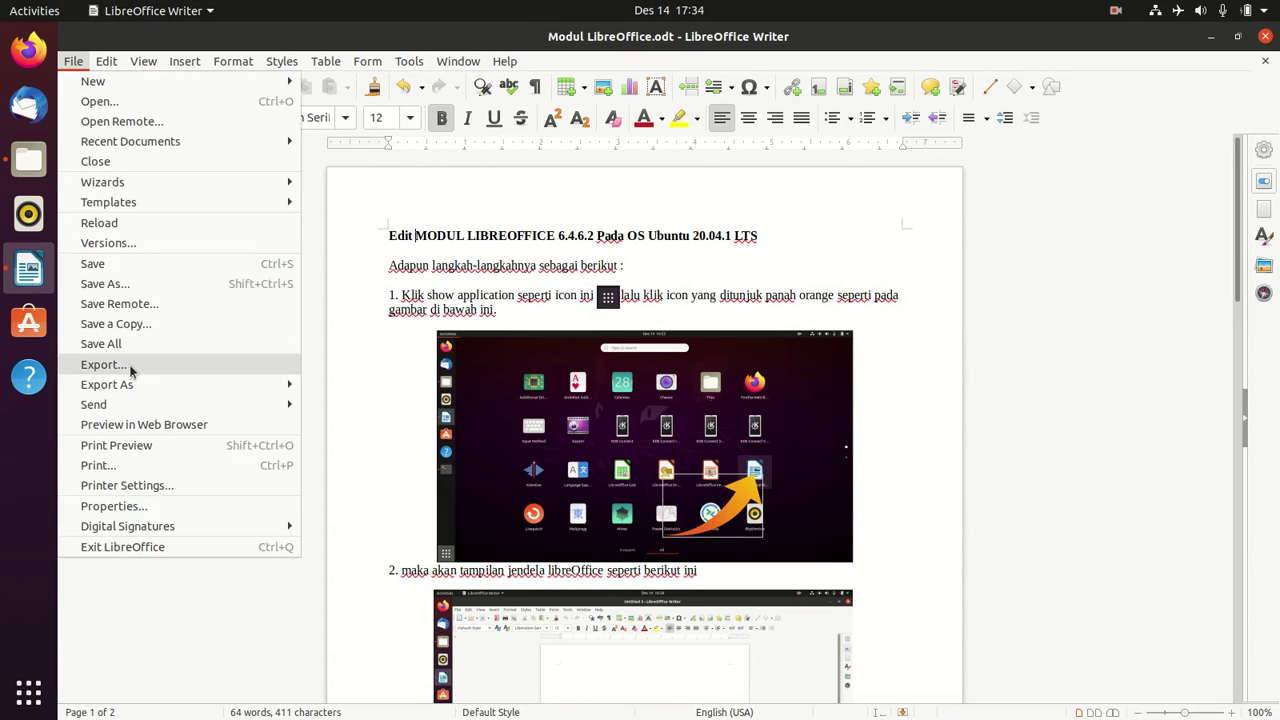
click(112, 266)
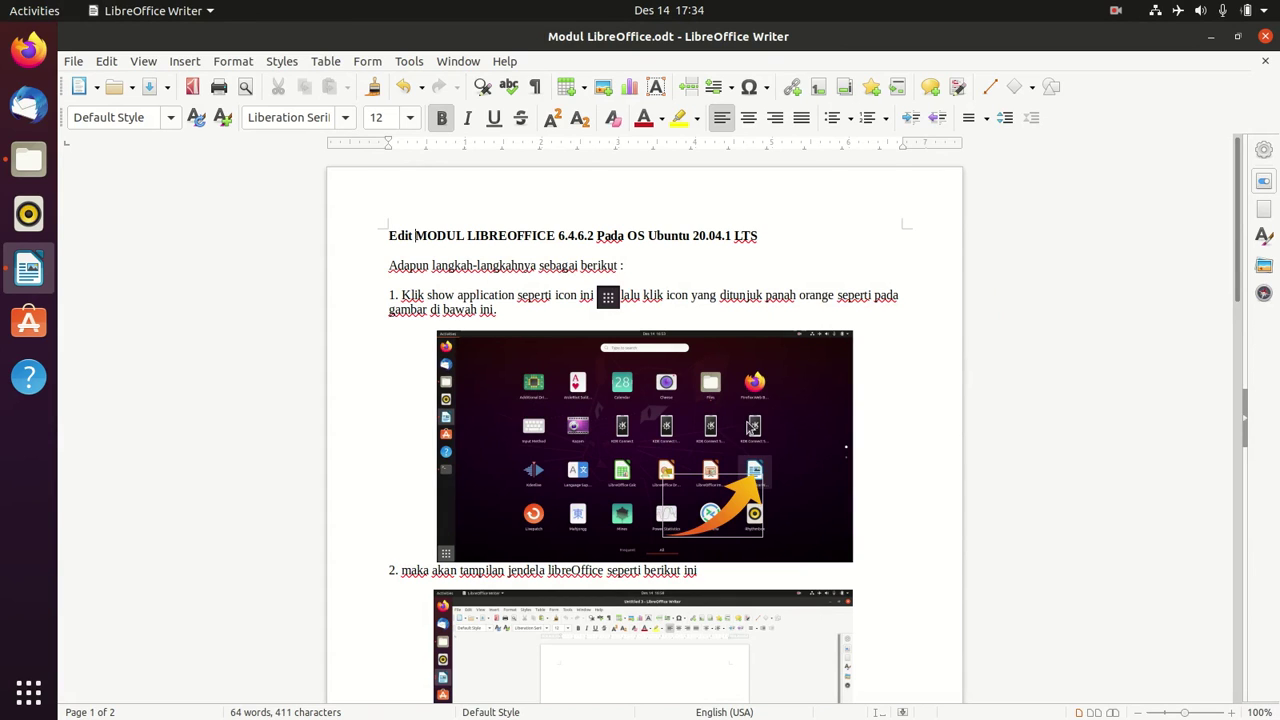
click(1265, 36)
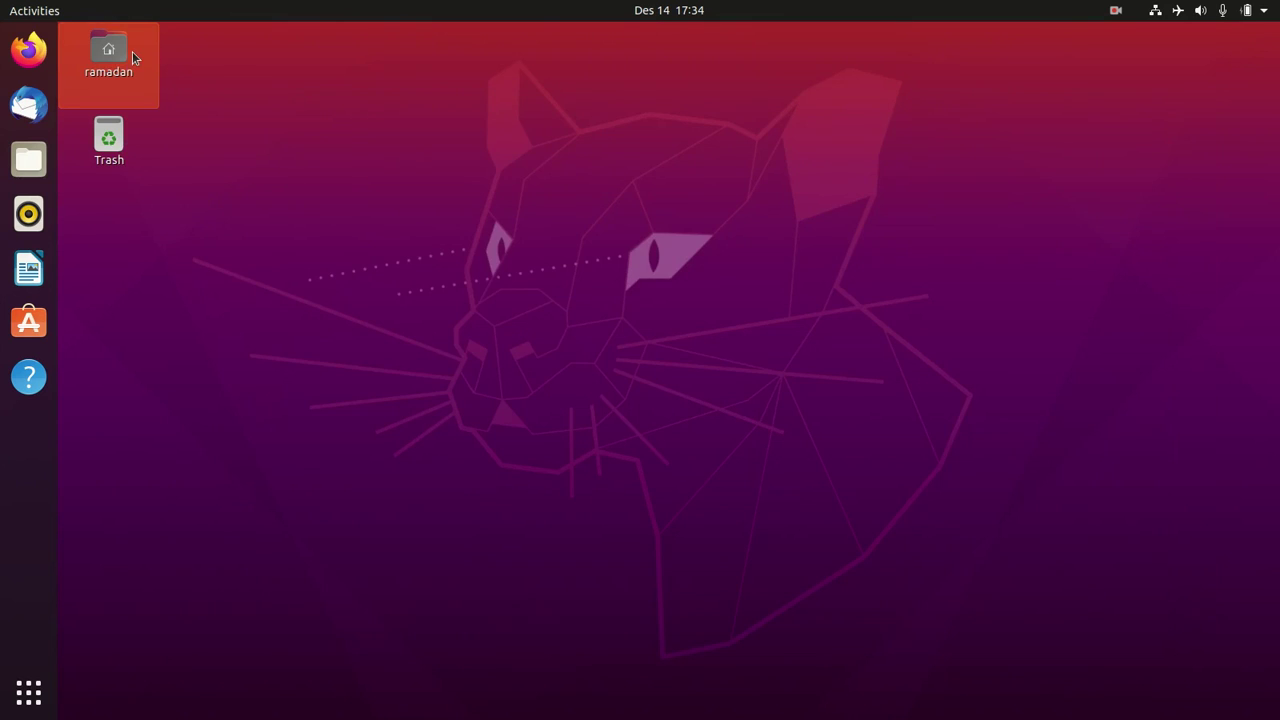
- Reopen Modul LibreOffice.odt from the home folder and delete the word "Edit" from the start of its title
double_click(133, 58)
double_click(1008, 98)
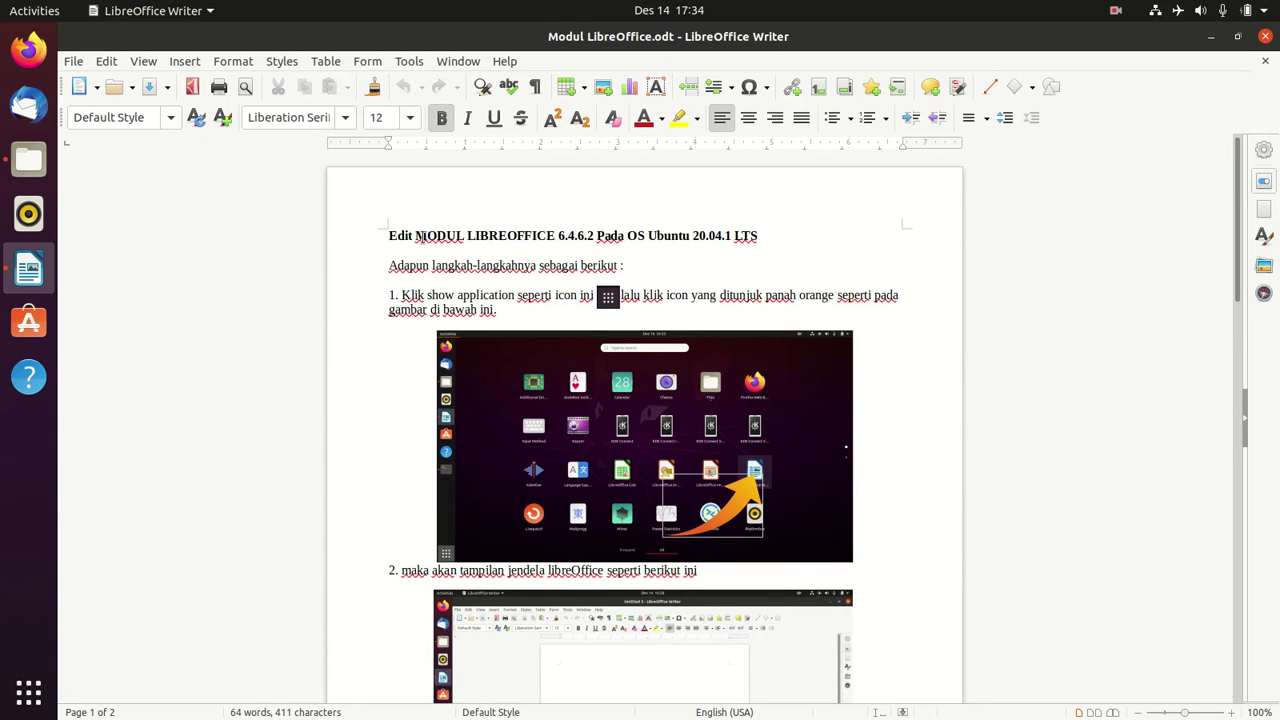
drag(416, 236, 380, 237)
key(Delete)
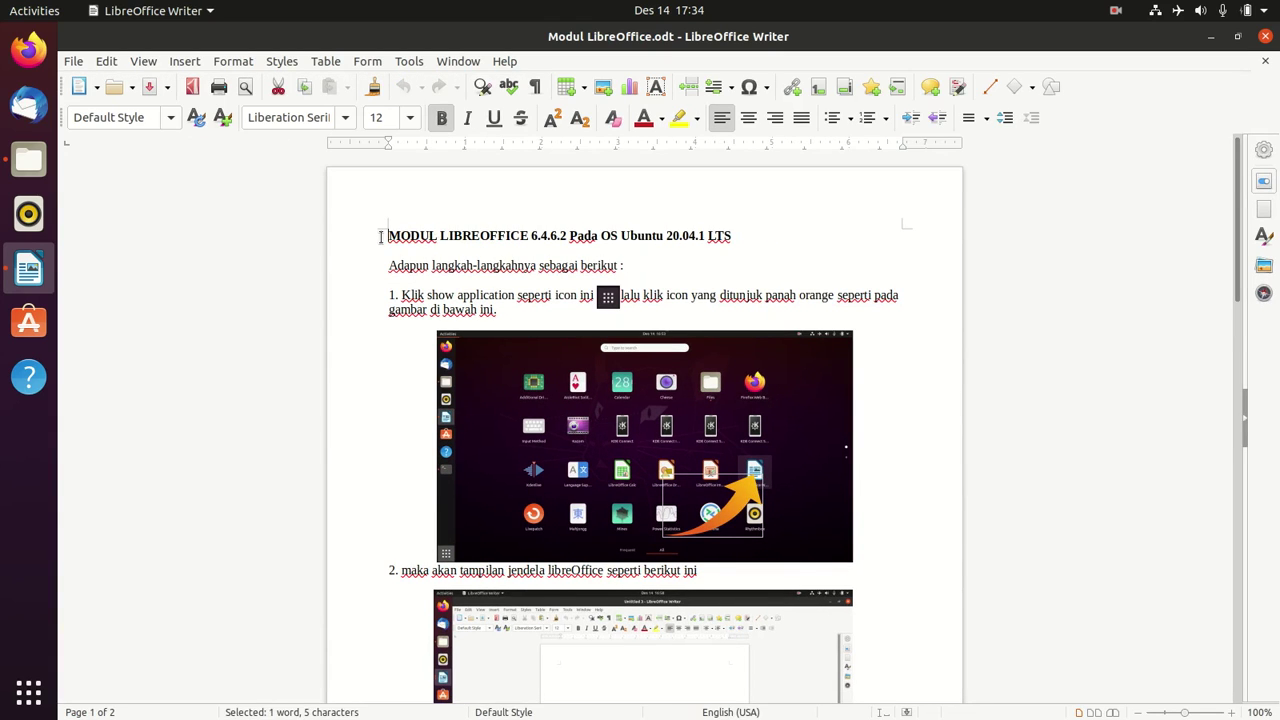
- Save Modul LibreOffice.odt under its existing name and close Writer to return to the home folder
click(73, 61)
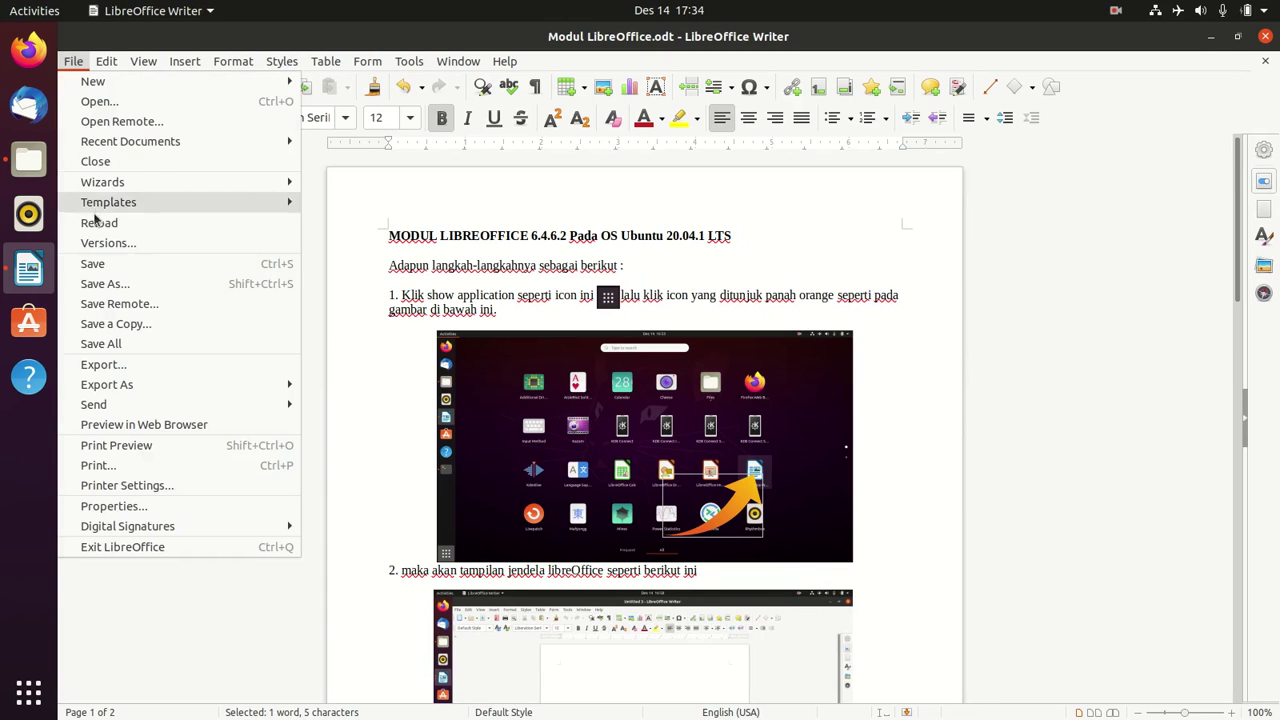
click(105, 264)
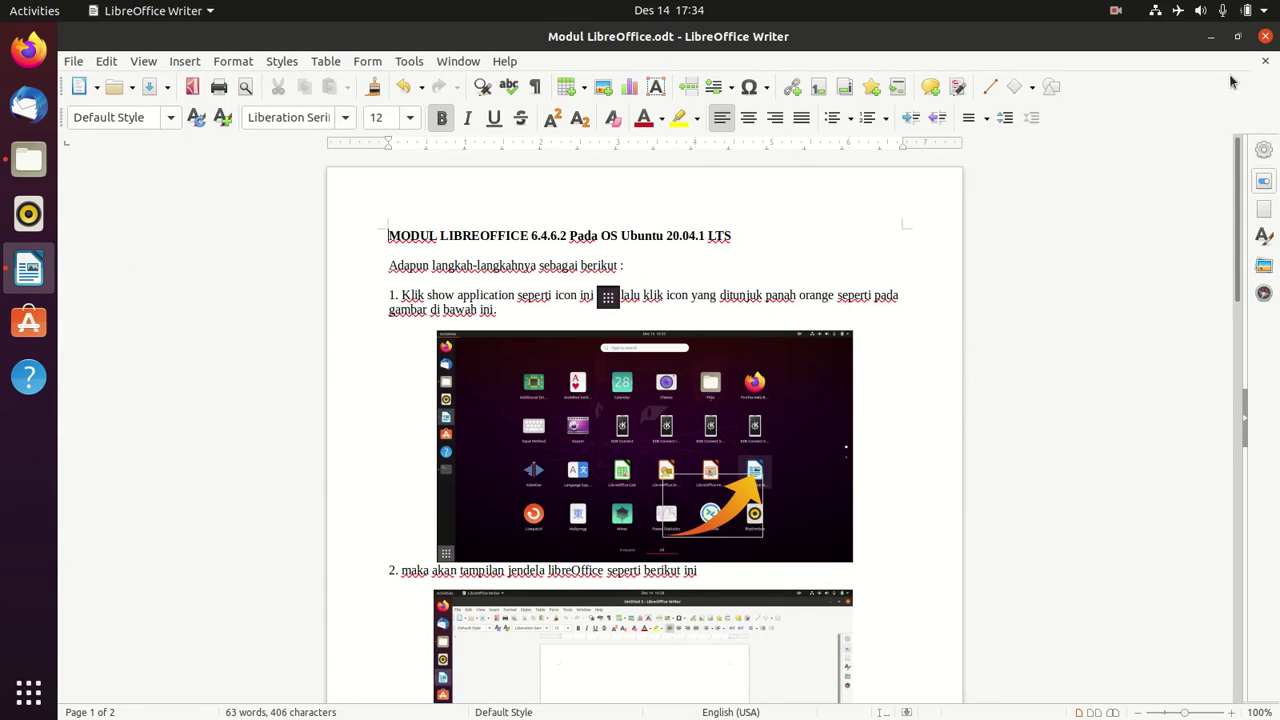
click(1265, 37)
click(1014, 357)
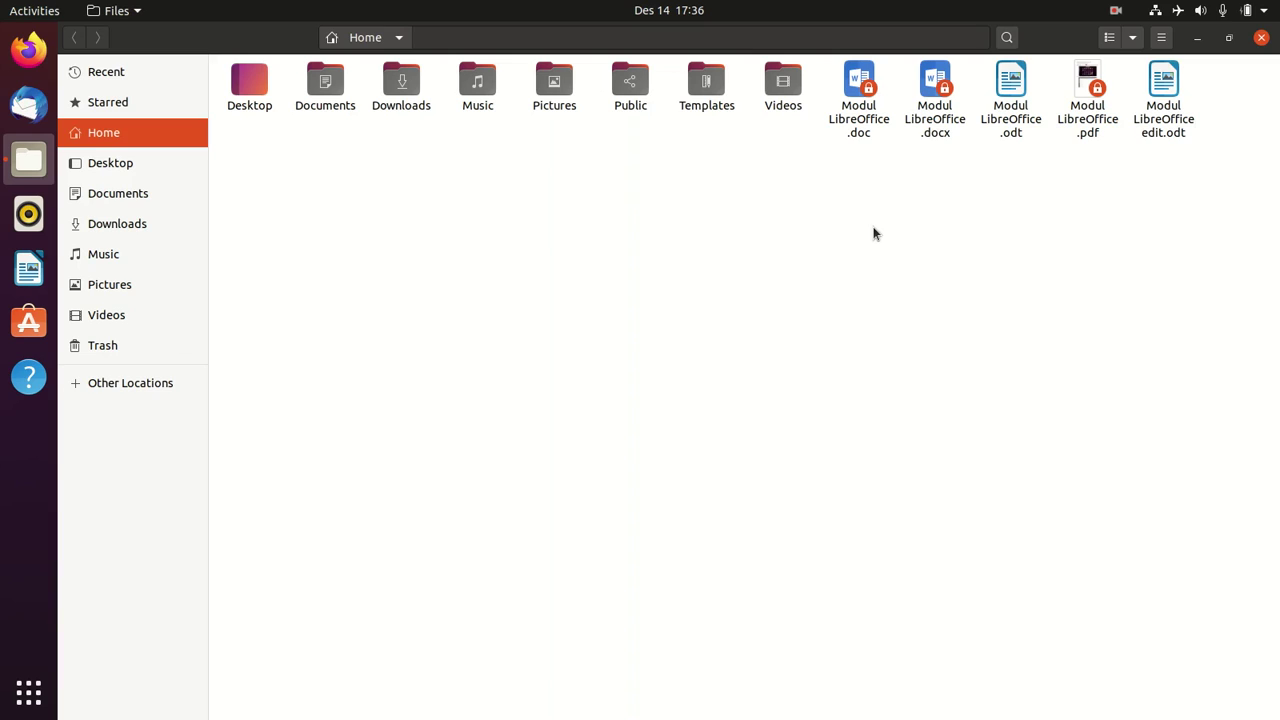
click(1115, 11)
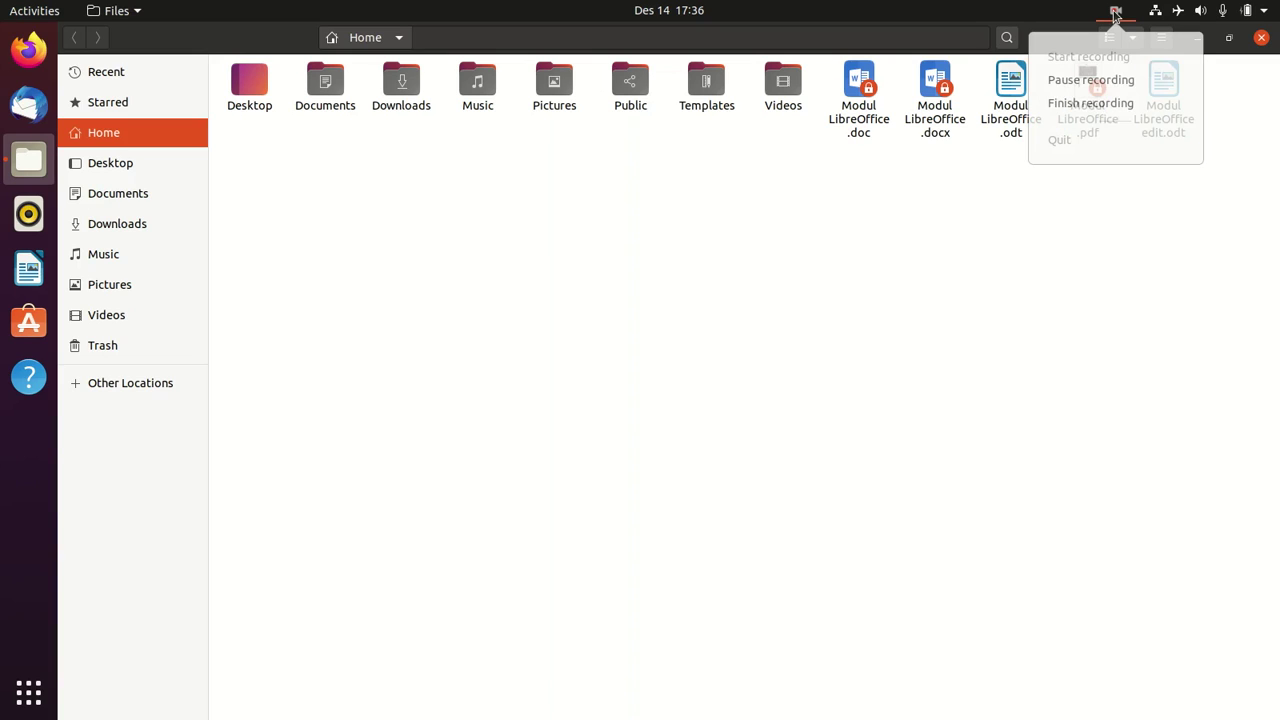